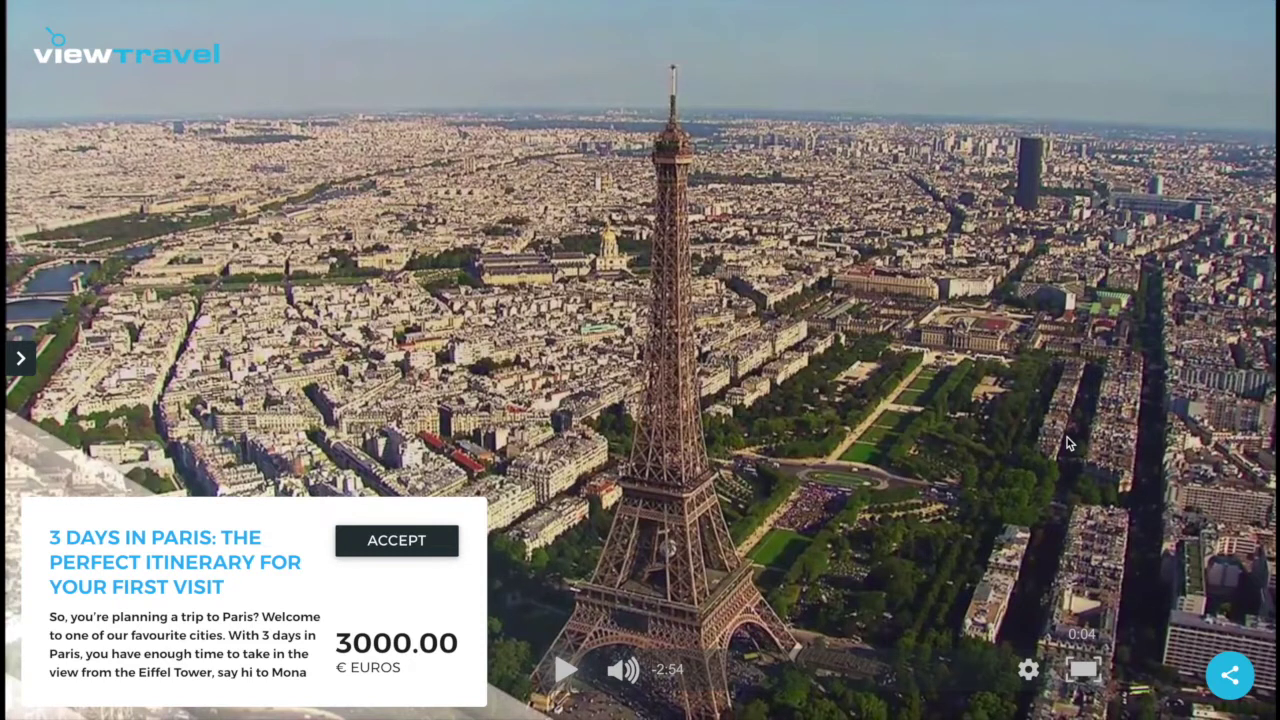
- Watch part of the Paris trip's background video, pause it, and open the trip's Itinerary & Program section
left_click(561, 679)
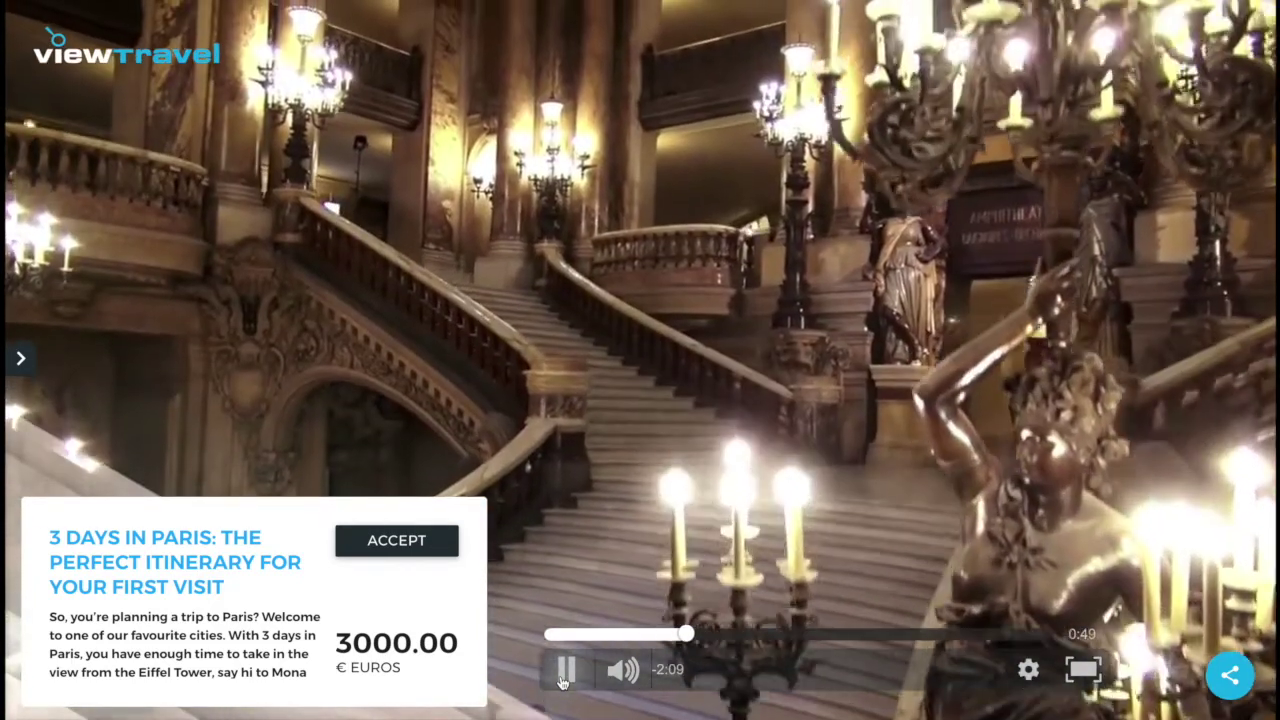
left_click(562, 680)
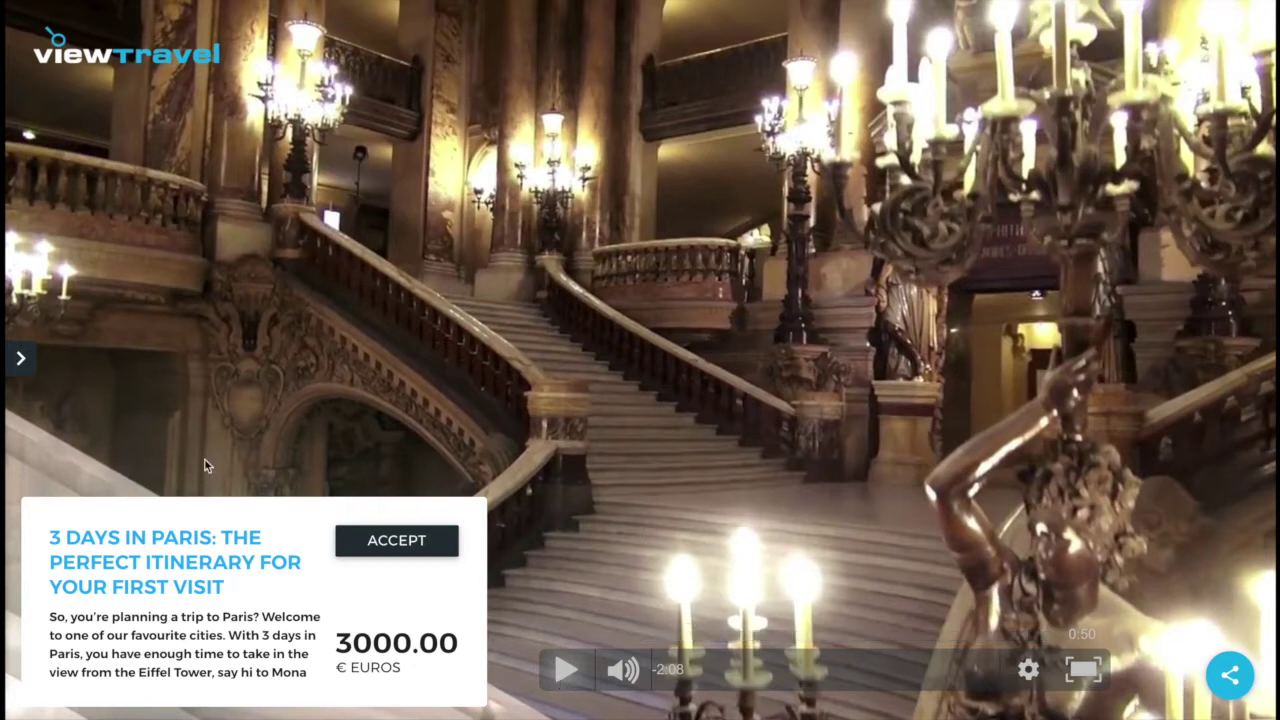
left_click(22, 360)
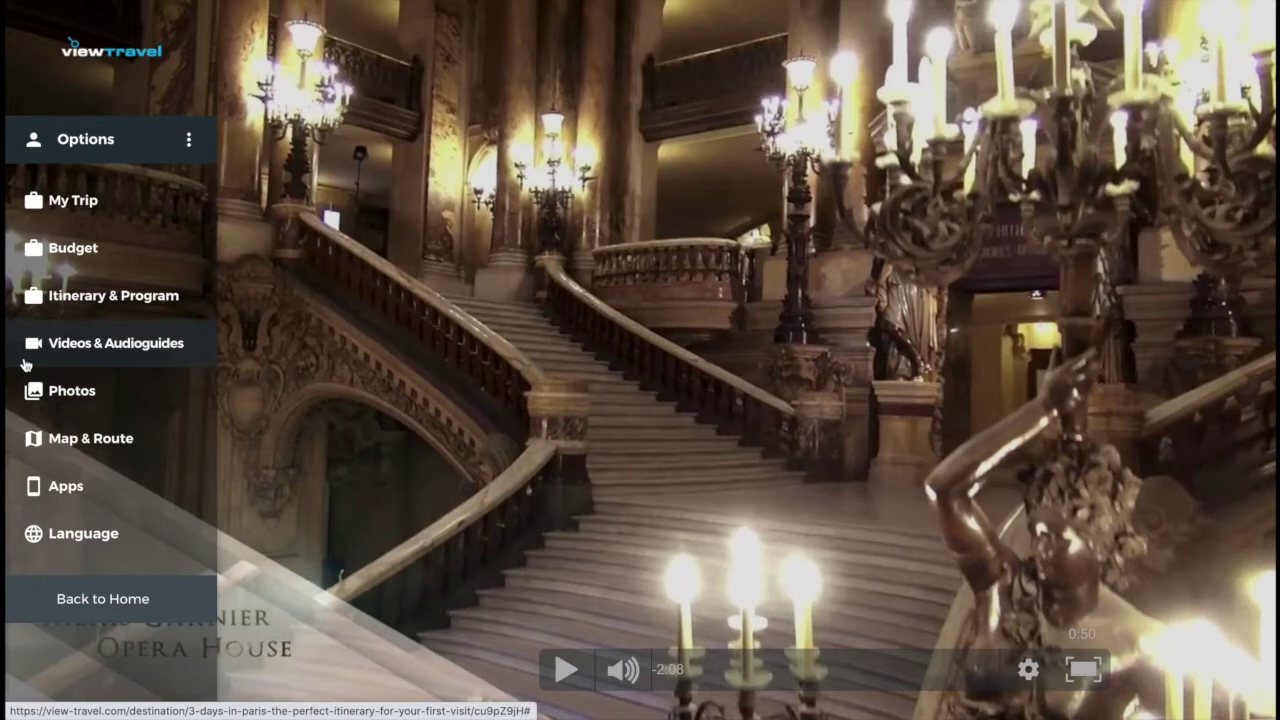
left_click(117, 305)
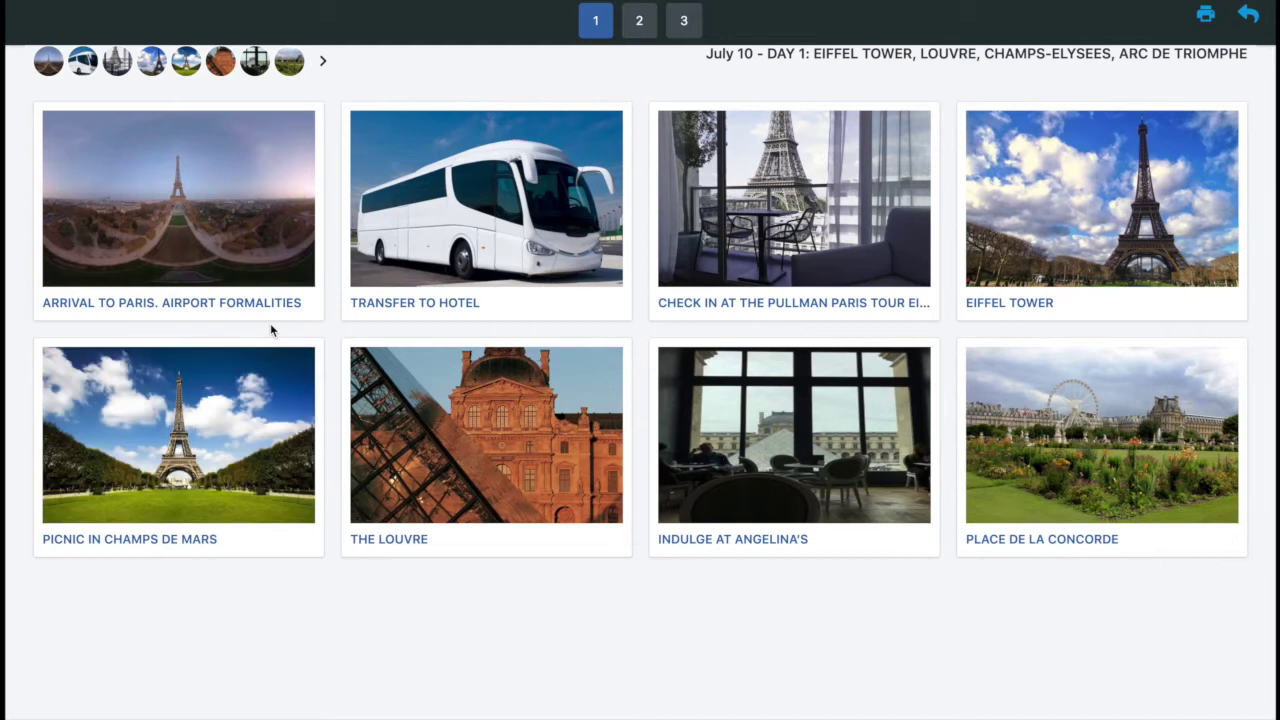
- Open the Day 1 check-in at the Pullman Paris Tour Eiffel and read through the hotel description
mouse_move(246, 289)
left_click(848, 260)
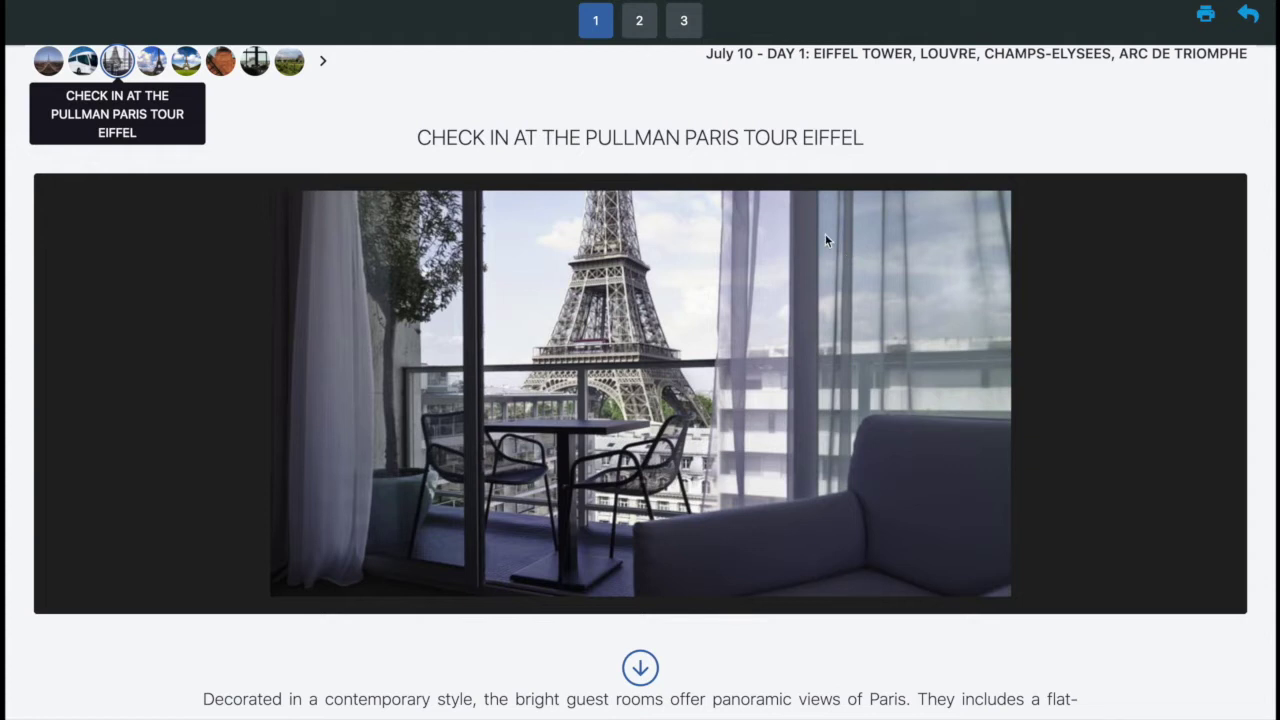
scroll(825, 234, "down", 2)
scroll(825, 240, "down", 3)
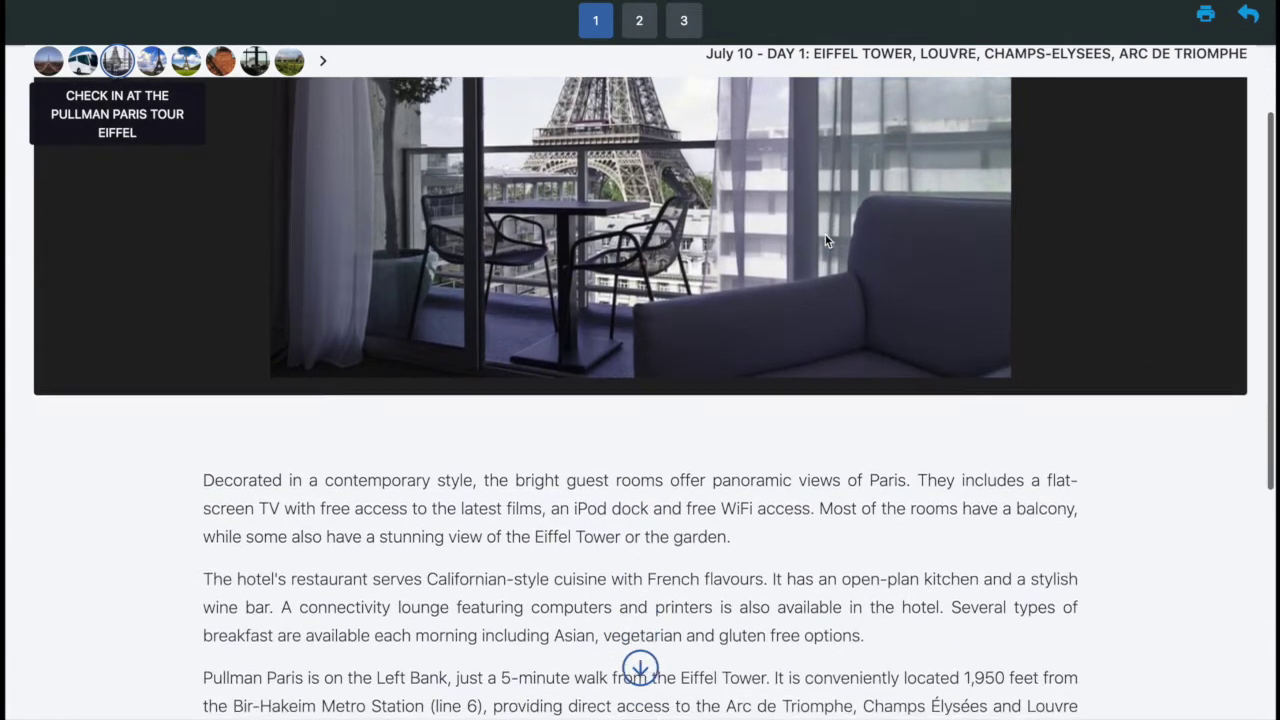
scroll(825, 240, "down", 2)
scroll(825, 240, "down", 2)
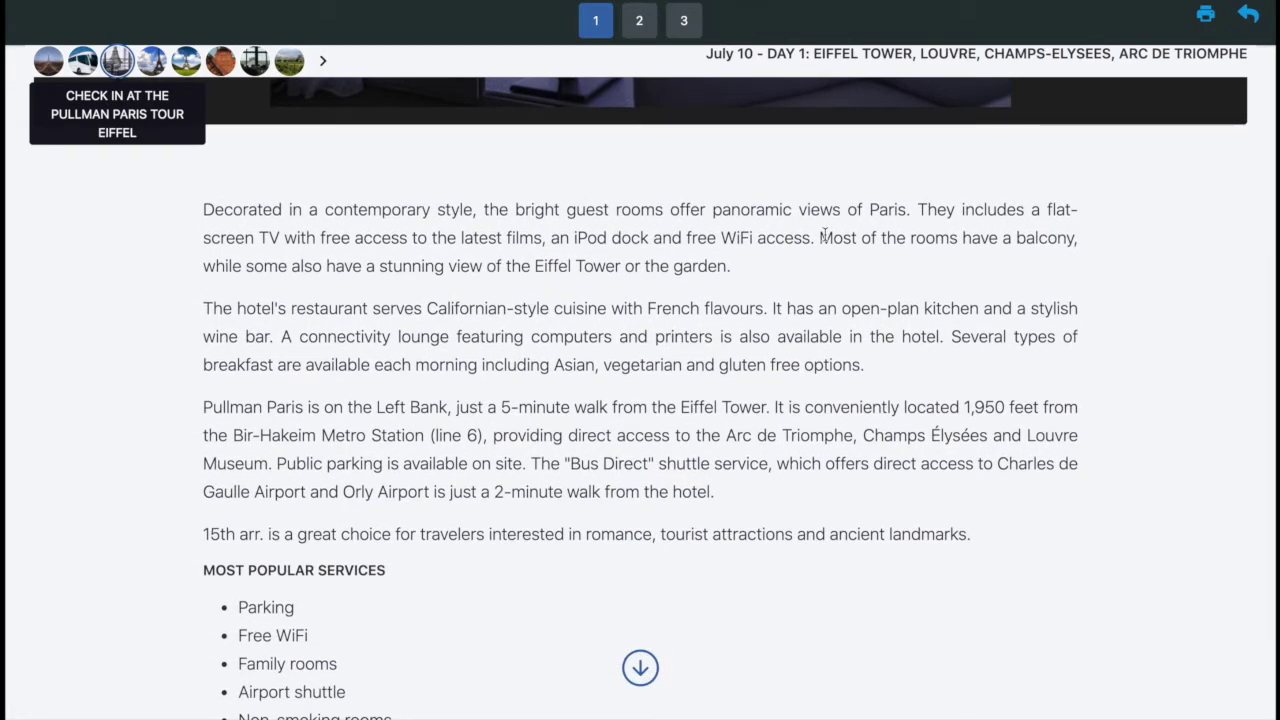
scroll(825, 236, "down", 1)
scroll(825, 240, "up", 7)
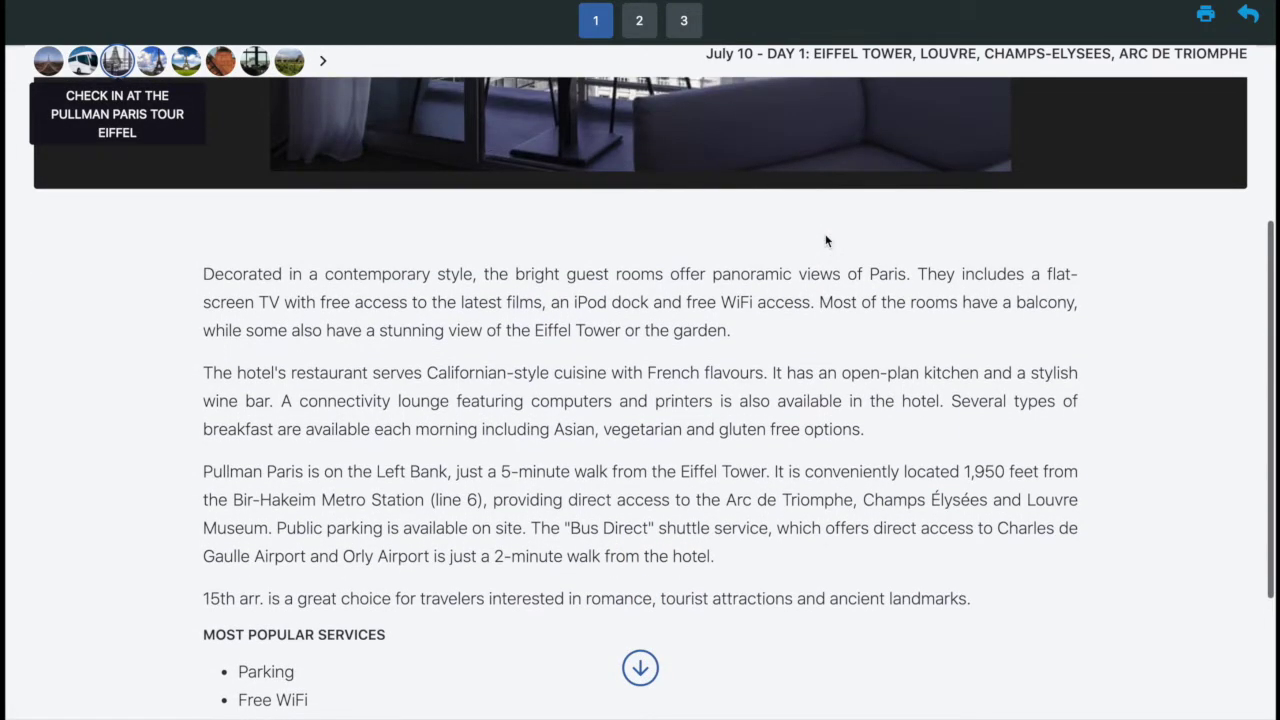
scroll(825, 240, "up", 1)
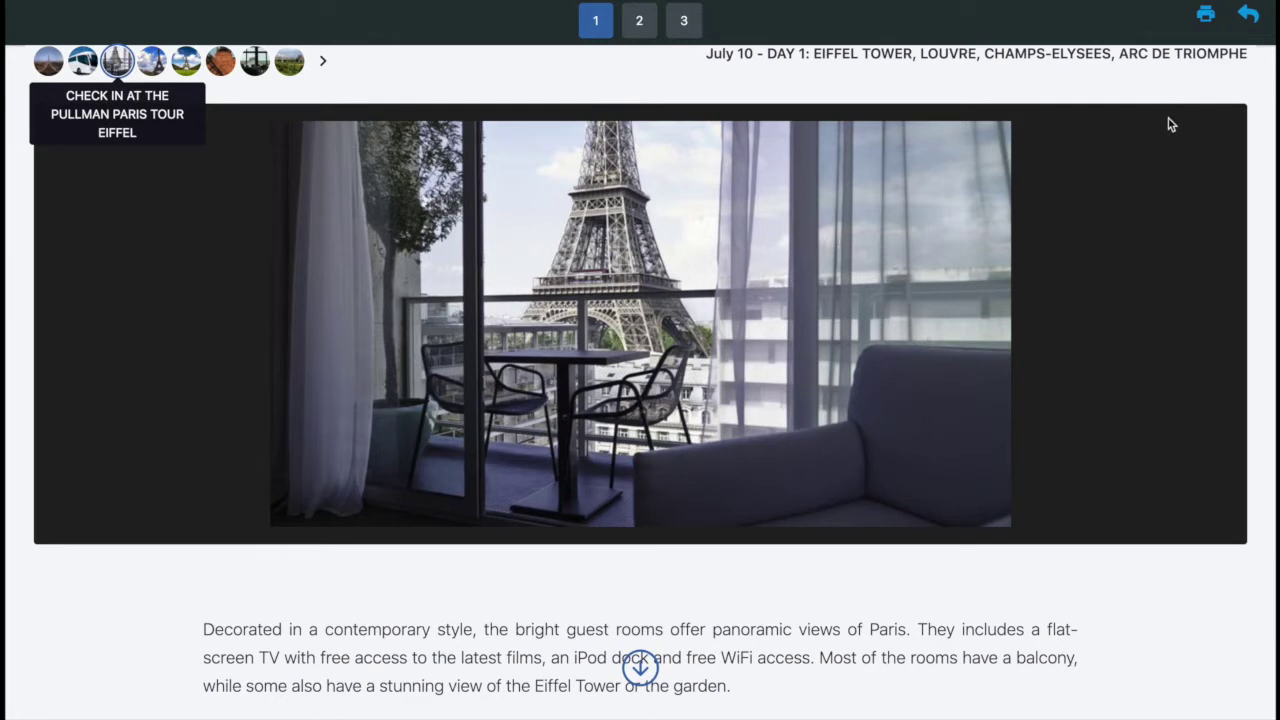
- Switch the itinerary to Day 2 and play the video of the Ile de la Cite activity
left_click(641, 21)
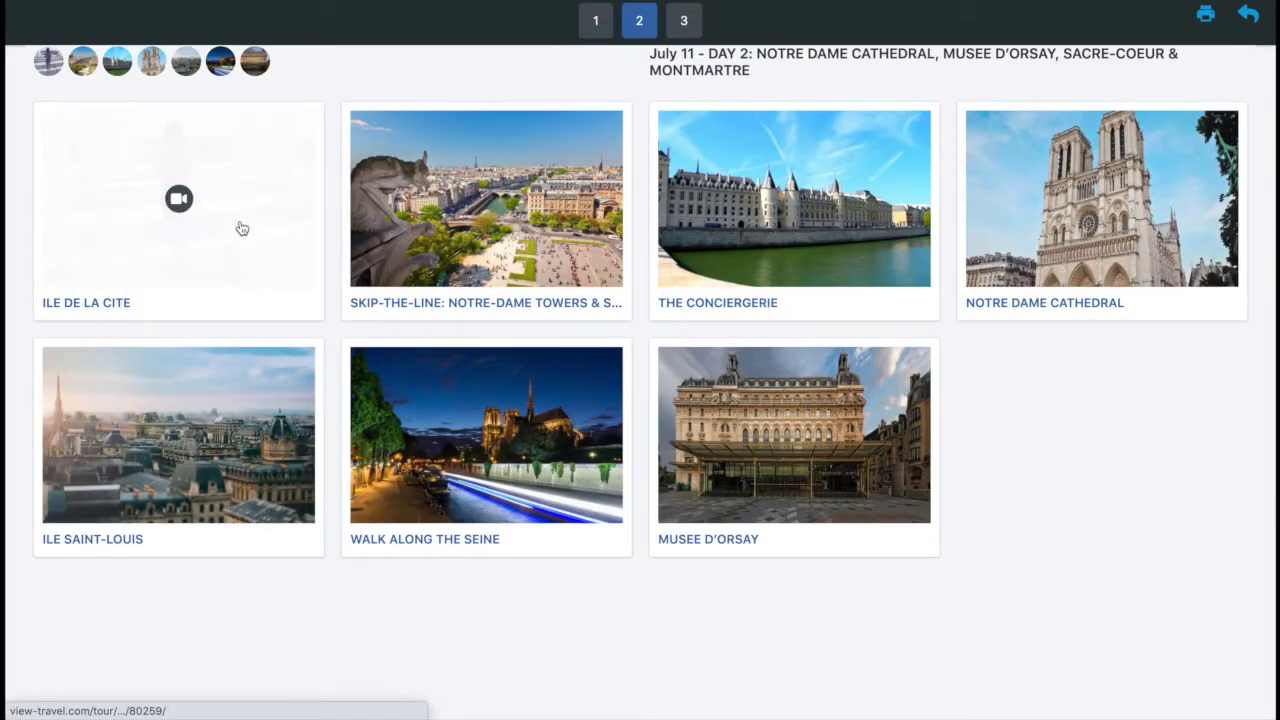
left_click(241, 229)
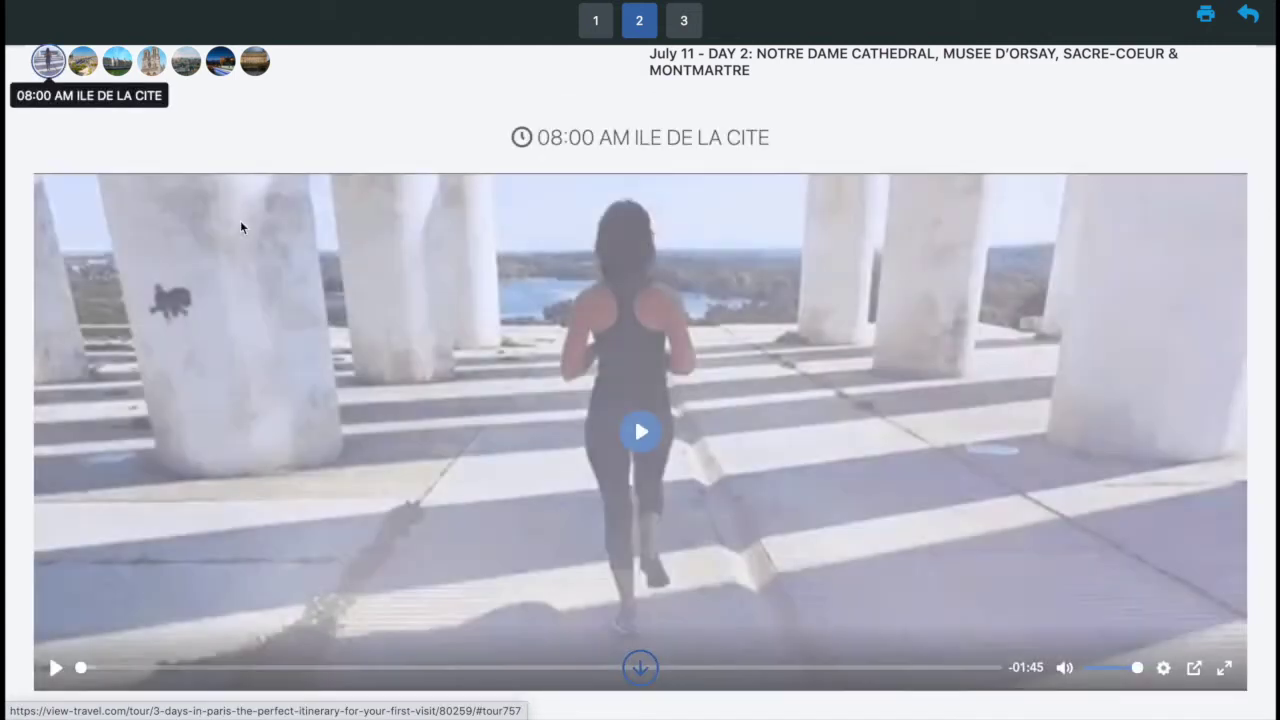
left_click(648, 428)
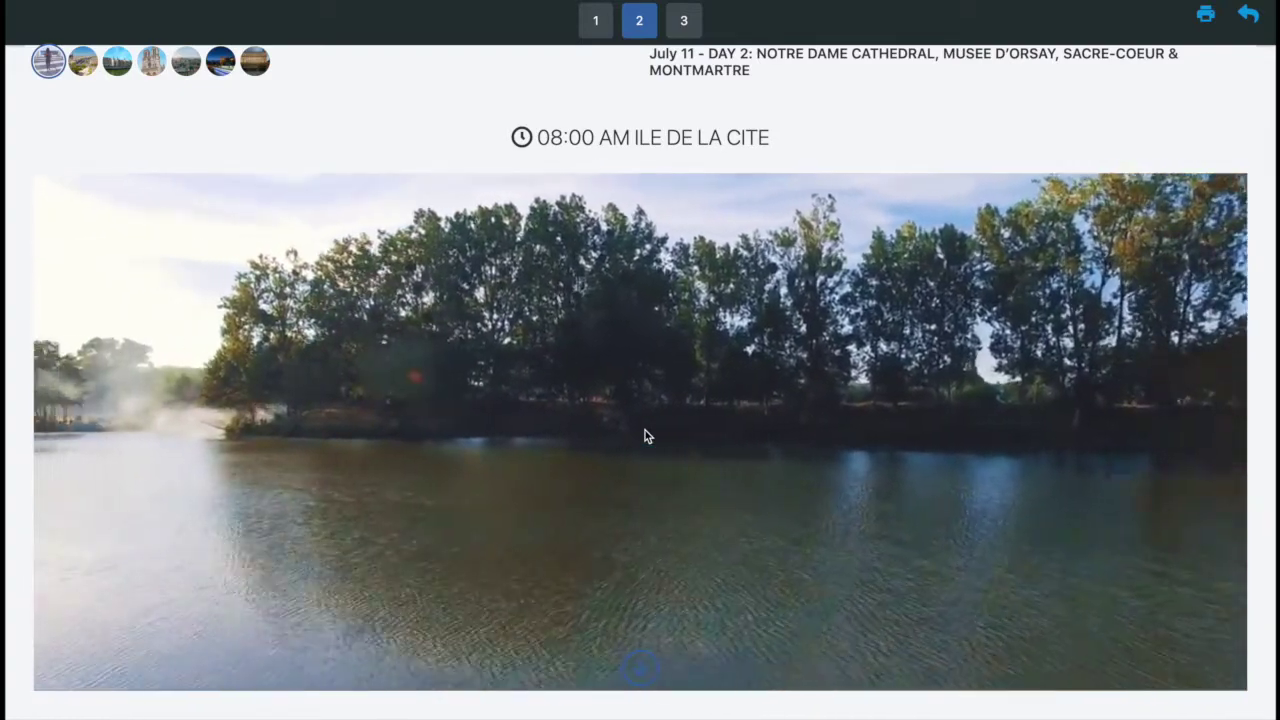
- Read through the Ile de la Cite description and pause its video
scroll(645, 430, "down", 2)
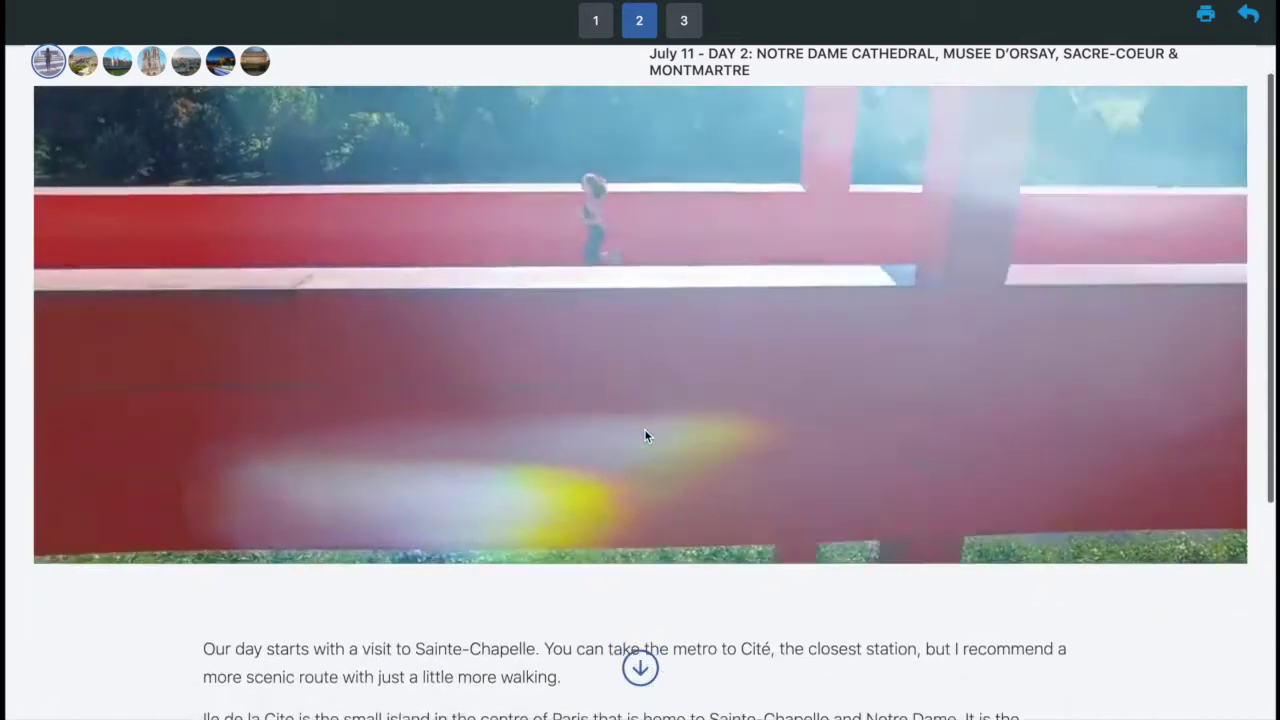
scroll(645, 436, "down", 2)
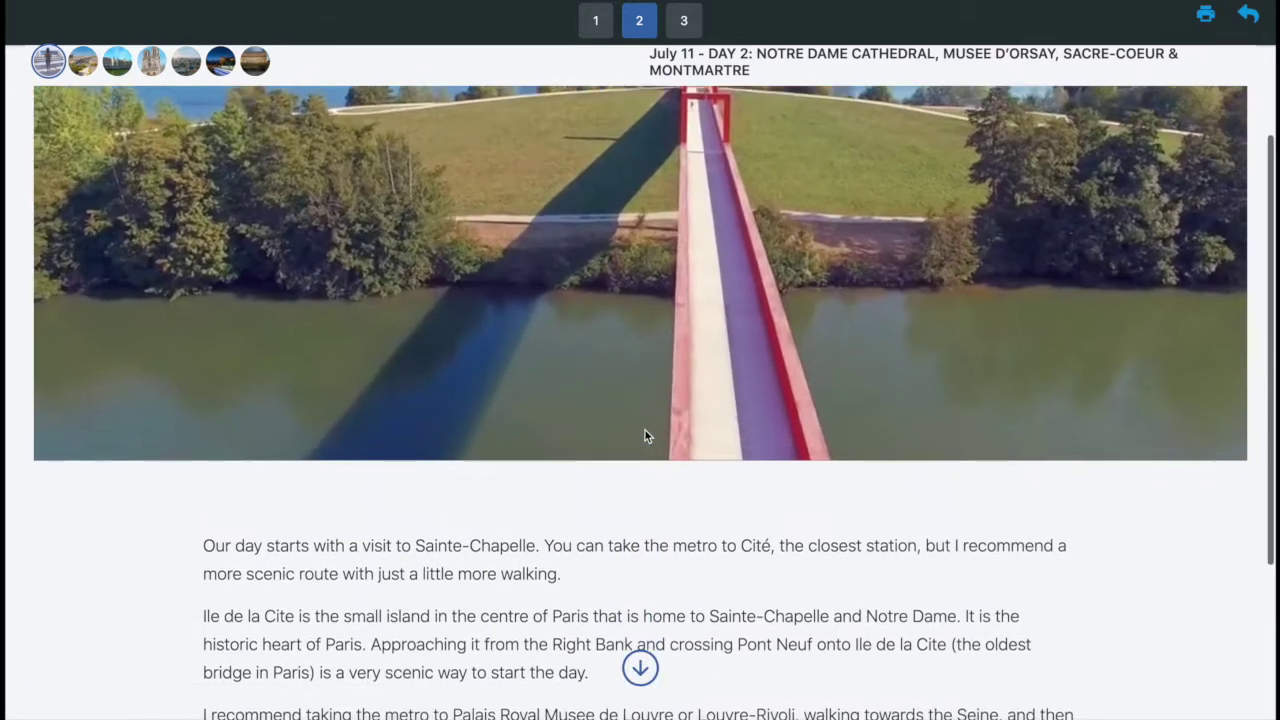
scroll(645, 436, "down", 1)
scroll(645, 436, "down", 3)
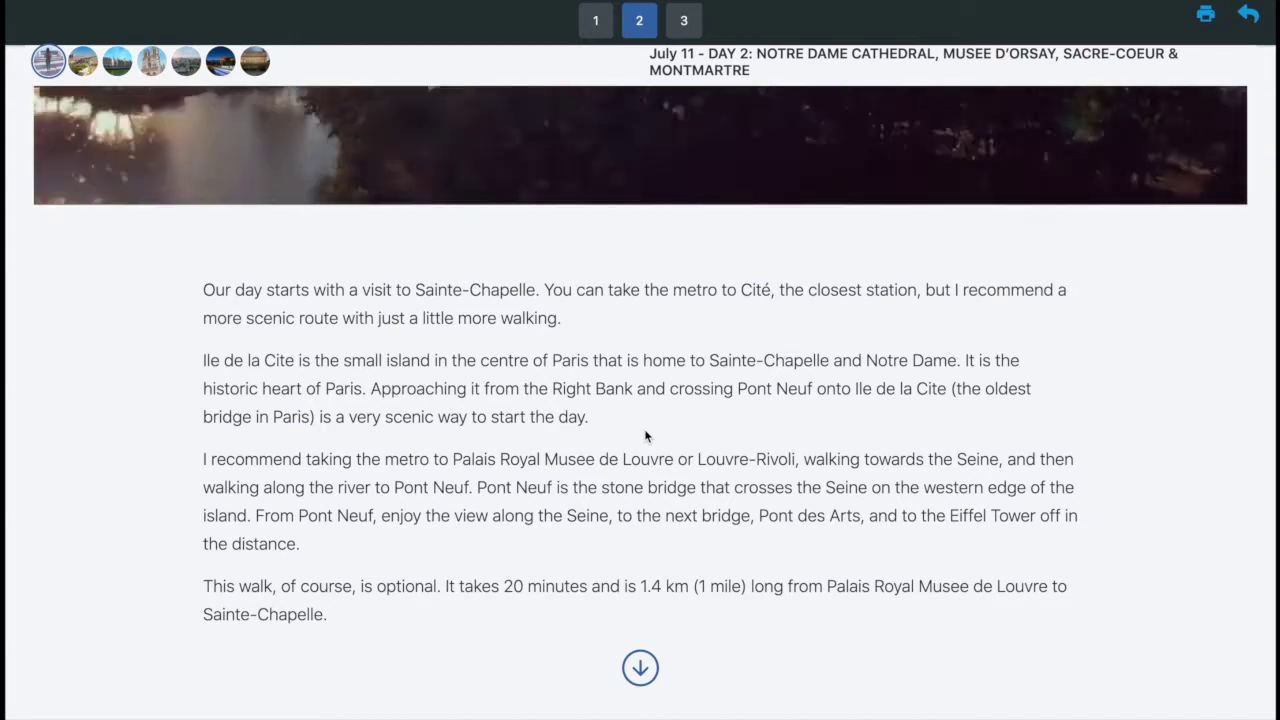
scroll(645, 436, "up", 7)
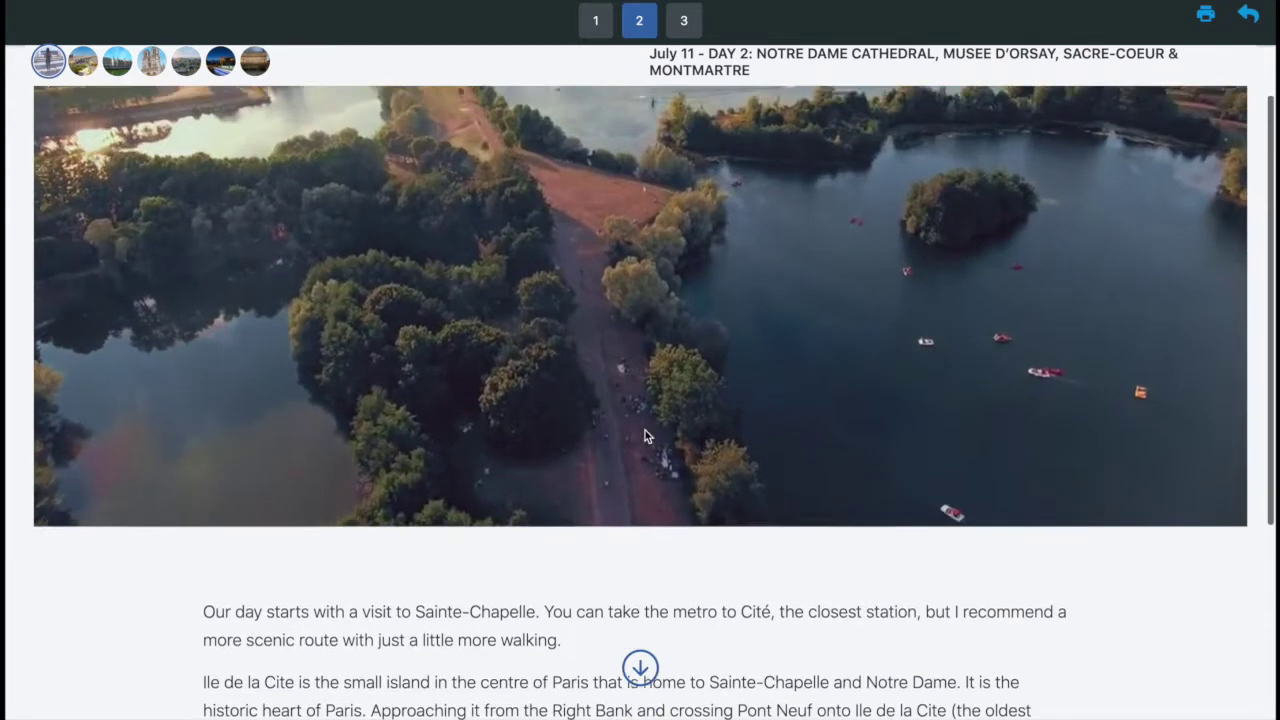
scroll(645, 430, "up", 1)
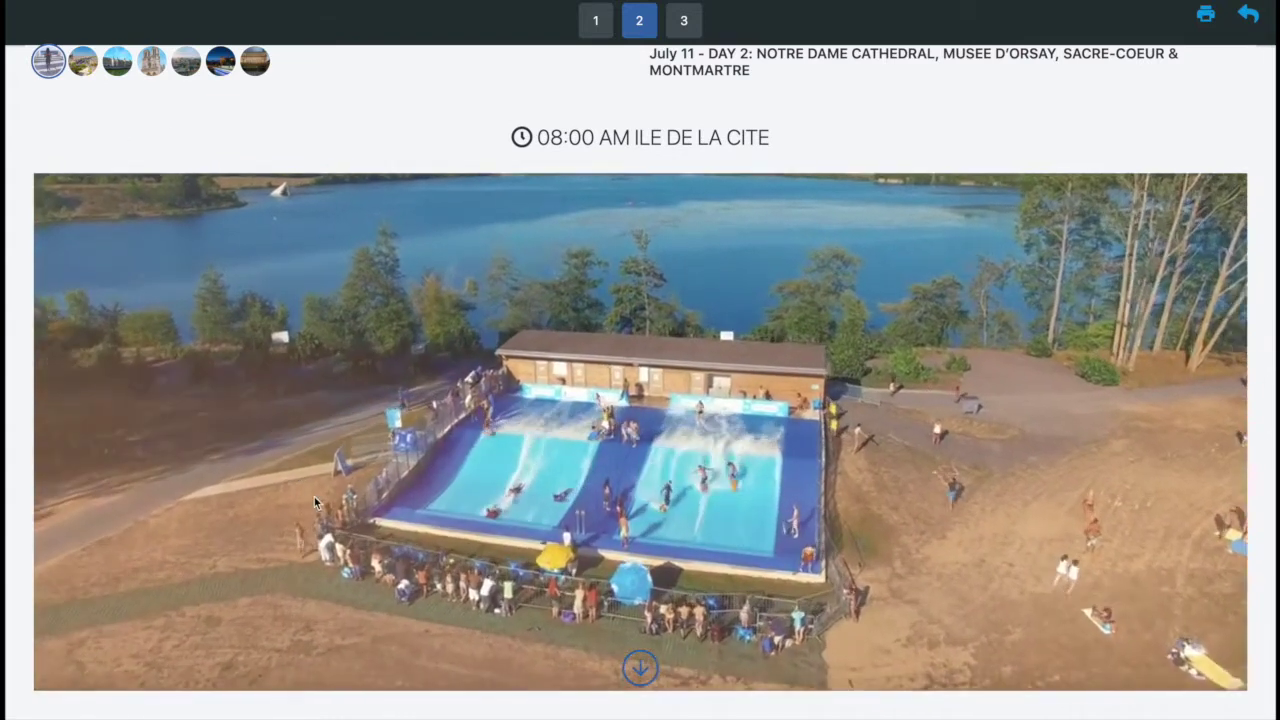
left_click(314, 497)
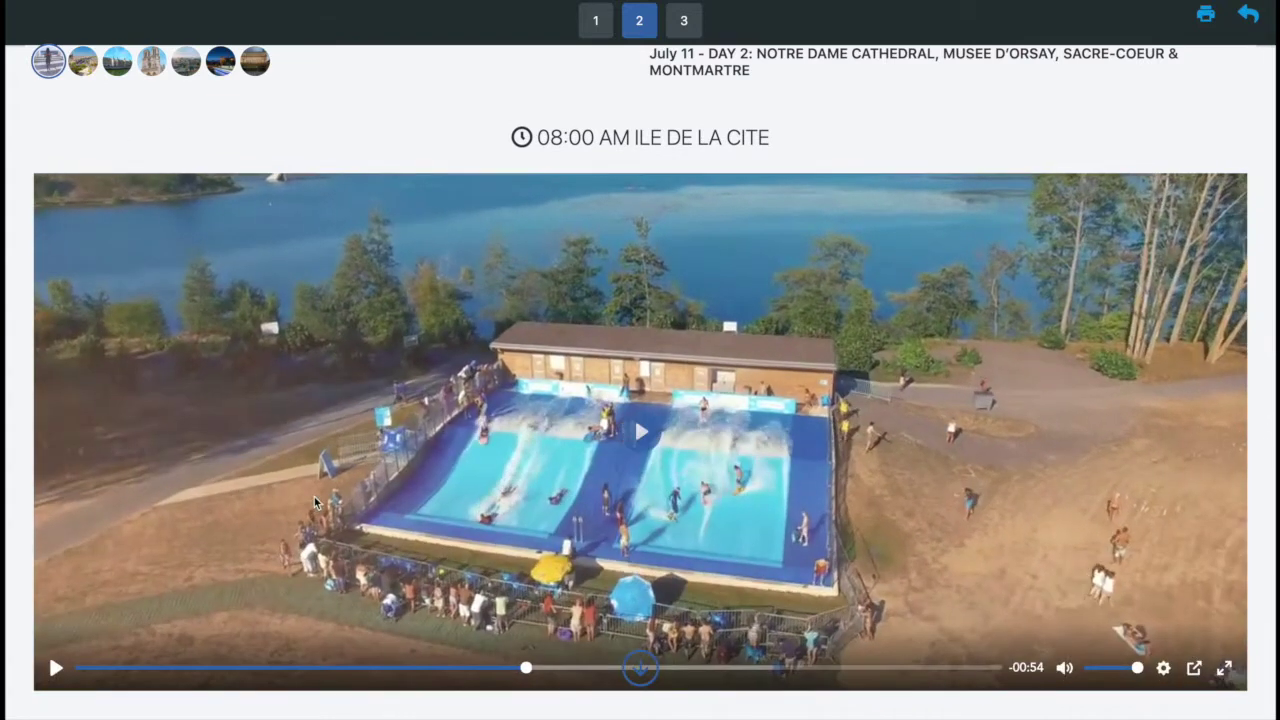
- Open the skip-the-line Notre-Dame Towers & Sainte-Chapelle tour and examine its inclusions, exclusions, photo and visiting advice
left_click(83, 63)
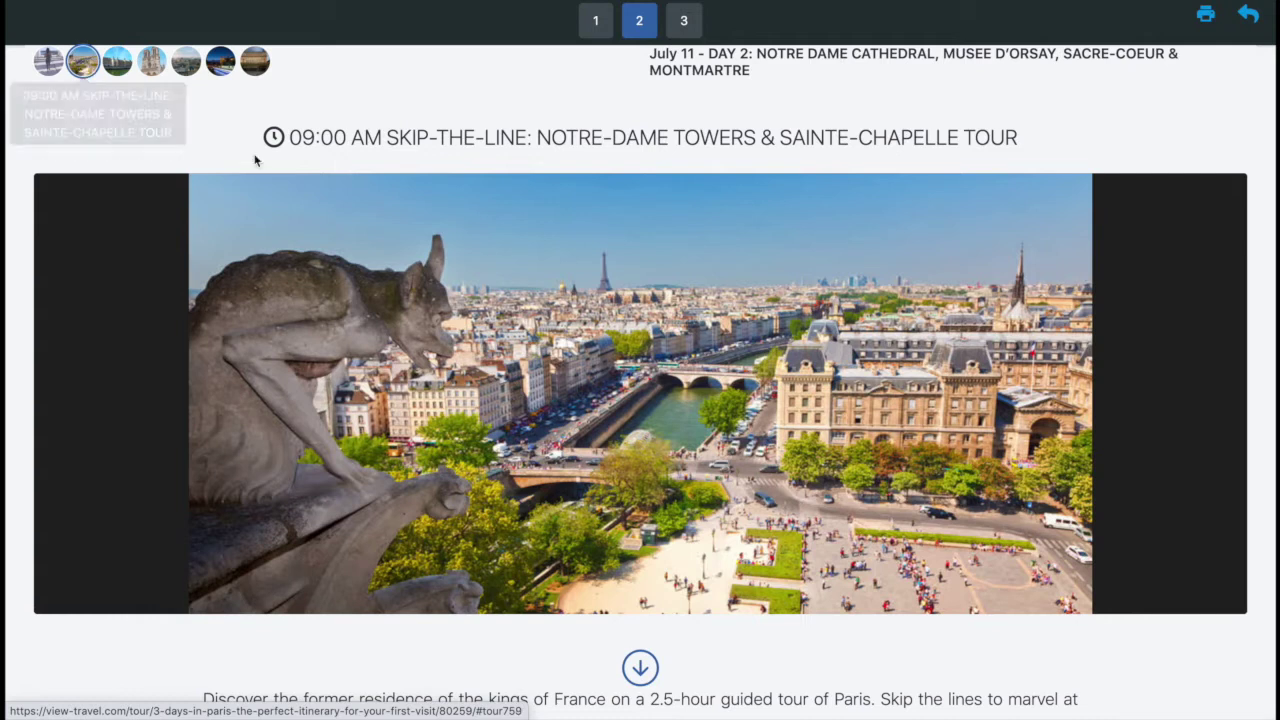
scroll(366, 214, "down", 2)
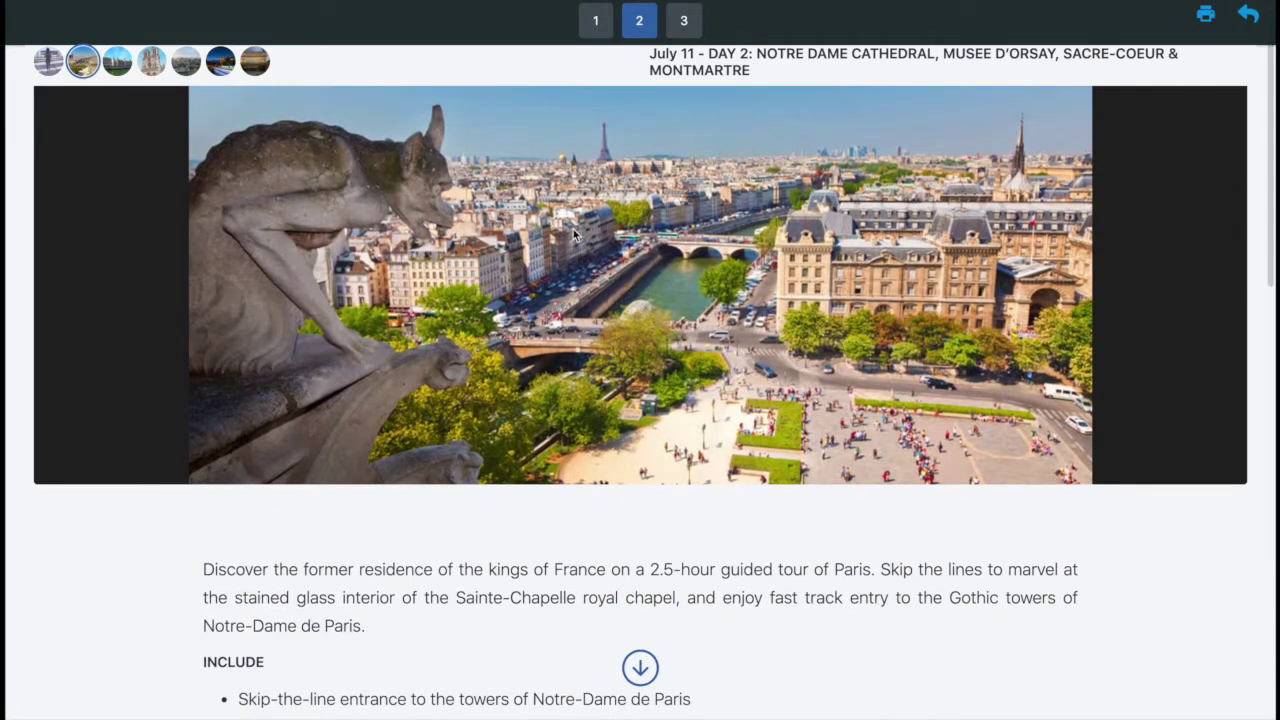
scroll(573, 229, "down", 5)
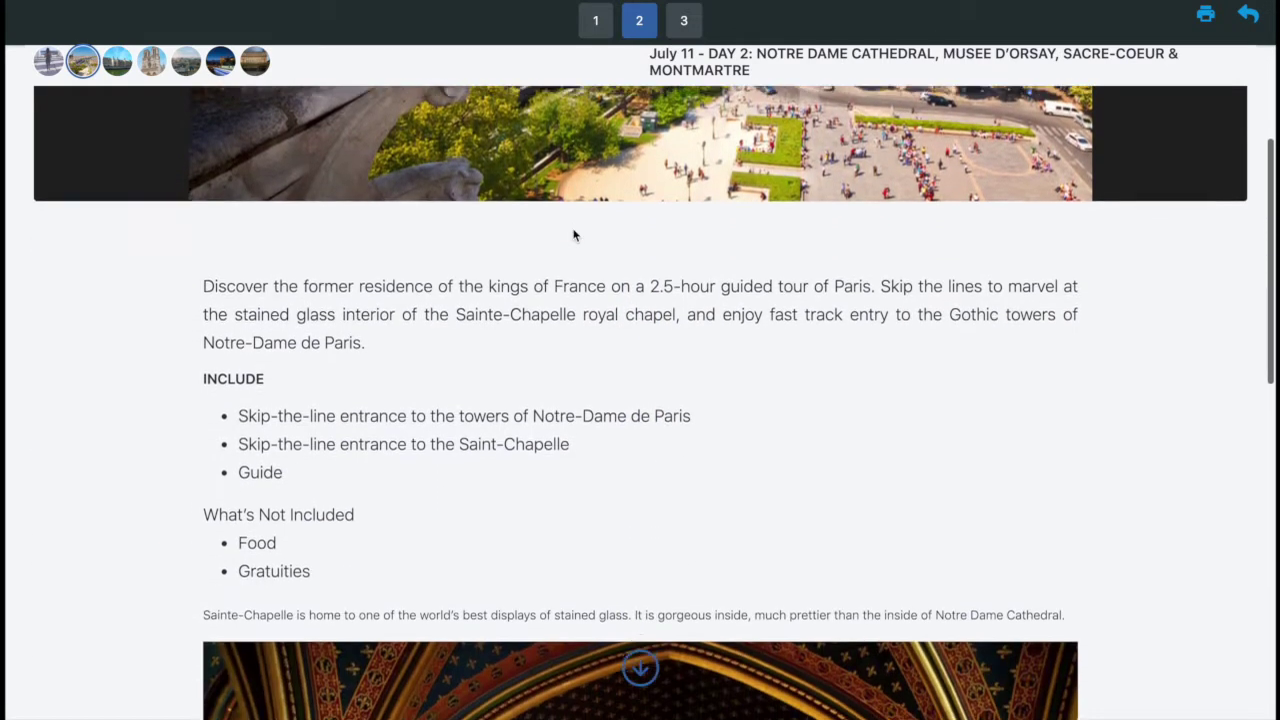
scroll(573, 235, "down", 2)
scroll(573, 235, "down", 2)
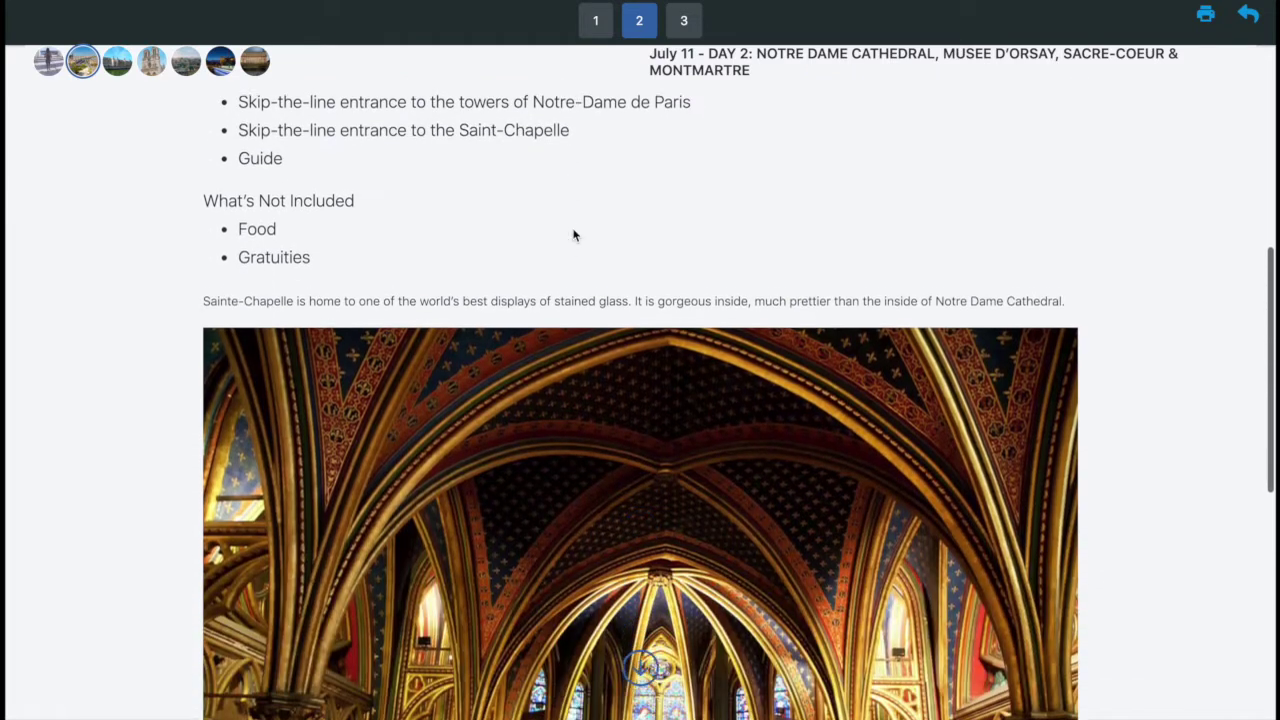
scroll(573, 234, "down", 3)
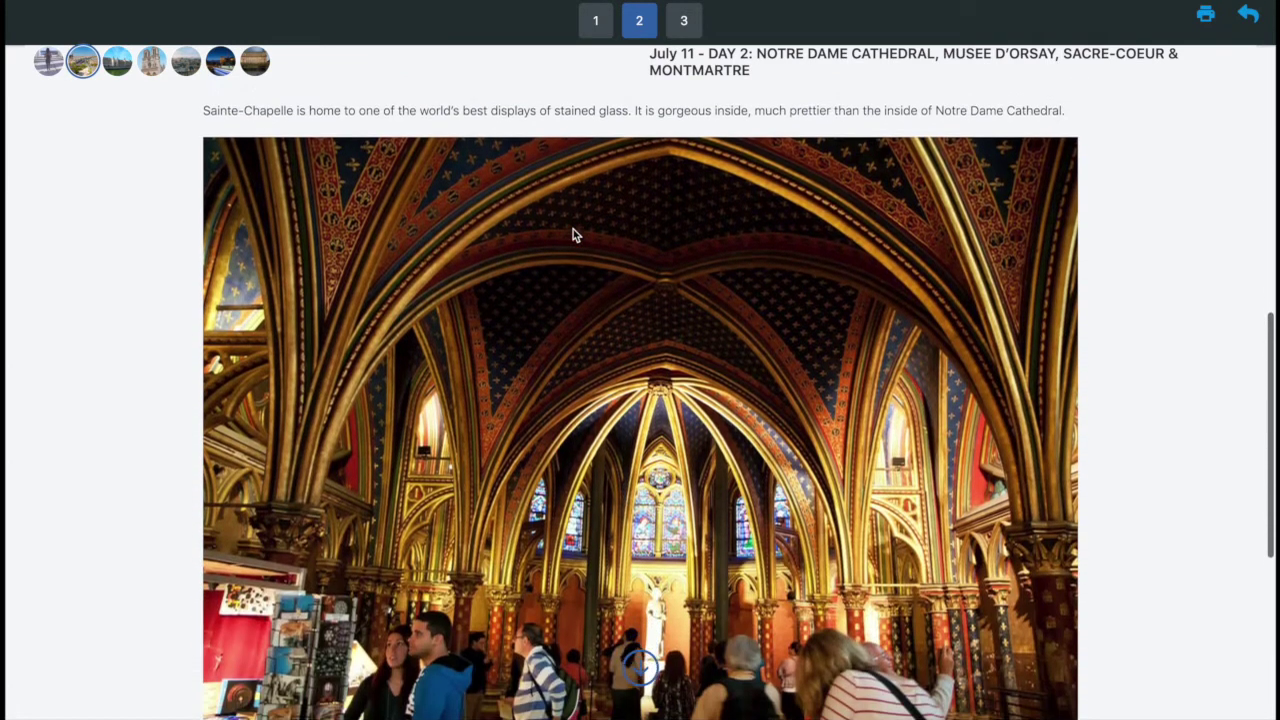
scroll(573, 234, "down", 1)
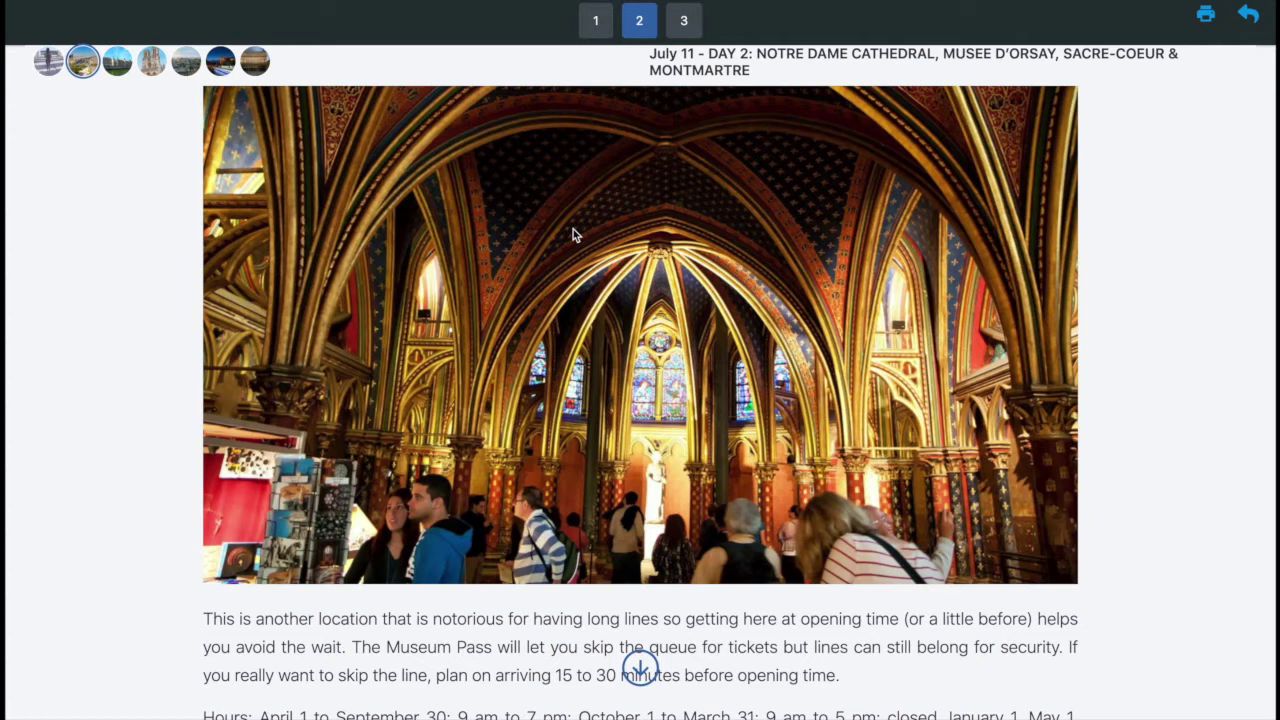
scroll(983, 360, "down", 2)
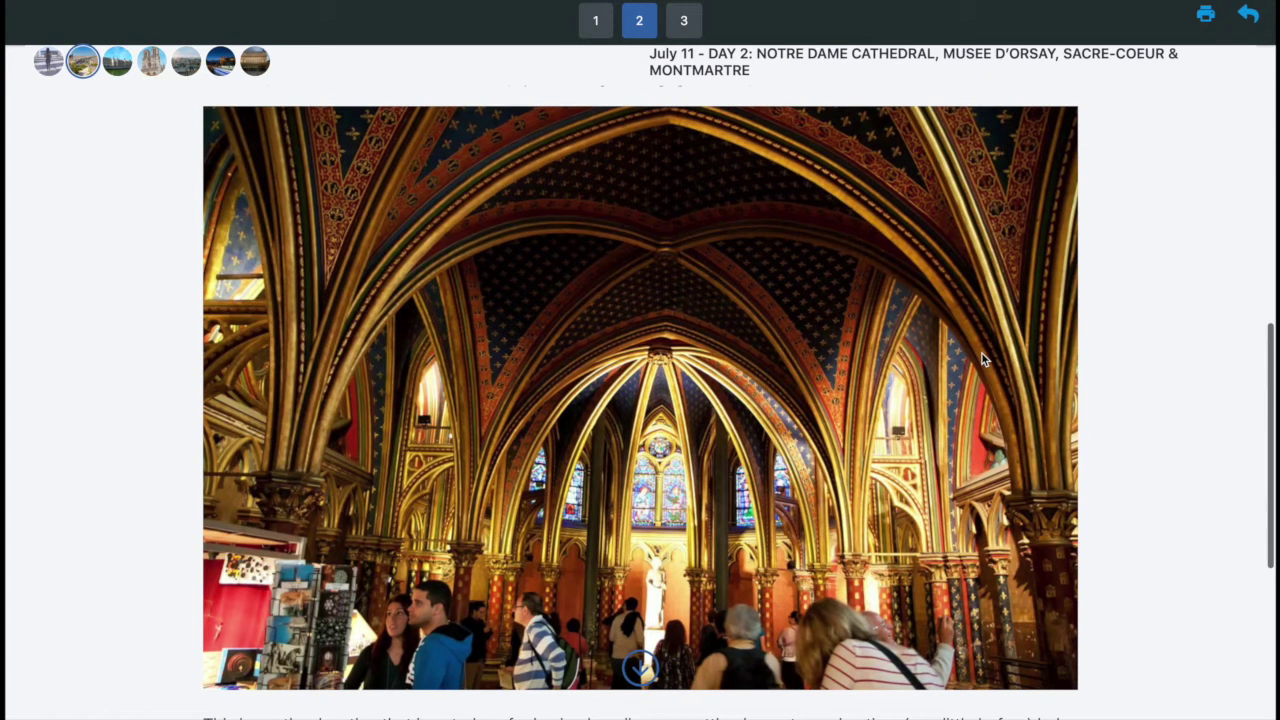
scroll(983, 360, "up", 12)
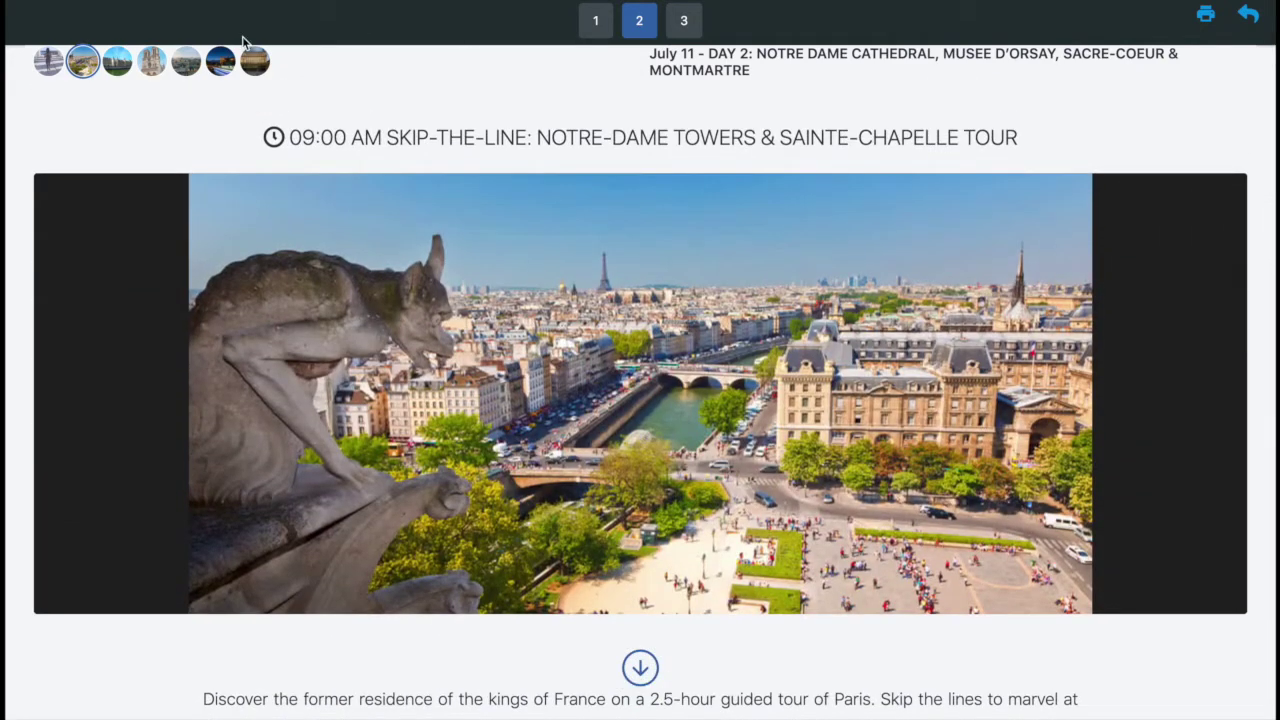
- Open The Conciergerie activity of Day 2, play part of its video and pause it
left_click(114, 72)
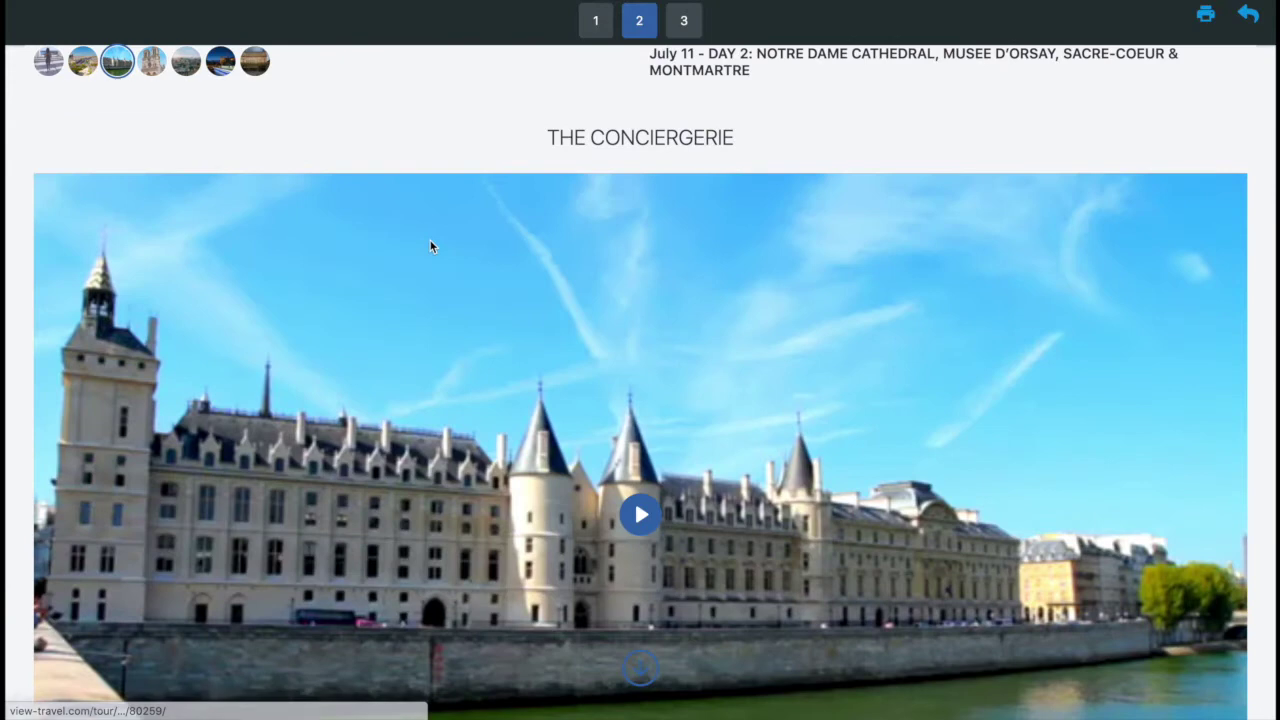
scroll(597, 272, "down", 1)
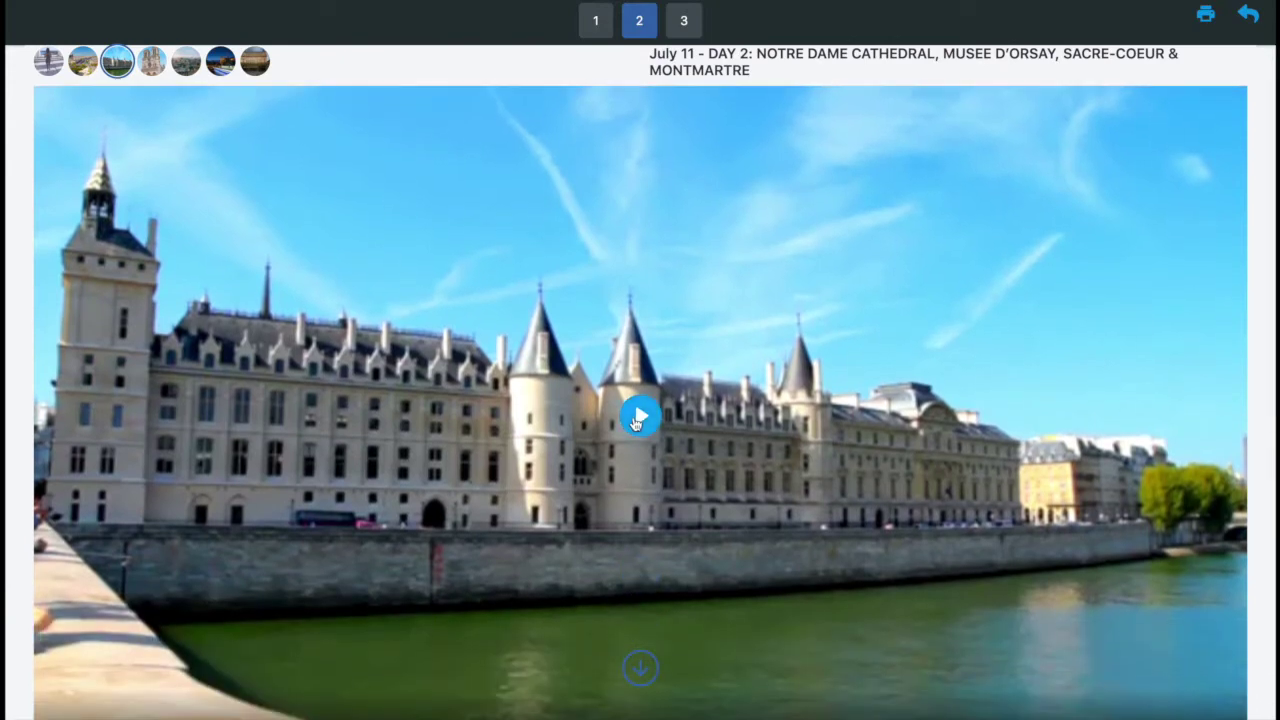
left_click(636, 418)
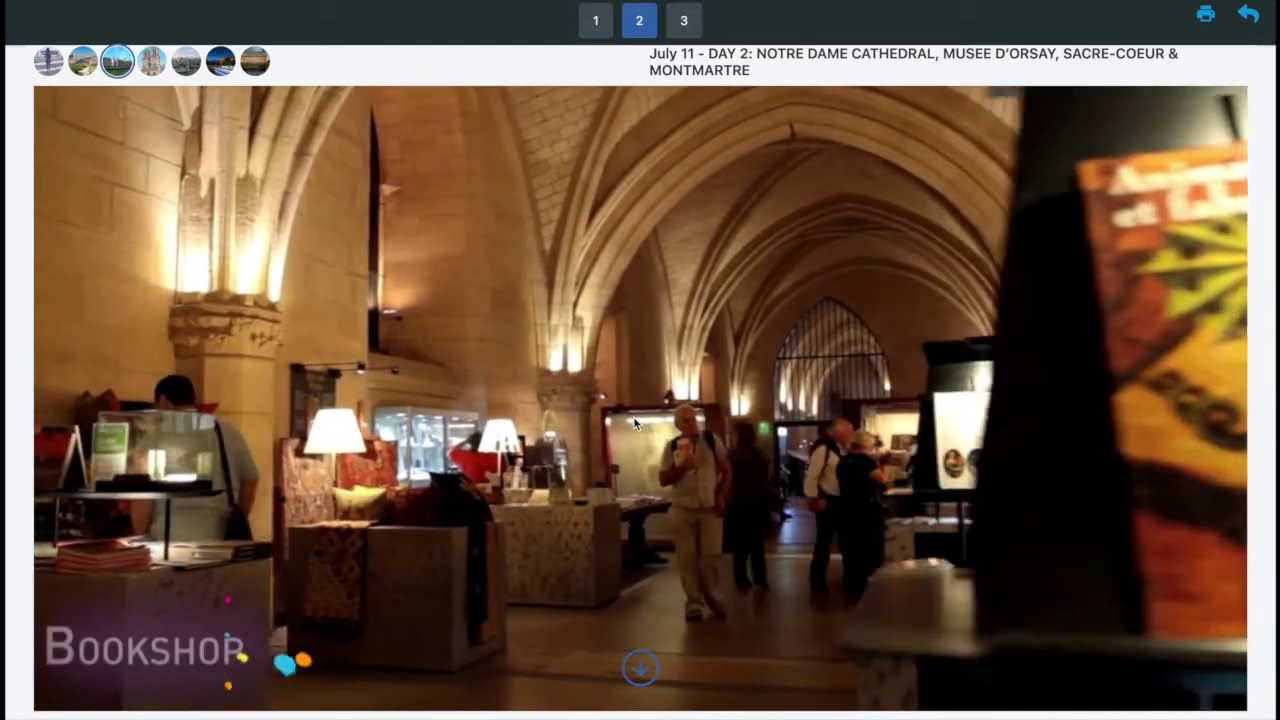
left_click(634, 420)
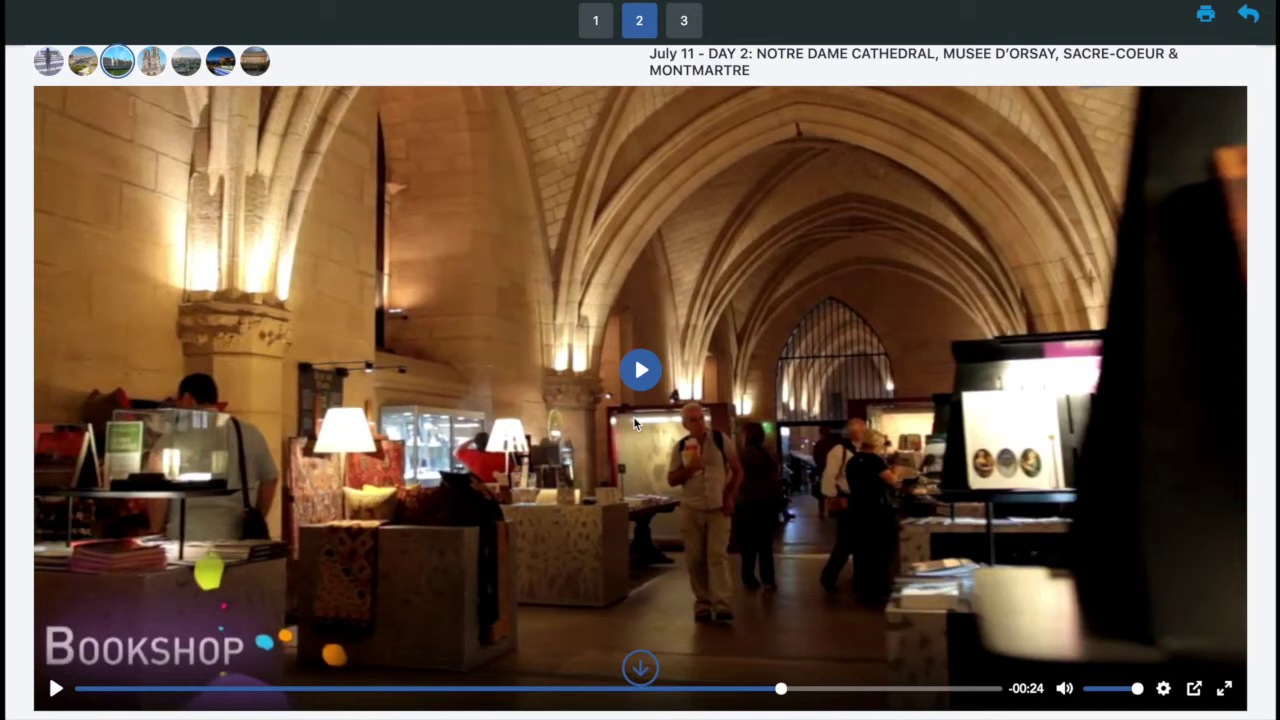
scroll(633, 416, "up", 2)
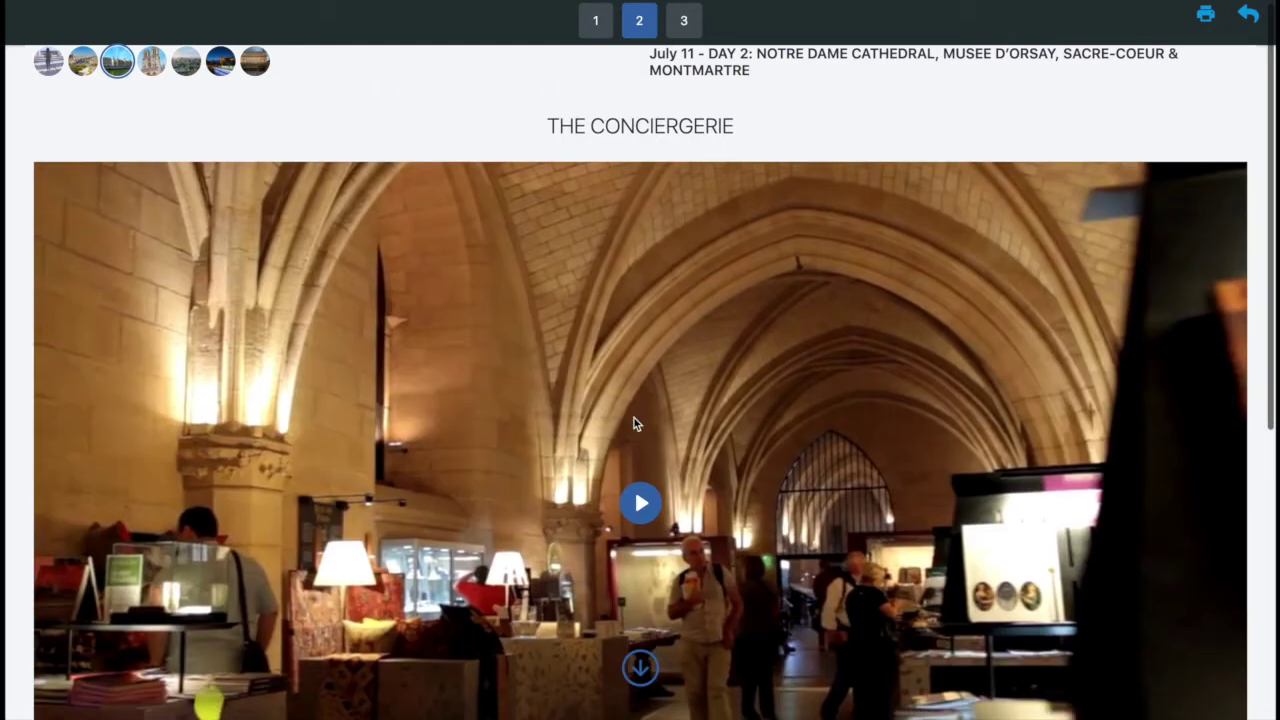
- Leave the itinerary, open the trip's budget and review its flights, hotel and Day 1 included services
left_click(1248, 18)
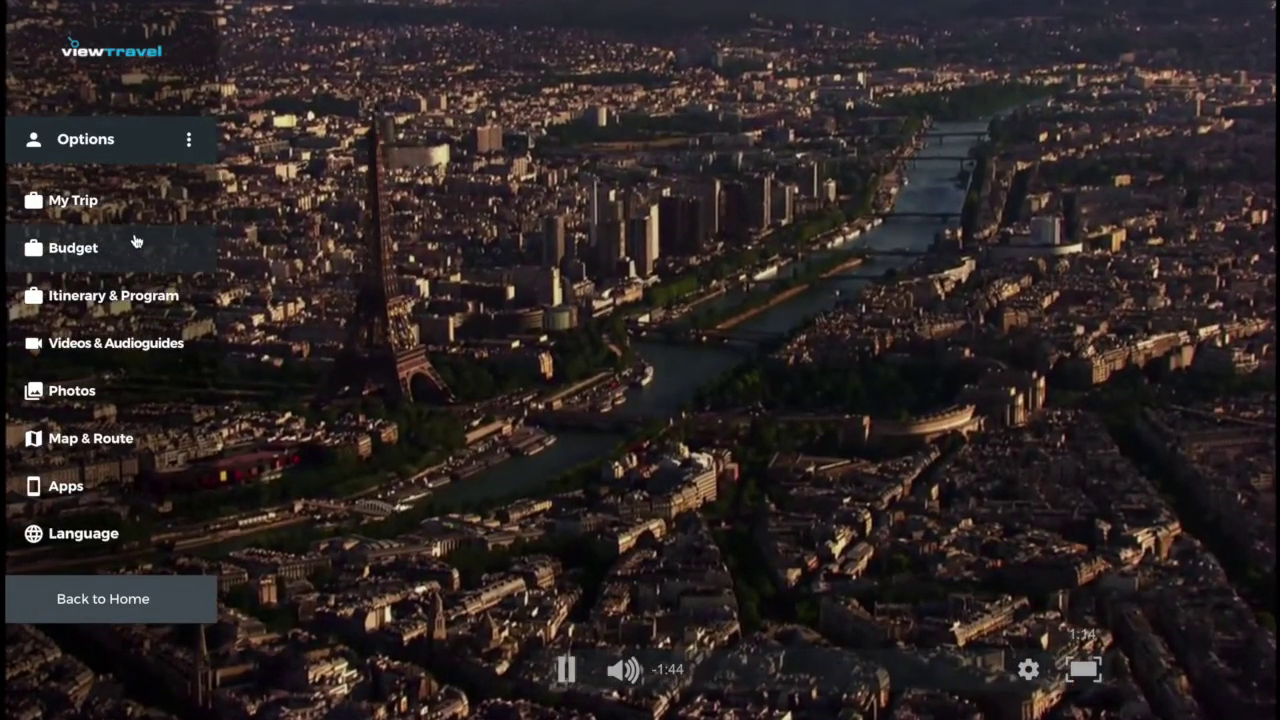
left_click(123, 248)
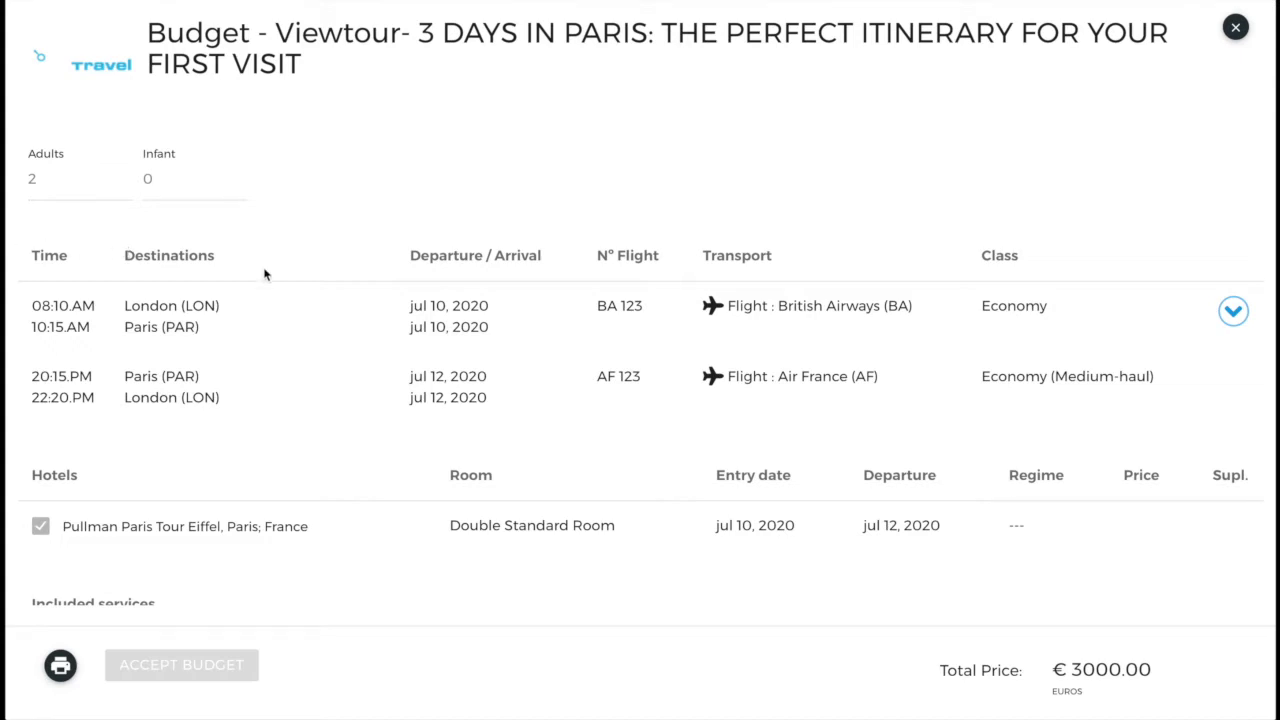
scroll(264, 277, "down", 2)
scroll(264, 277, "down", 2)
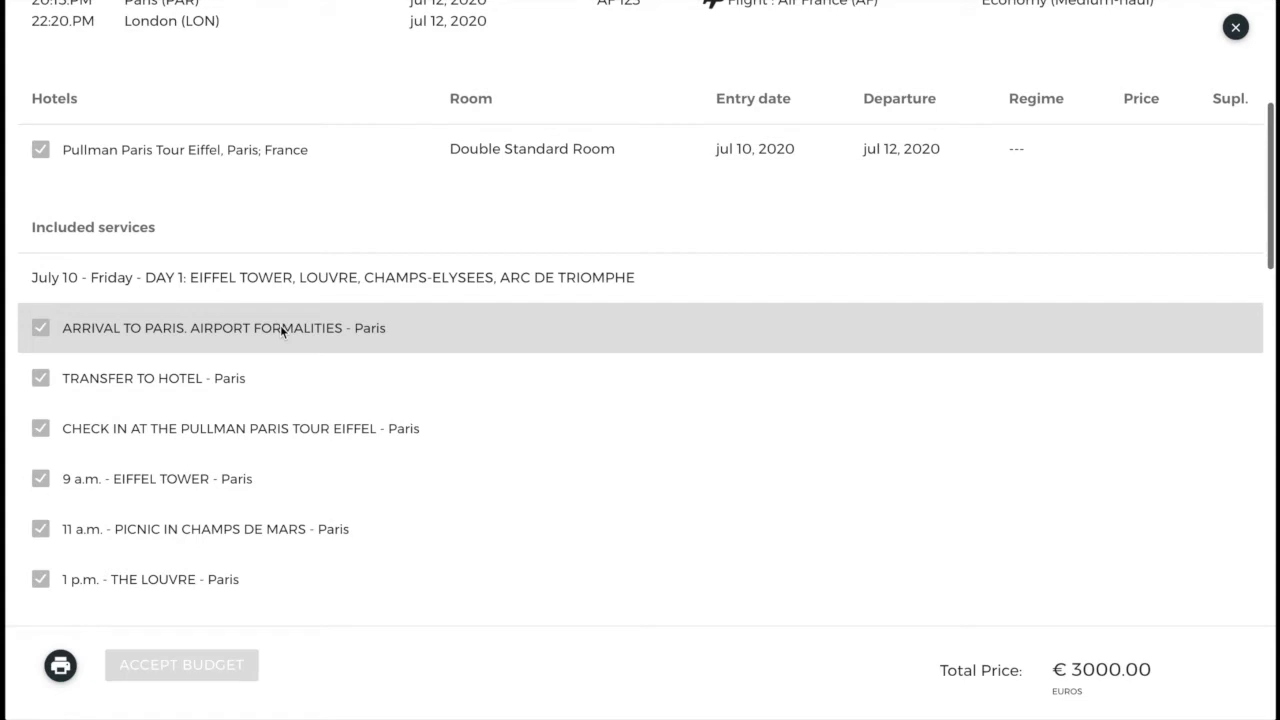
scroll(281, 328, "down", 3)
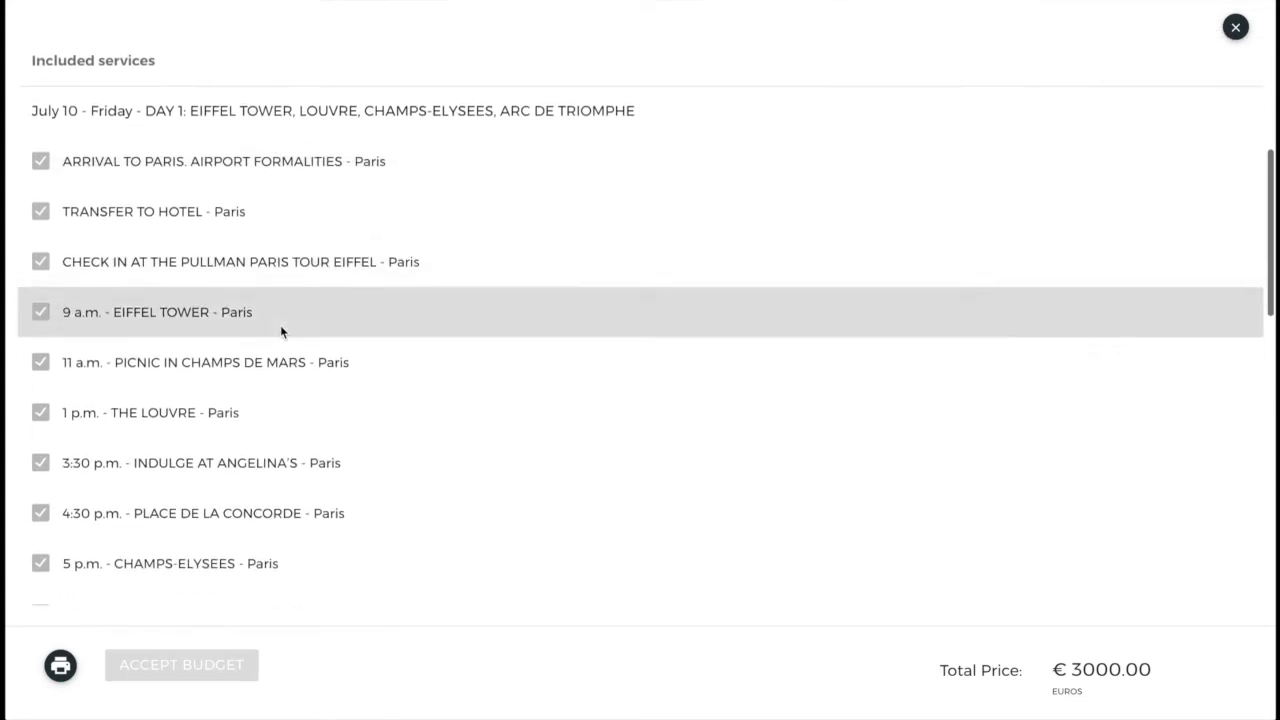
scroll(281, 332, "down", 2)
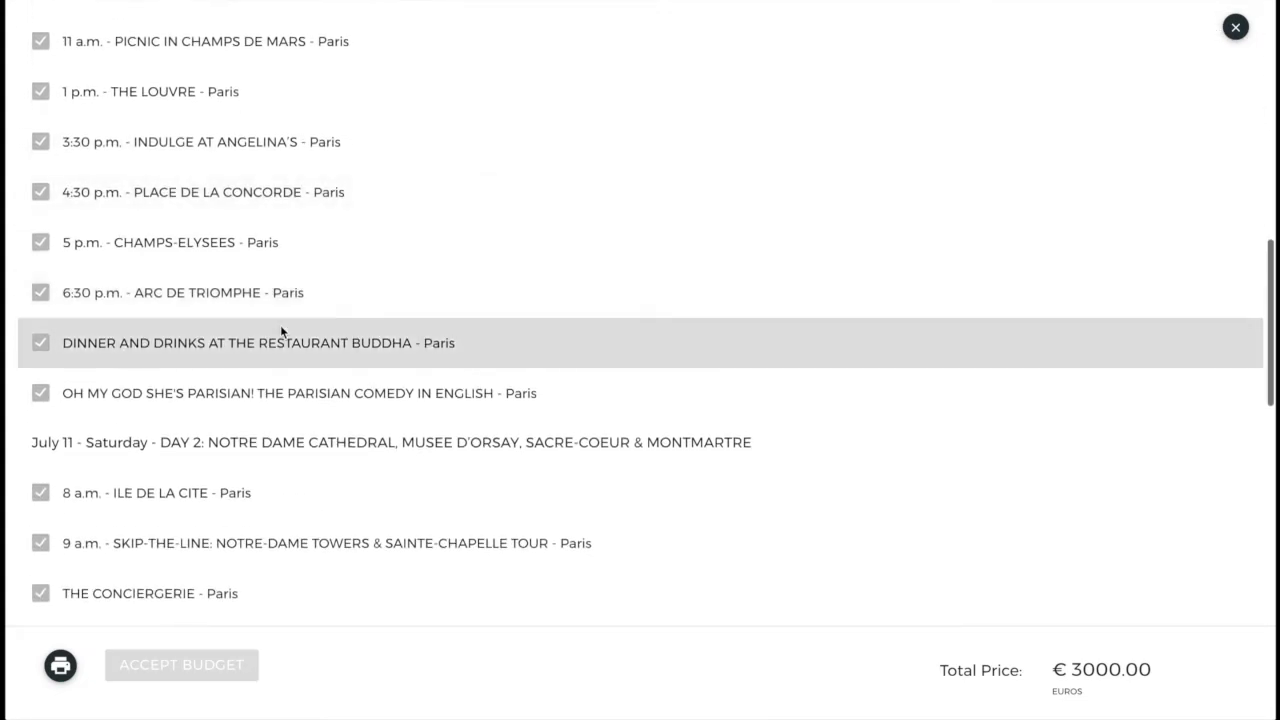
- Go through the remaining services in the budget and accept the Privacy Policy and the Travel Agency Terms & Conditions
scroll(281, 332, "down", 2)
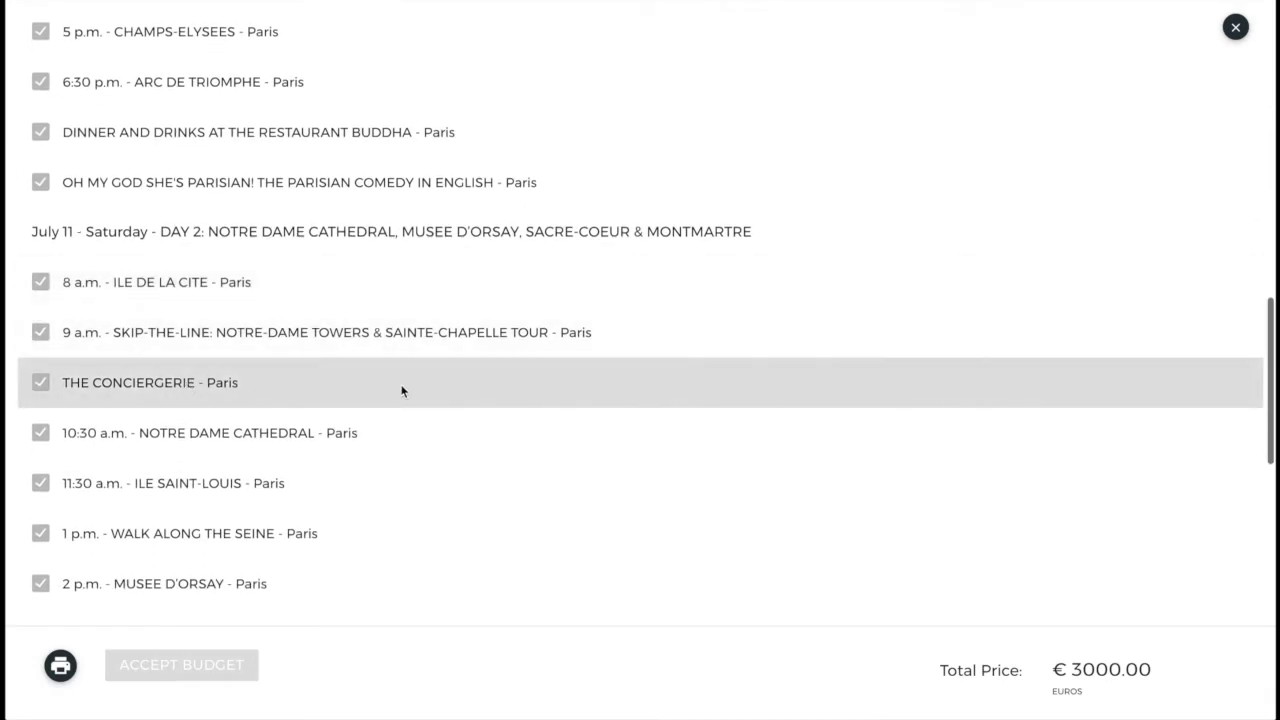
scroll(401, 390, "down", 5)
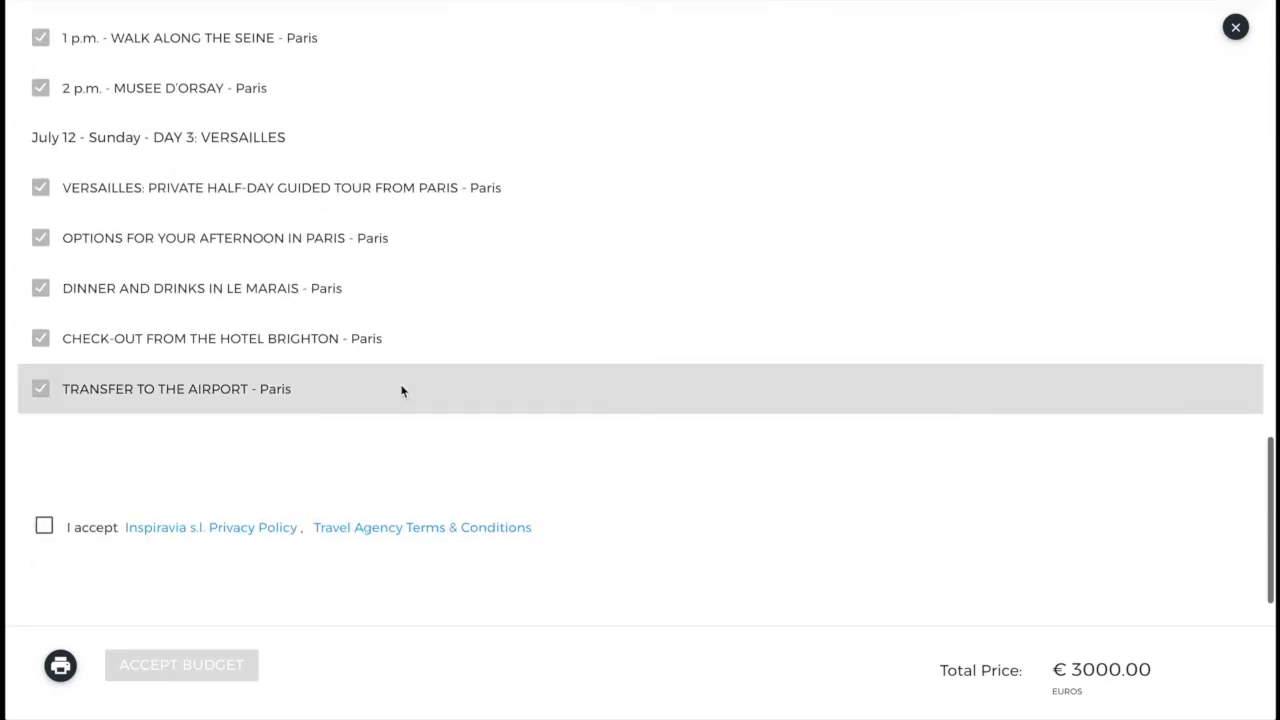
left_click(45, 526)
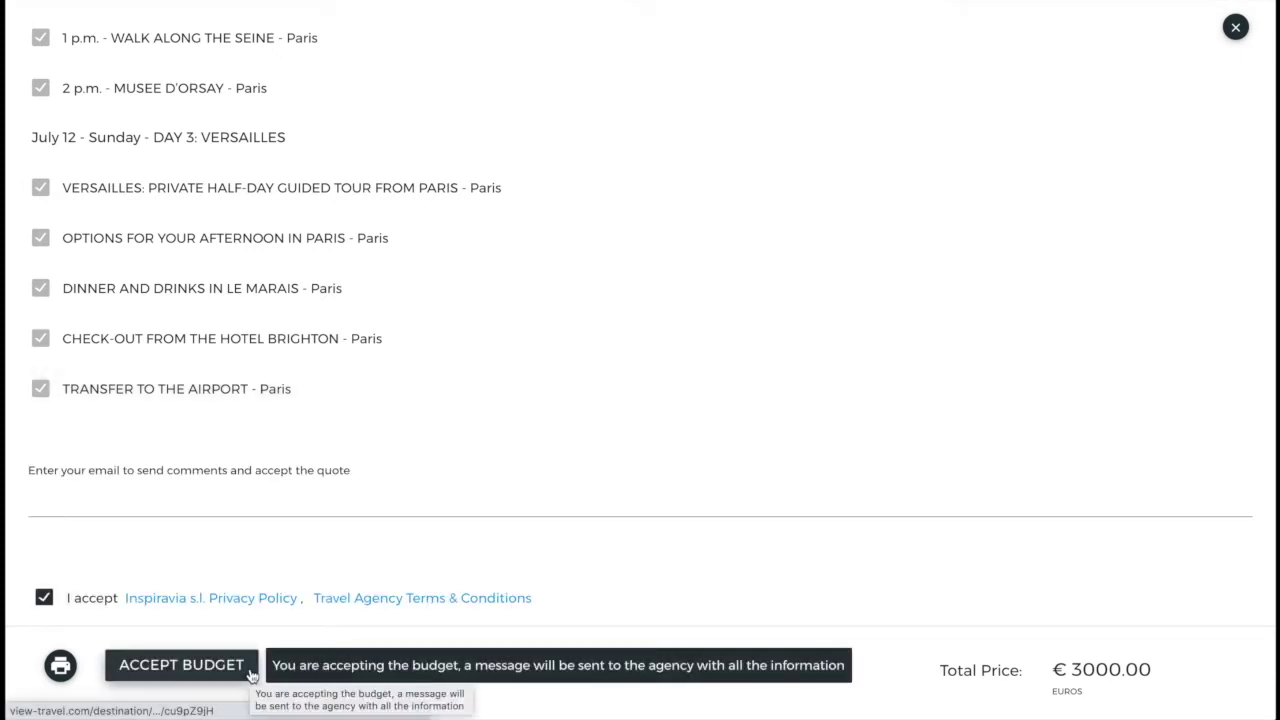
- Expand the comment on the London to Paris flight in the budget, review it and close the budget
scroll(523, 546, "up", 15)
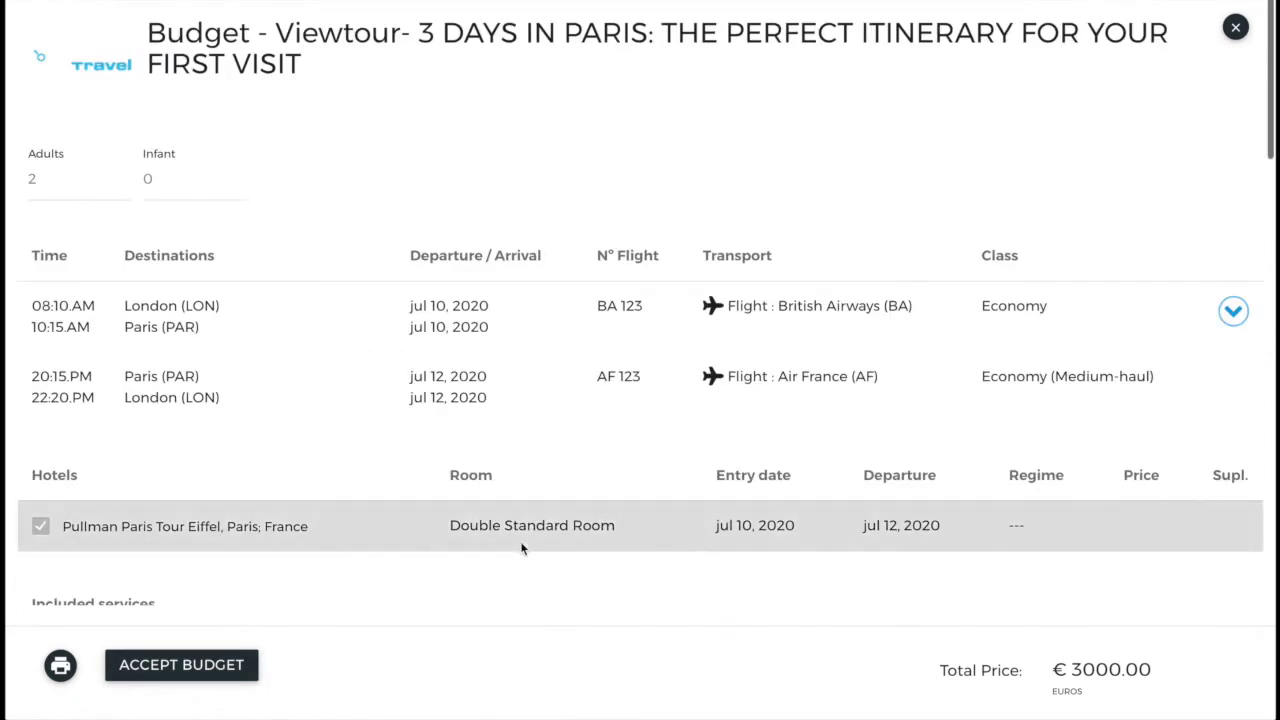
left_click(1228, 315)
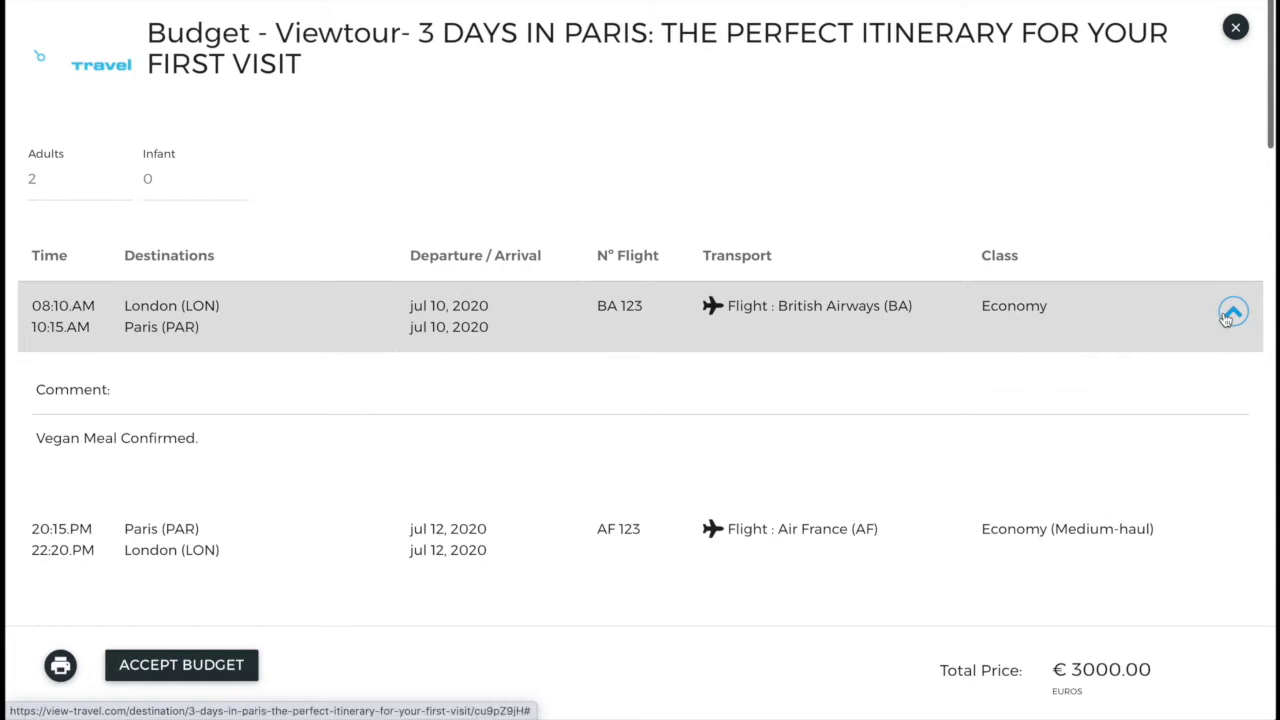
scroll(1128, 371, "down", 2)
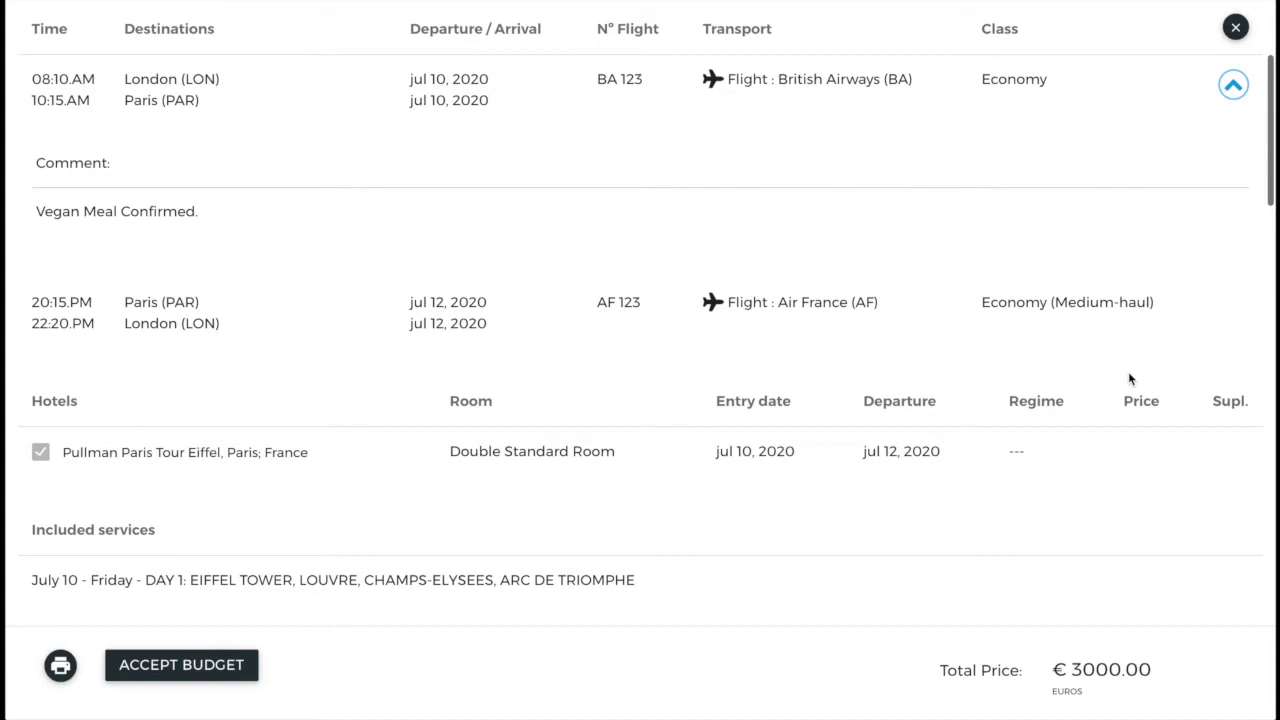
scroll(1128, 378, "up", 2)
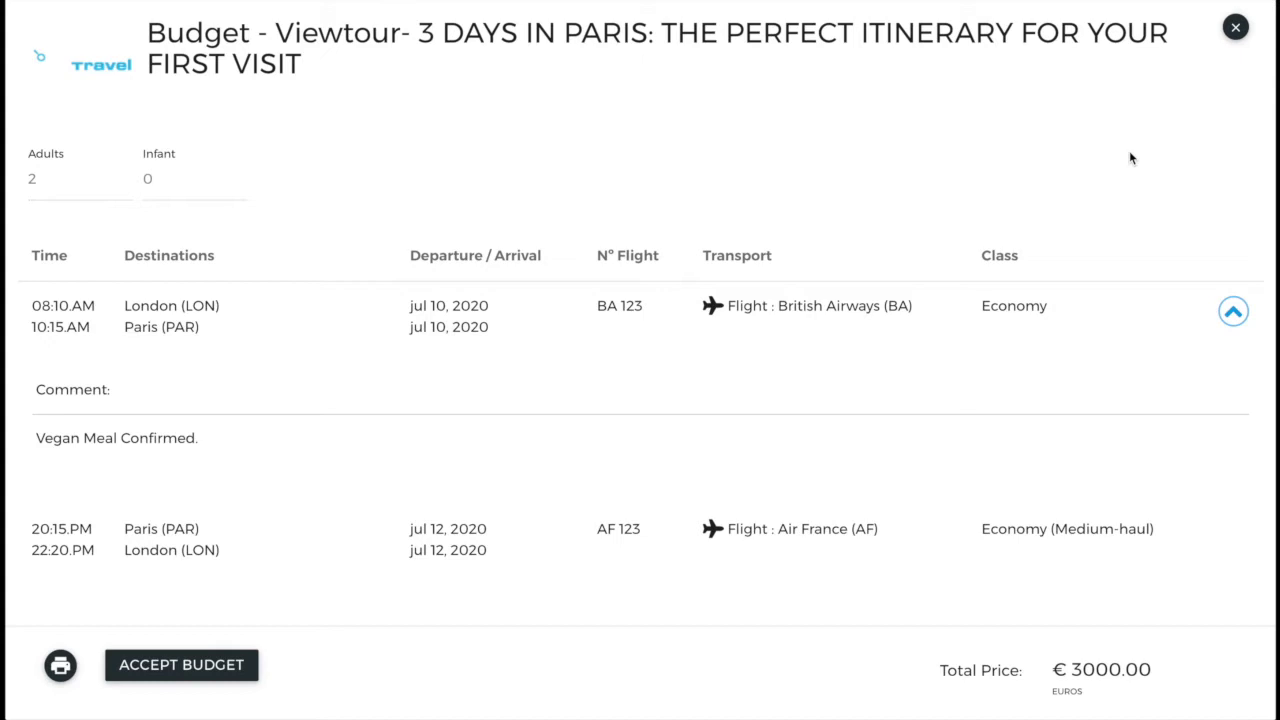
left_click(1236, 27)
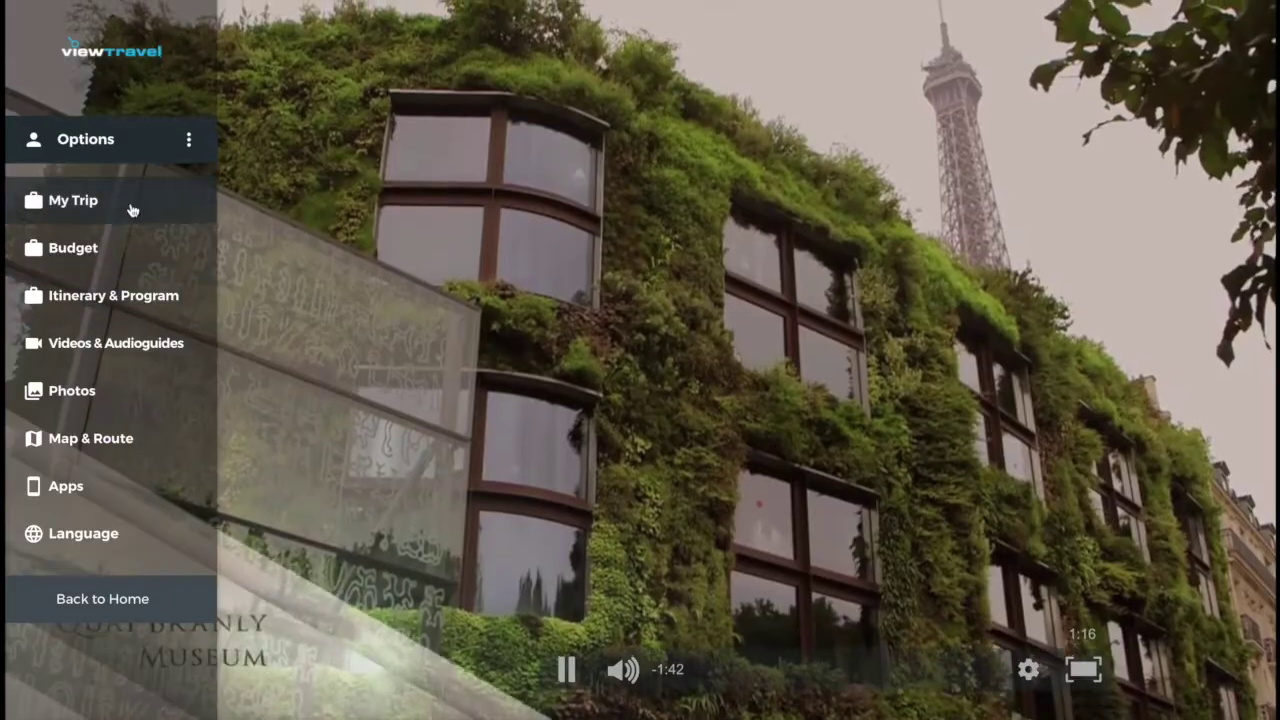
- Open the My Trip summary and expand the details of the London to Paris flight
left_click(129, 202)
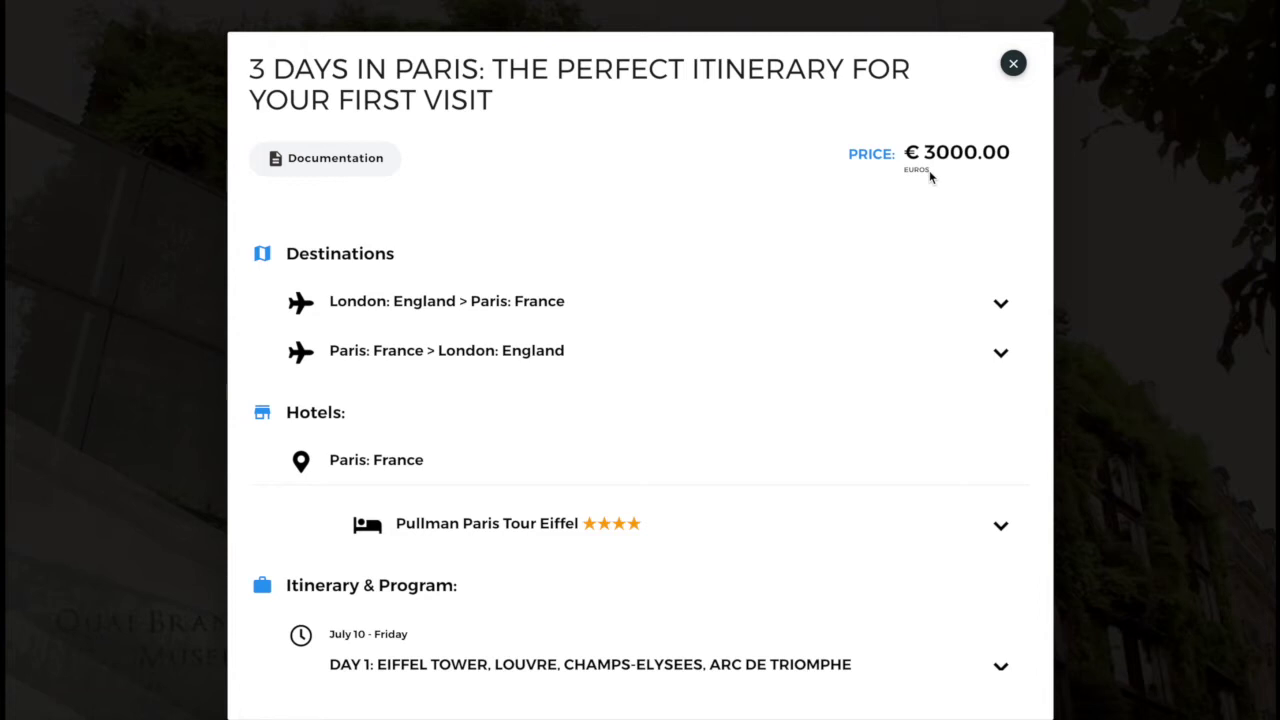
scroll(723, 249, "down", 1)
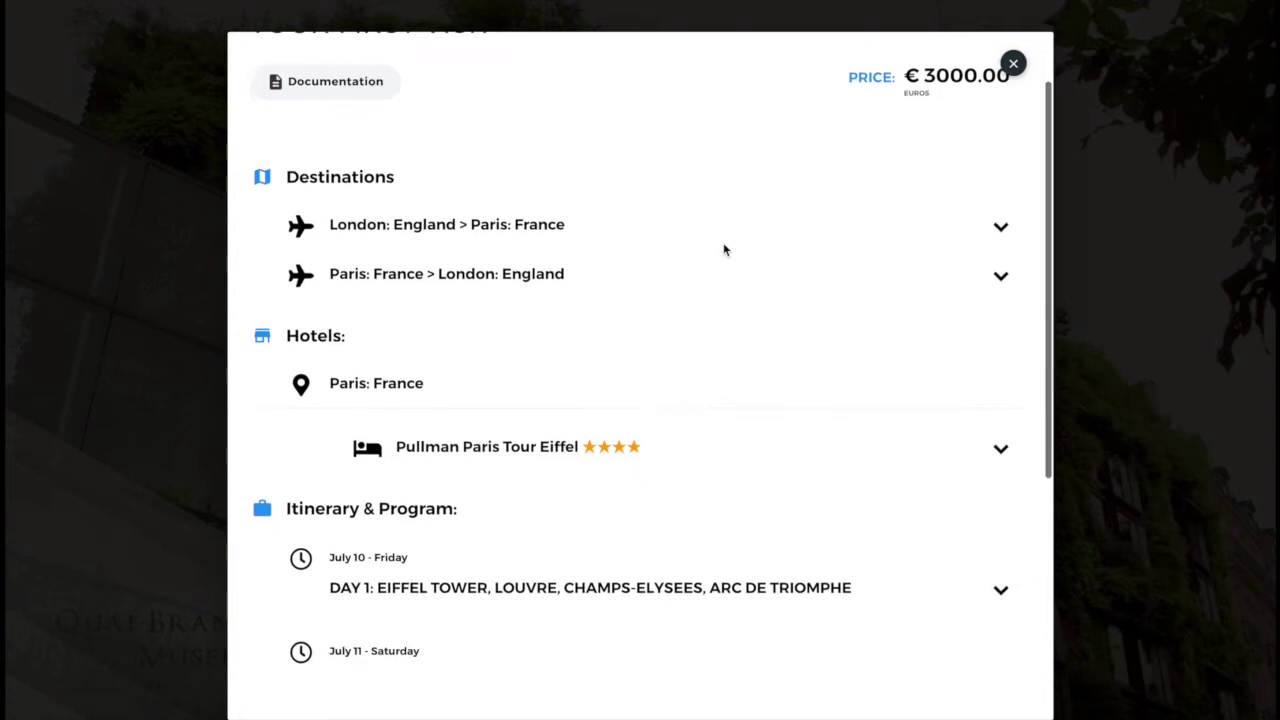
left_click(548, 222)
scroll(548, 222, "down", 2)
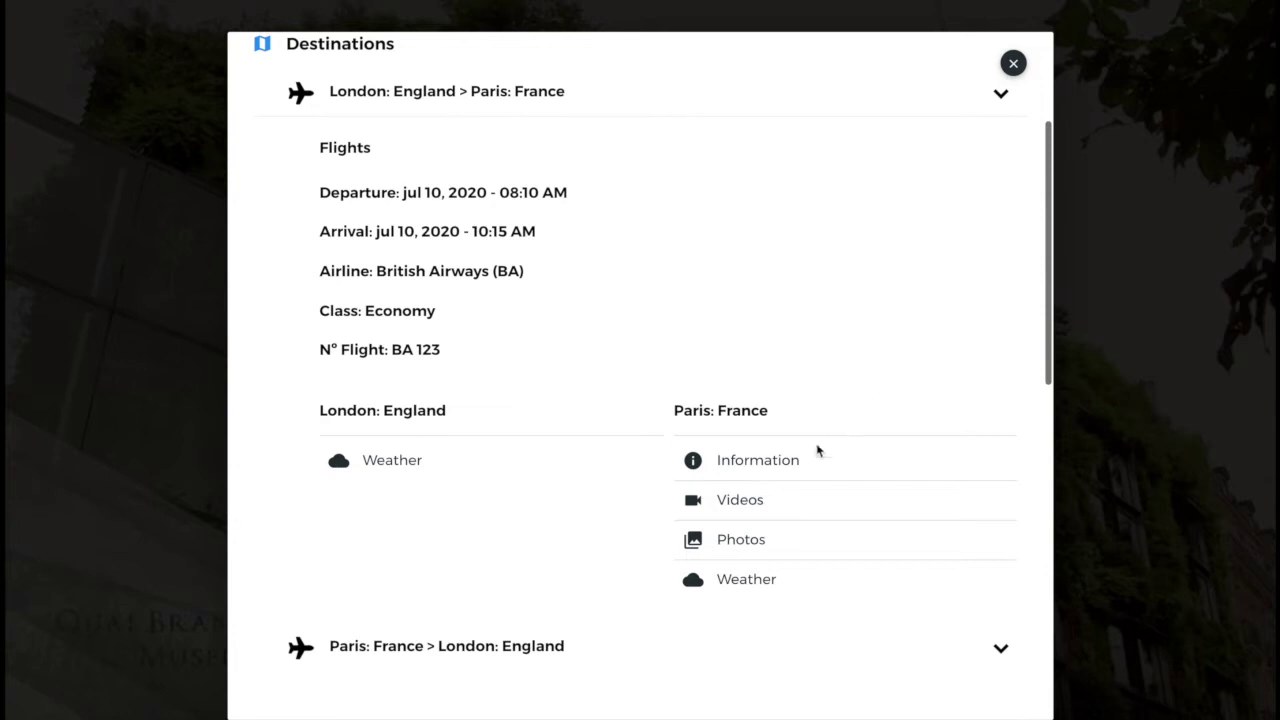
- Open the travel information for Paris, view its Basic and Safety sections and close it
left_click(786, 462)
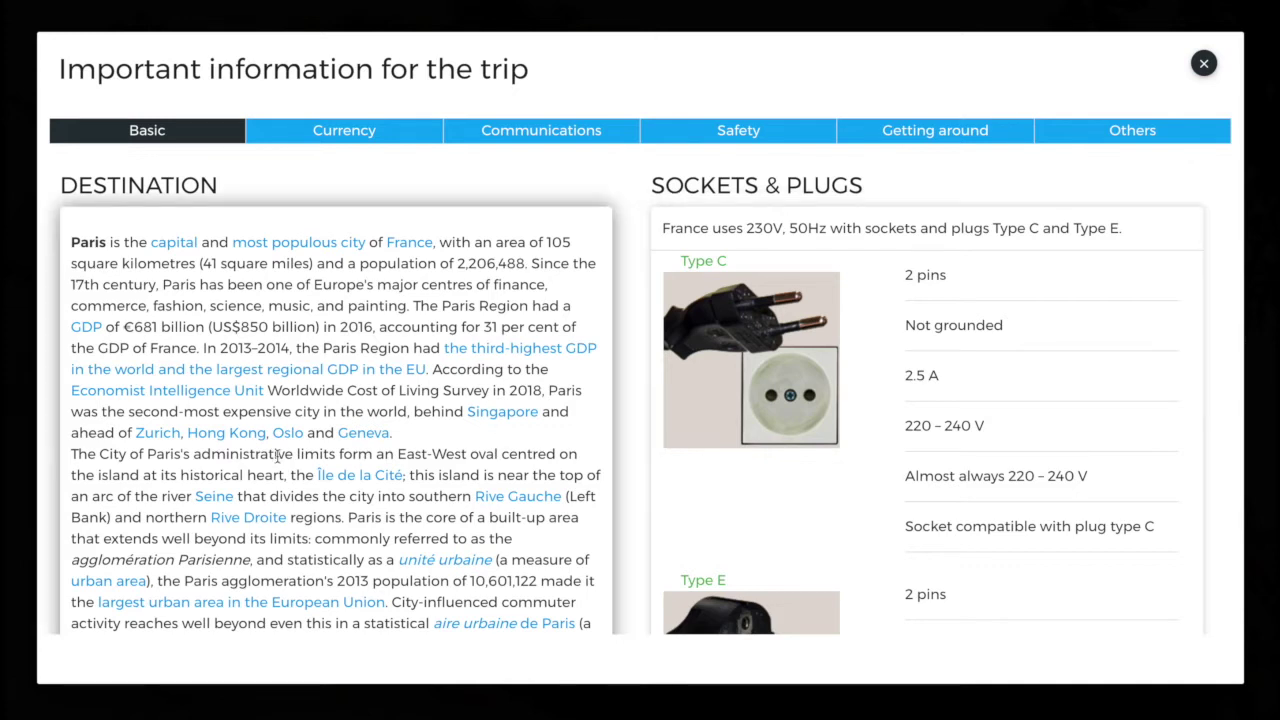
left_click(760, 133)
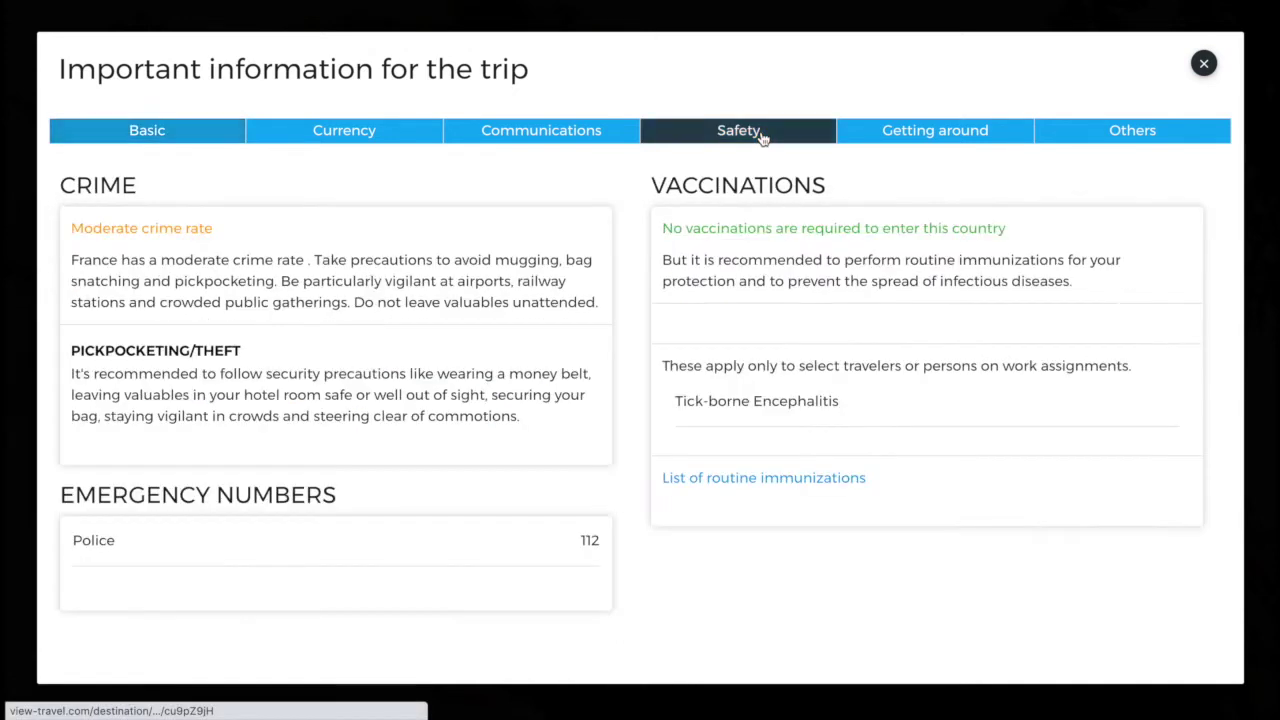
left_click(1209, 67)
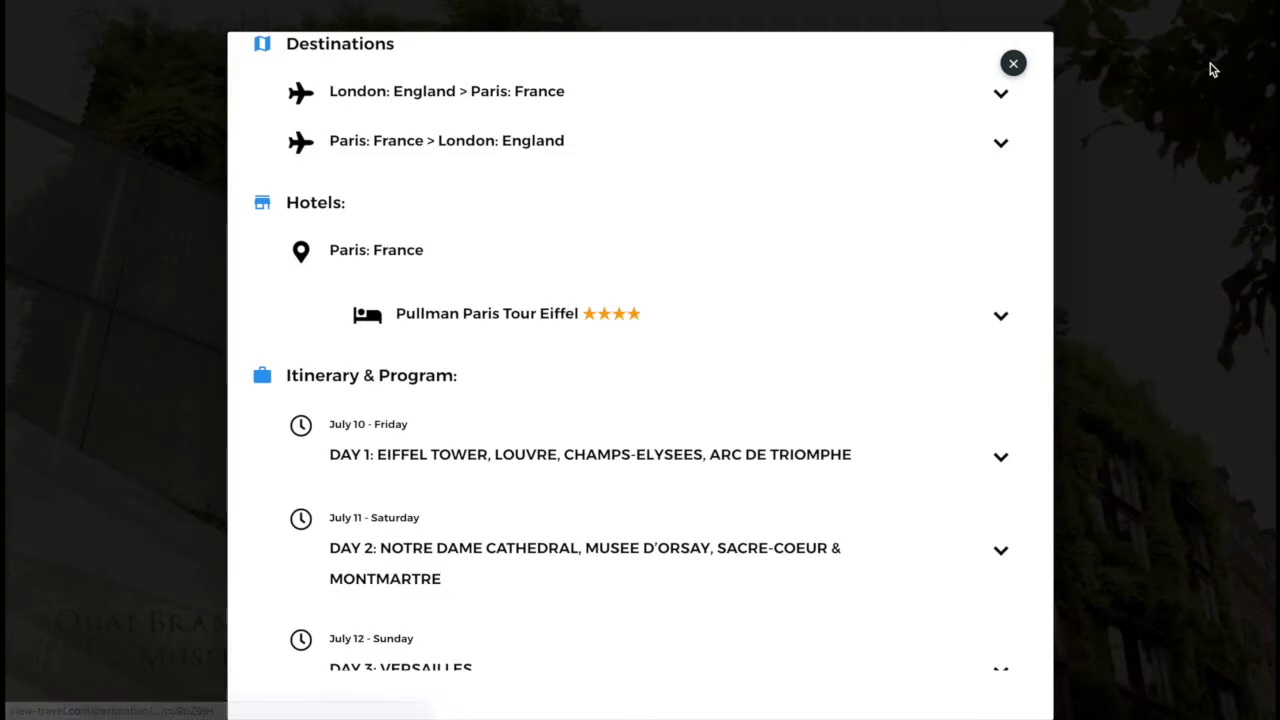
- Expand the Paris to London flight and play the first of the Paris destination videos
left_click(957, 147)
scroll(957, 147, "down", 3)
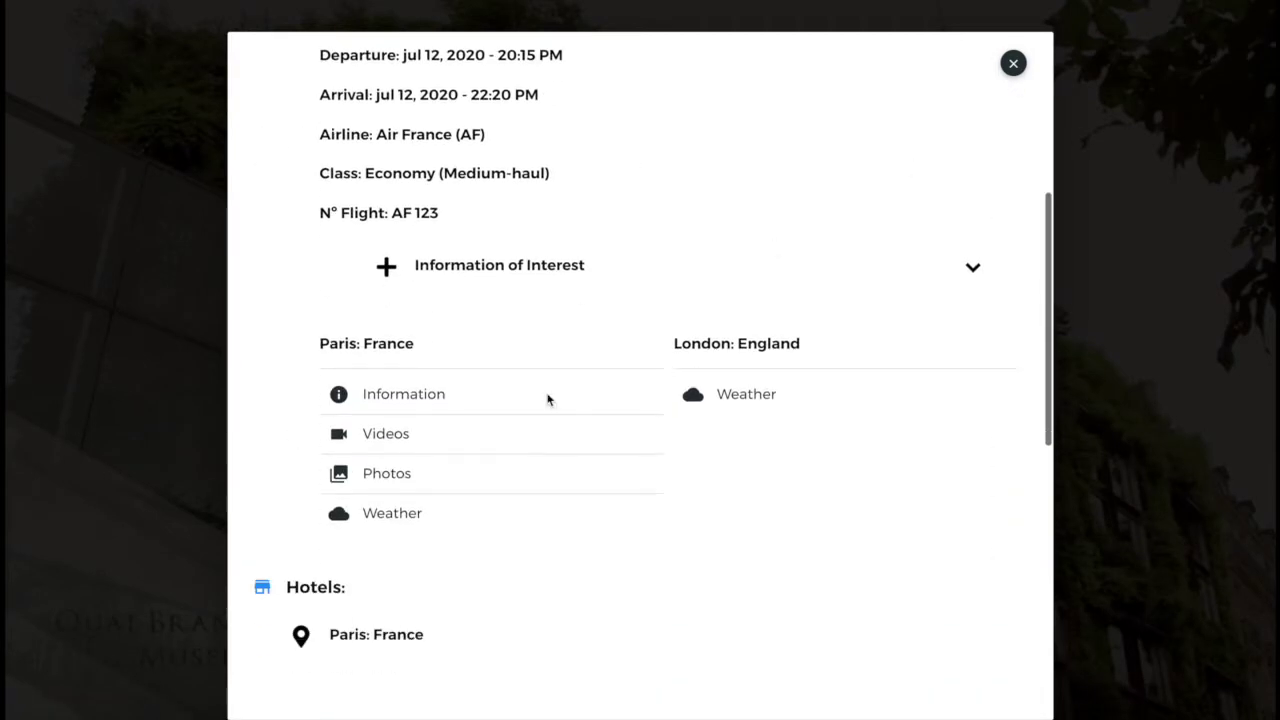
left_click(466, 435)
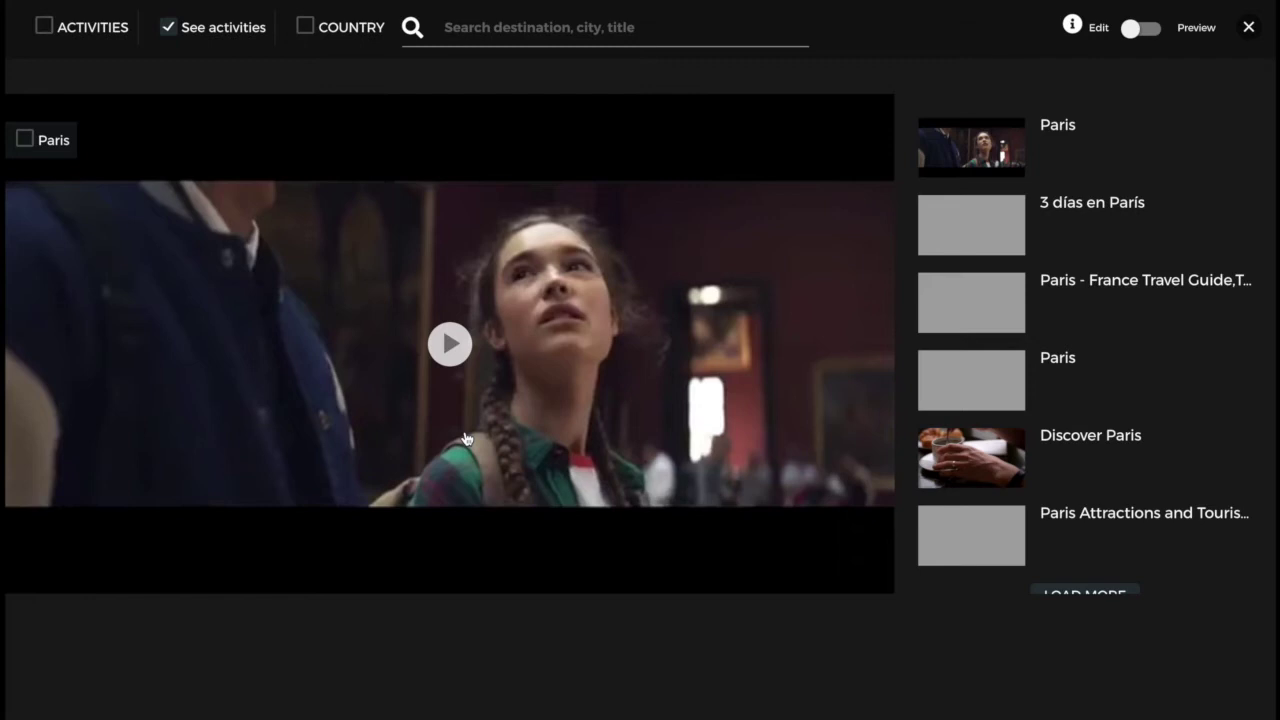
left_click(451, 342)
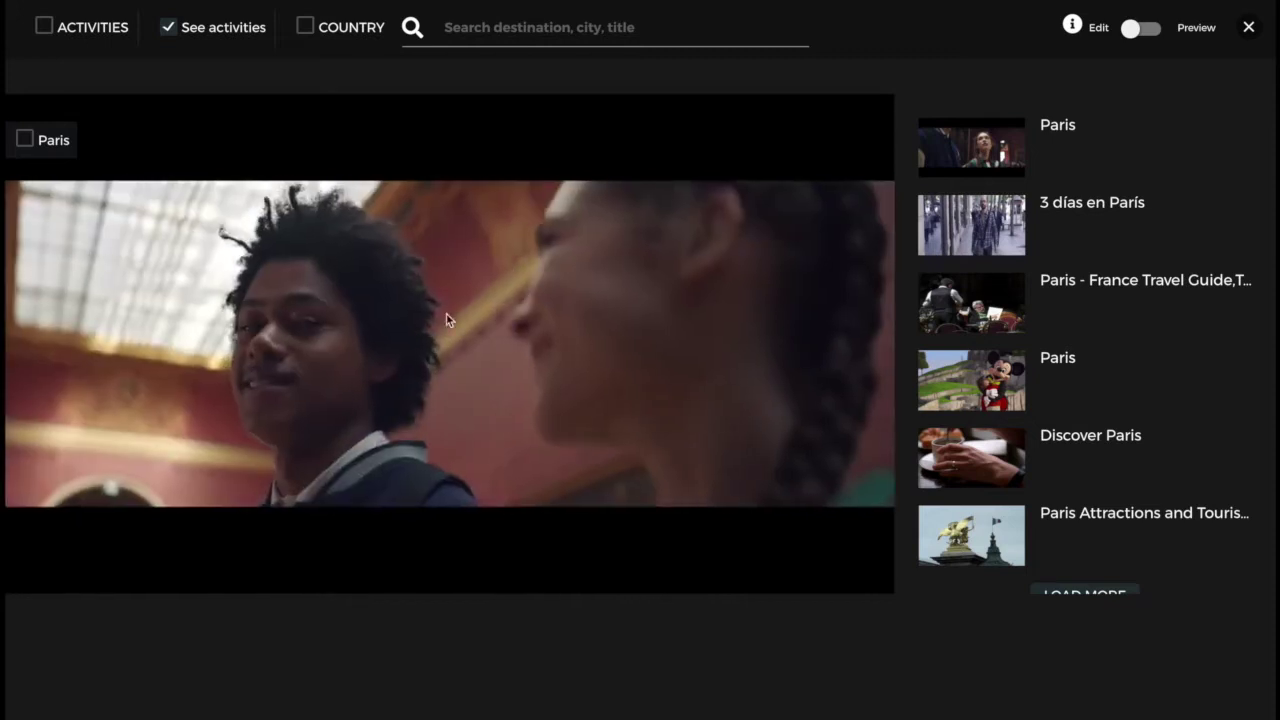
- Show the country promotional videos, play the Chamonix-Mont-Blanc one and close the video gallery
left_click(308, 31)
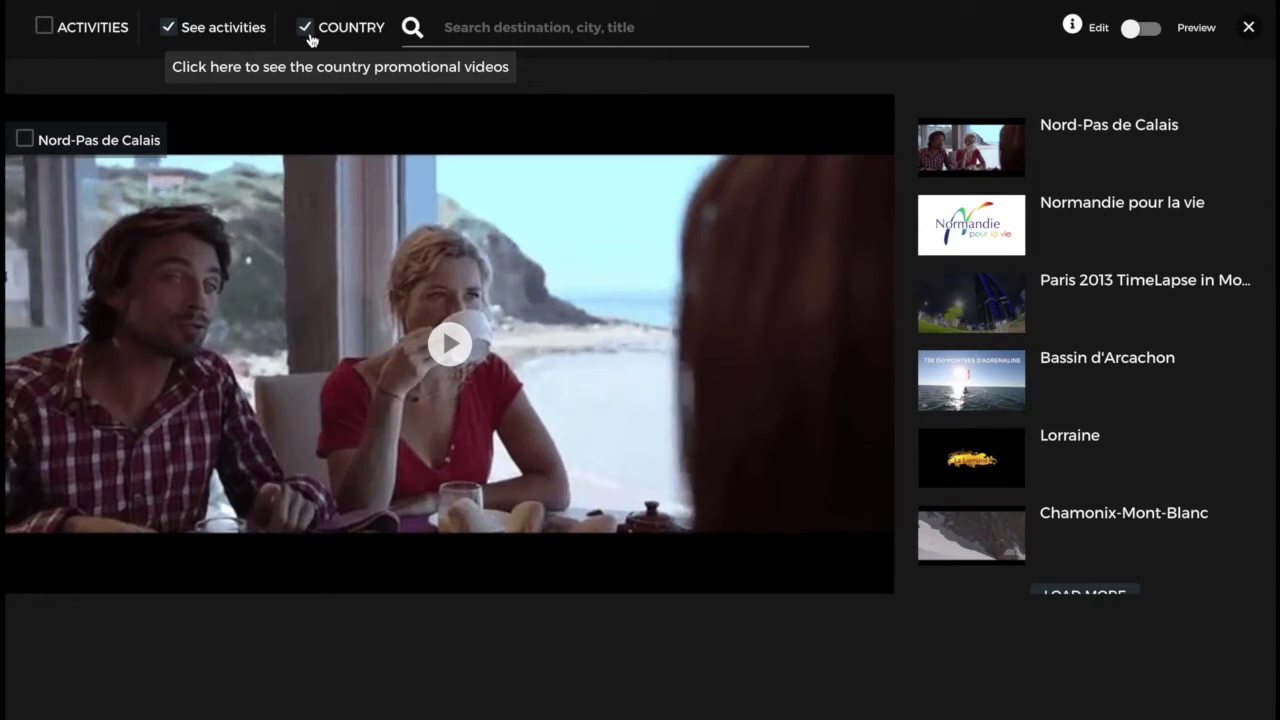
scroll(1008, 412, "down", 1)
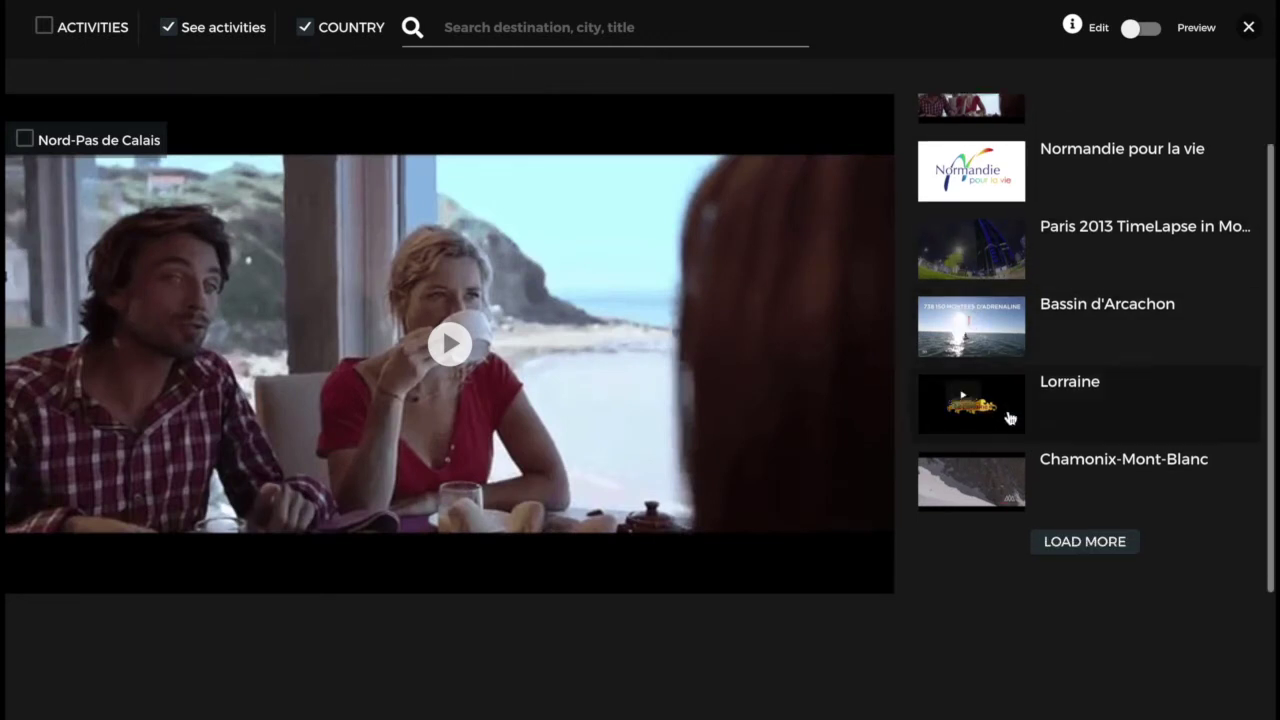
left_click(996, 486)
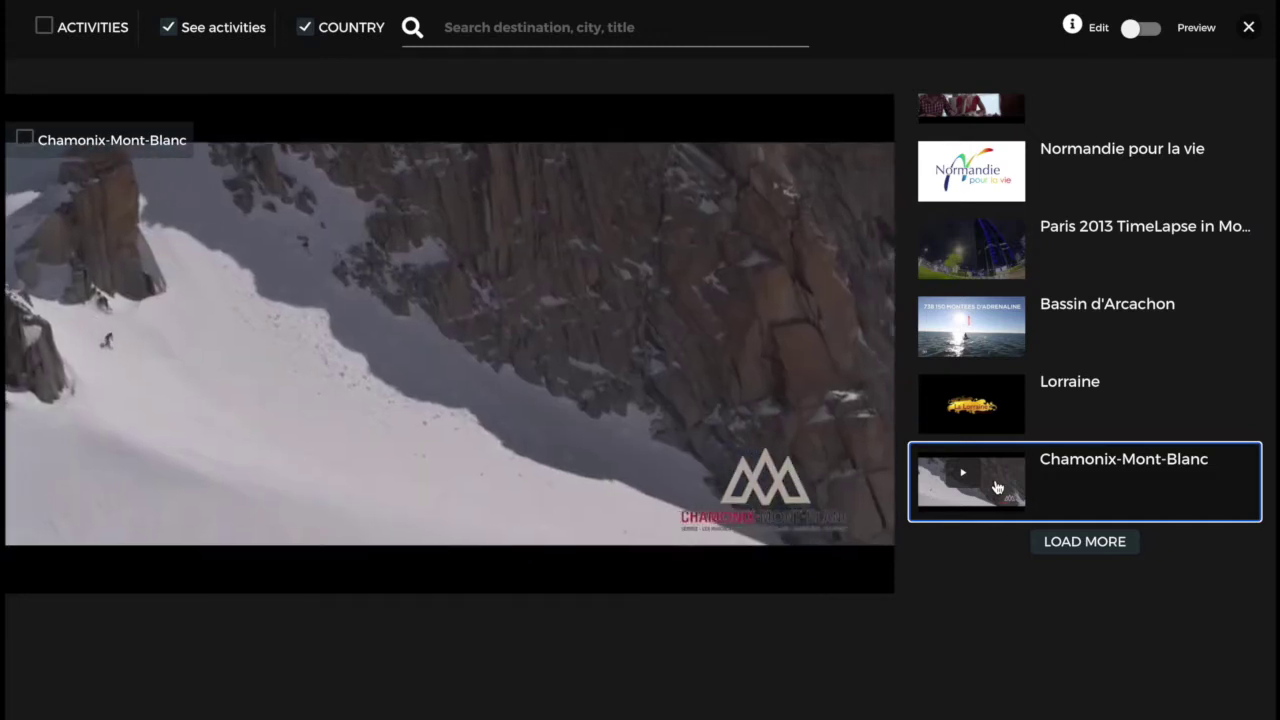
left_click(1246, 32)
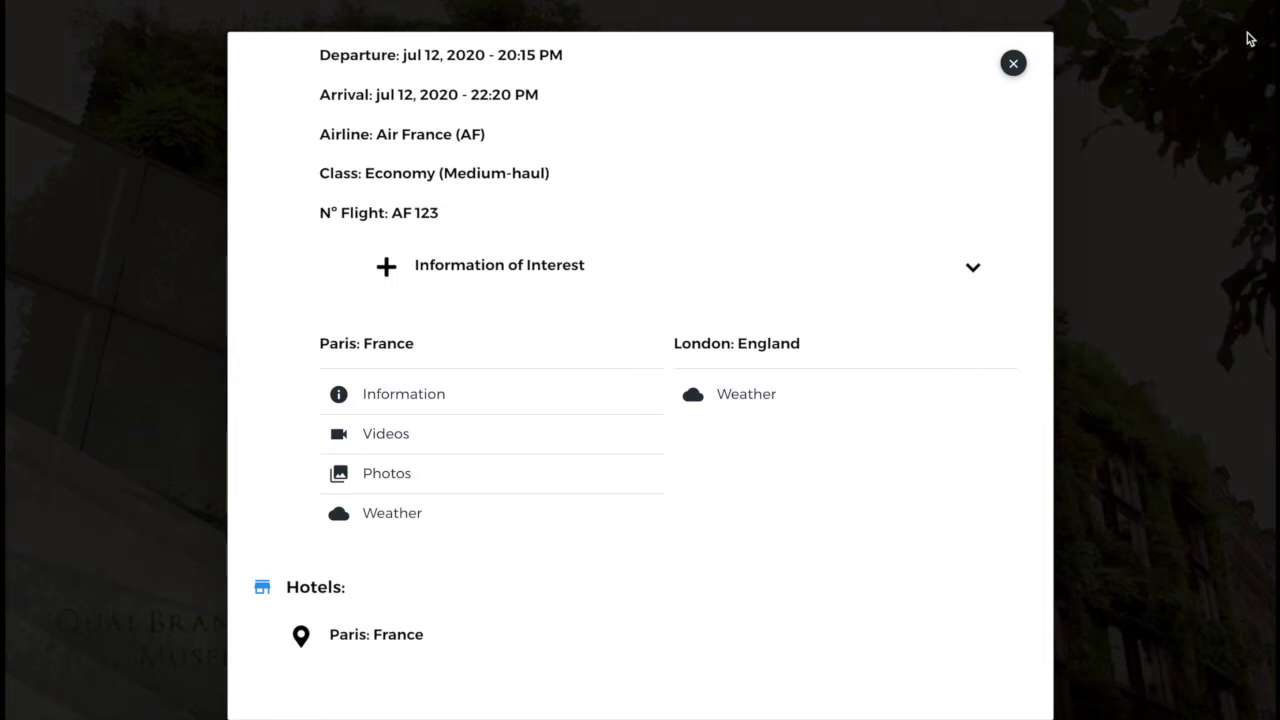
- Expand the Pullman Paris Tour Eiffel hotel in the trip summary and review its stay details
scroll(820, 212, "down", 3)
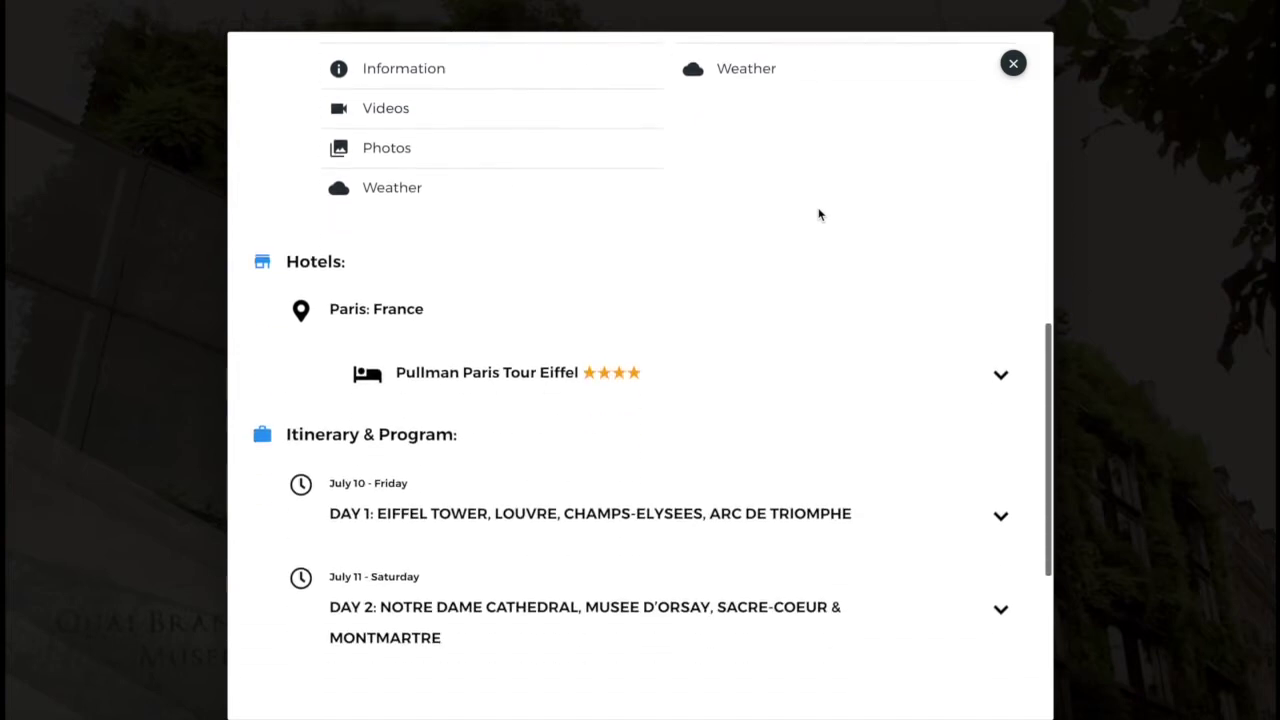
scroll(651, 286, "down", 1)
left_click(630, 290)
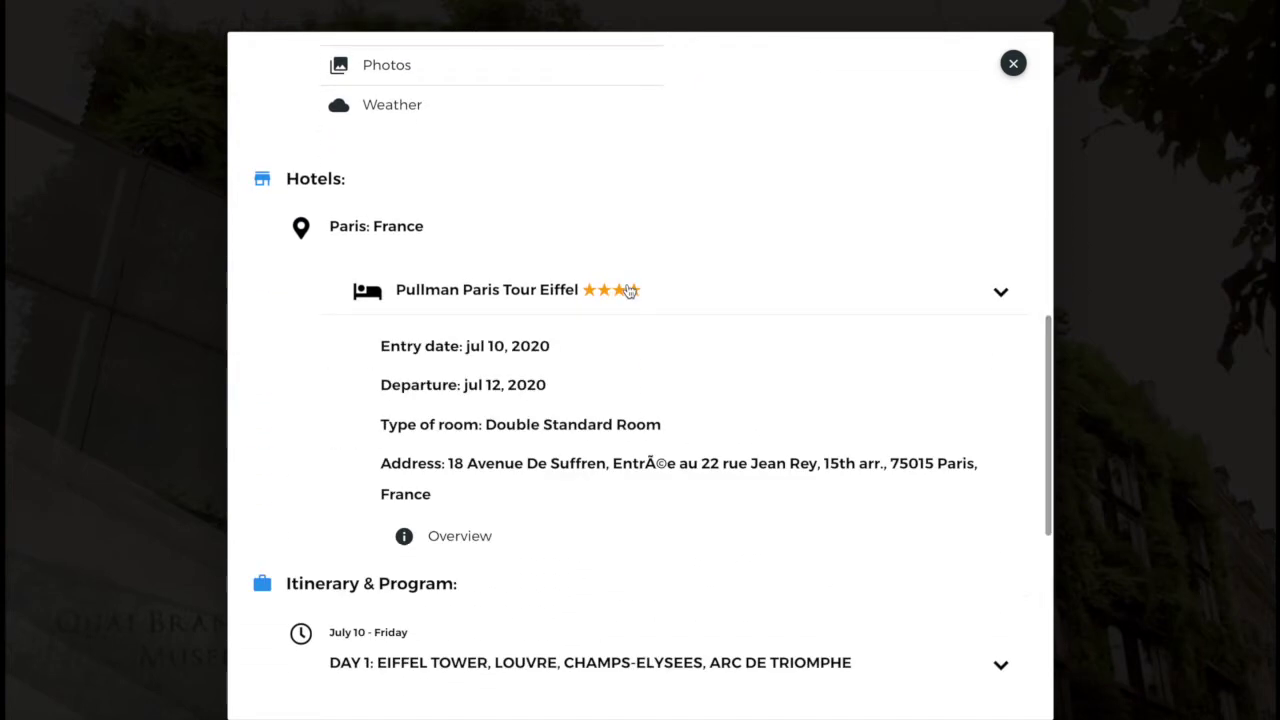
scroll(630, 290, "down", 2)
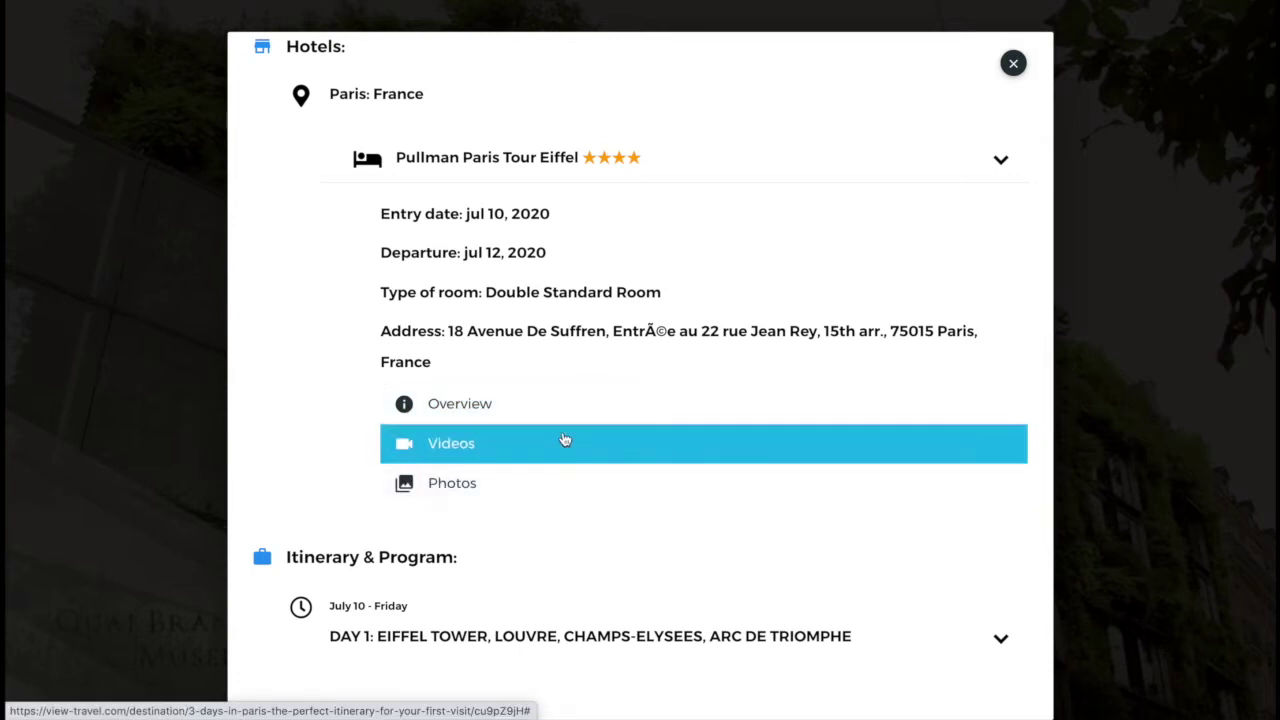
- Play the Pullman Paris Tour Eiffel hotel's promotional video and close the gallery
left_click(563, 441)
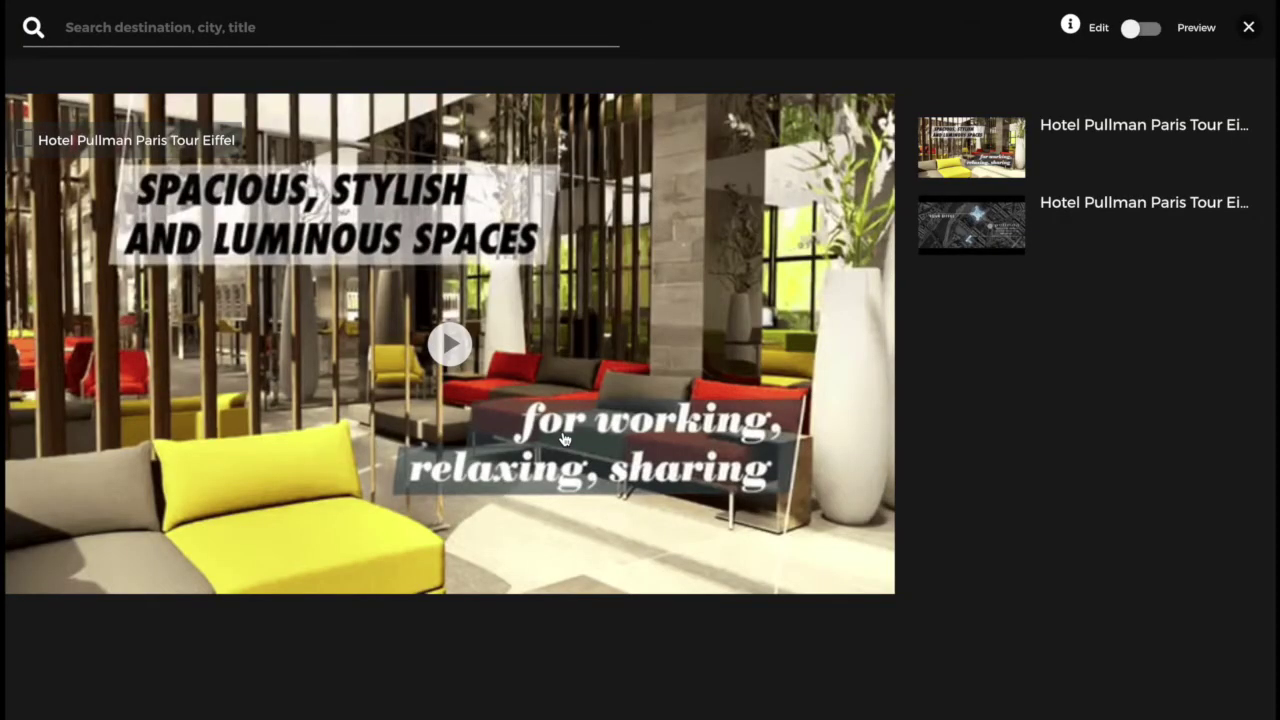
left_click(446, 355)
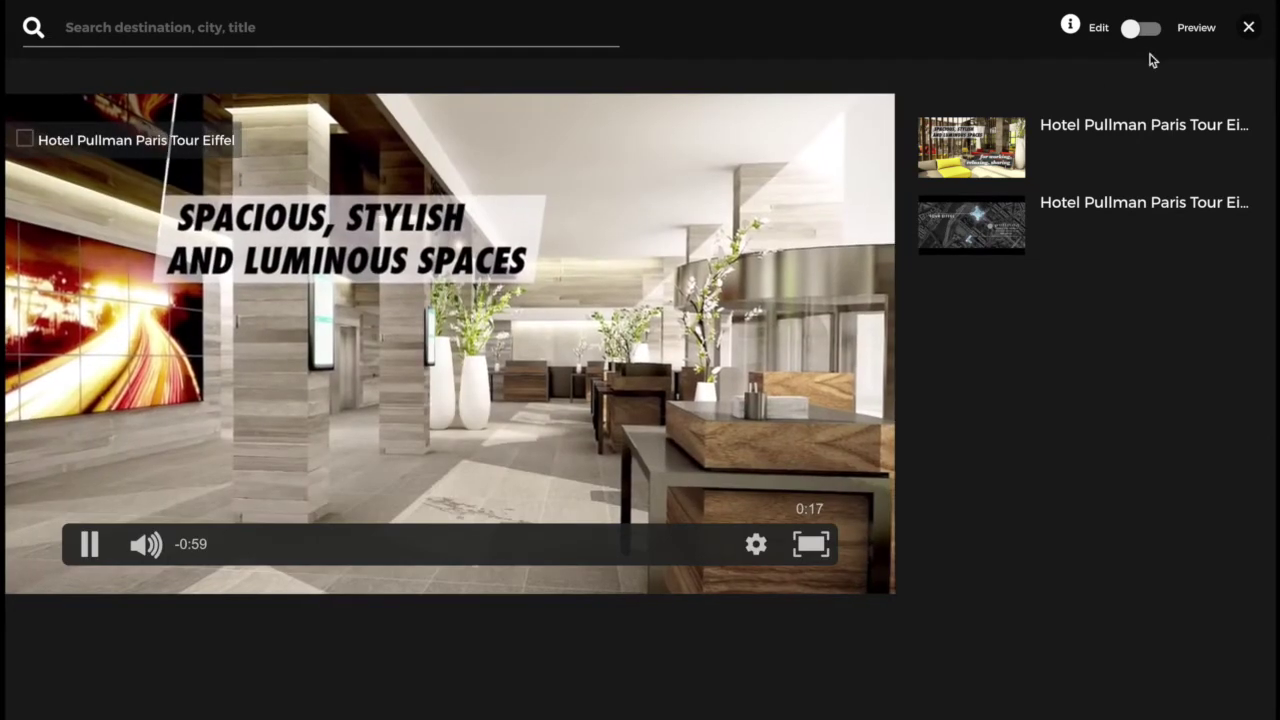
left_click(1248, 28)
- Expand Day 1 of the Itinerary & Program in the trip summary and look through its activities
scroll(786, 269, "down", 3)
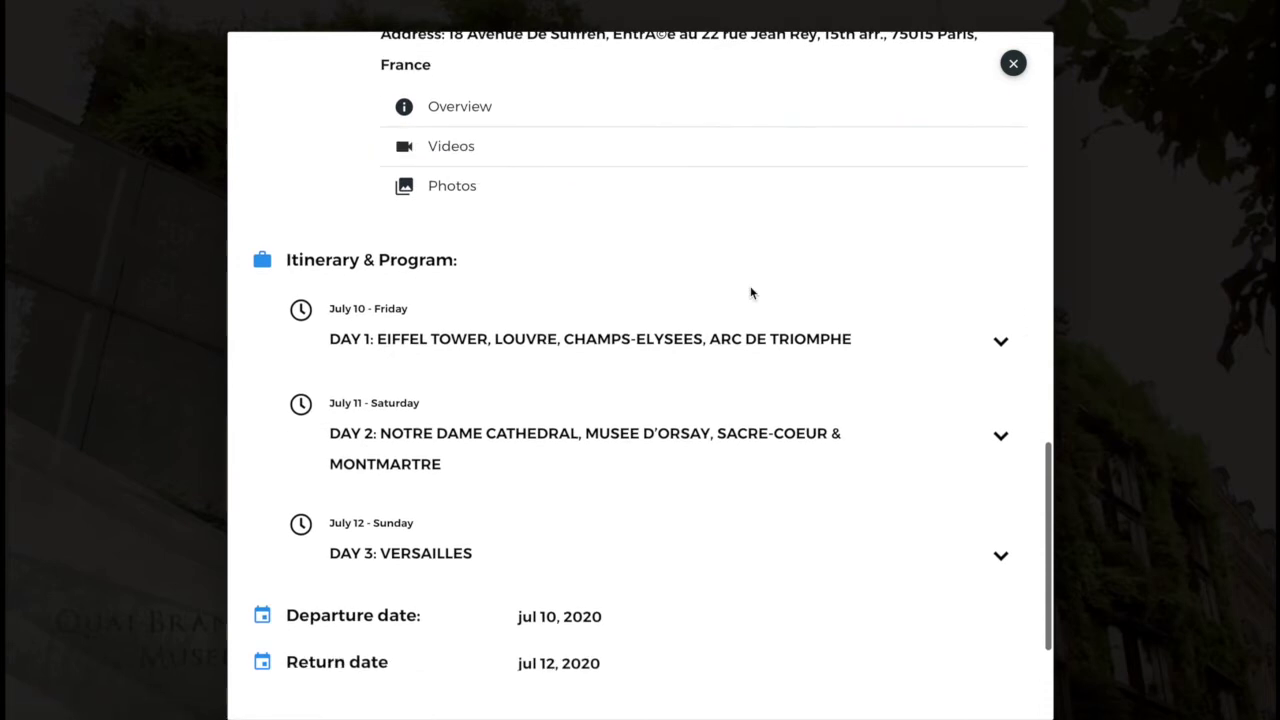
left_click(732, 344)
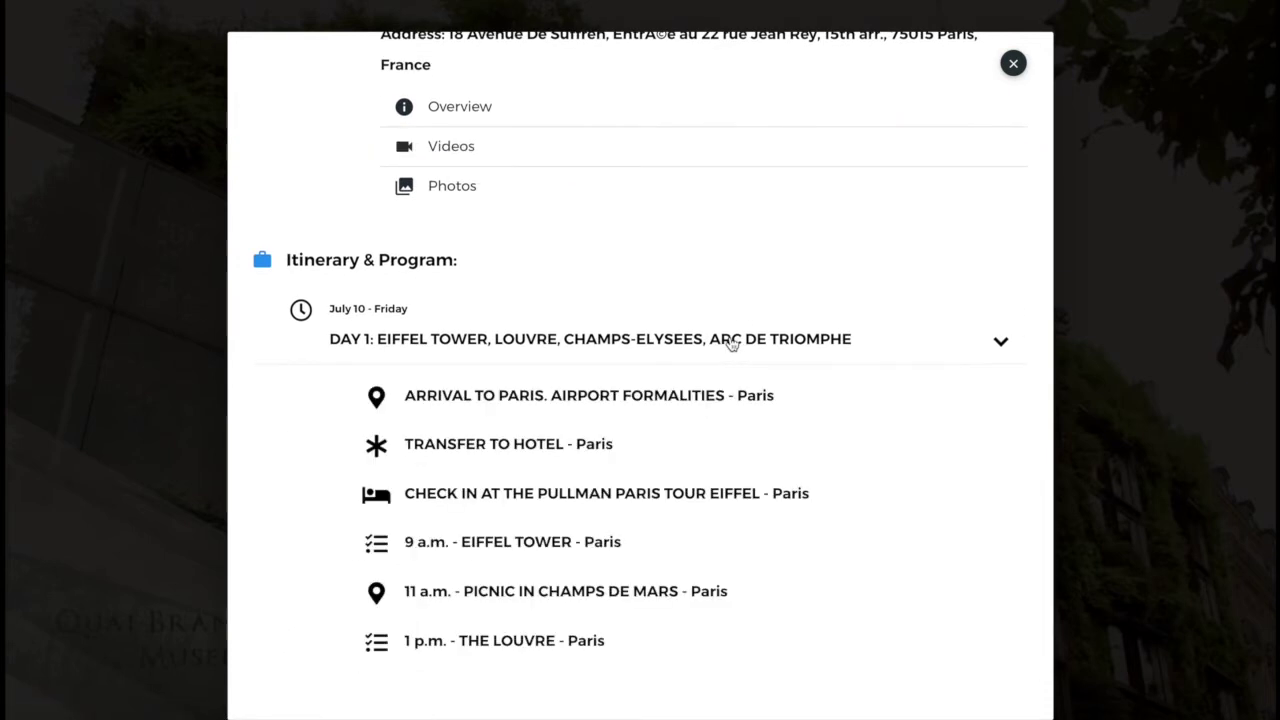
scroll(731, 340, "down", 1)
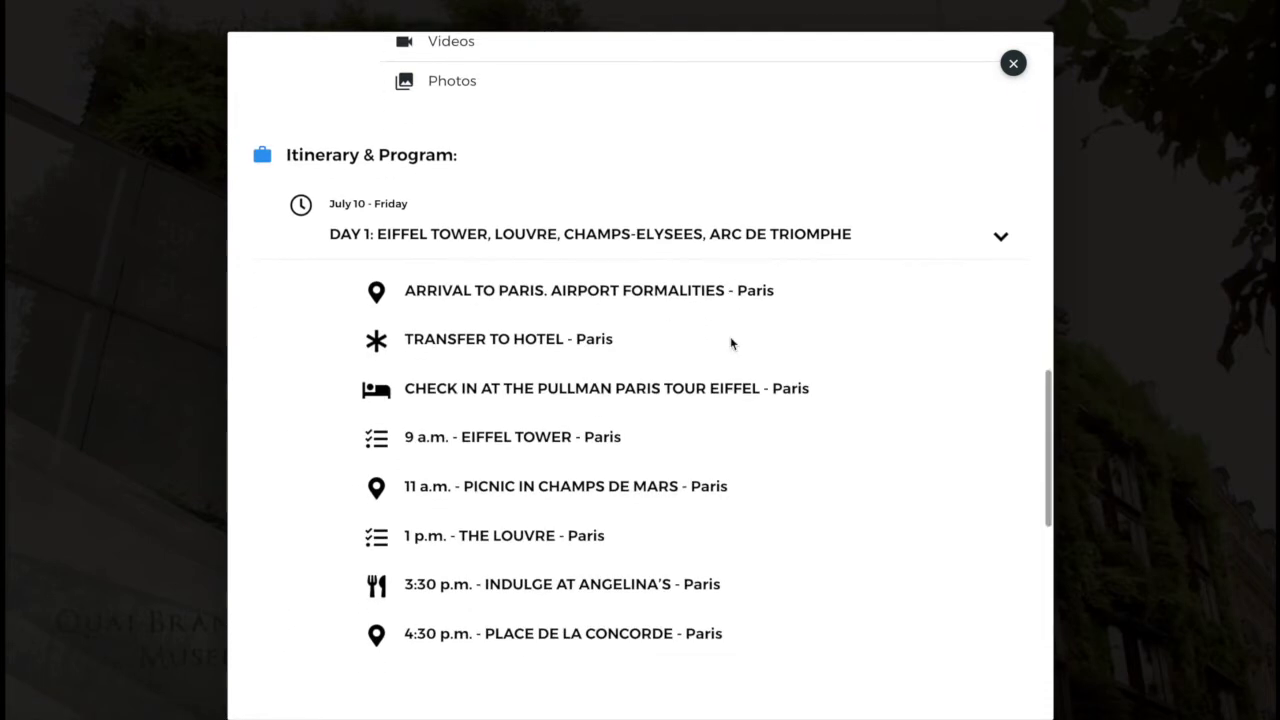
scroll(686, 338, "down", 1)
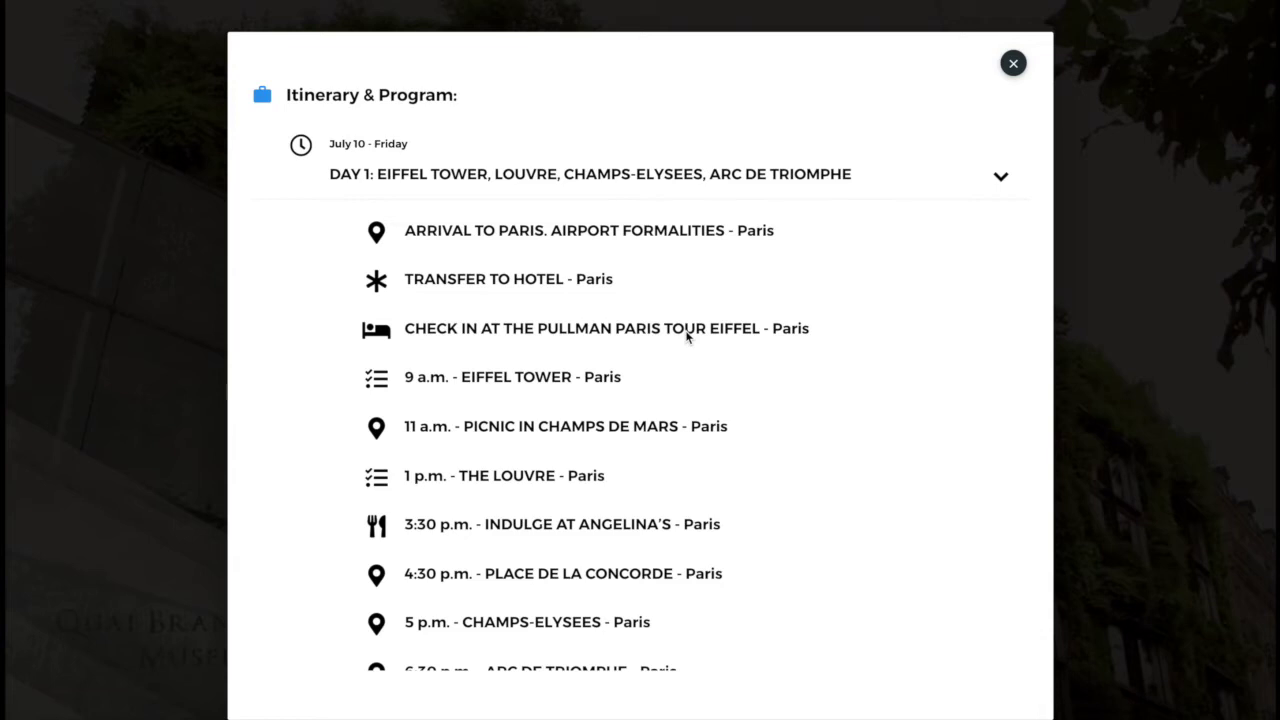
- Look through the remaining Day 1 activities in the trip summary, then close the summary
scroll(687, 337, "down", 2)
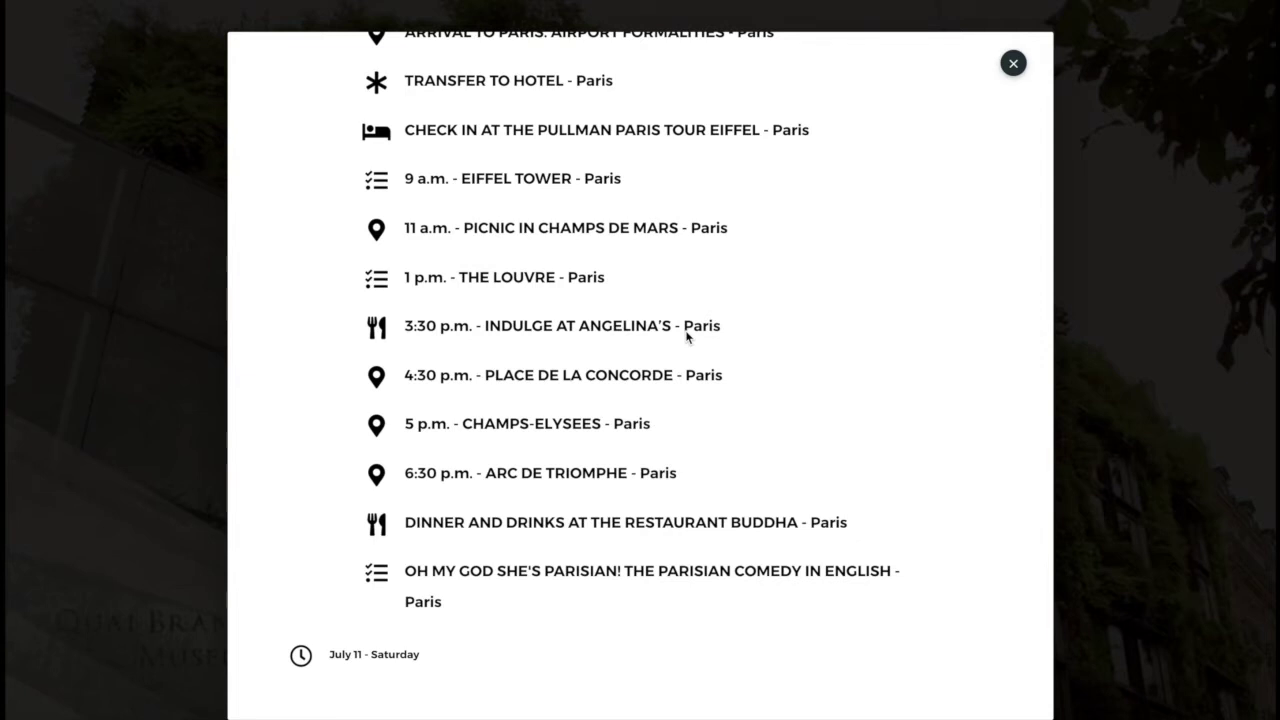
scroll(687, 337, "down", 1)
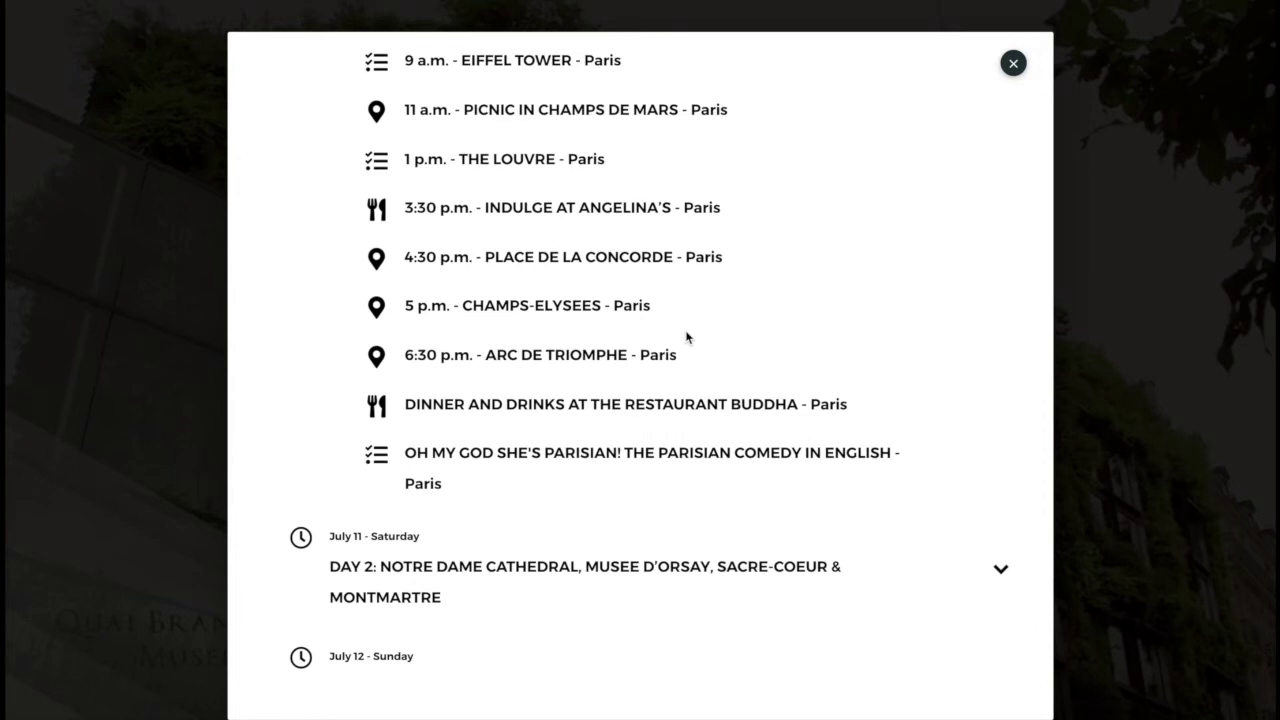
scroll(686, 337, "up", 10)
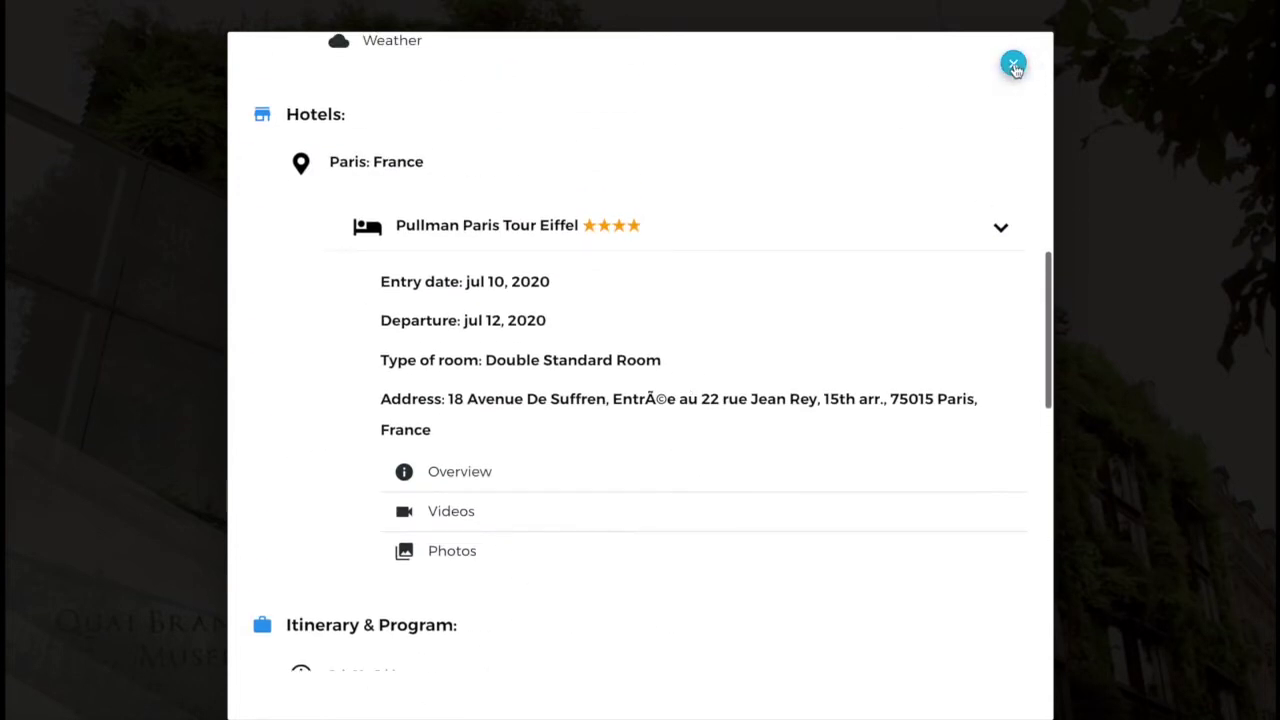
left_click(1013, 64)
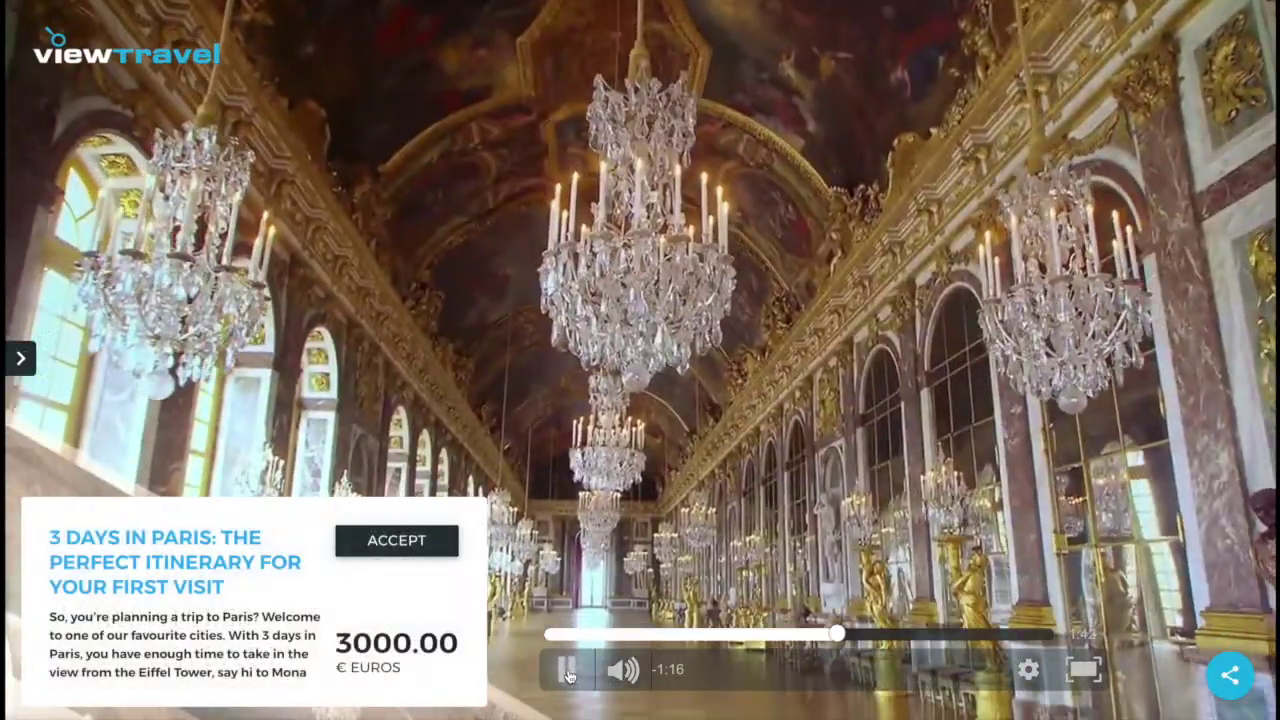
- Pause the Paris intro video and open the trip view for editing
left_click(566, 670)
left_click(18, 359)
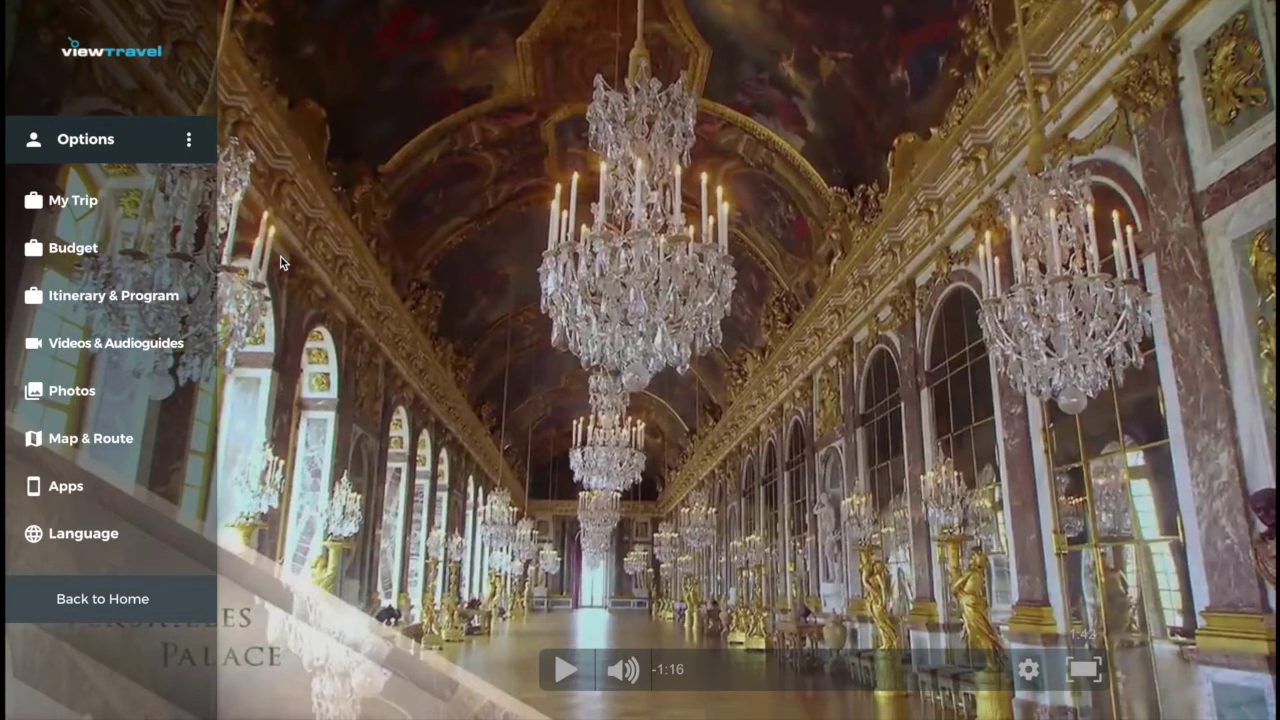
left_click(100, 148)
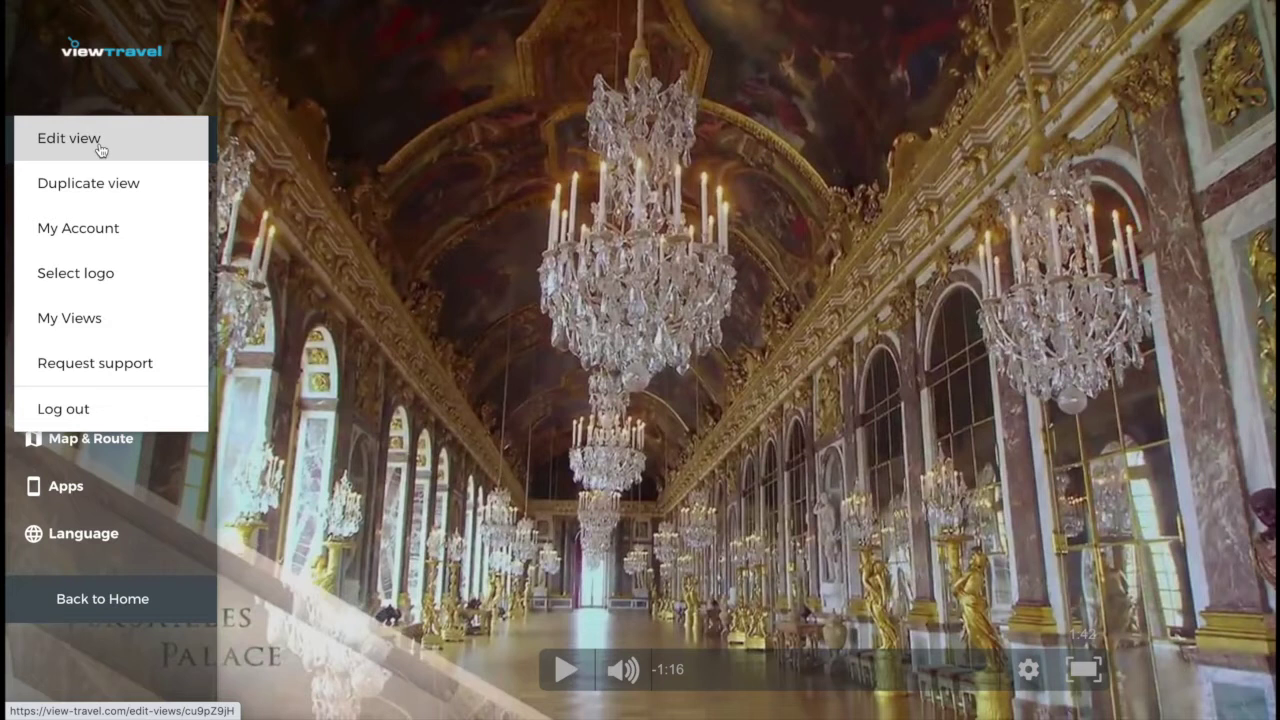
left_click(99, 146)
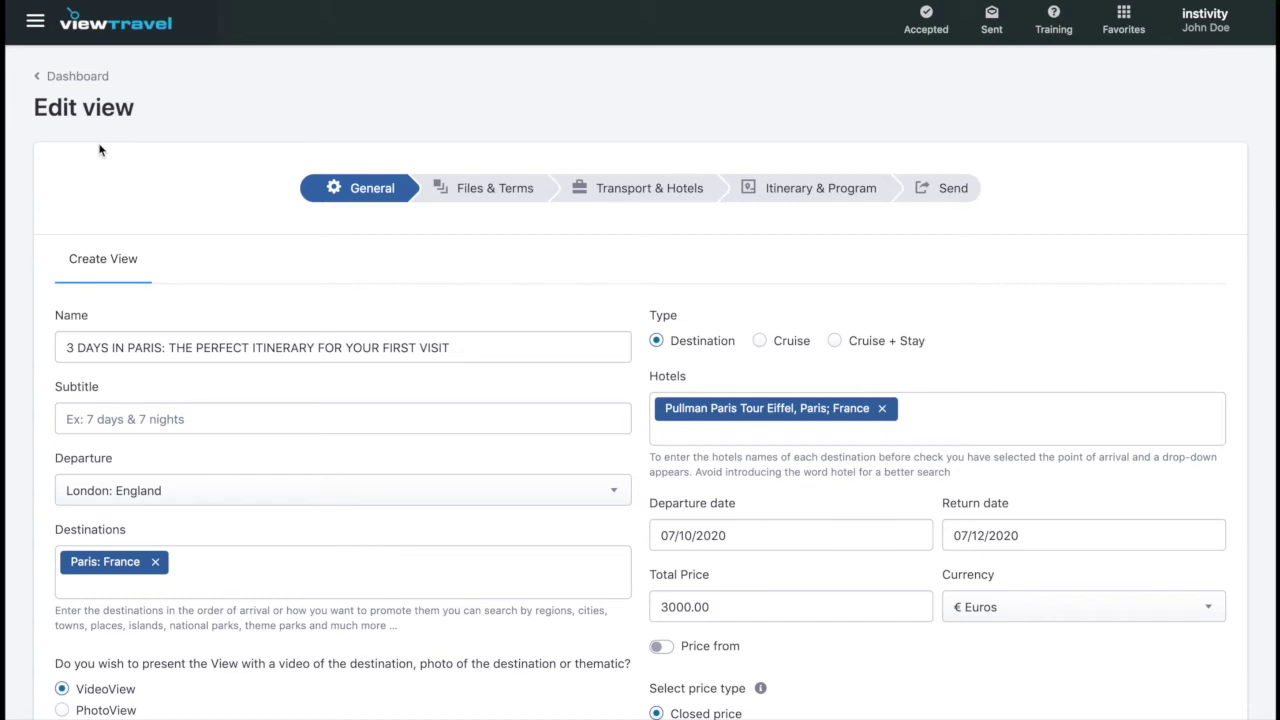
- Examine the name, subtitle, departure, destinations, presentation type and overview fields in the view's General section
scroll(354, 288, "down", 2)
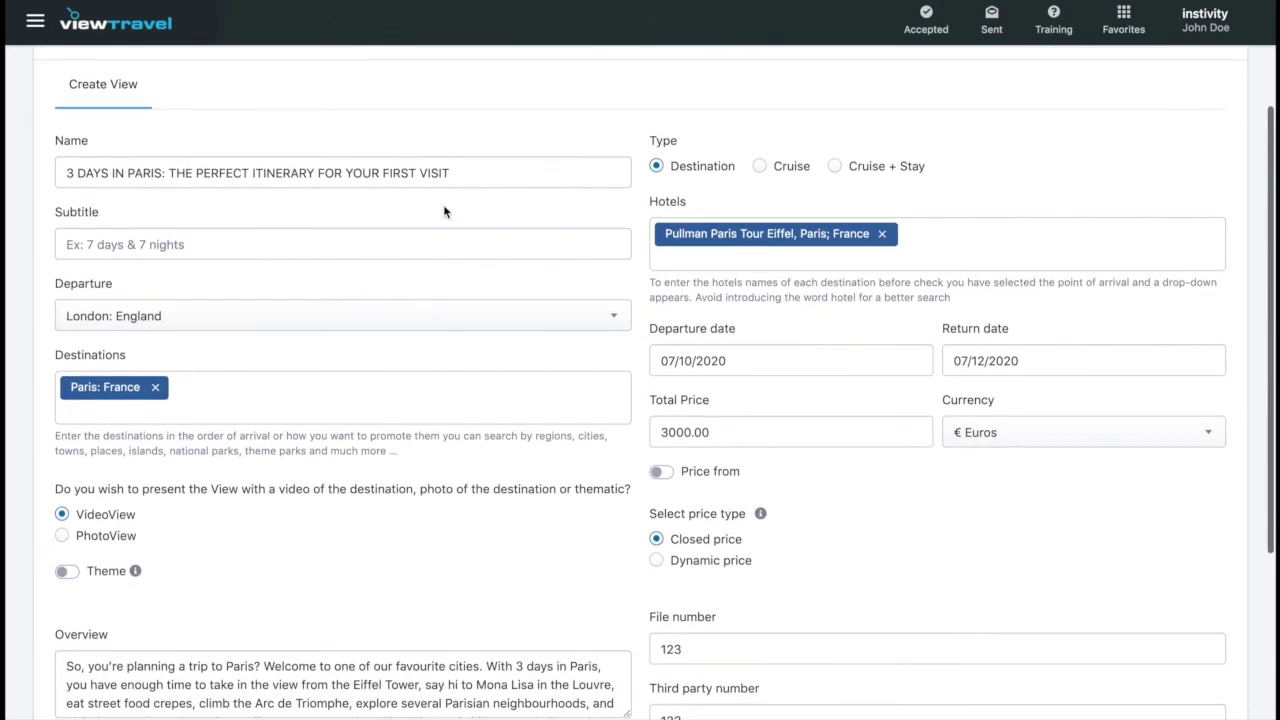
left_click(483, 176)
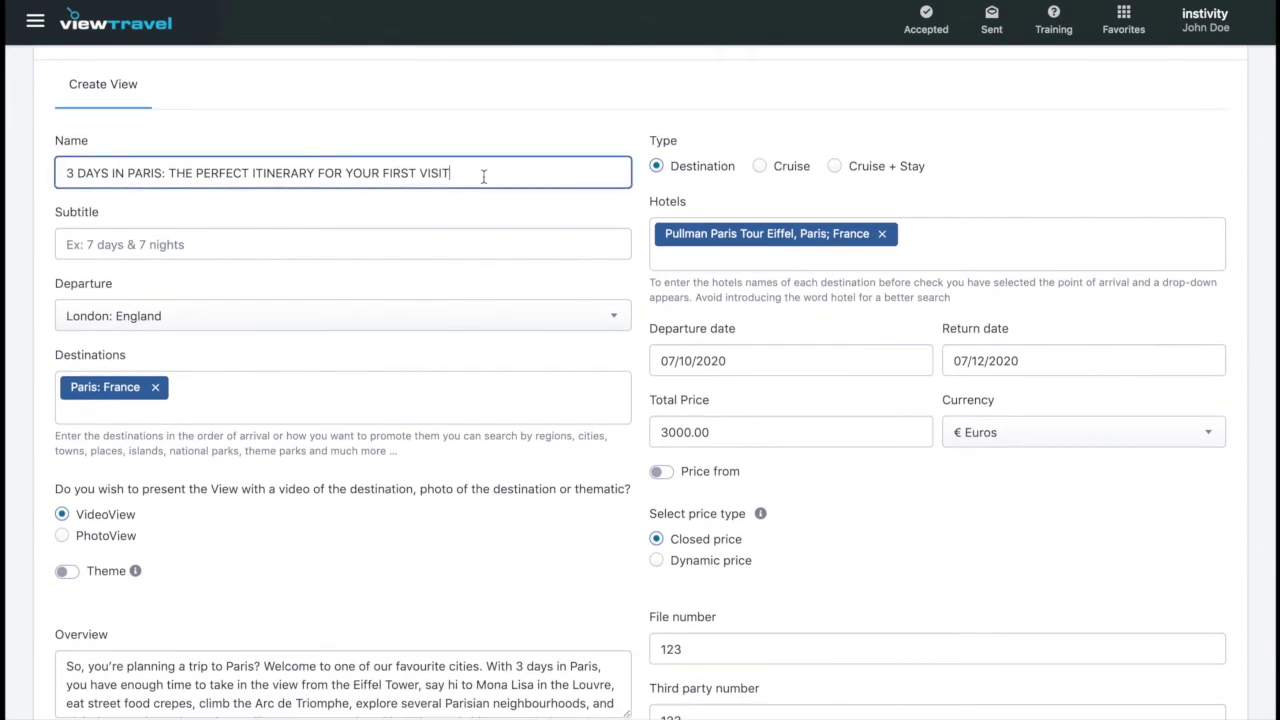
left_click(408, 248)
left_click(433, 290)
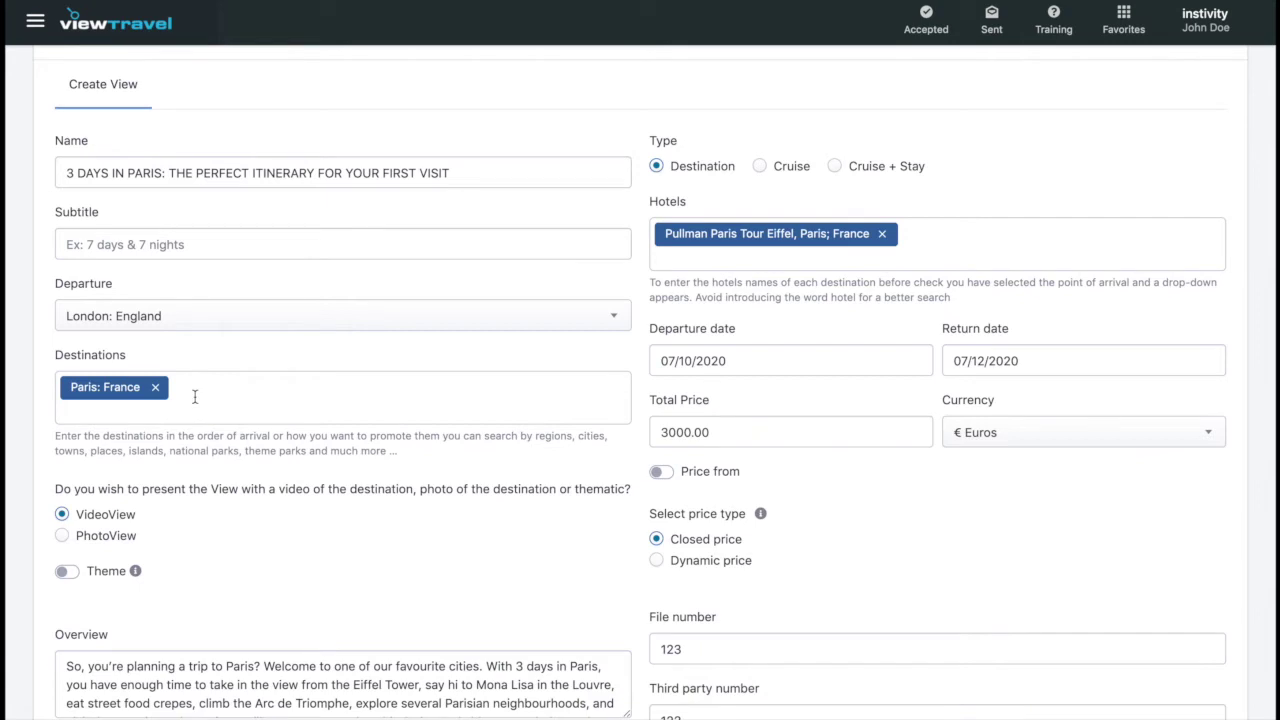
scroll(195, 397, "down", 3)
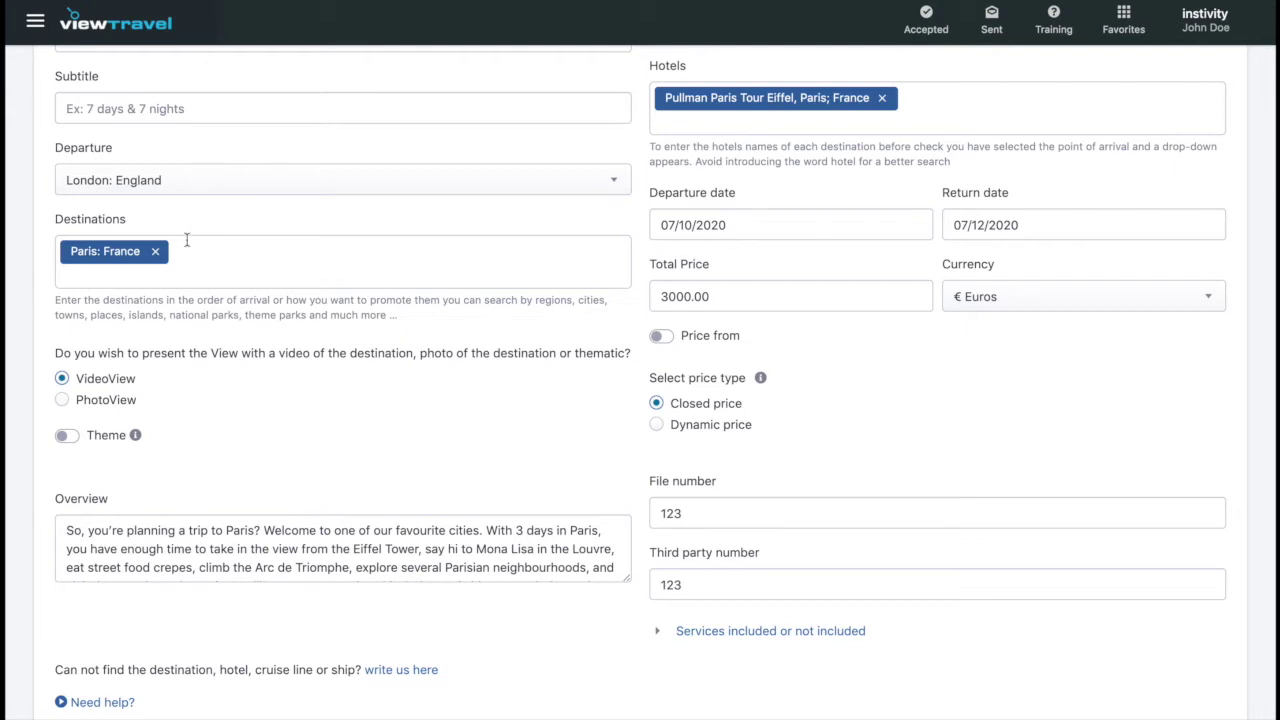
scroll(183, 240, "up", 2)
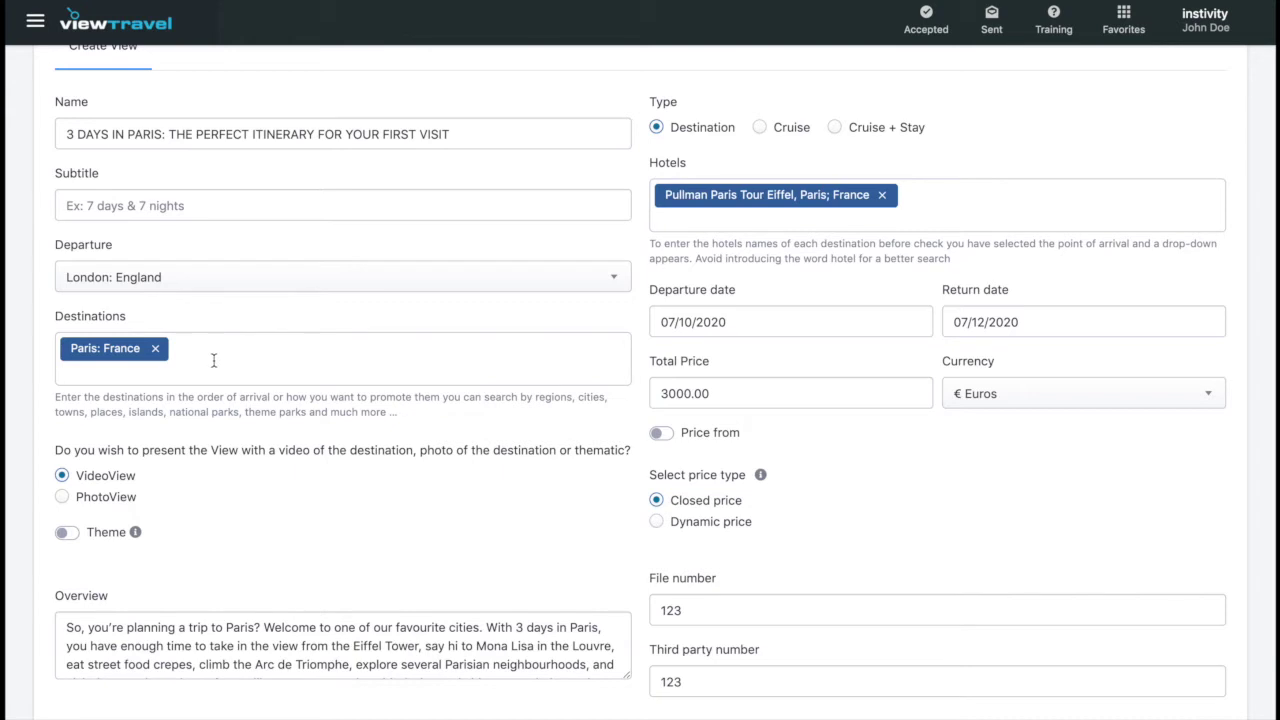
scroll(213, 360, "down", 3)
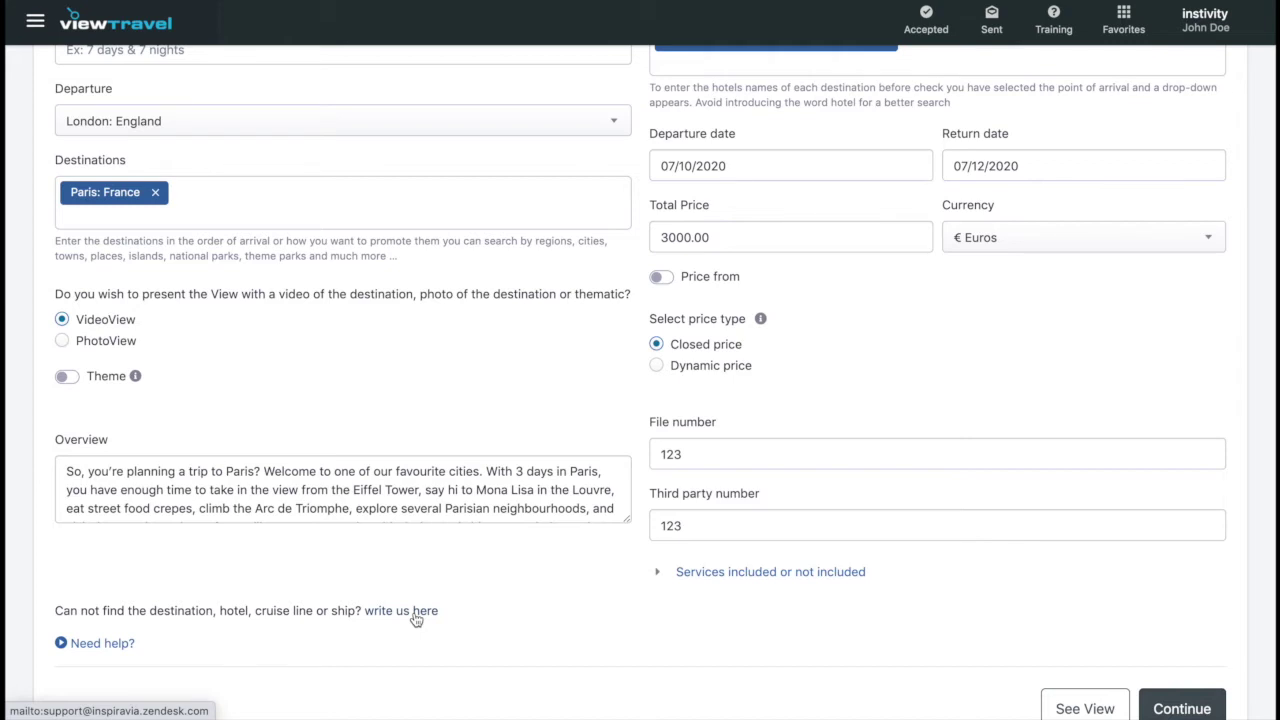
- Review the view's trip type, hotel, travel dates, total price, currency and price type settings
scroll(416, 620, "up", 5)
scroll(551, 522, "down", 1)
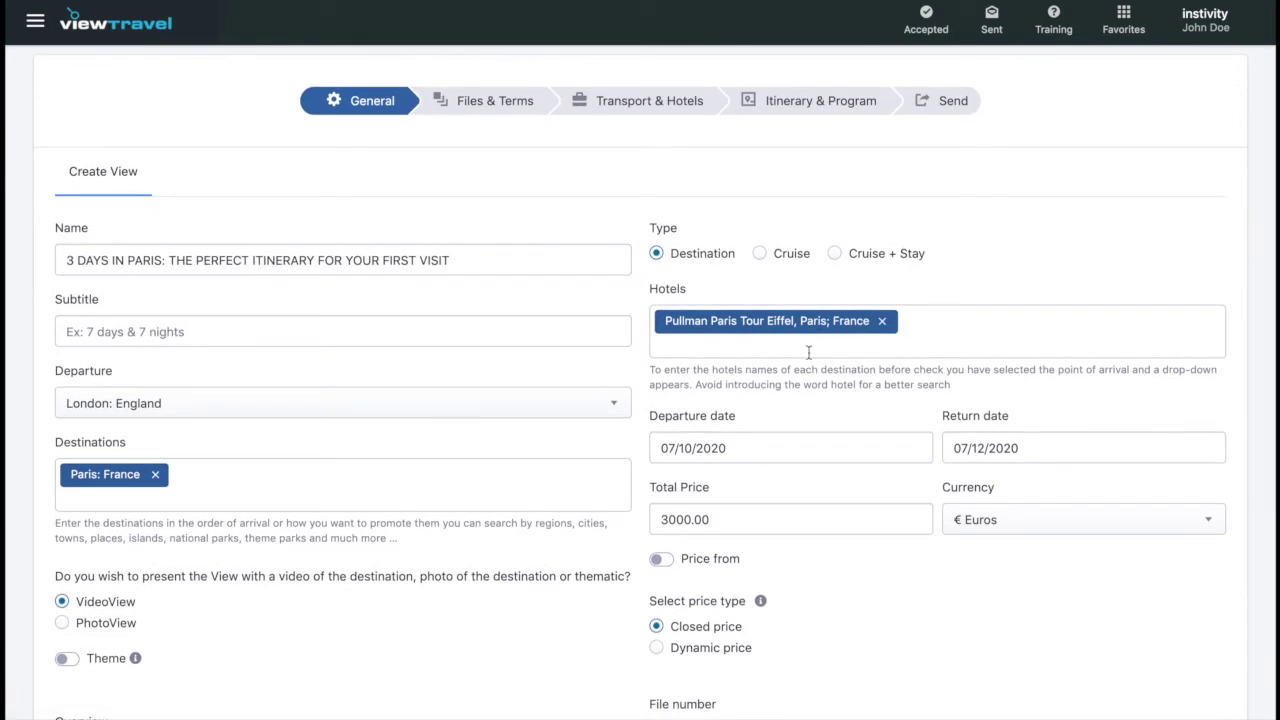
scroll(808, 352, "down", 1)
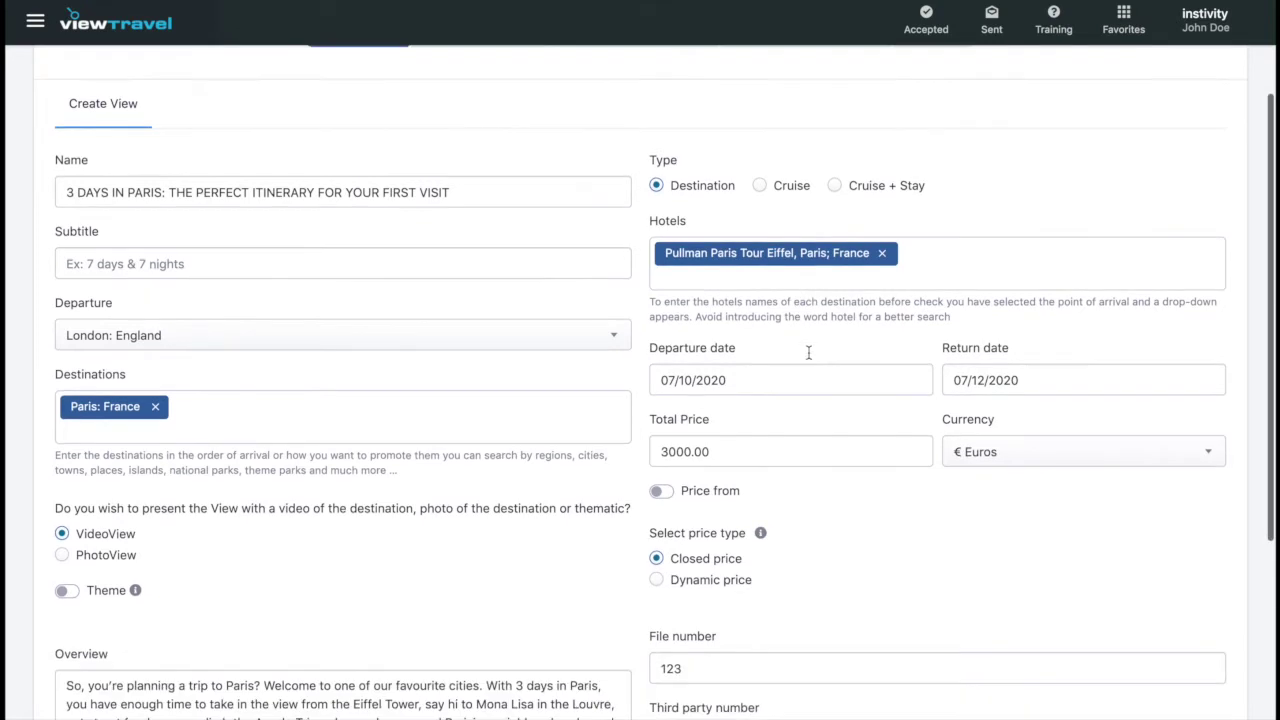
scroll(939, 454, "down", 2)
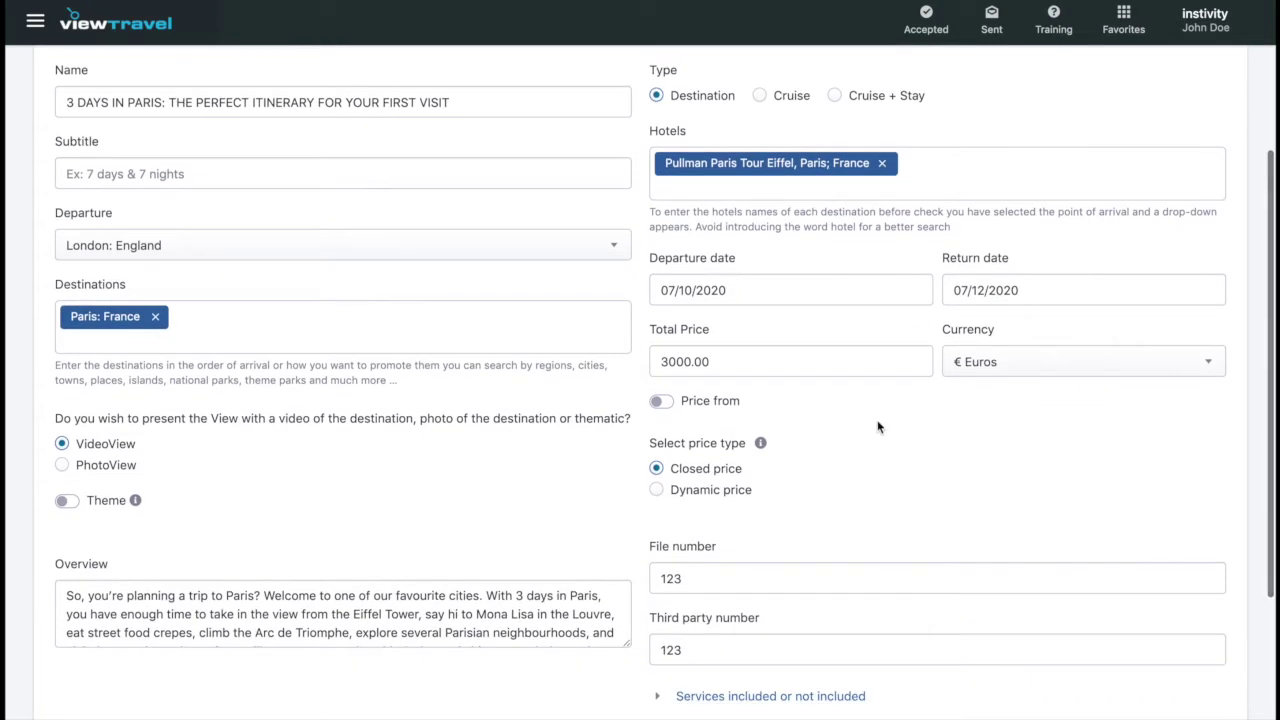
scroll(856, 406, "down", 2)
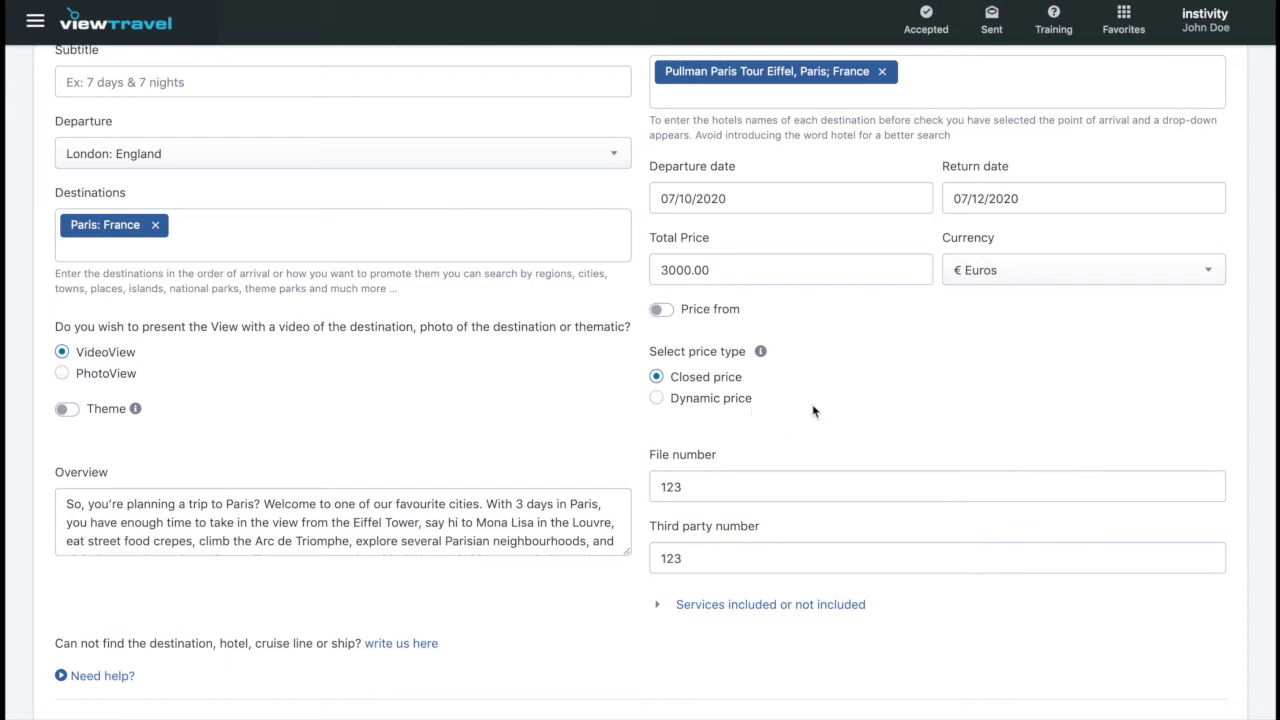
- Check the file number and third party number fields and expand the editor for included or not included services
left_click(785, 477)
scroll(785, 477, "down", 1)
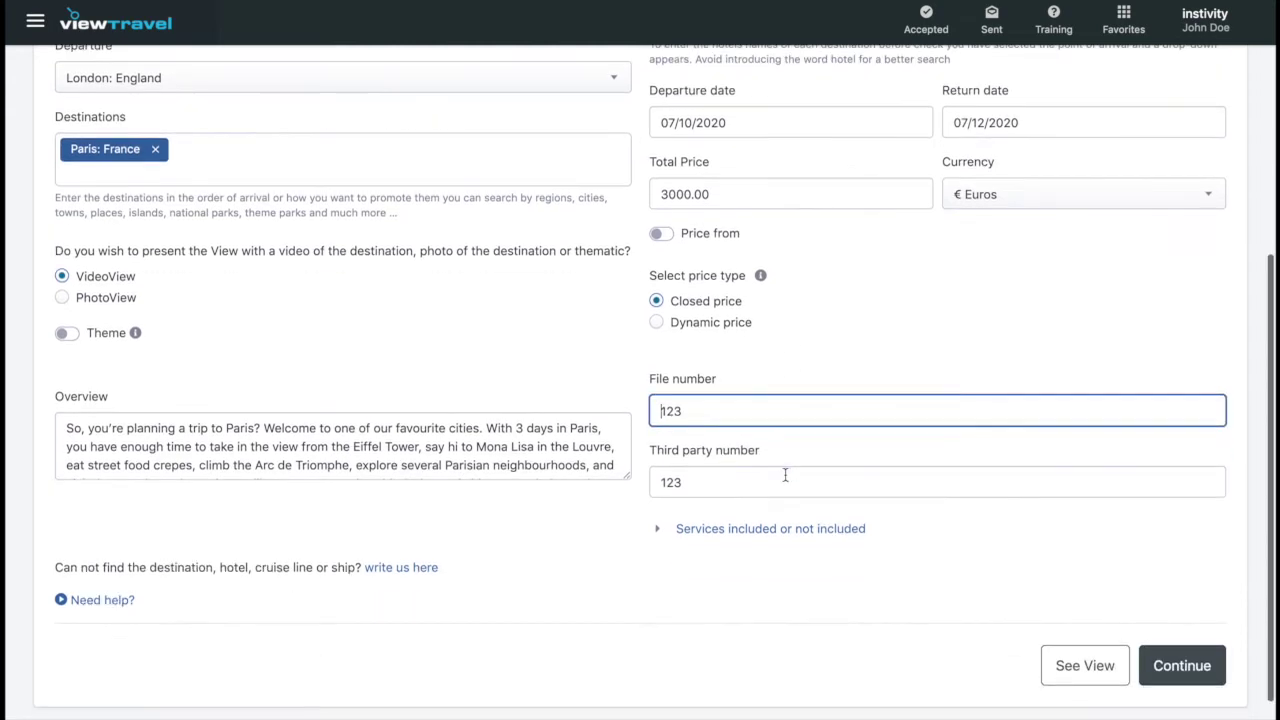
left_click(753, 483)
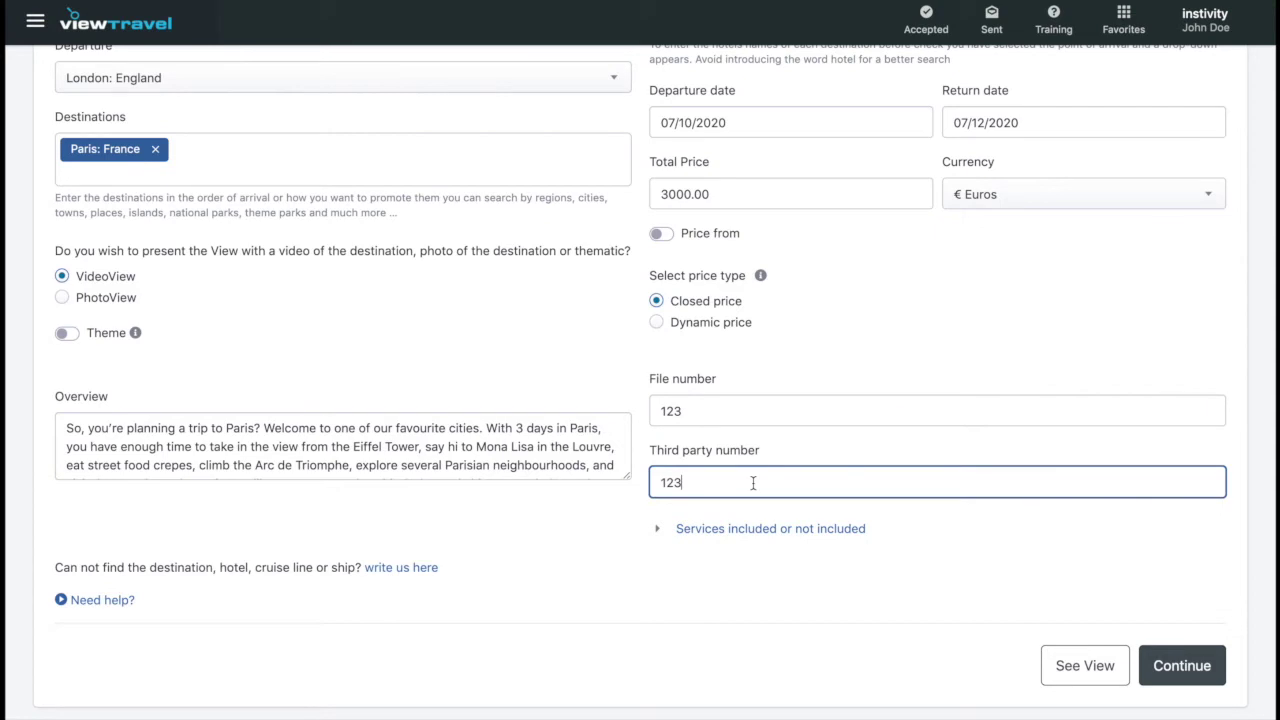
left_click(750, 530)
scroll(770, 532, "down", 2)
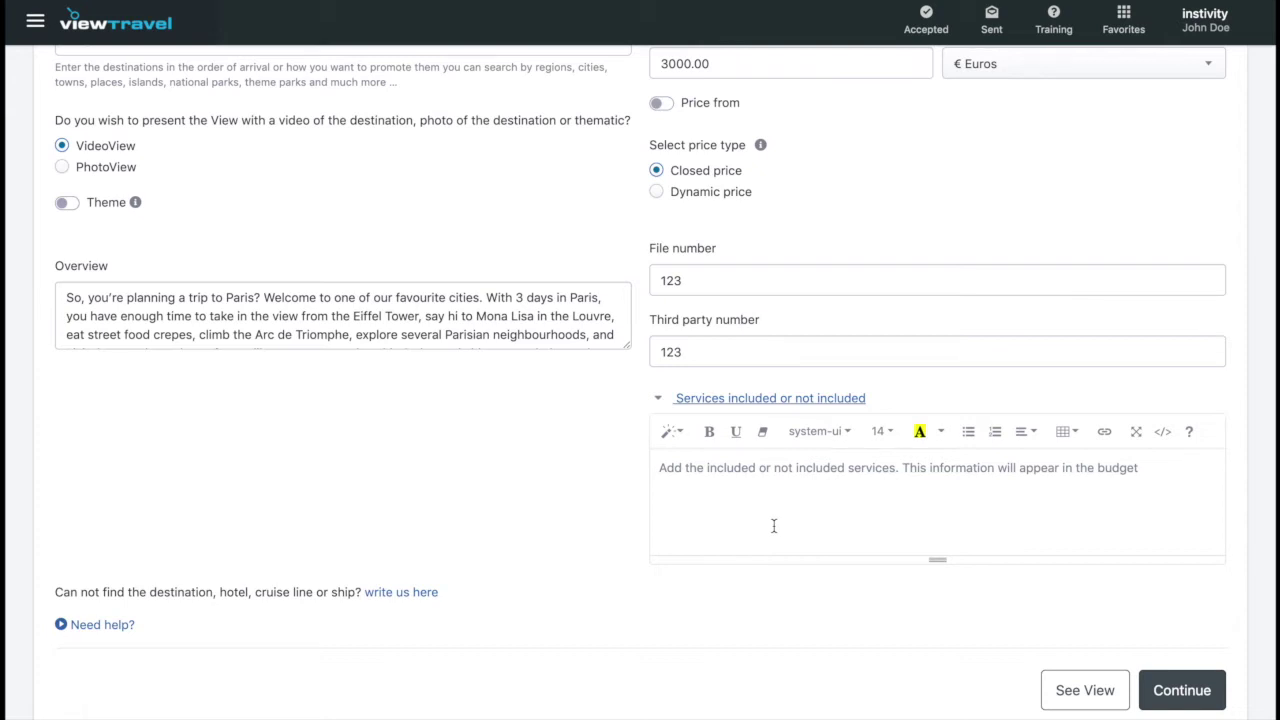
left_click(773, 526)
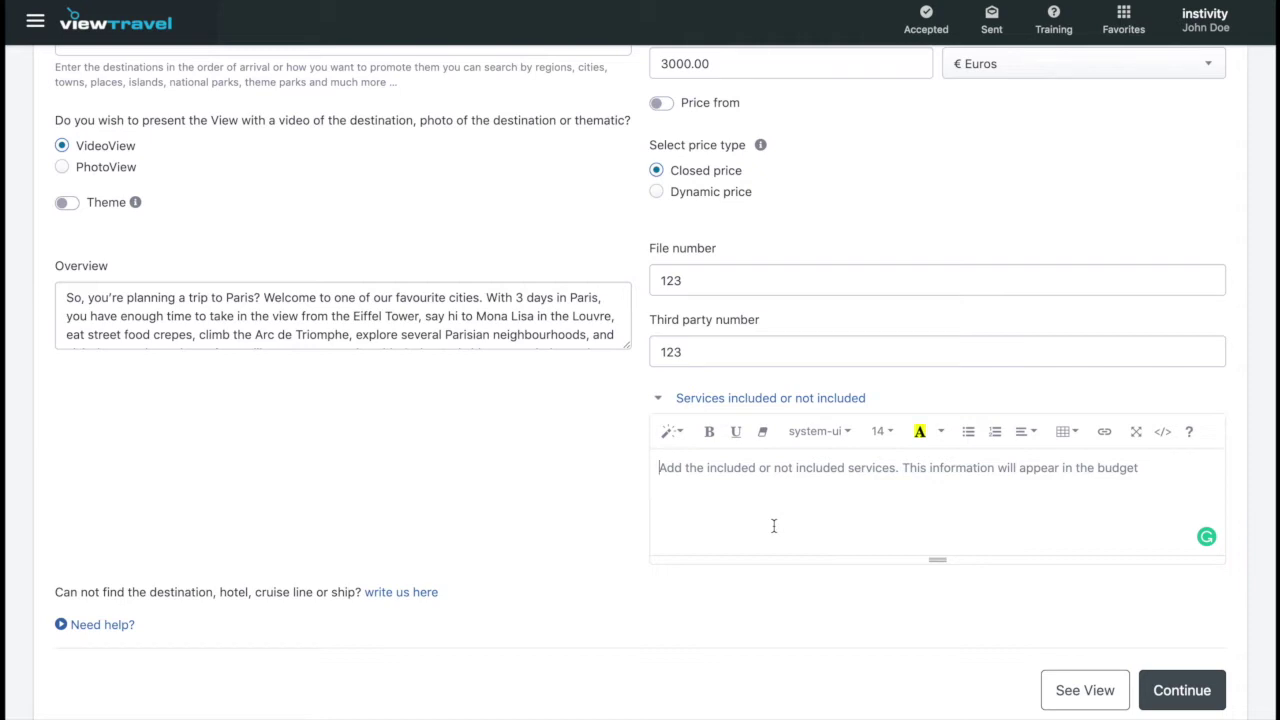
- Look through the Files & Terms section with its general conditions and show the flights under Transport & Hotels
scroll(773, 526, "up", 5)
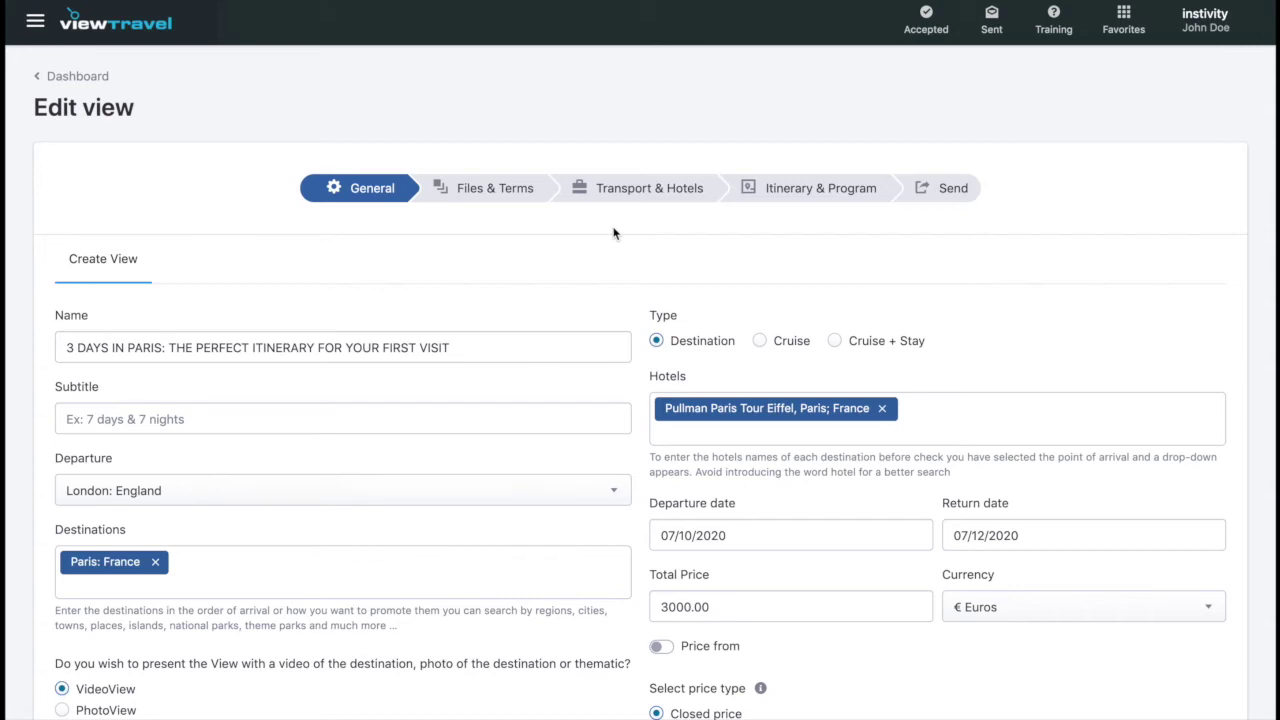
left_click(838, 196)
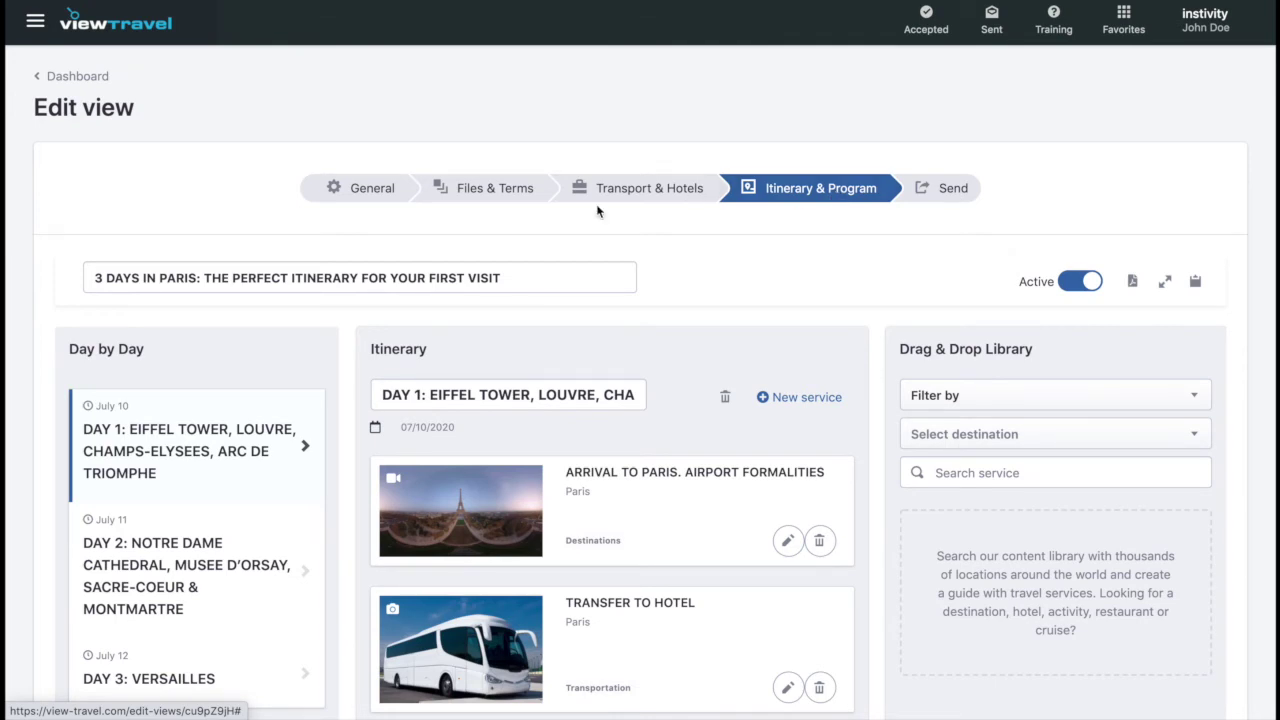
left_click(506, 204)
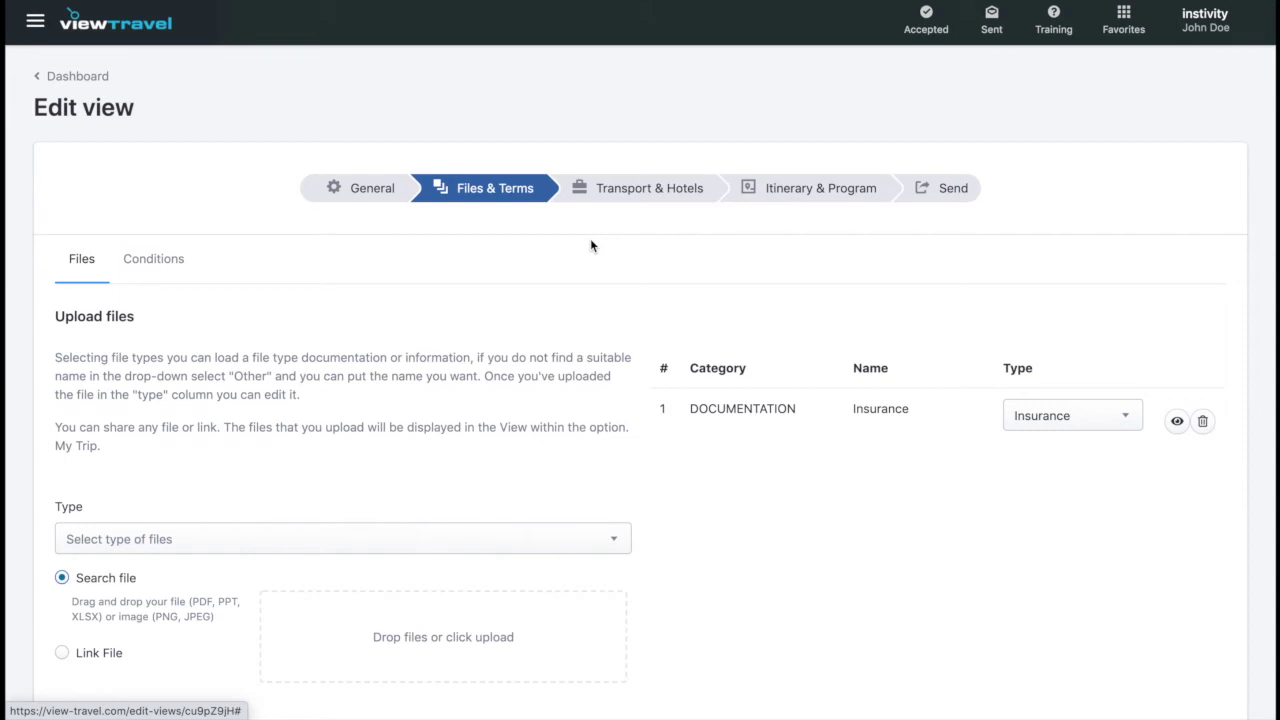
left_click(155, 262)
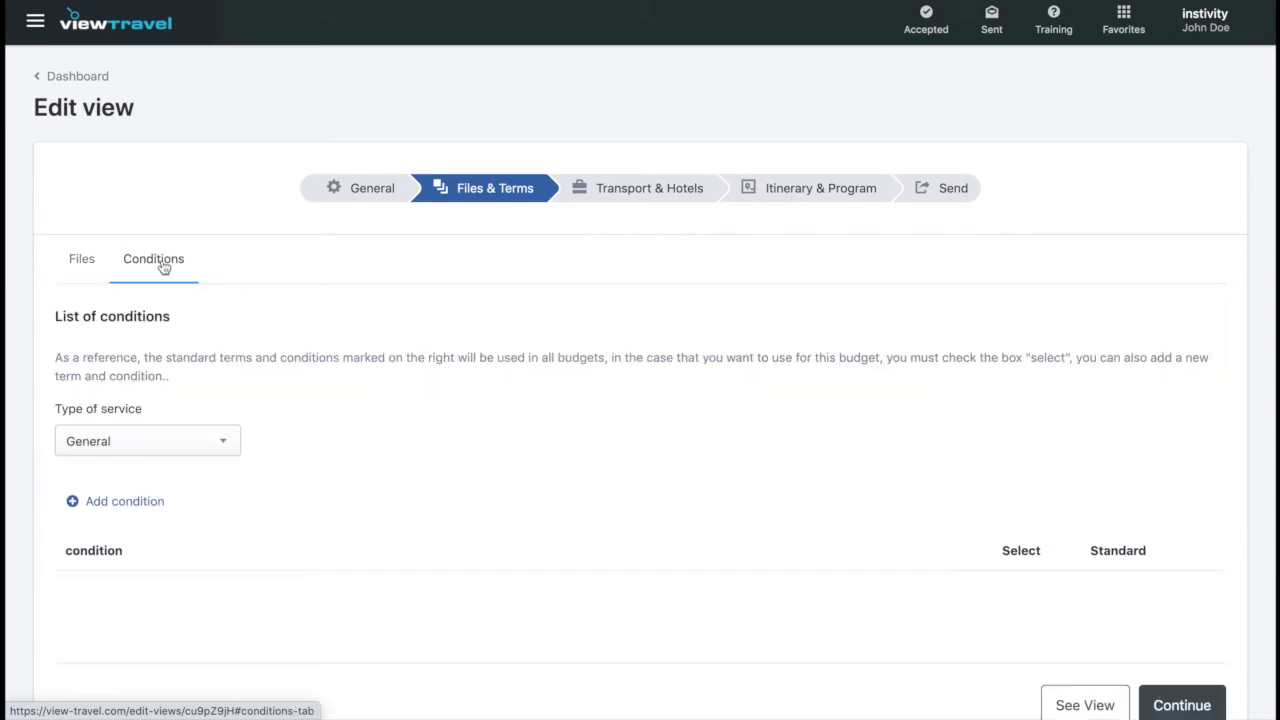
scroll(597, 446, "down", 2)
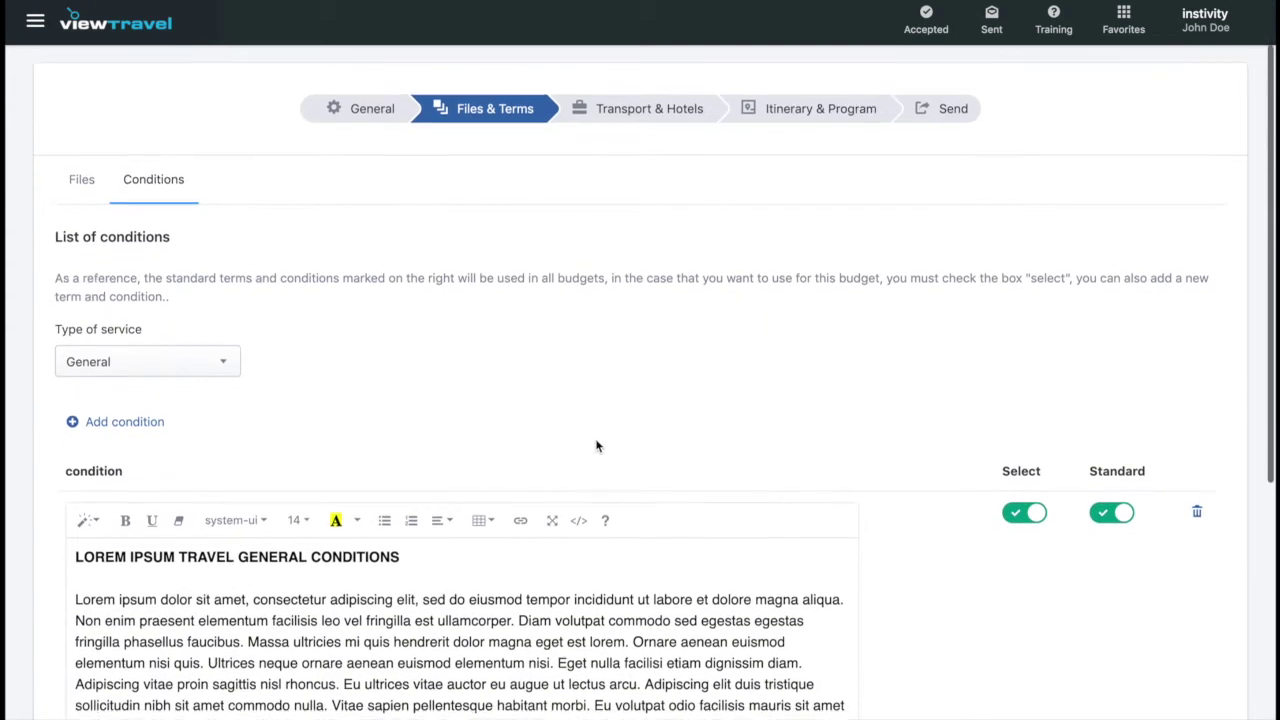
scroll(597, 446, "up", 1)
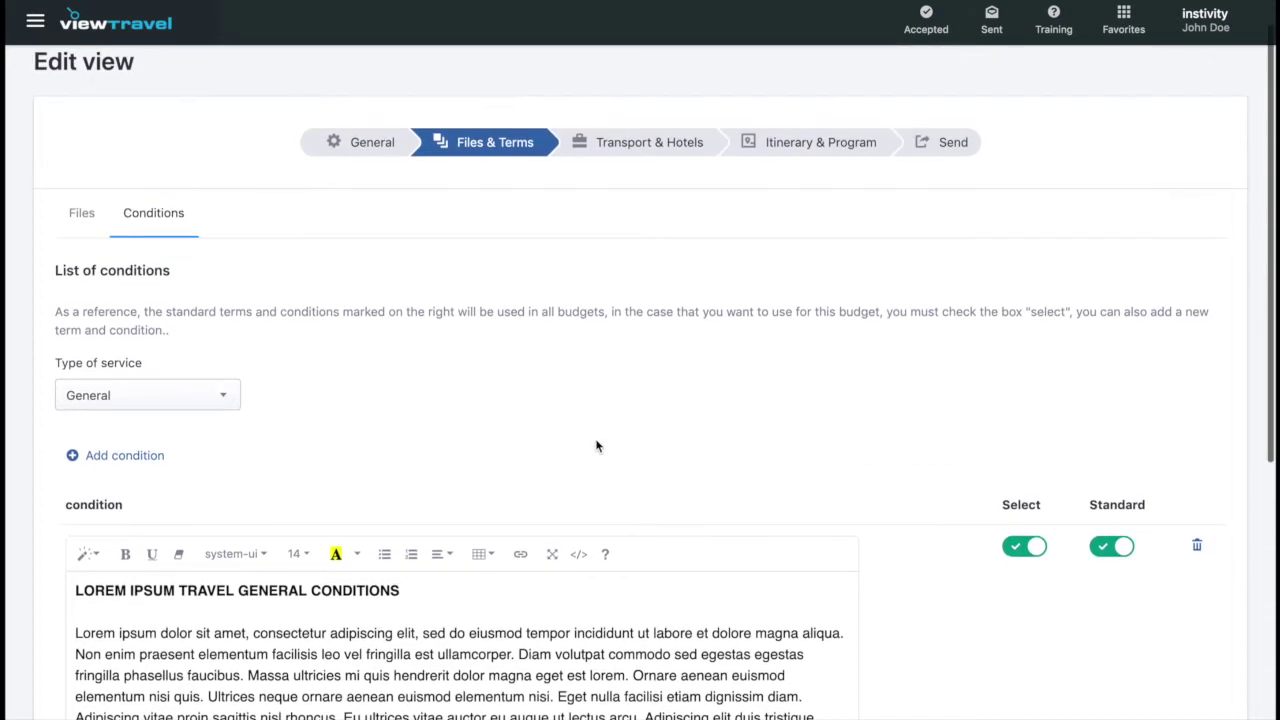
left_click(685, 147)
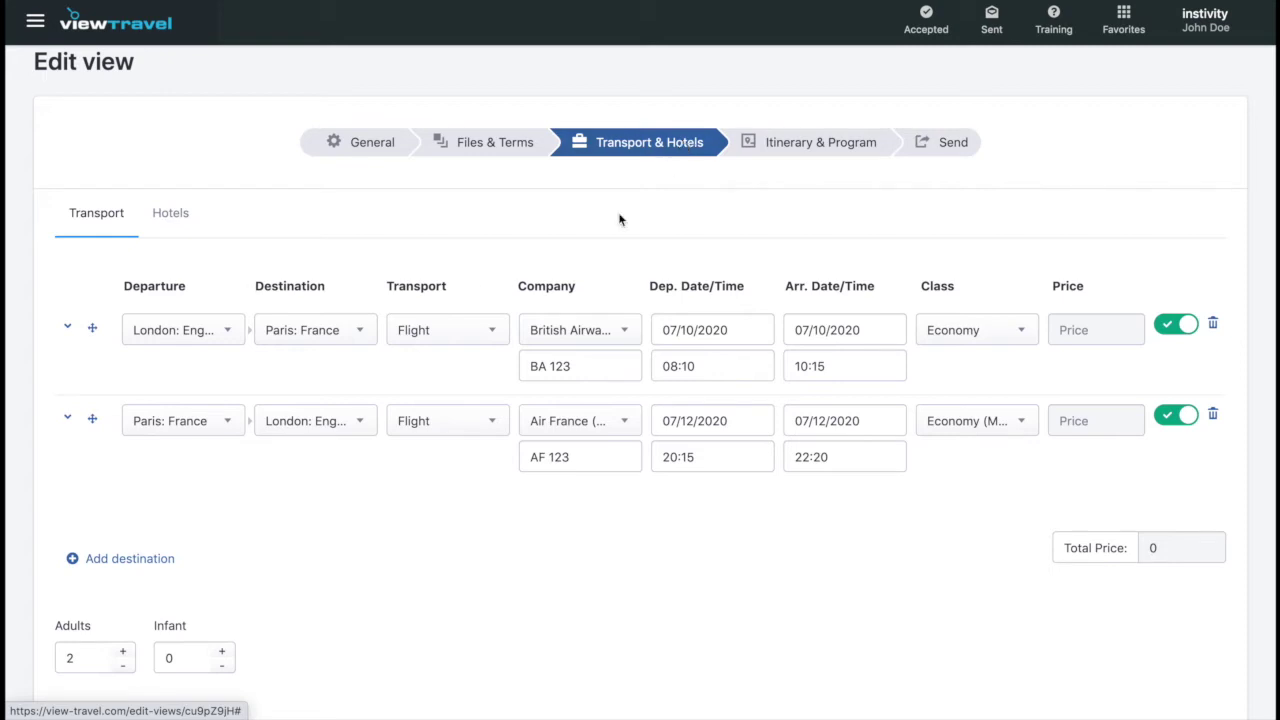
- Preview the Itinerary & Program as a tour page with photo cards and return to the editor
left_click(820, 152)
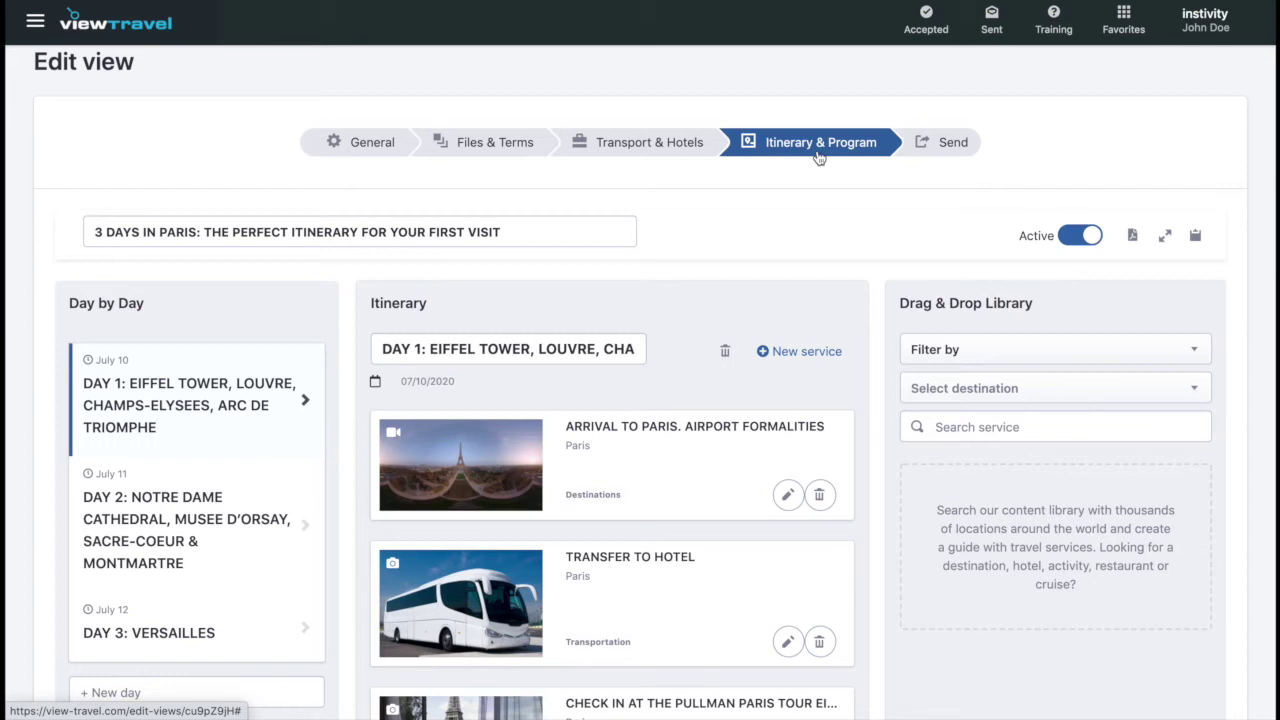
left_click(1196, 236)
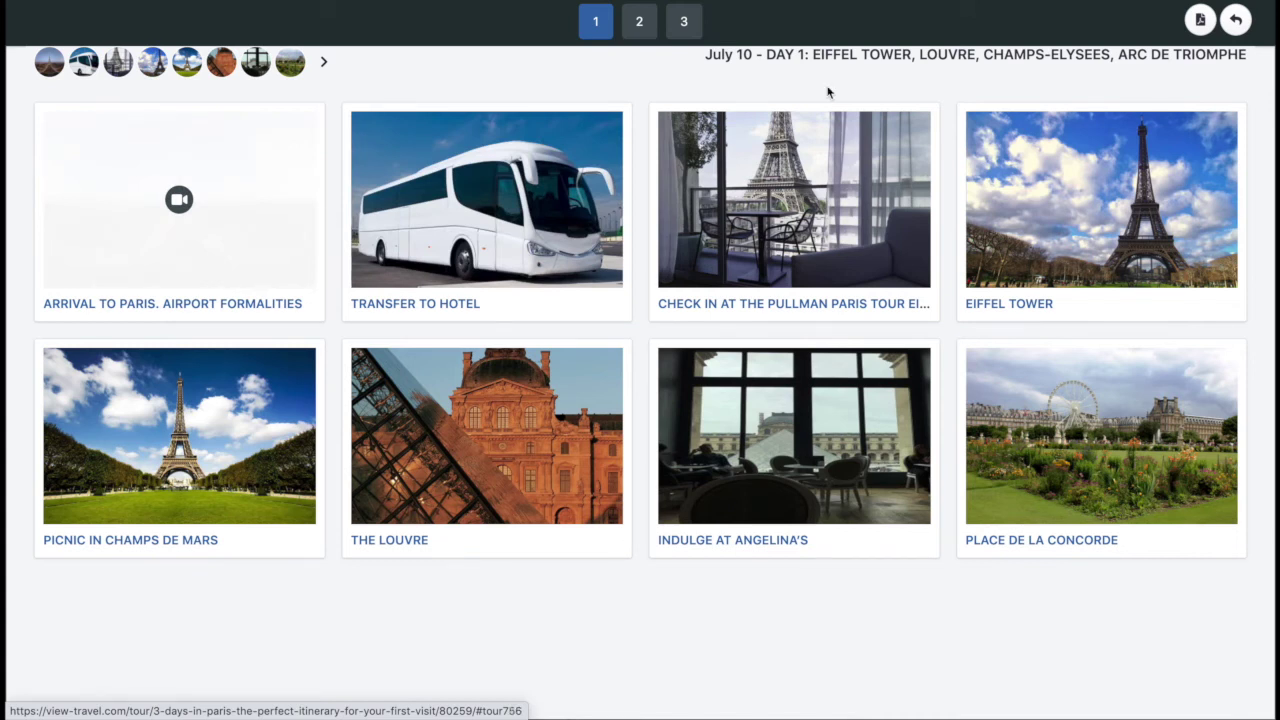
left_click(1239, 24)
- Try moving the airport arrival service within Day 1 and select the day's title text for editing
left_click_drag(714, 425, 672, 479)
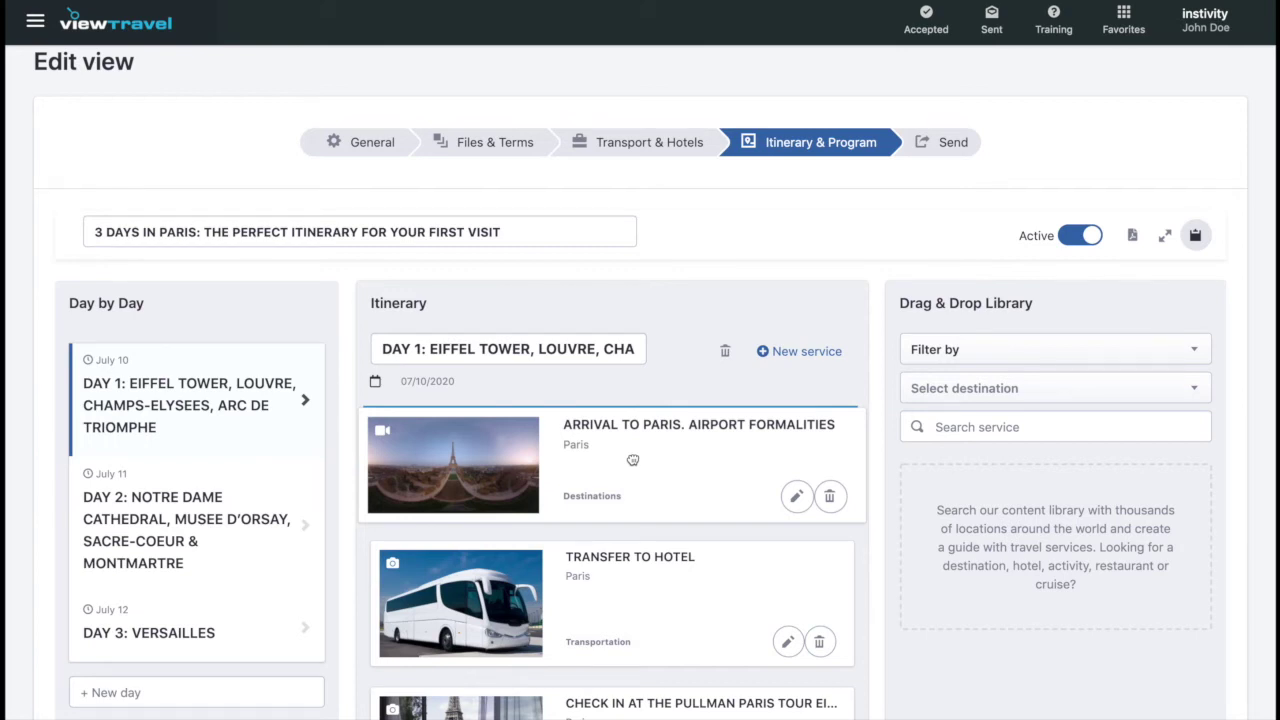
left_click_drag(632, 459, 630, 458)
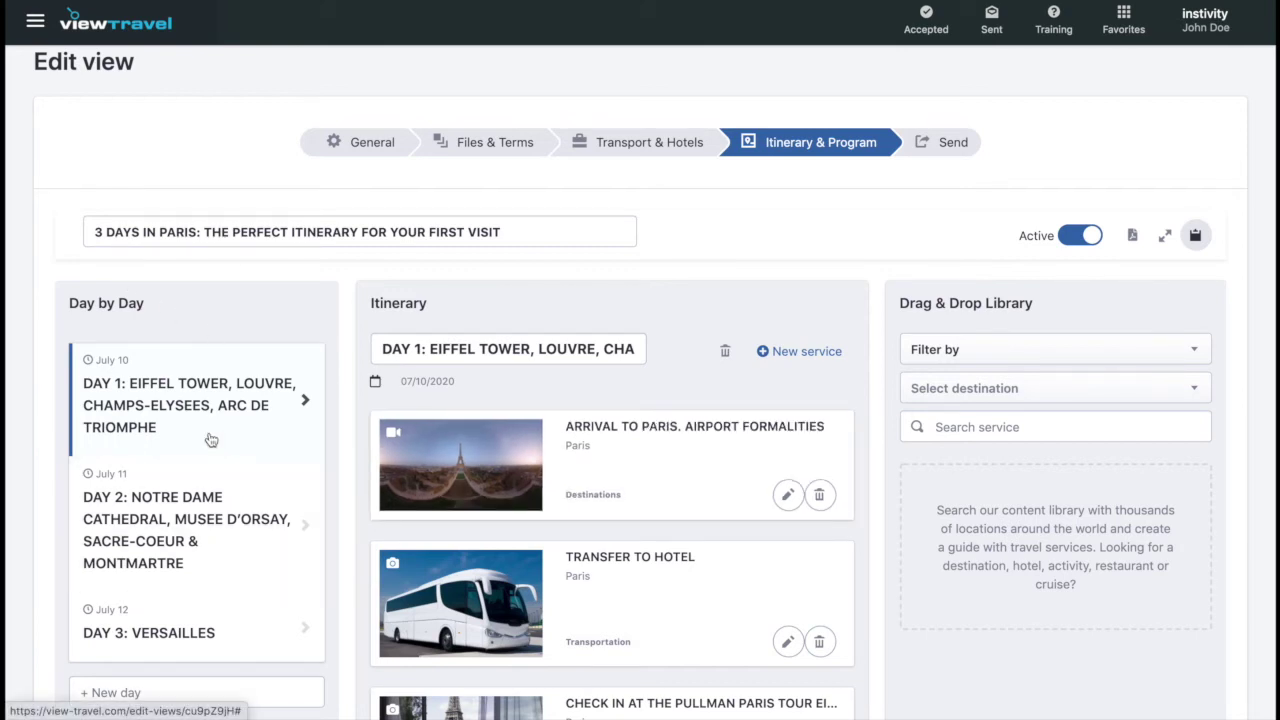
scroll(198, 408, "up", 1)
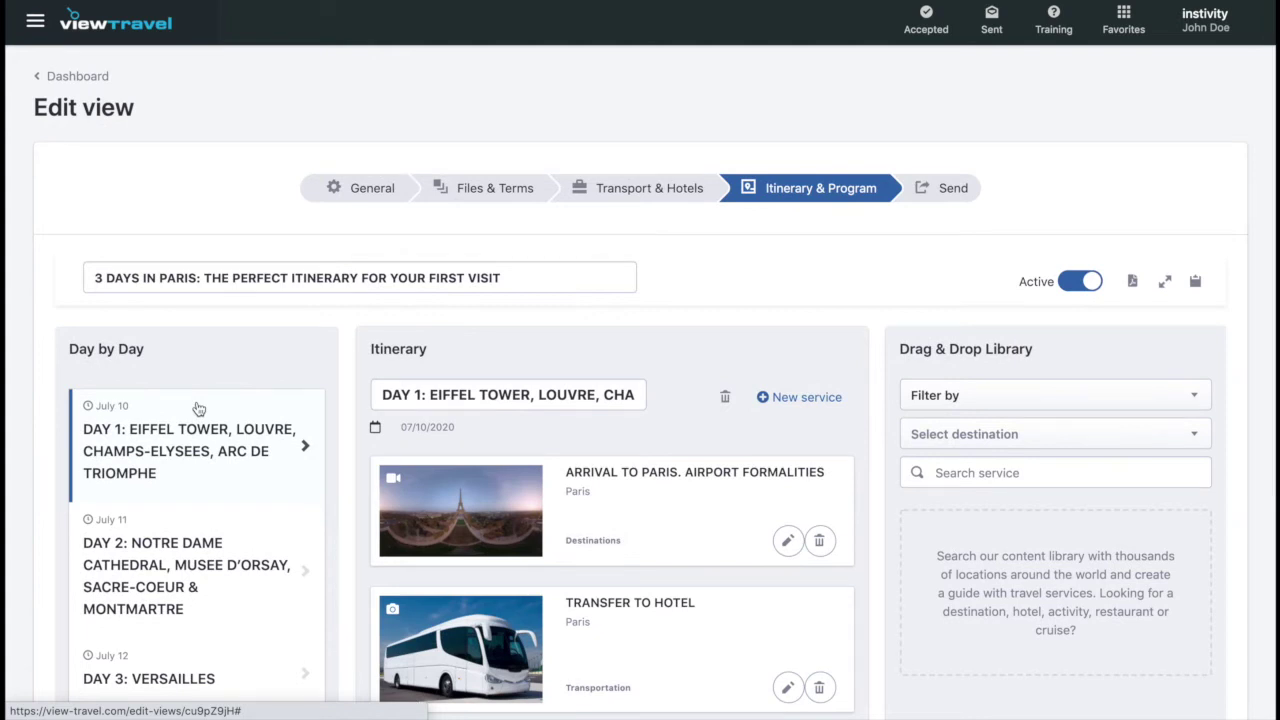
triple_click(518, 398)
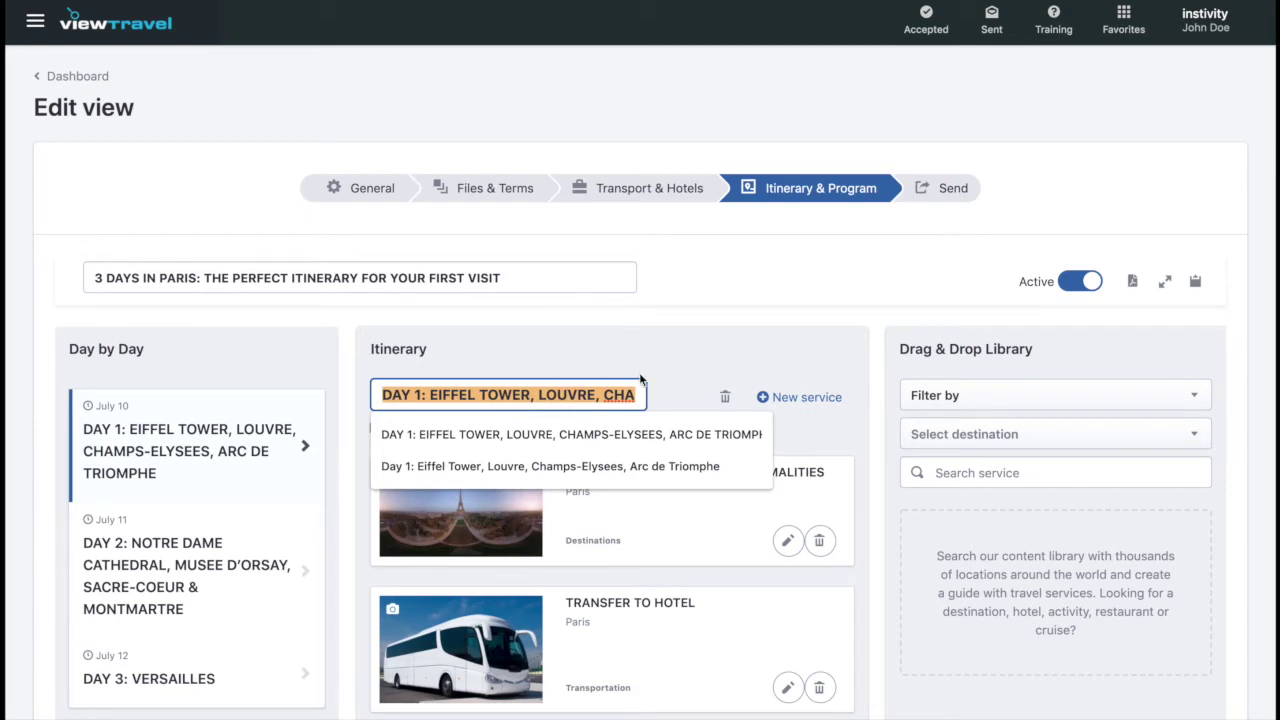
left_click(669, 379)
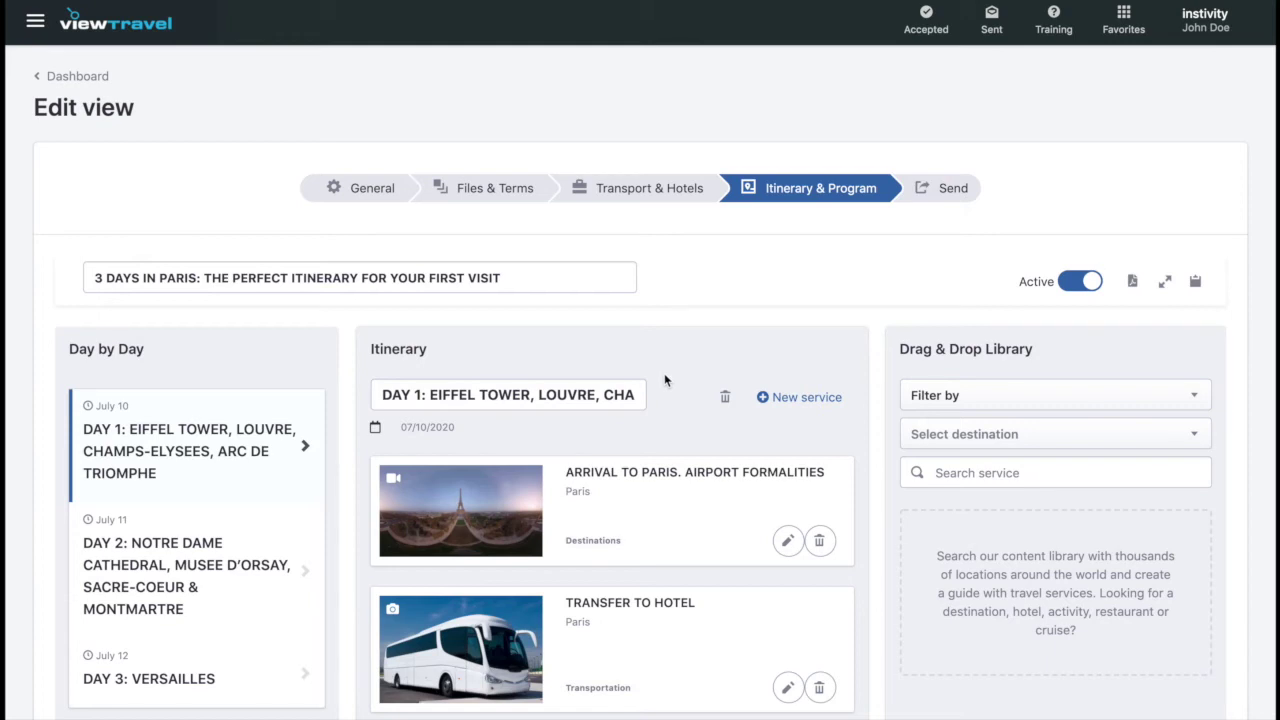
- Open the Day 2 itinerary and check its editable title and date picker, keeping the date on July 11, 2020
left_click(178, 563)
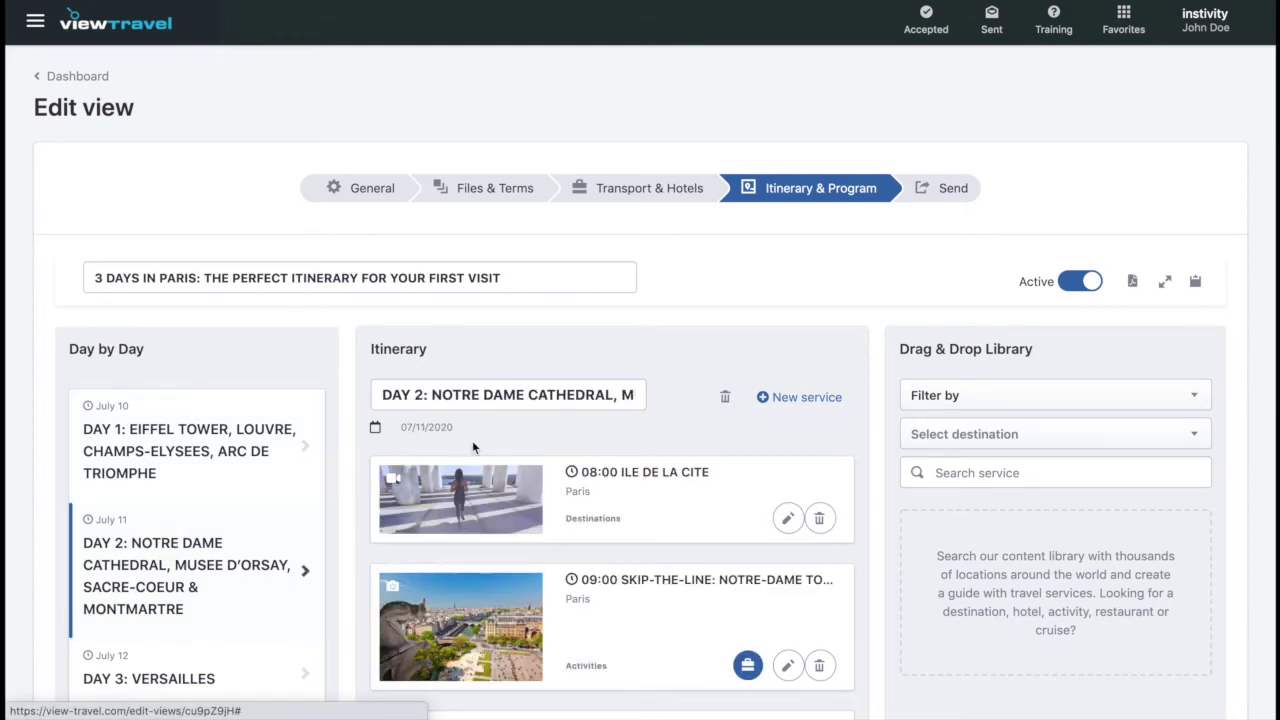
double_click(547, 396)
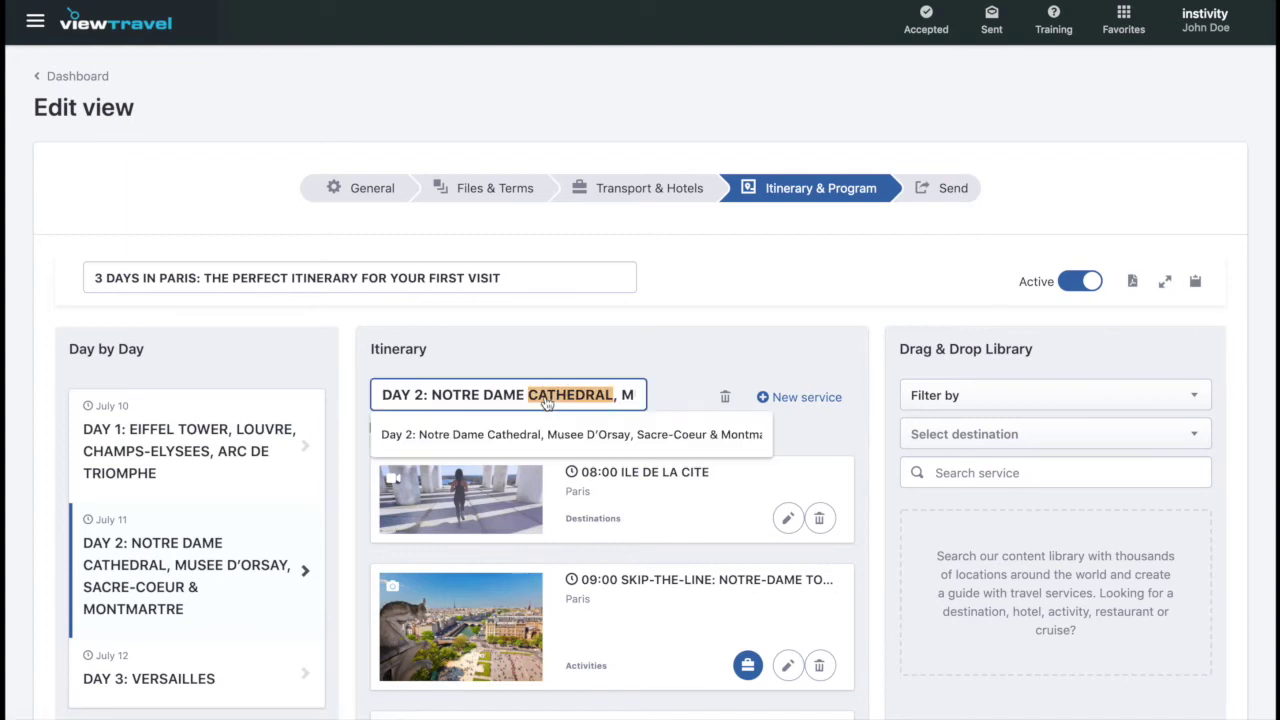
left_click(624, 360)
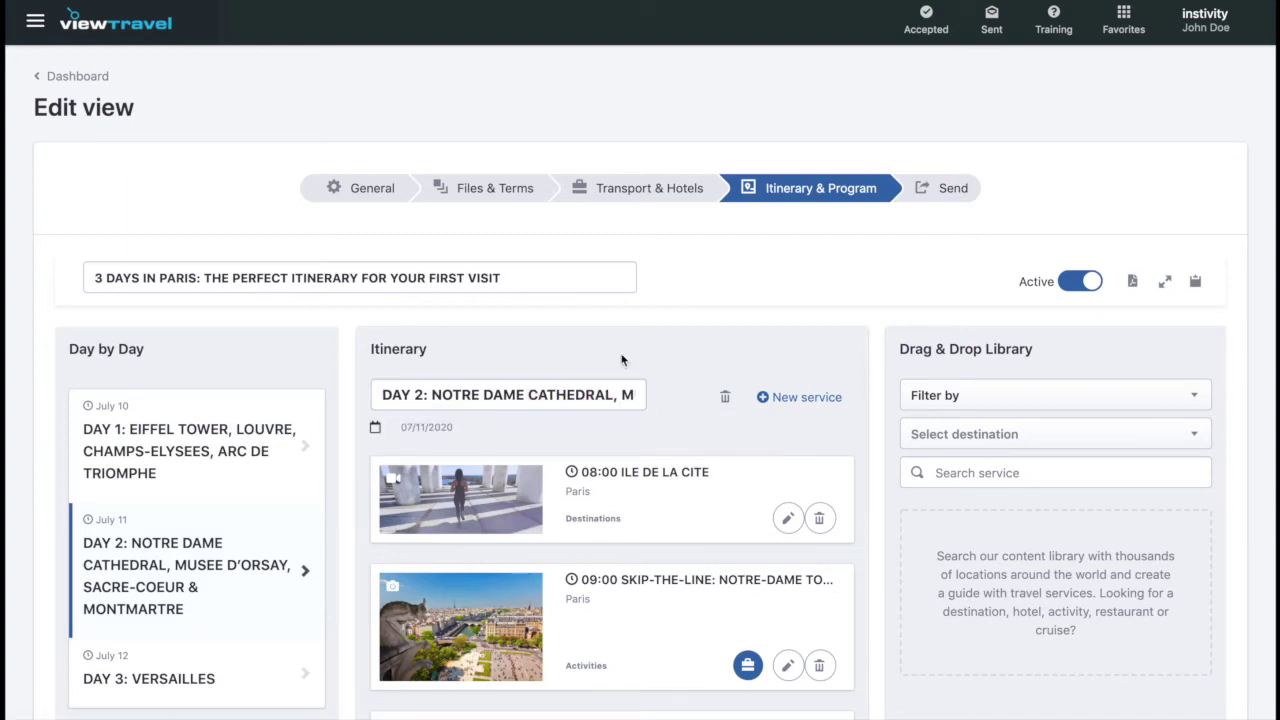
left_click(430, 426)
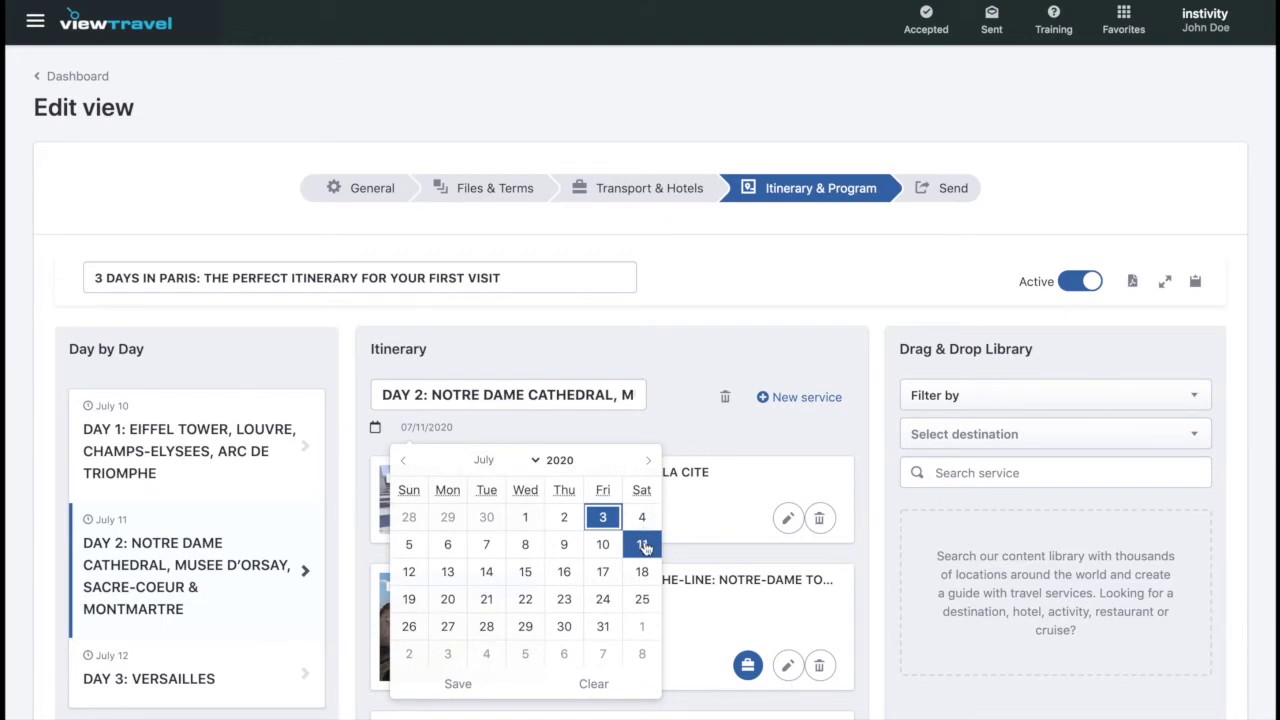
left_click(460, 686)
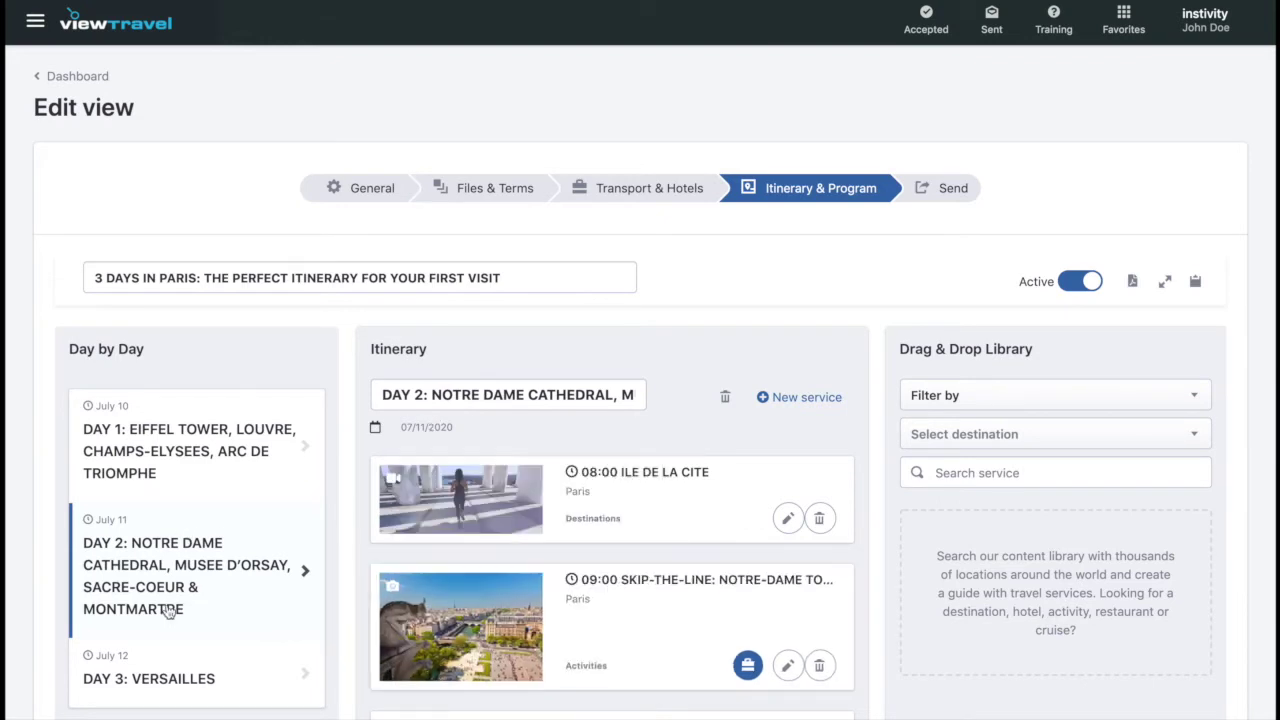
- Expand the itinerary planner to full view and show the services of Day 3 followed by those of Day 1
scroll(115, 532, "down", 1)
scroll(115, 532, "up", 1)
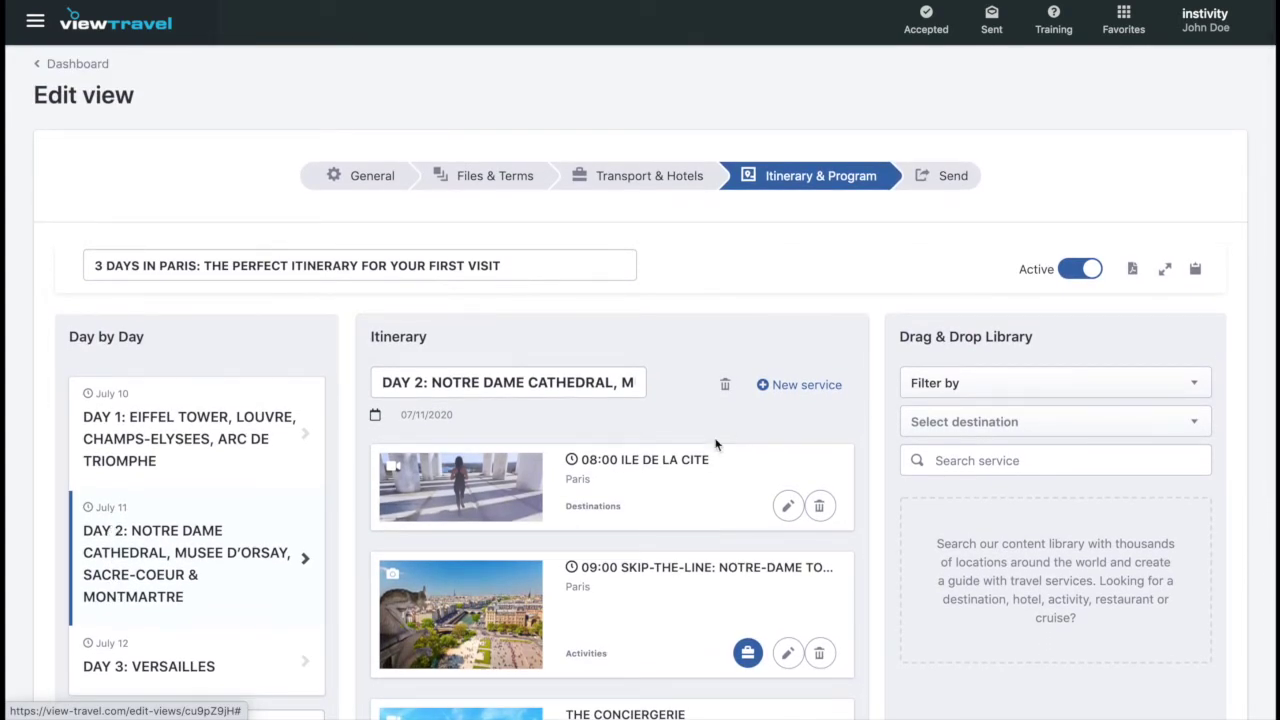
left_click(1165, 272)
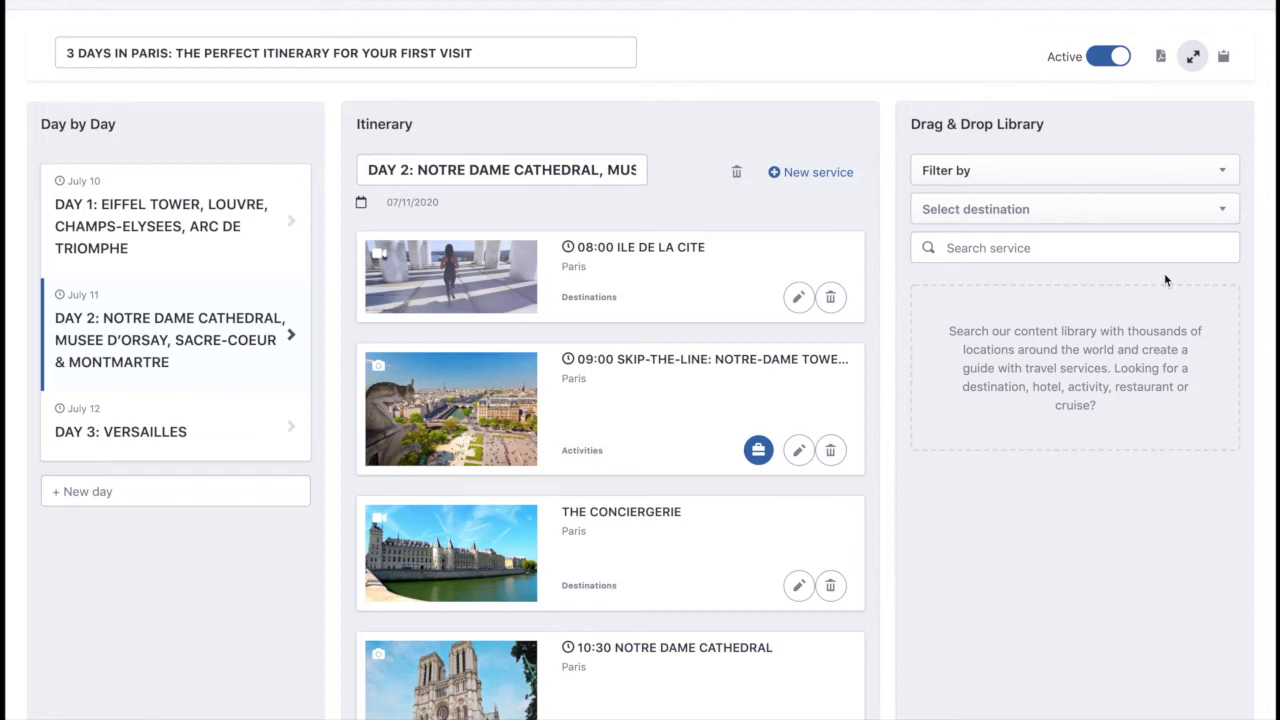
left_click(220, 437)
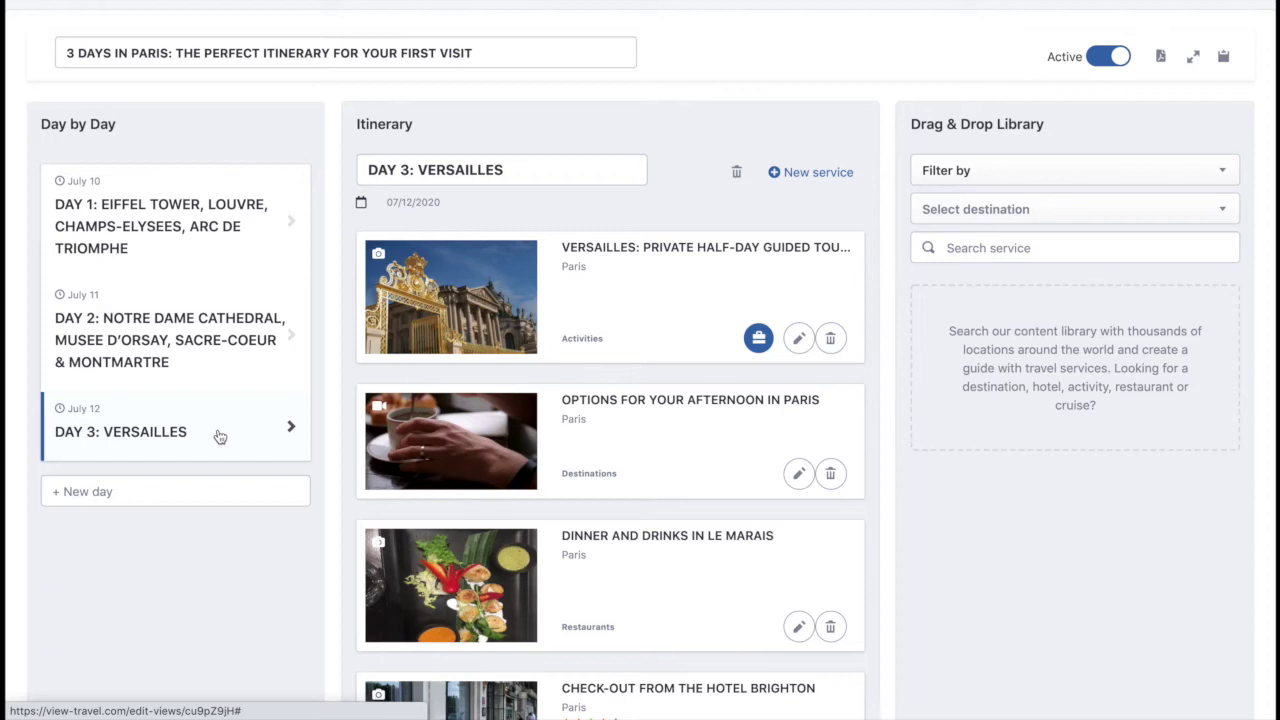
left_click(183, 236)
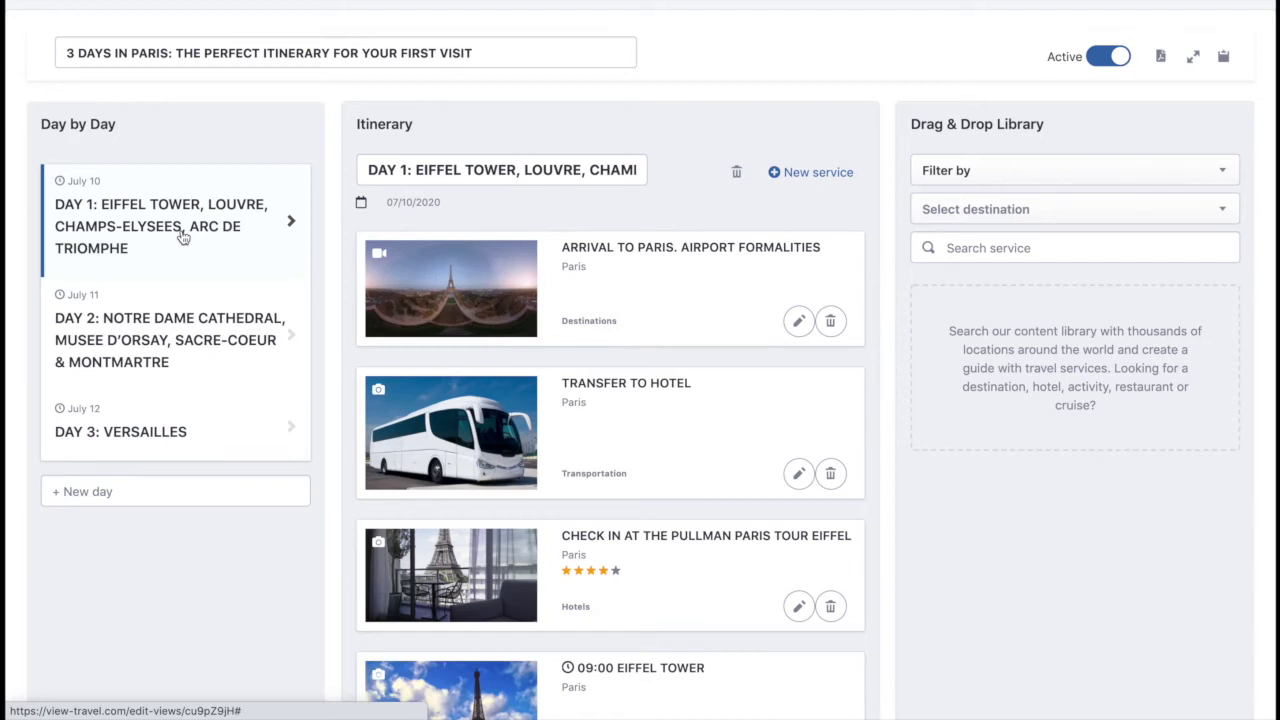
- Try moving the airport arrival and hotel transfer services within the Day 1 itinerary
left_click_drag(620, 282, 775, 277)
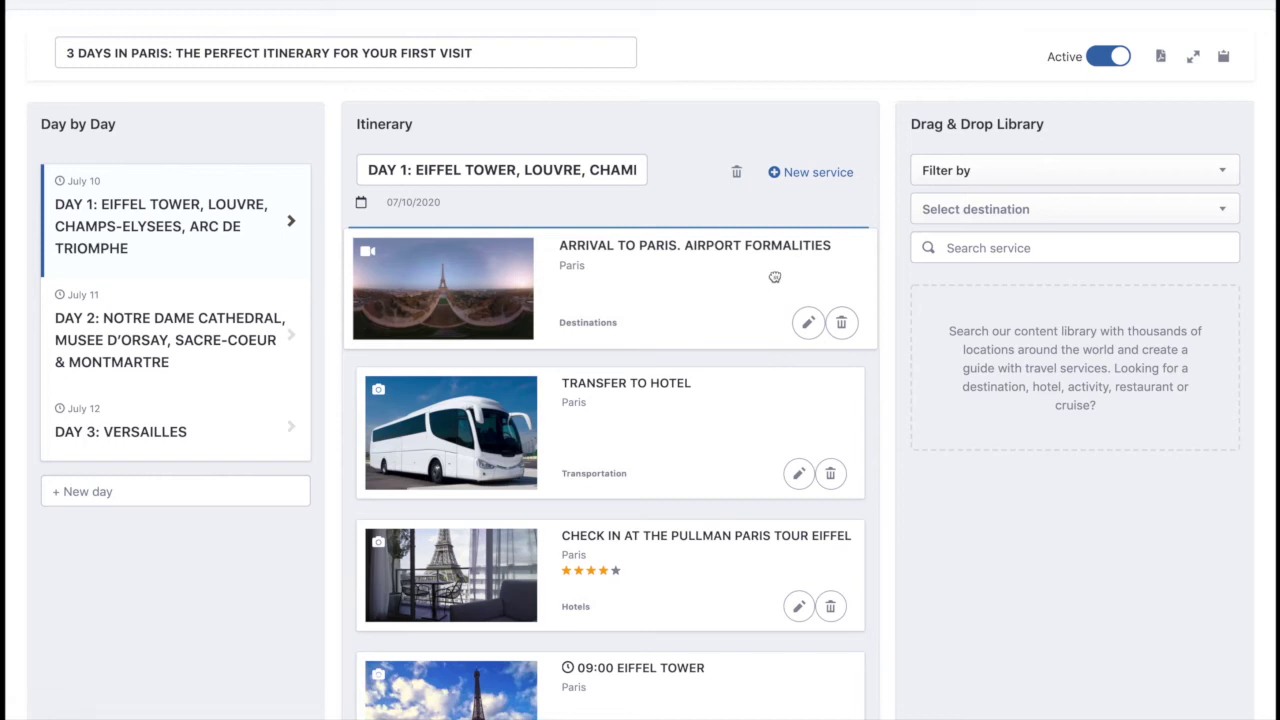
left_click_drag(775, 277, 707, 399)
scroll(707, 399, "down", 2)
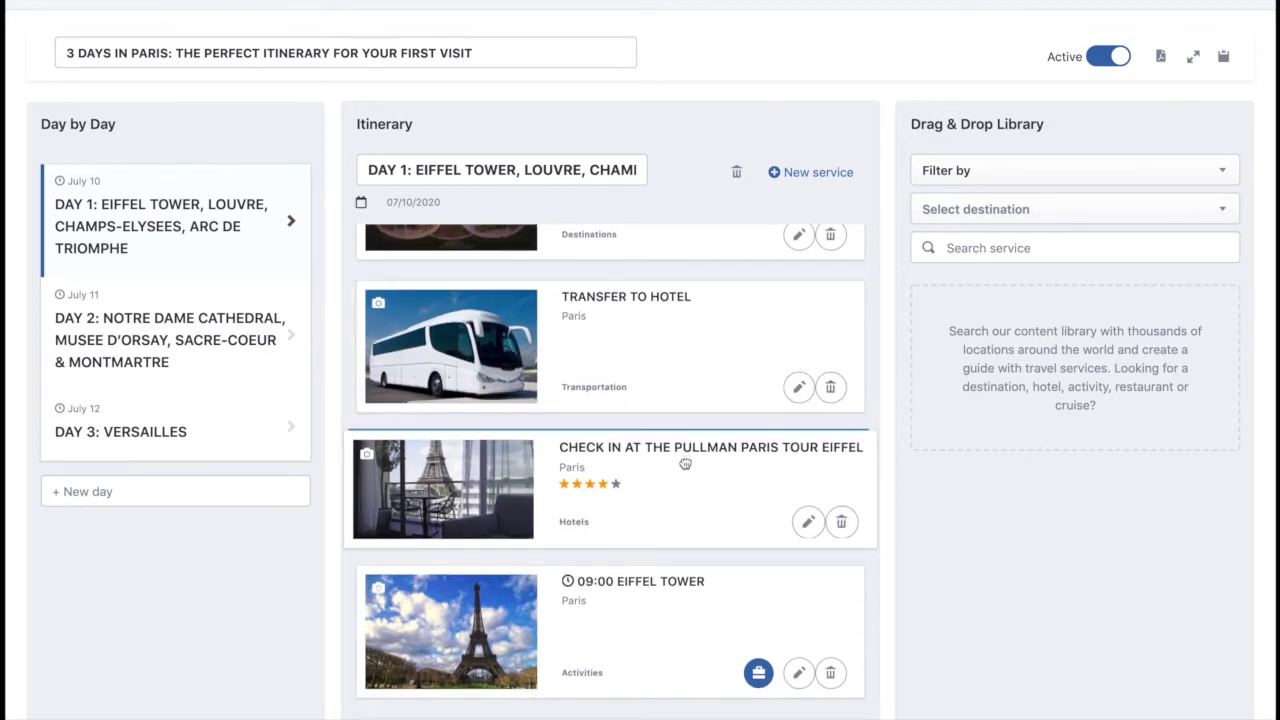
scroll(684, 464, "up", 2)
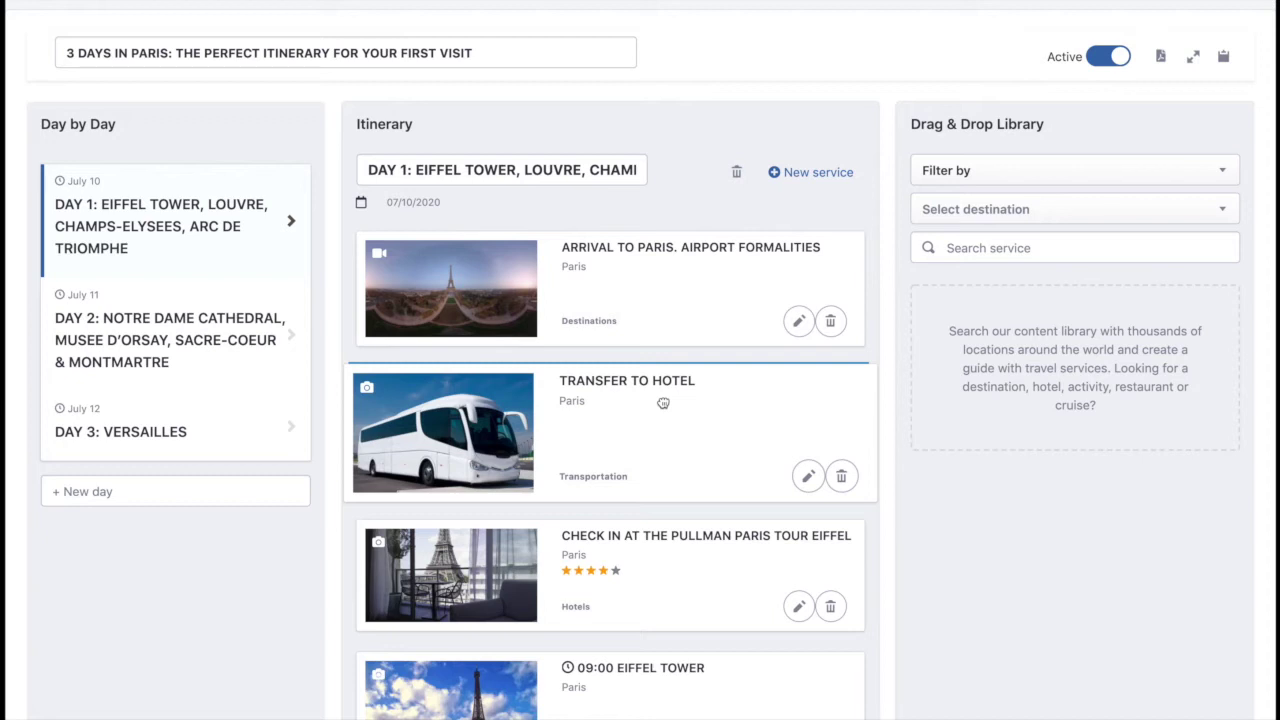
left_click_drag(663, 402, 663, 402)
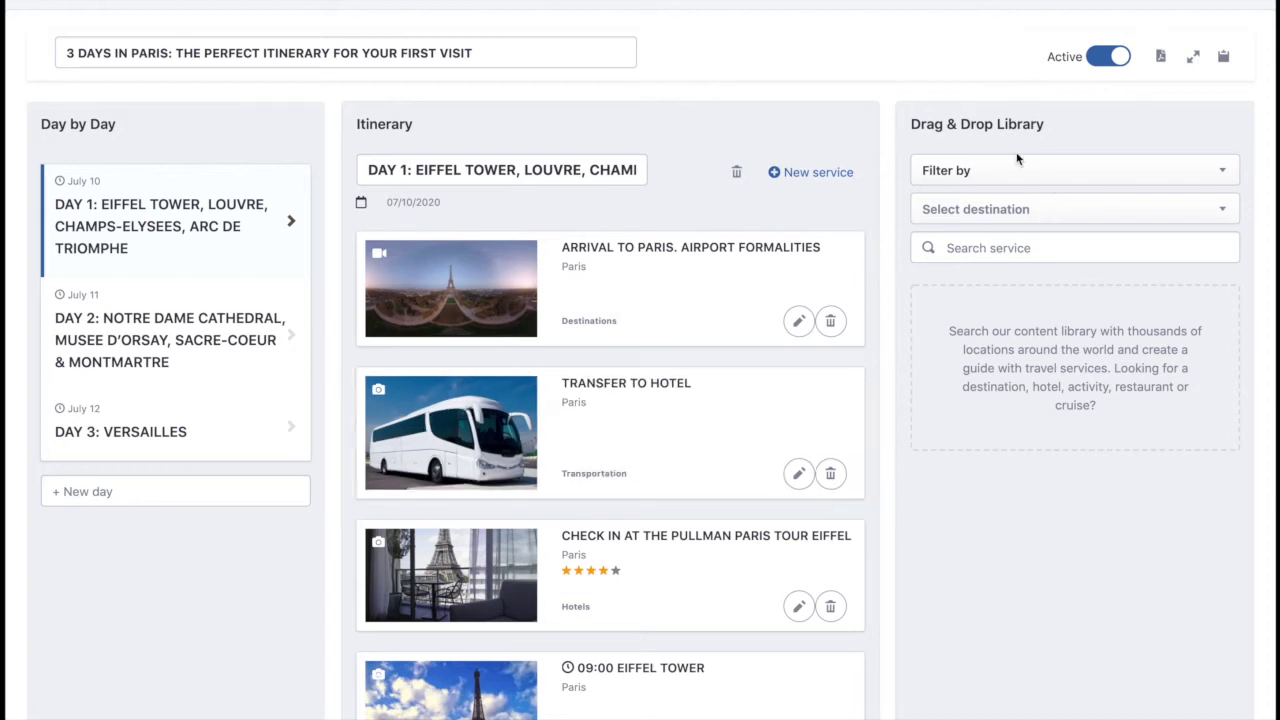
- Look through the Drag & Drop Library's filter categories and filter the library by All the Restaurants
left_click(1063, 174)
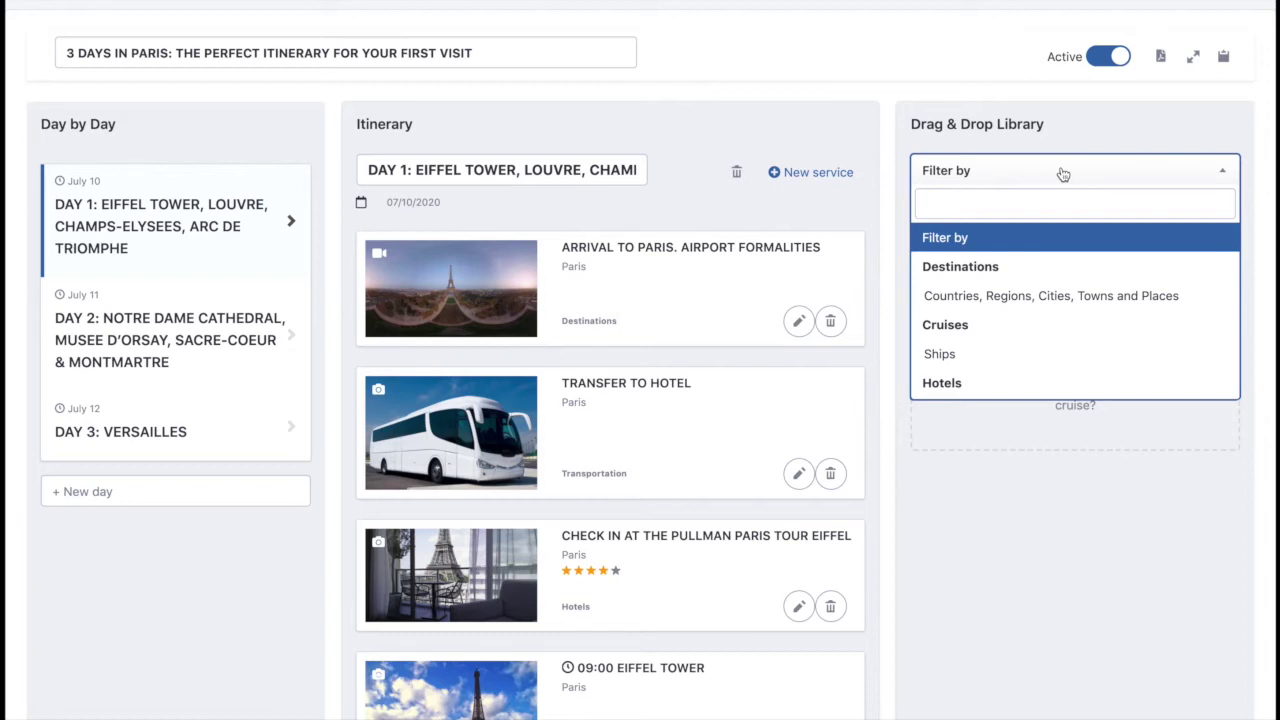
scroll(1051, 298, "down", 2)
scroll(1051, 298, "down", 1)
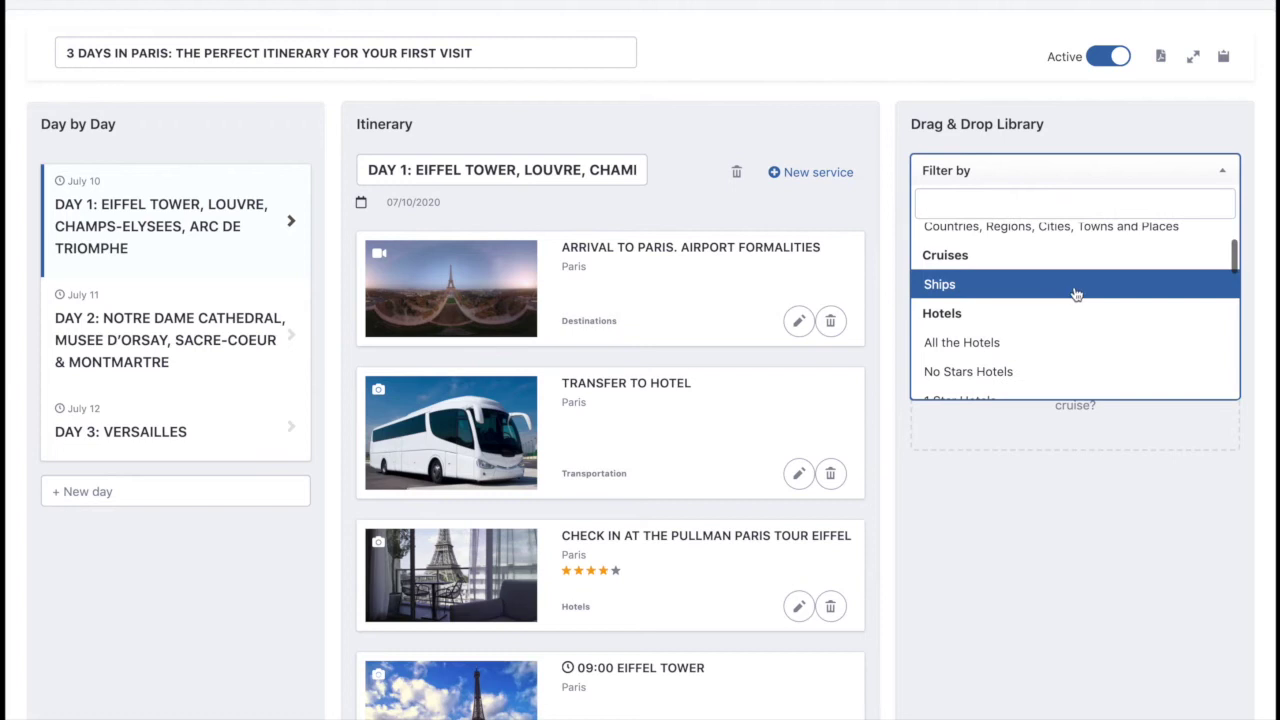
scroll(1076, 294, "down", 5)
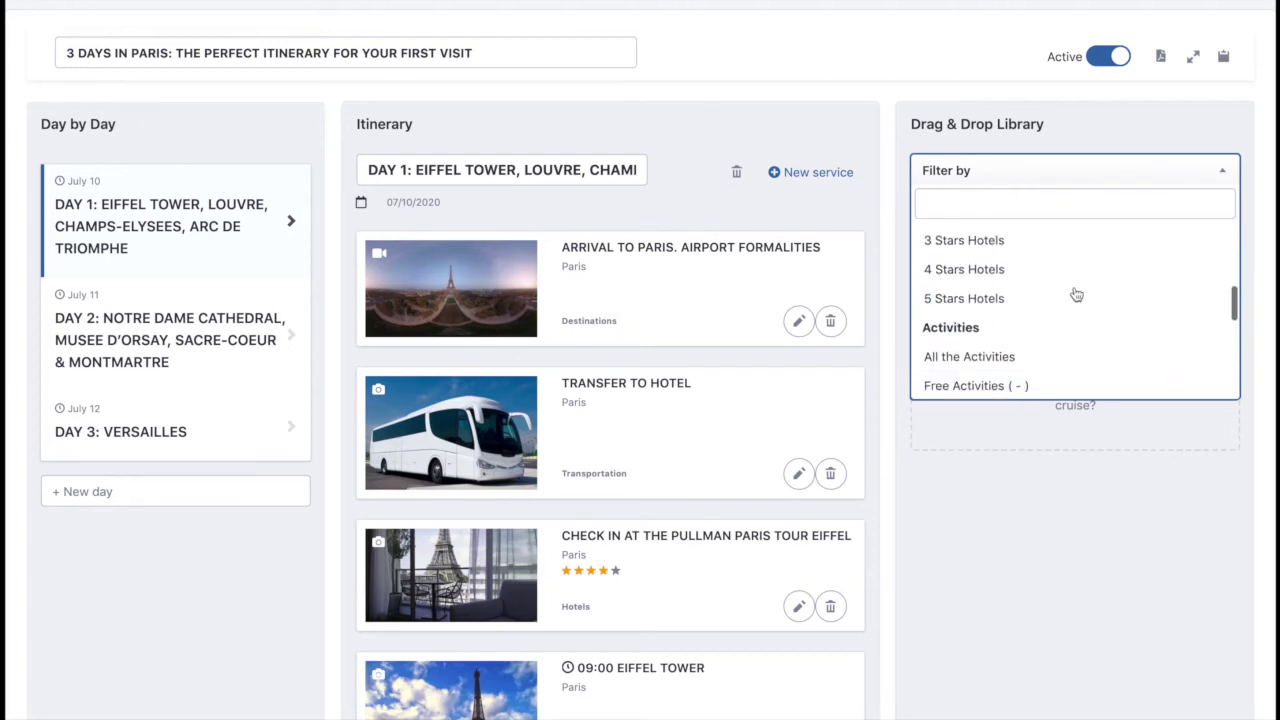
scroll(1072, 315, "down", 3)
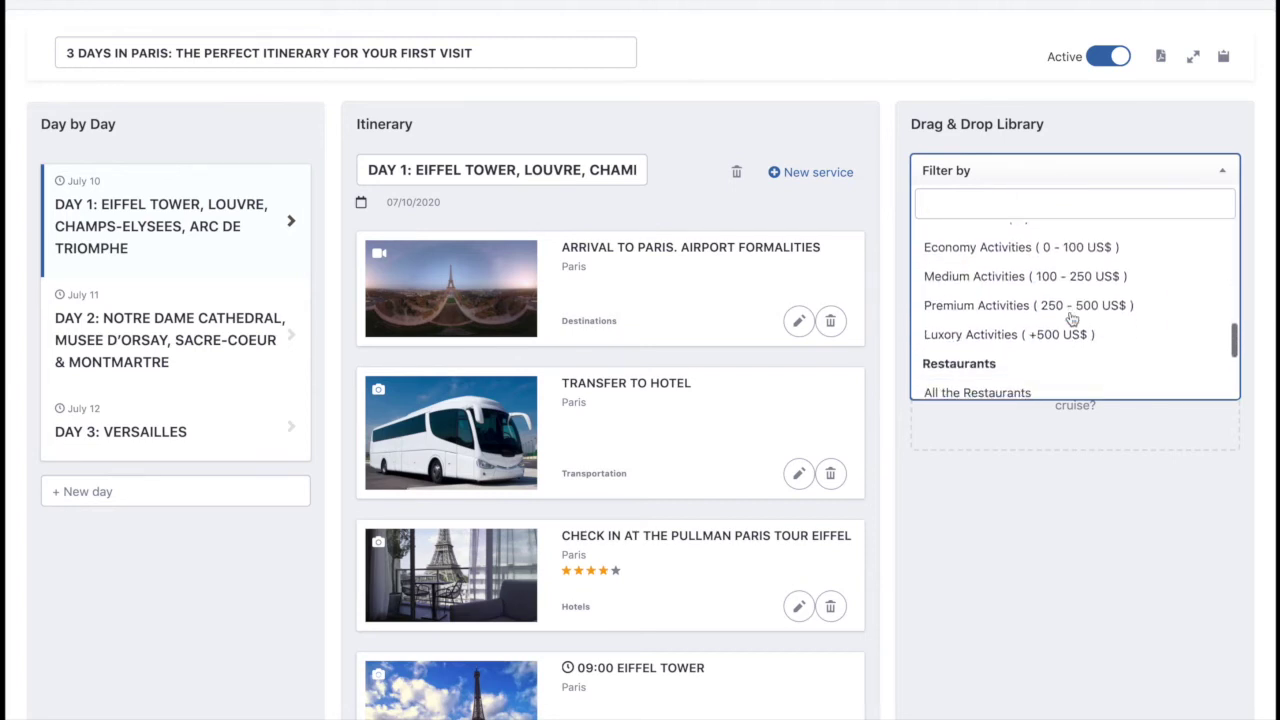
scroll(1072, 319, "down", 1)
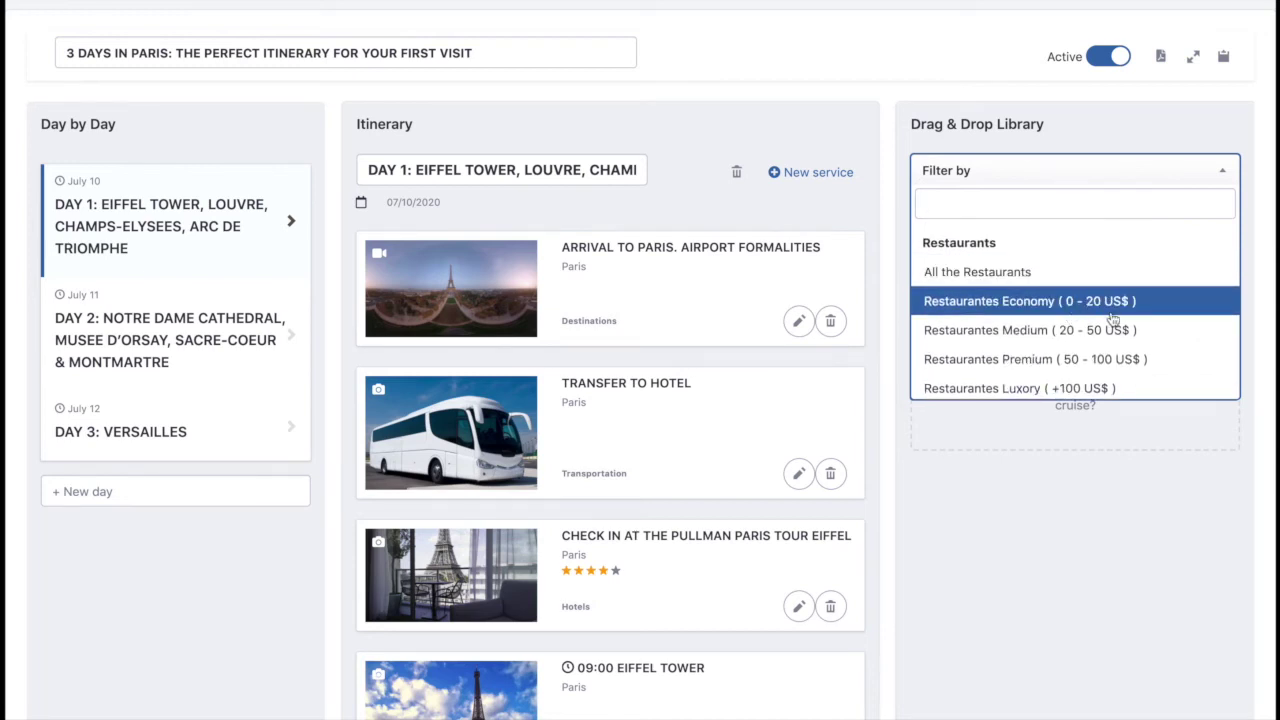
scroll(1113, 319, "down", 1)
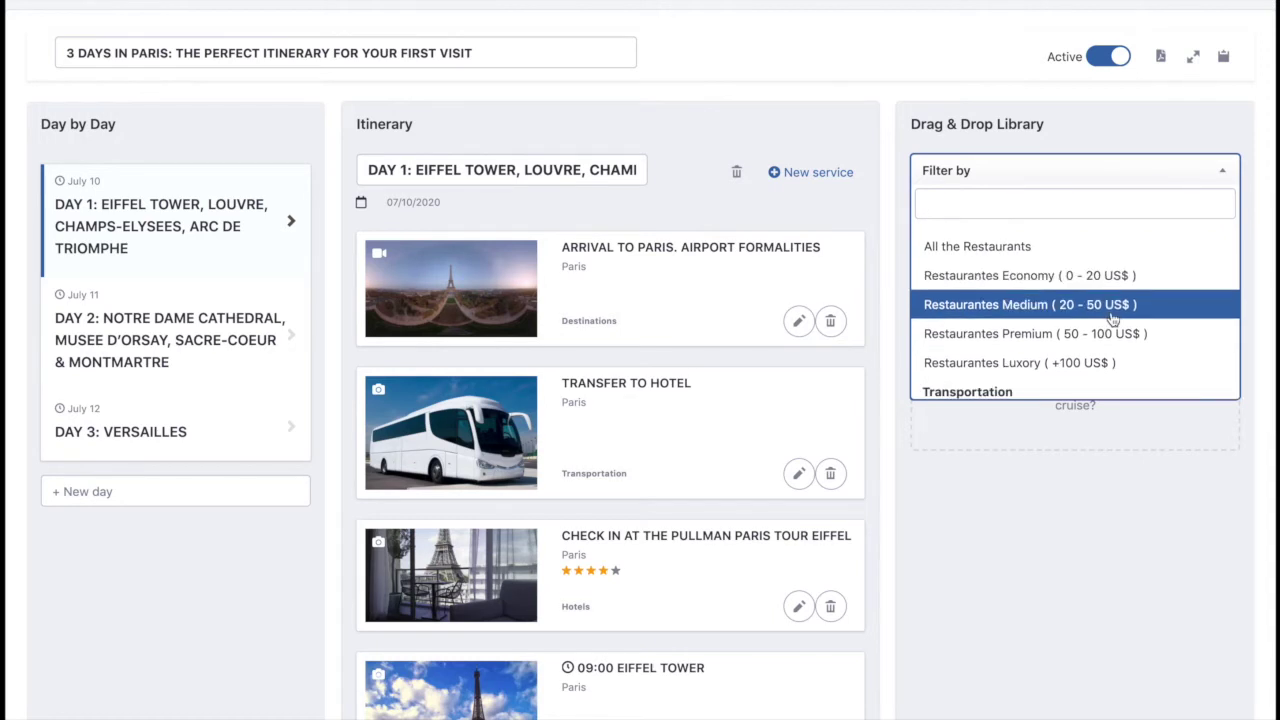
scroll(1113, 319, "down", 1)
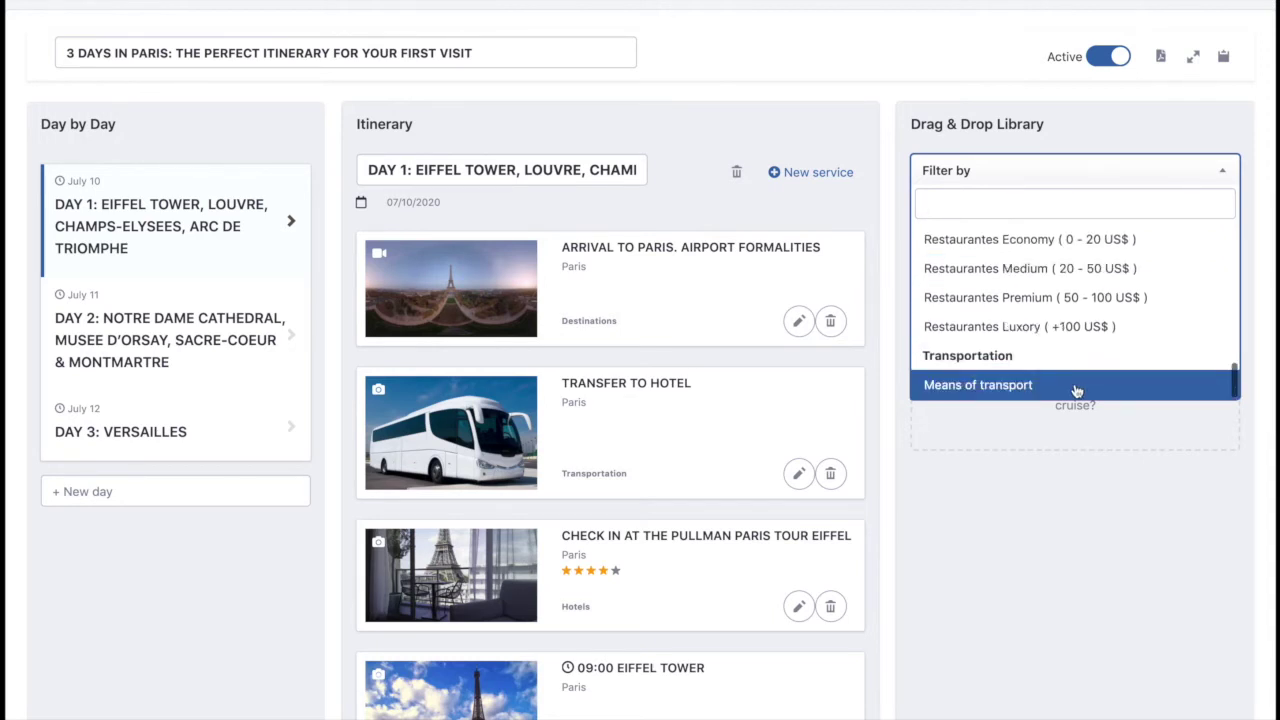
scroll(1077, 386, "up", 1)
scroll(1077, 386, "up", 2)
left_click(1035, 308)
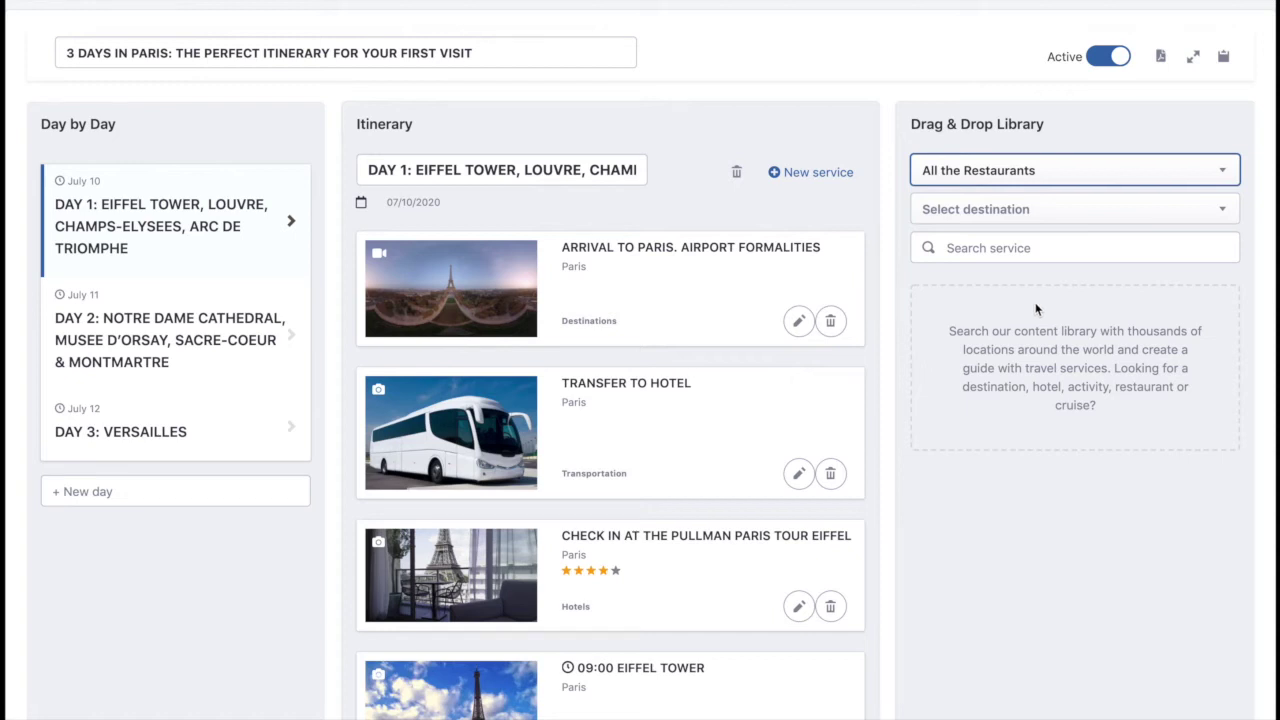
- Search the library's destinations for "paris" and select Paris: France
left_click(1118, 222)
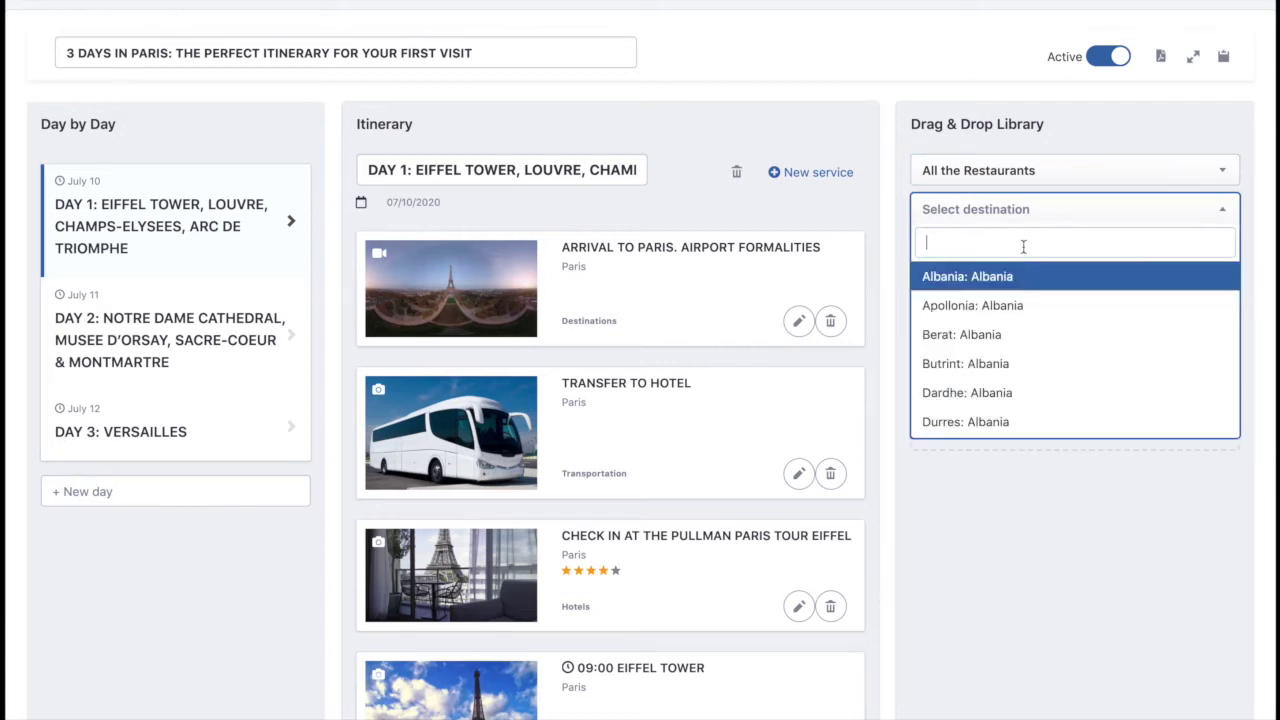
type("paris")
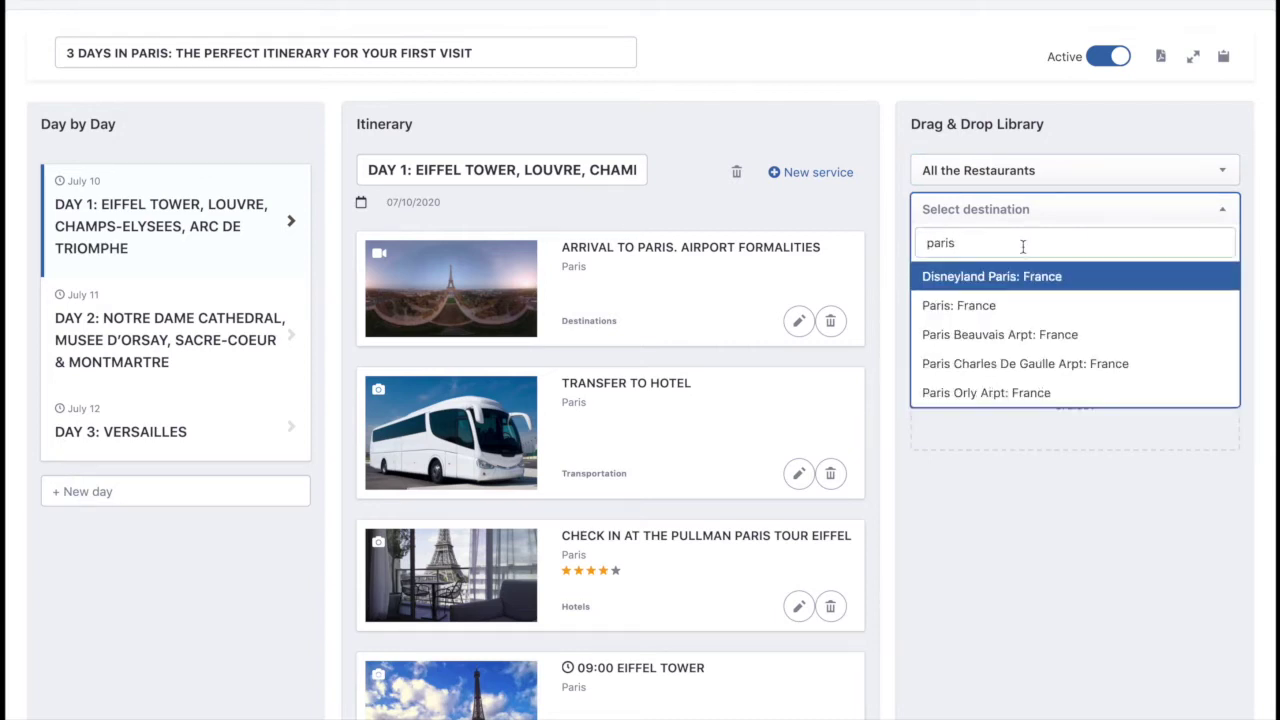
left_click(1010, 306)
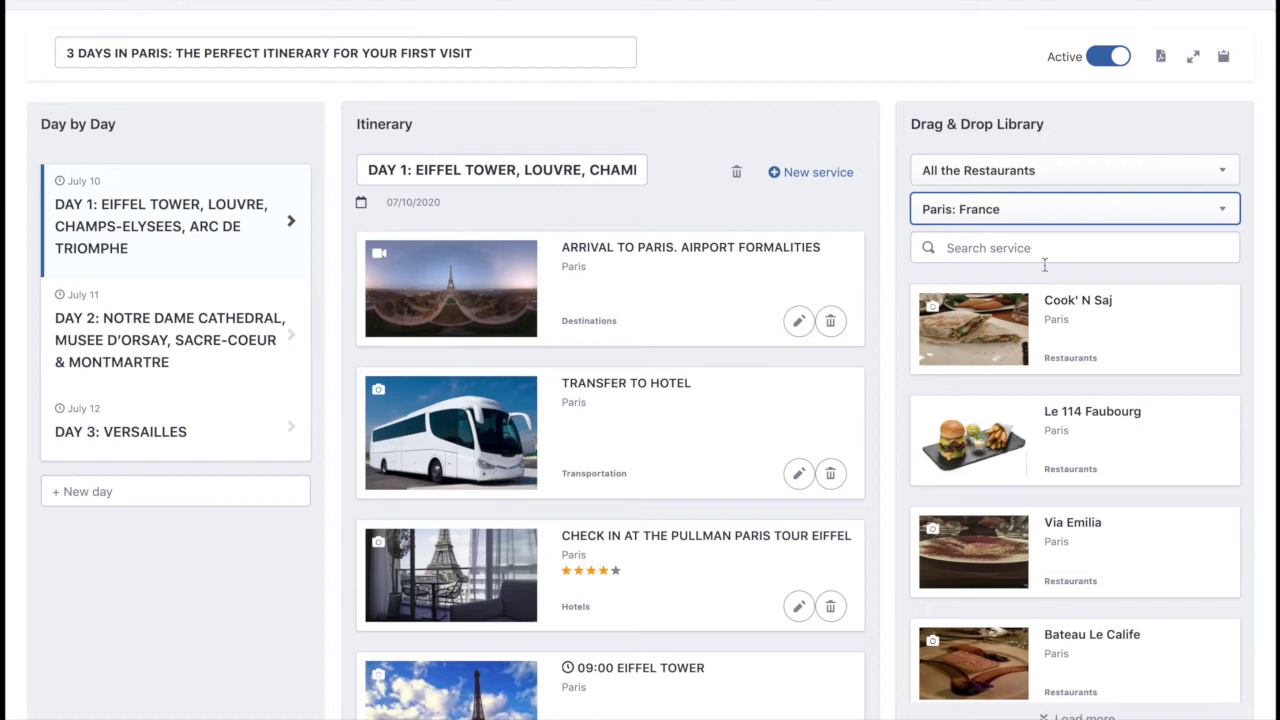
- Browse the Paris restaurants and add Marche Ou Crepe to Day 1 between the hotel transfer and the hotel check-in
scroll(1133, 334, "down", 2)
scroll(1133, 334, "down", 7)
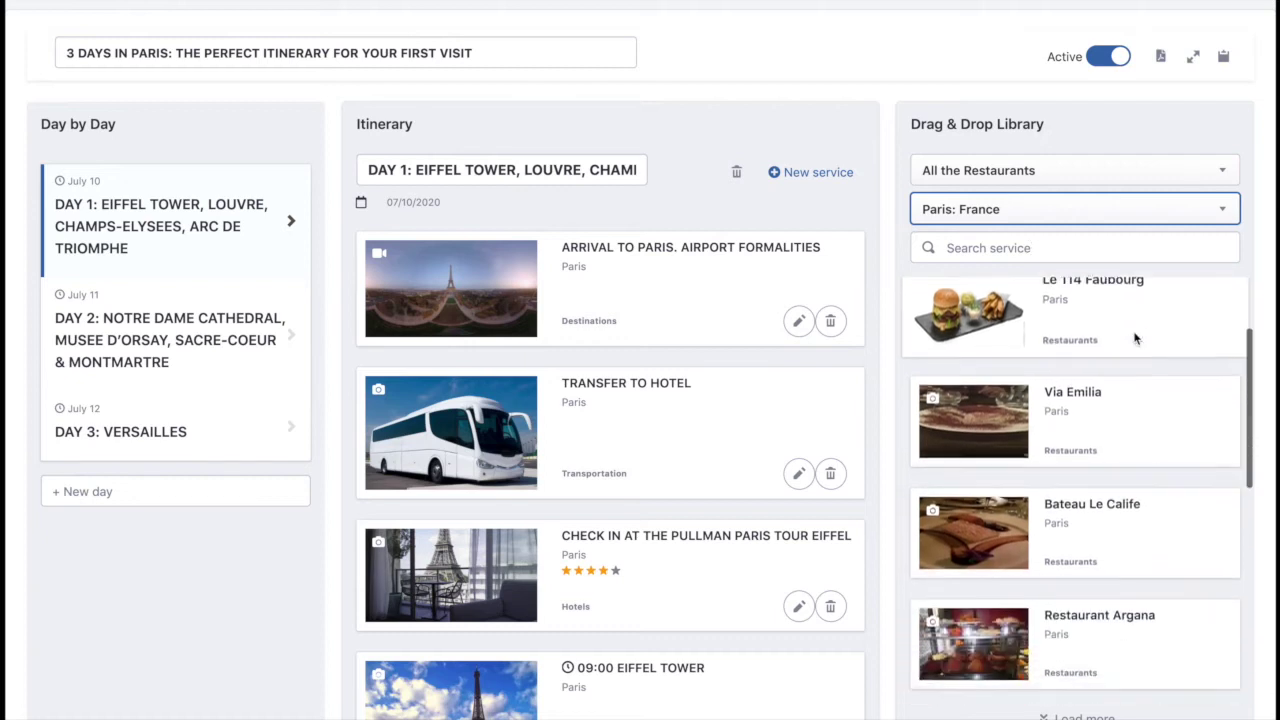
scroll(1133, 334, "down", 4)
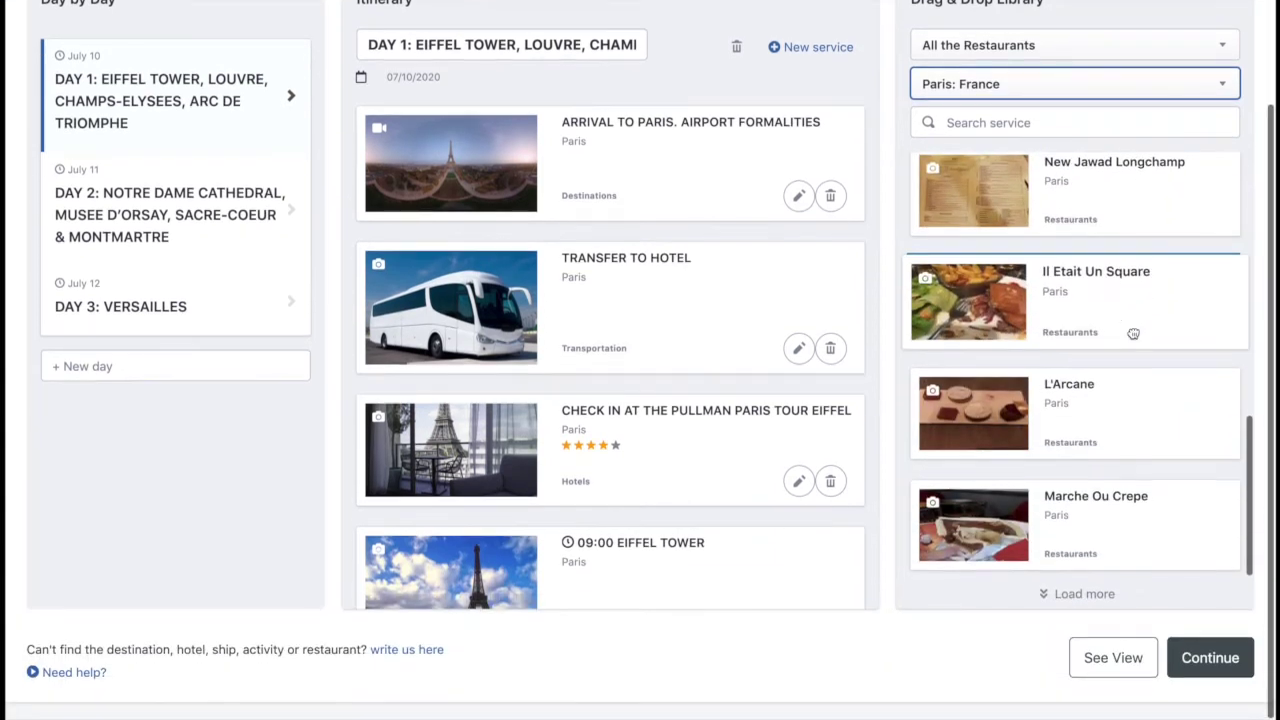
left_click(1094, 595)
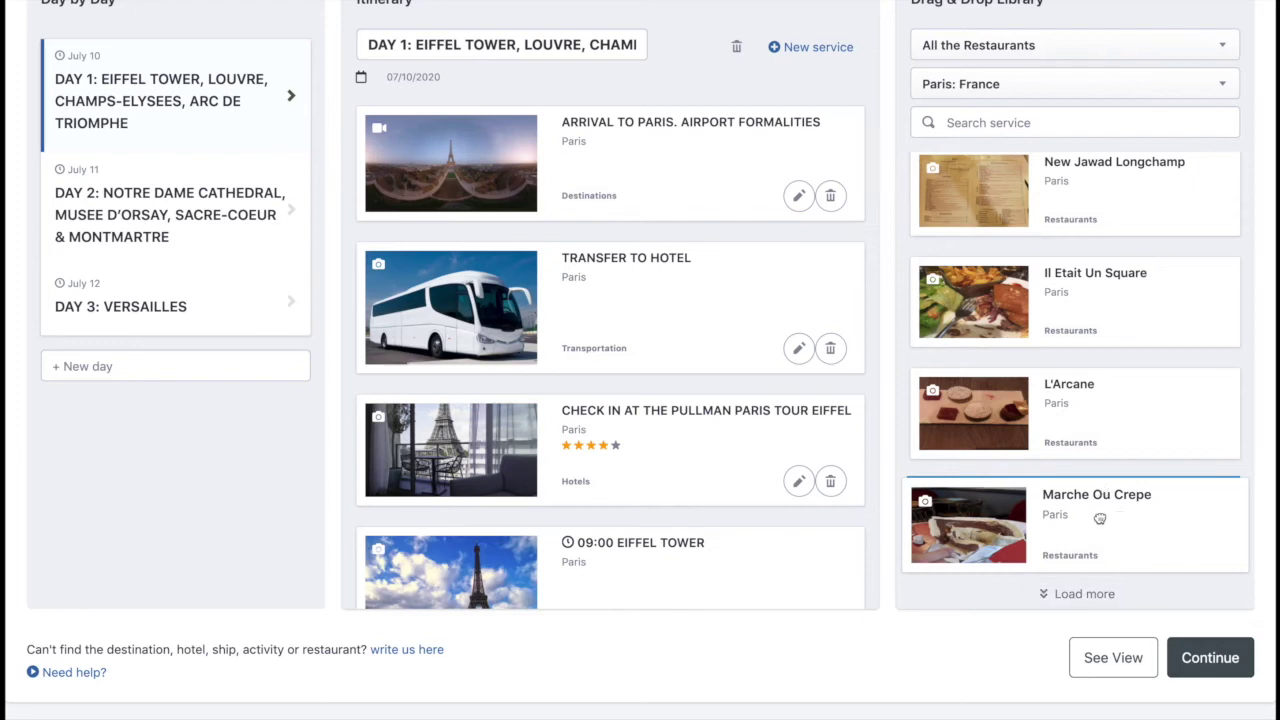
left_click_drag(1100, 519, 709, 471)
scroll(708, 468, "down", 3)
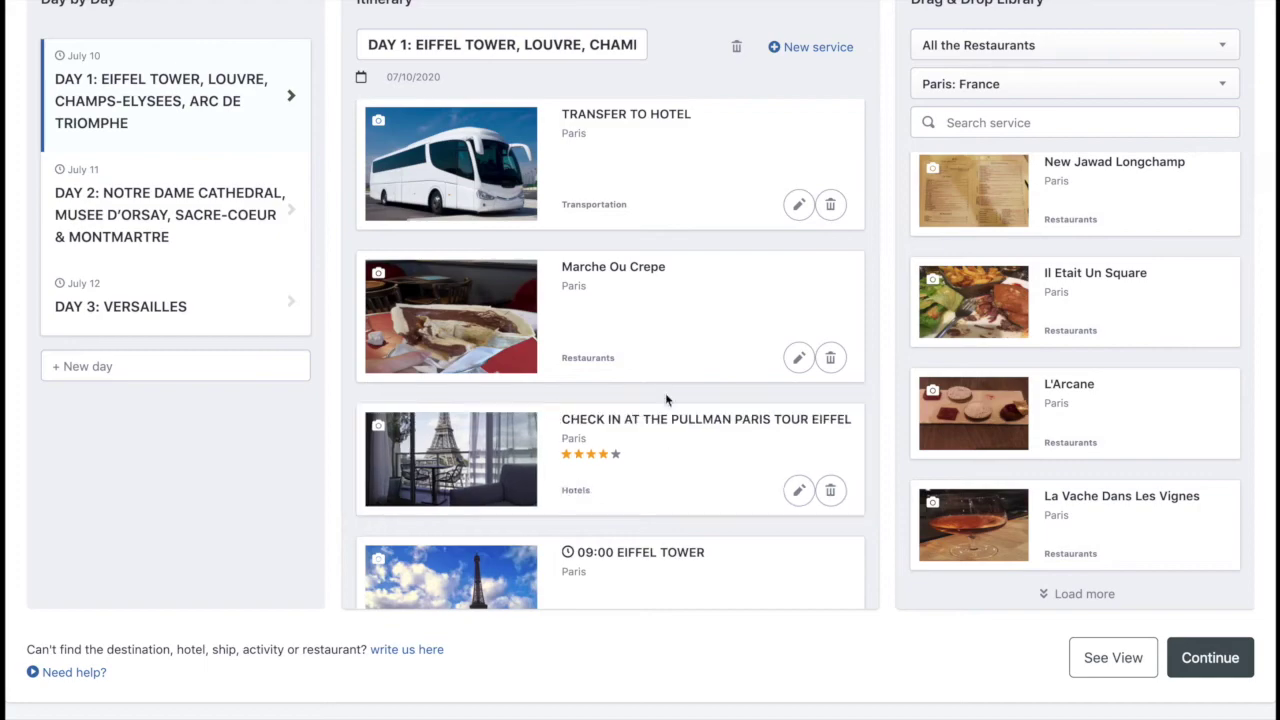
- Open the Marche Ou Crepe service for editing and review its description and title field
left_click(799, 357)
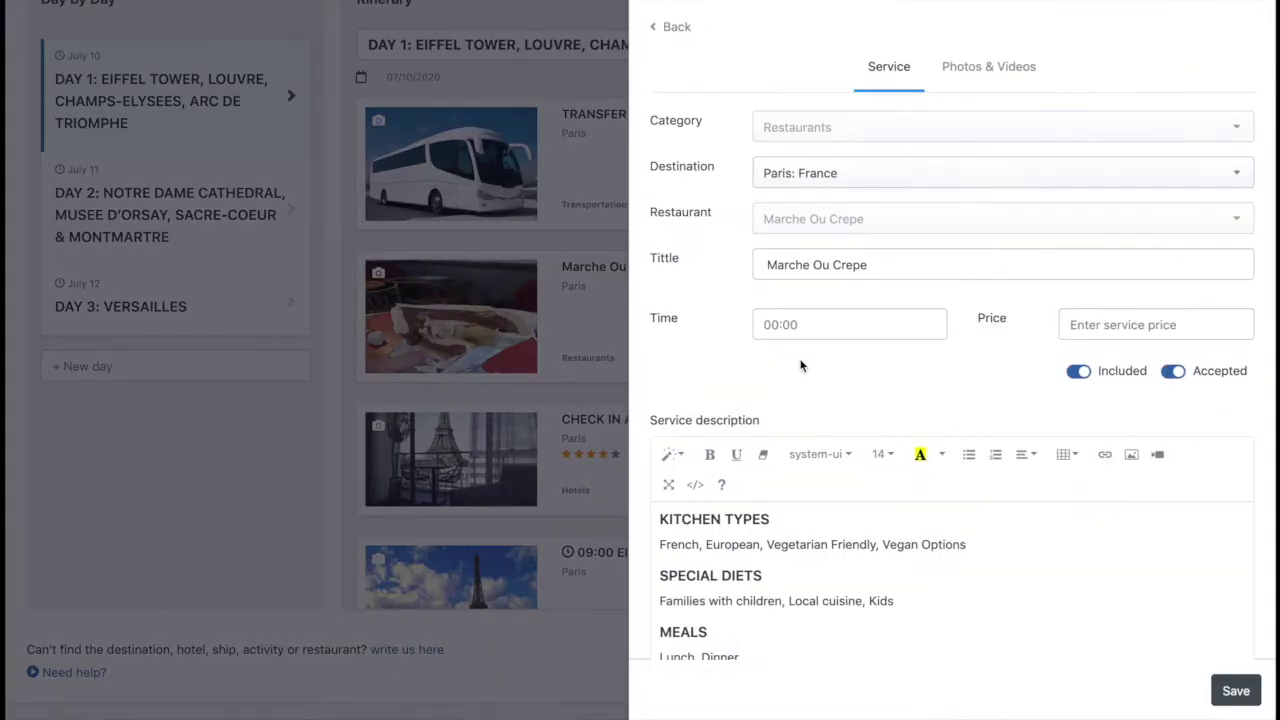
scroll(866, 591, "down", 2)
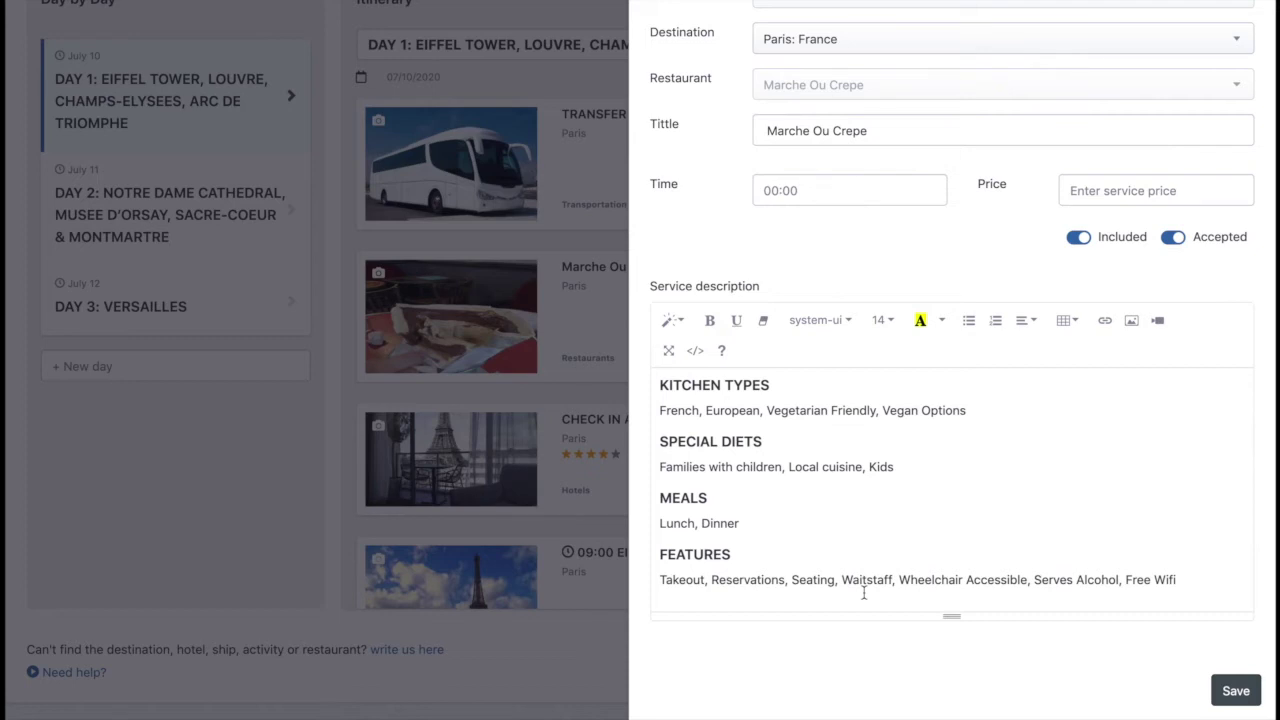
scroll(864, 593, "up", 1)
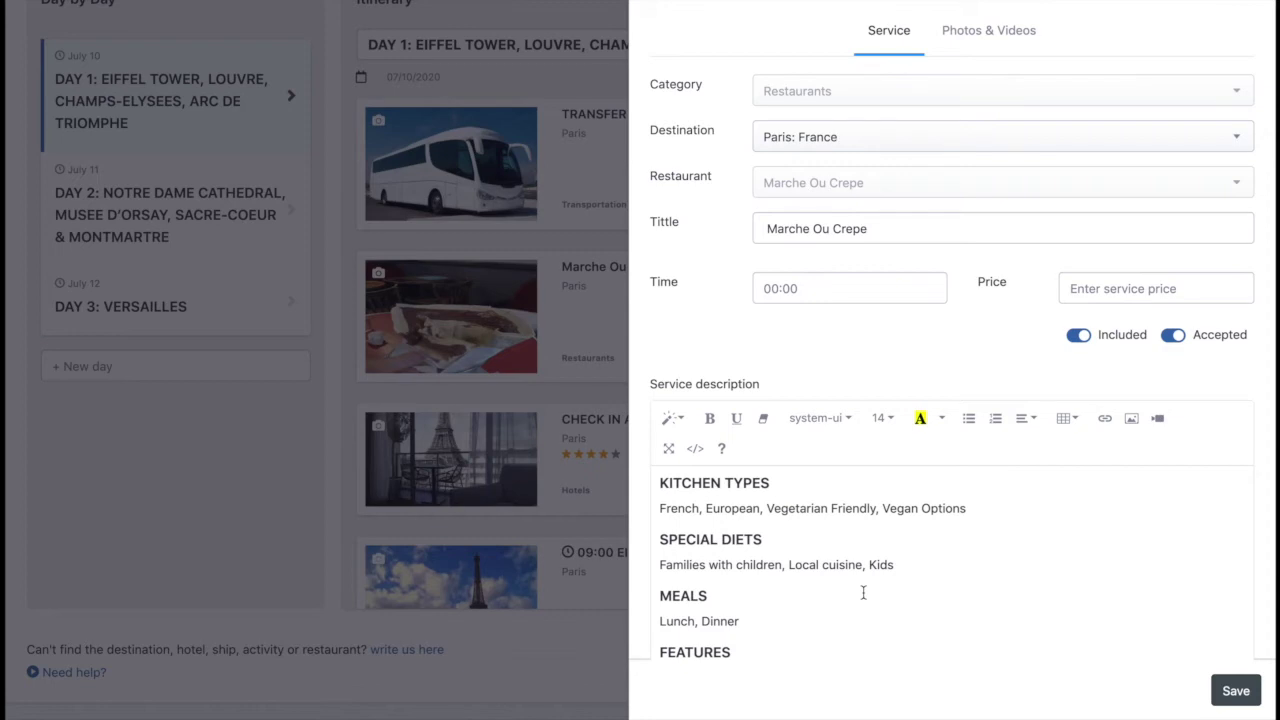
left_click(891, 231)
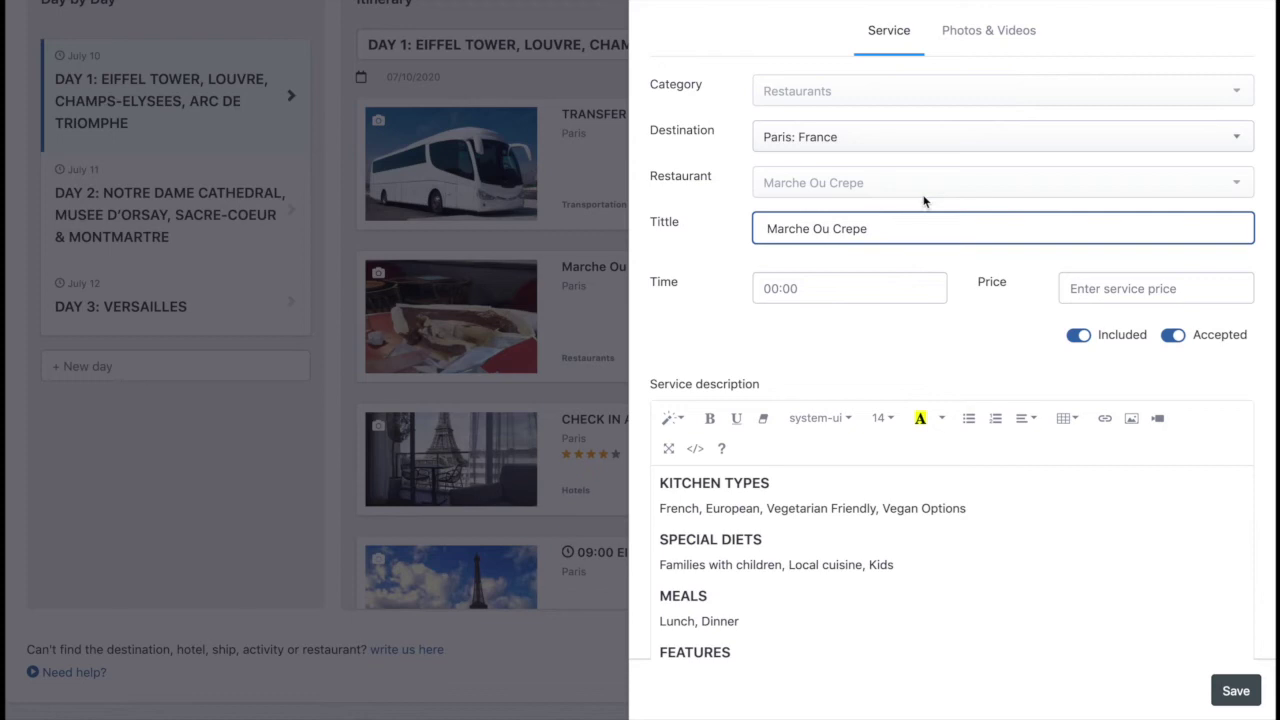
- Set the Marche Ou Crepe service's time to 08:00 and its price to 20
left_click(770, 290)
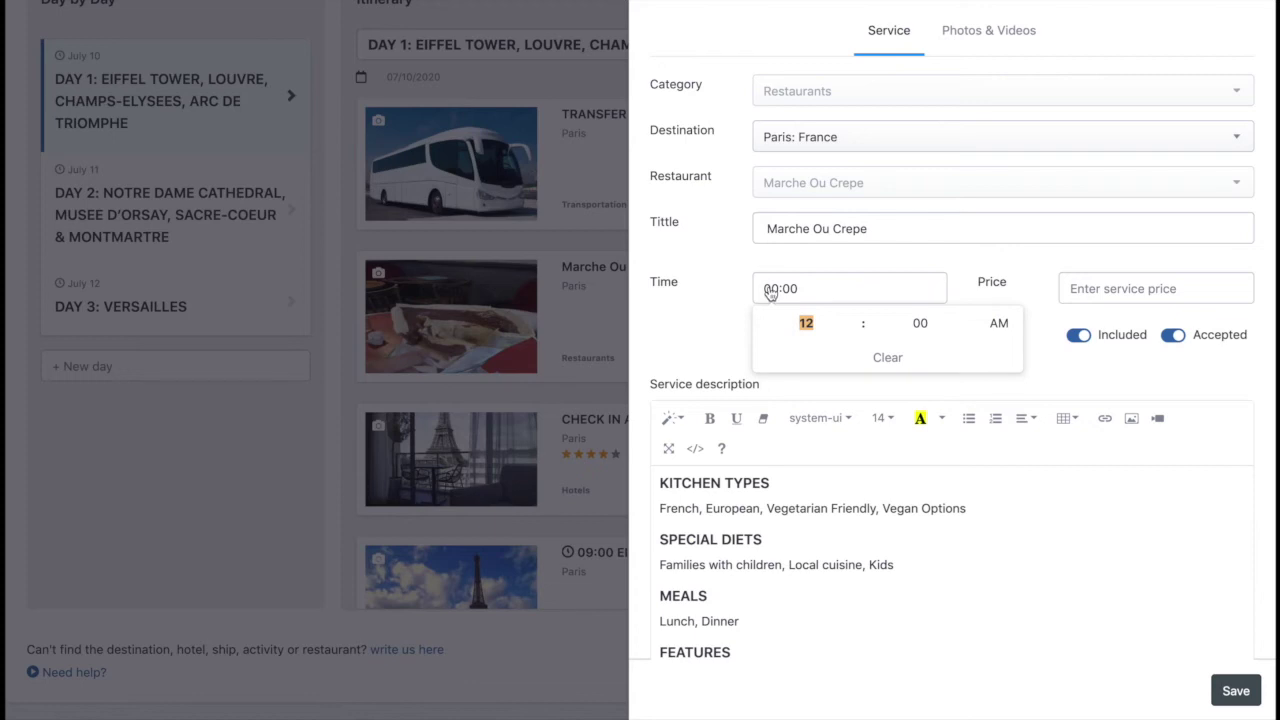
type("8")
left_click(1095, 393)
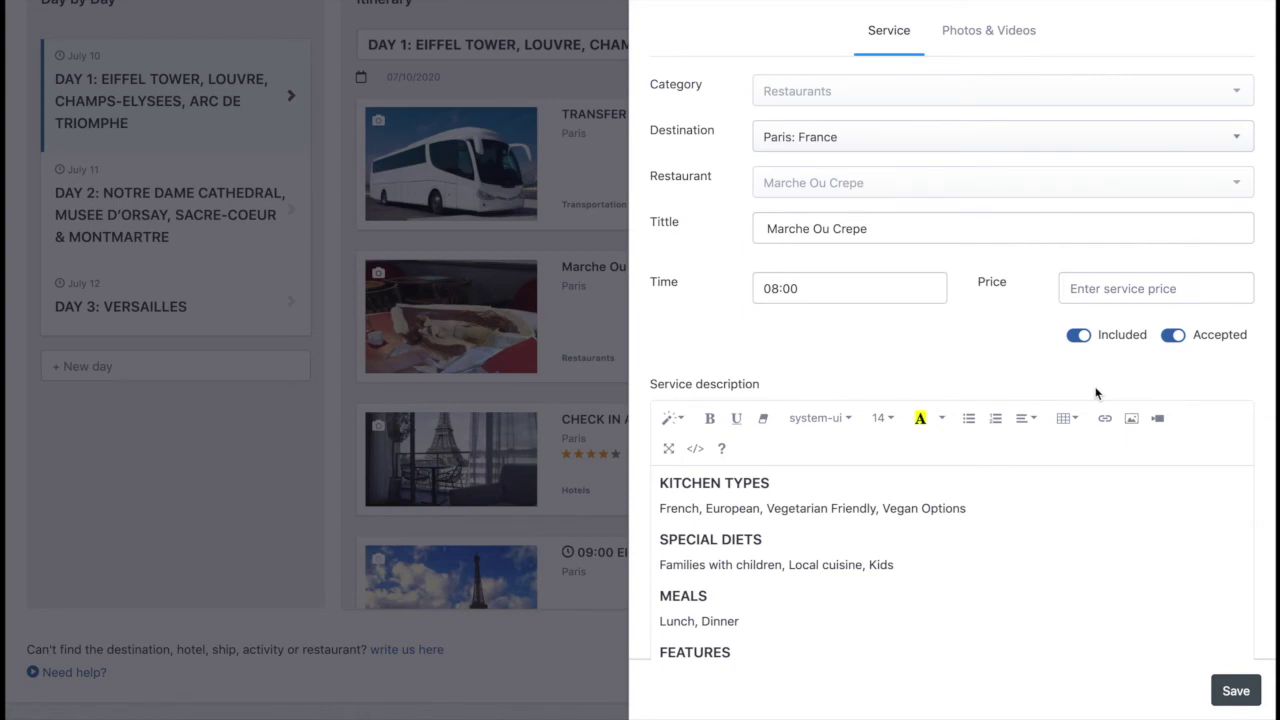
left_click(1144, 285)
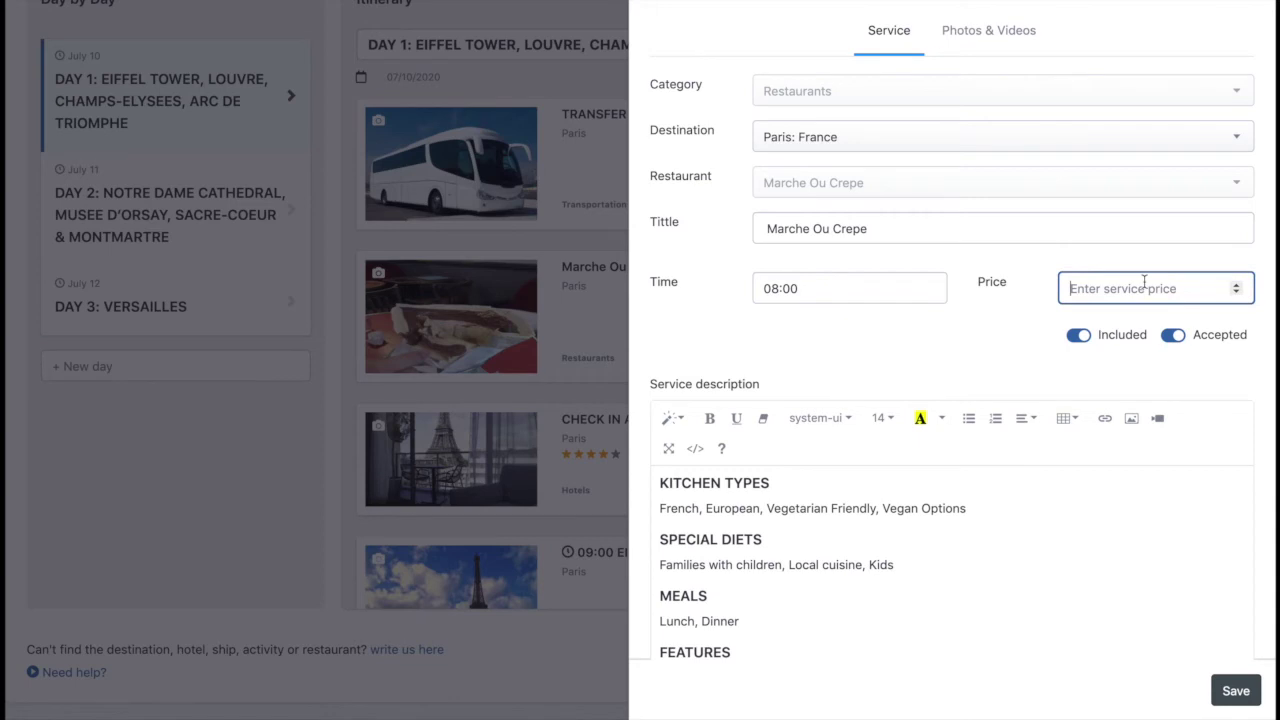
type("20")
left_click(1041, 345)
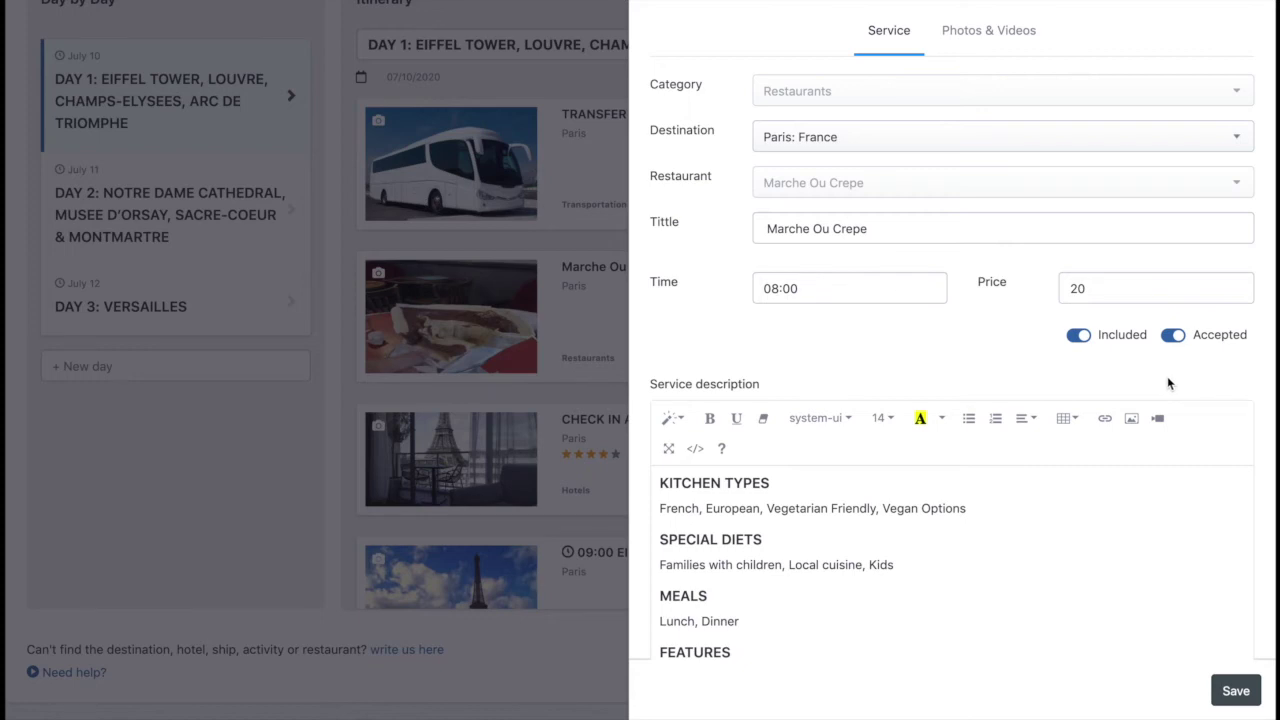
- Copy the entire service description, delete it and paste it back into the description
scroll(1024, 536, "down", 2)
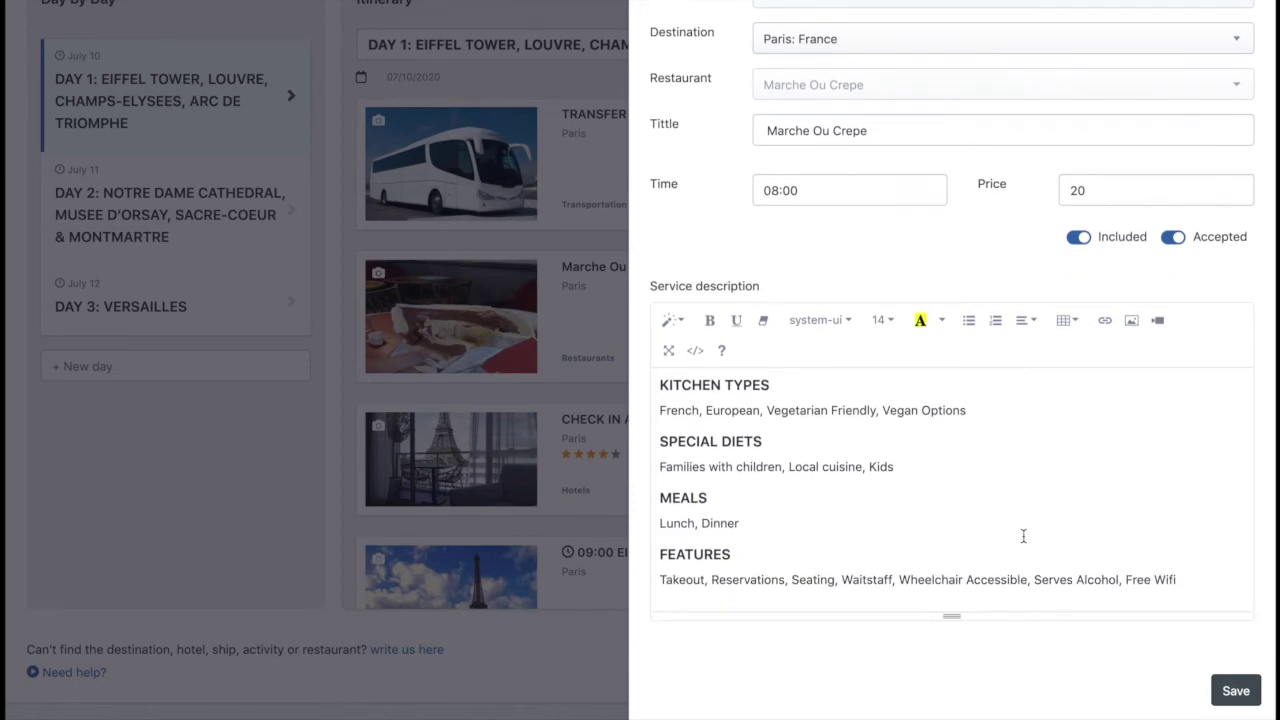
left_click_drag(660, 383, 1196, 580)
key("ctrl+c")
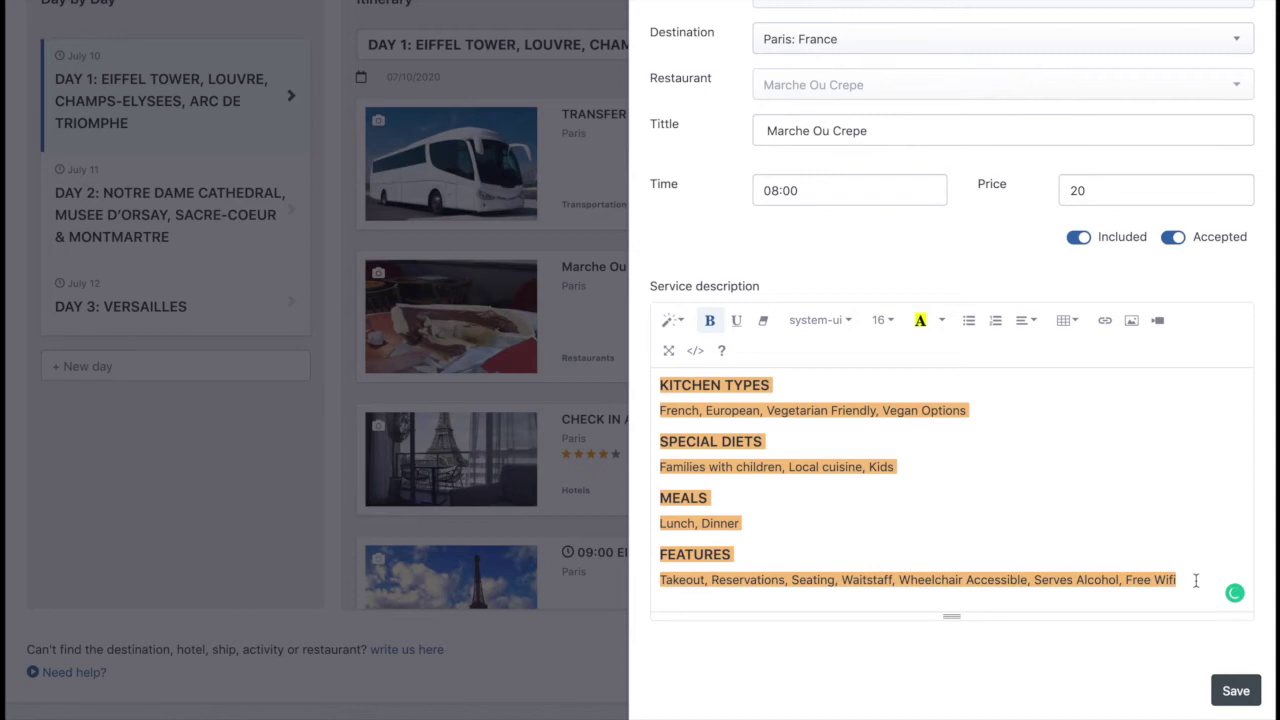
key("BackSpace")
key("ctrl+v")
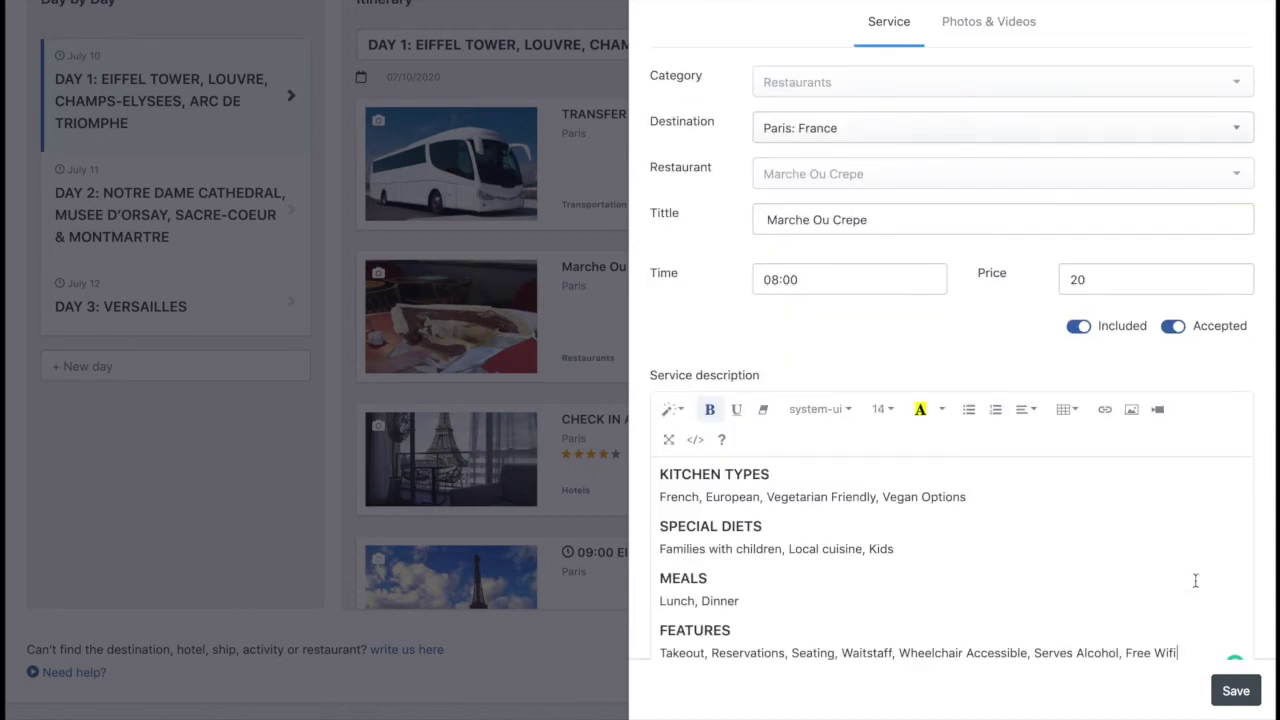
- Insert the image file 304.jpg into the description on a new line between the Special Diets and Meals sections
left_click(1026, 562)
key("Return")
key("Return")
left_click(869, 590)
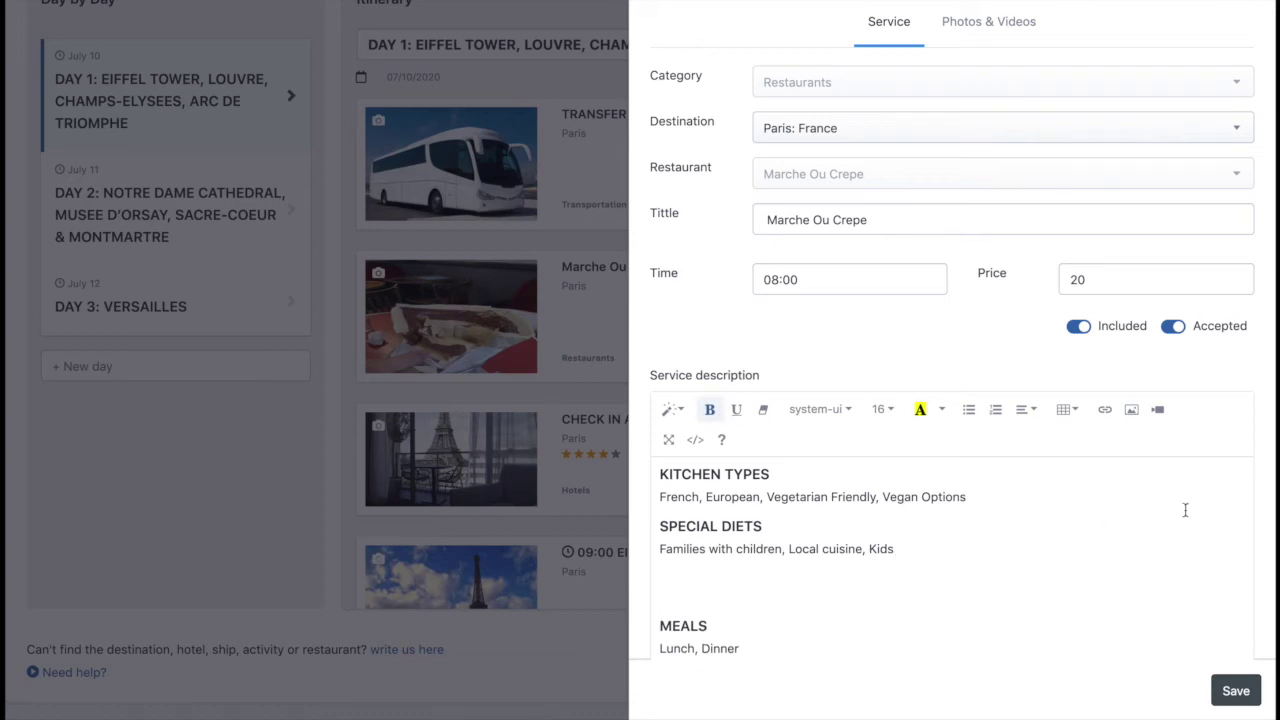
left_click(1131, 412)
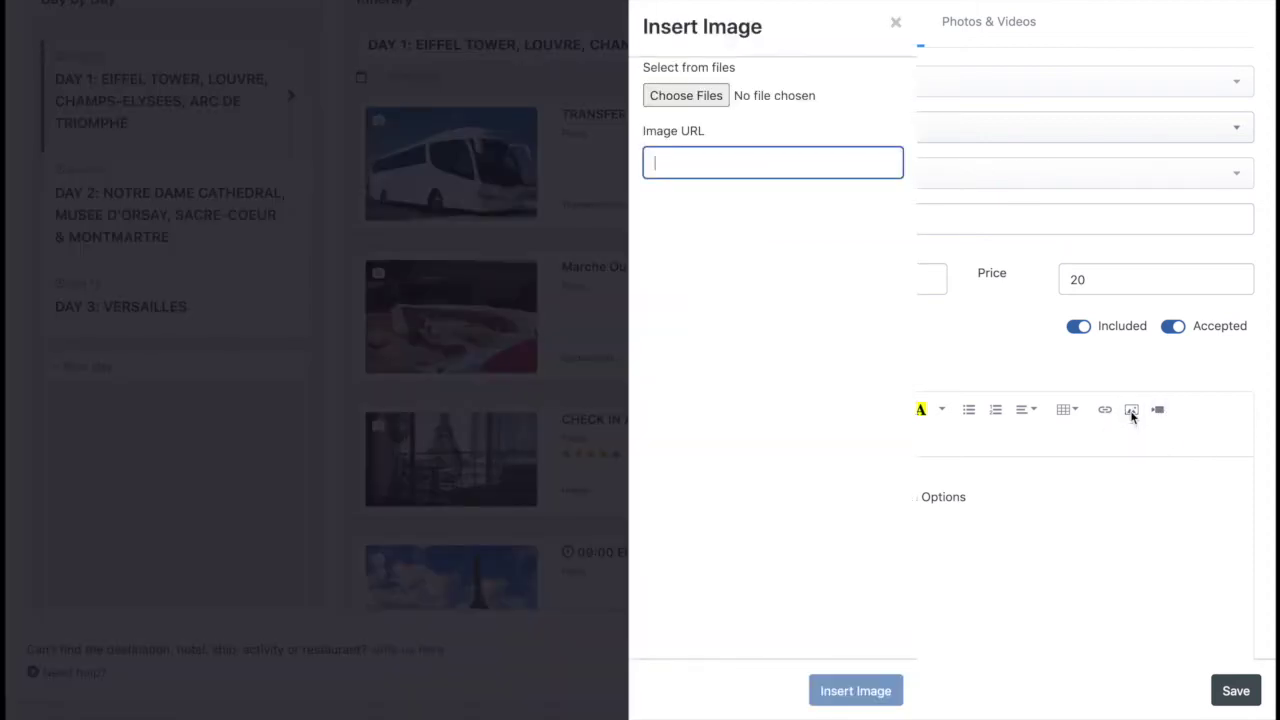
left_click(700, 97)
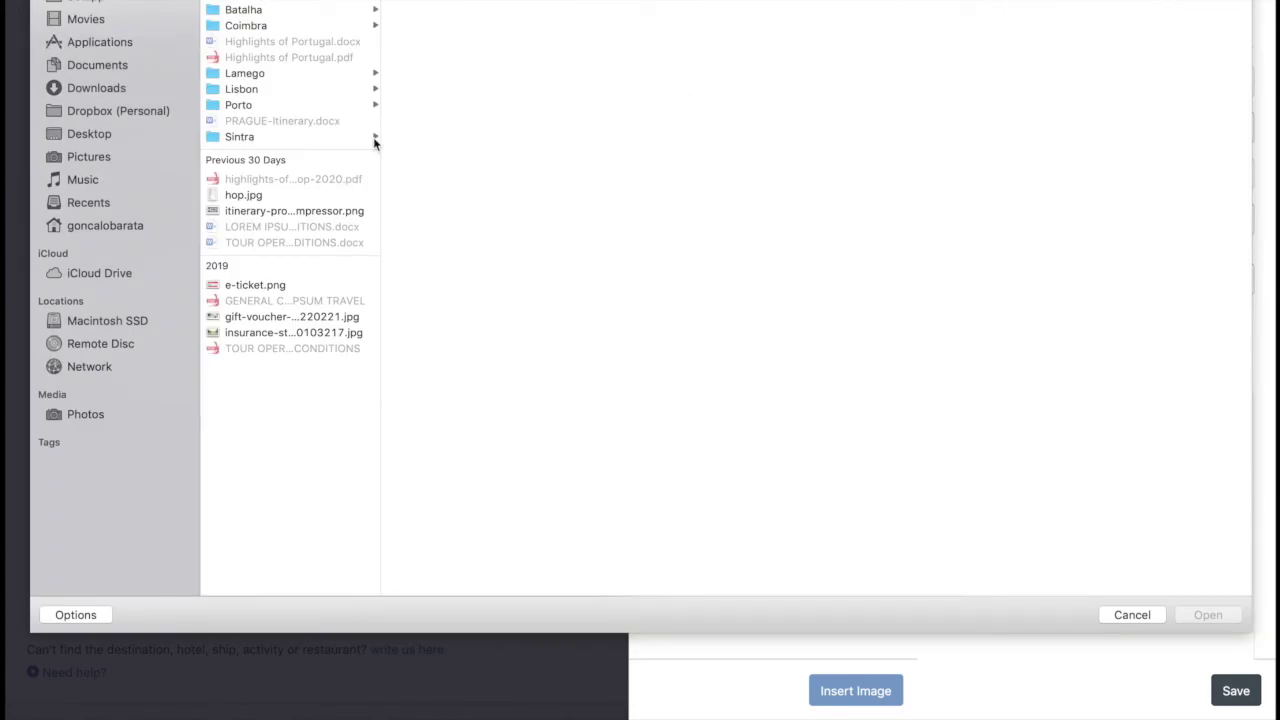
left_click(600, 1)
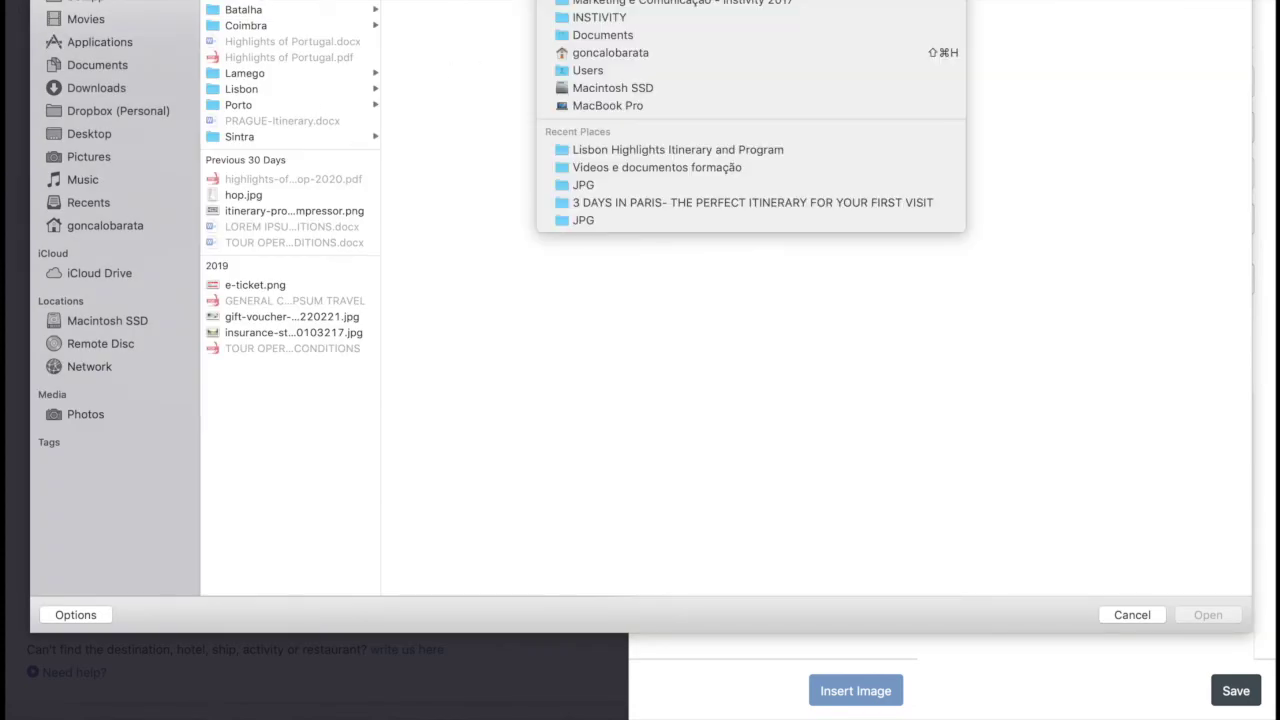
left_click(663, 202)
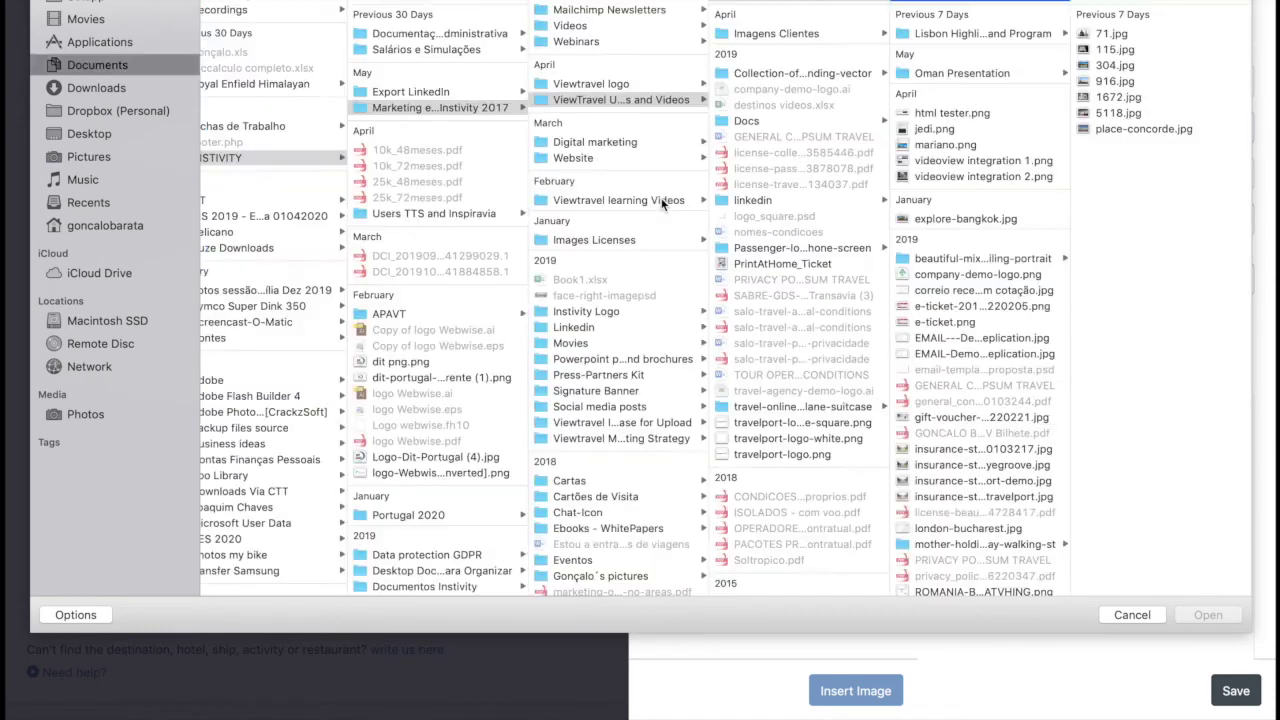
left_click(1110, 65)
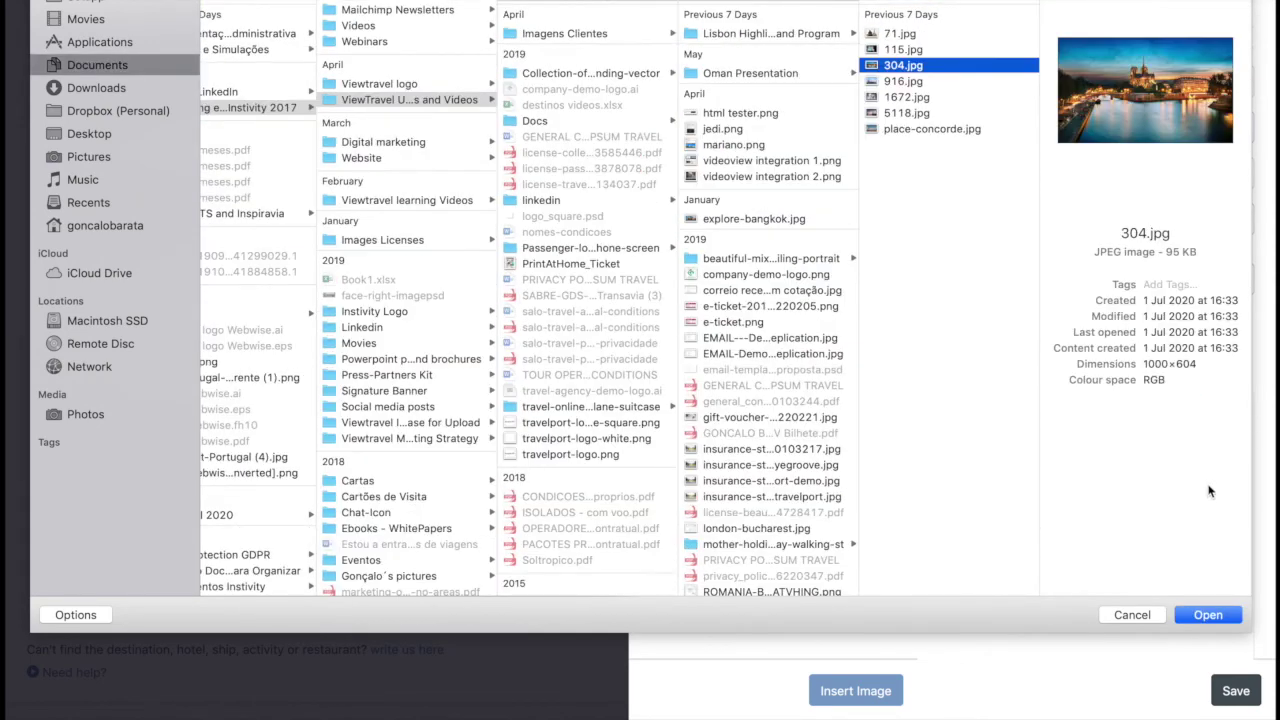
left_click(1214, 618)
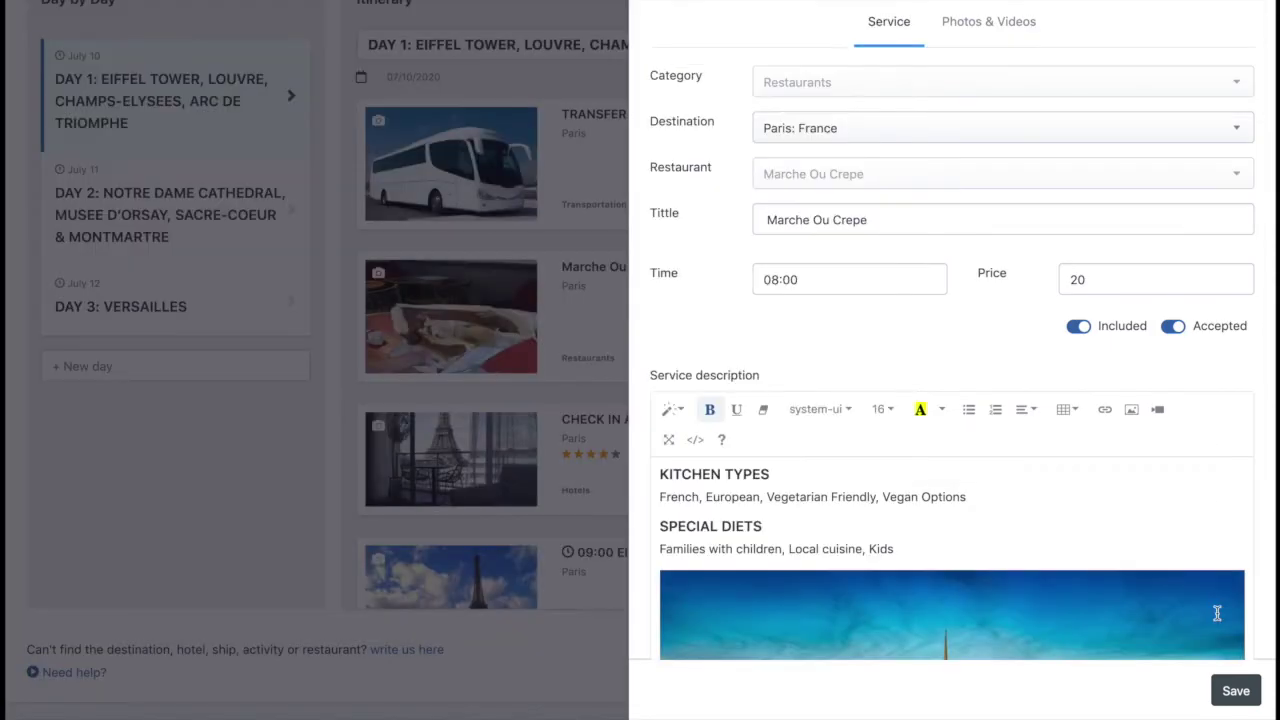
- Delete the inserted image and the extra blank lines from the service description
scroll(1218, 540, "down", 5)
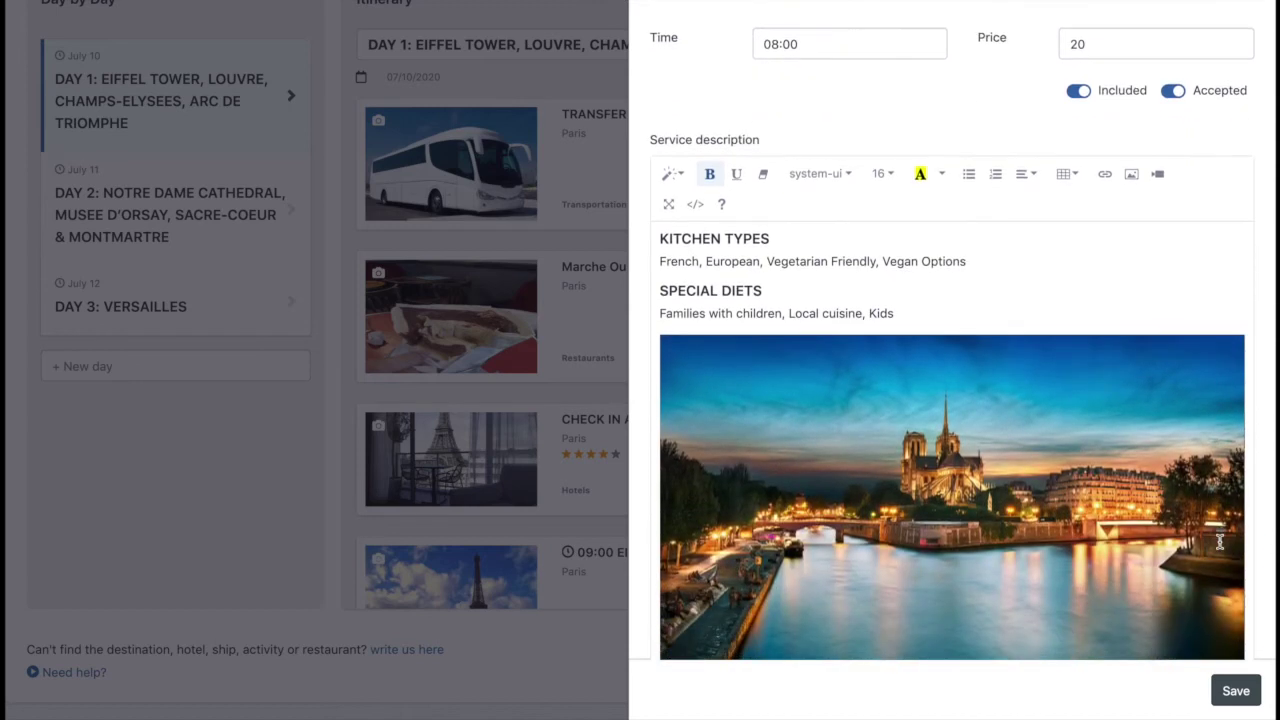
scroll(1219, 540, "down", 2)
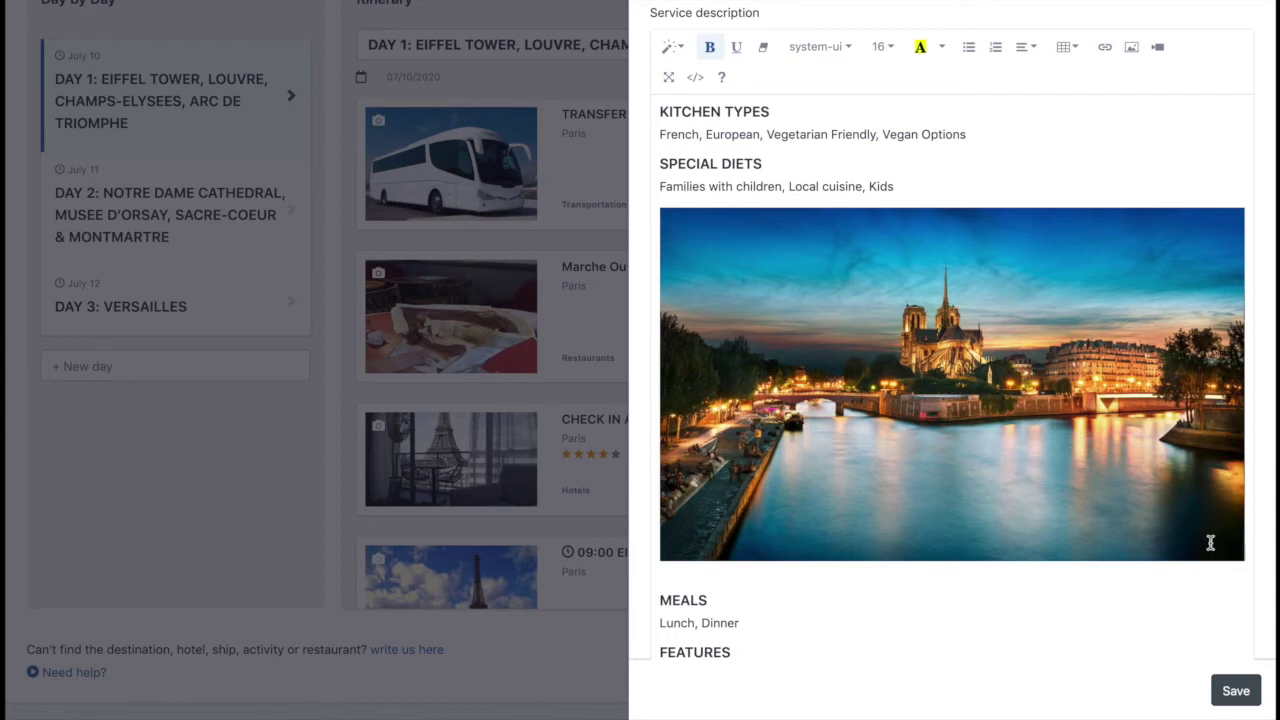
left_click(1078, 467)
key("Delete")
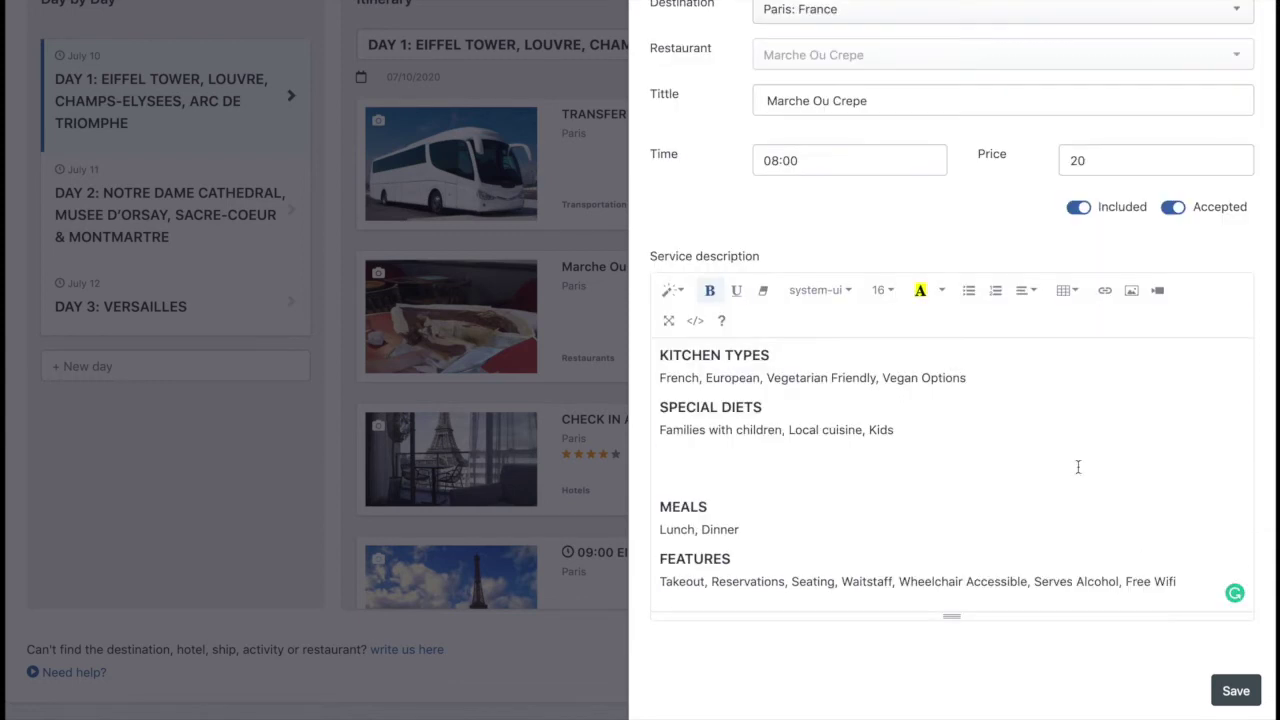
key("BackSpace")
key("BackSpace")
type("s")
left_click(962, 484)
key("BackSpace")
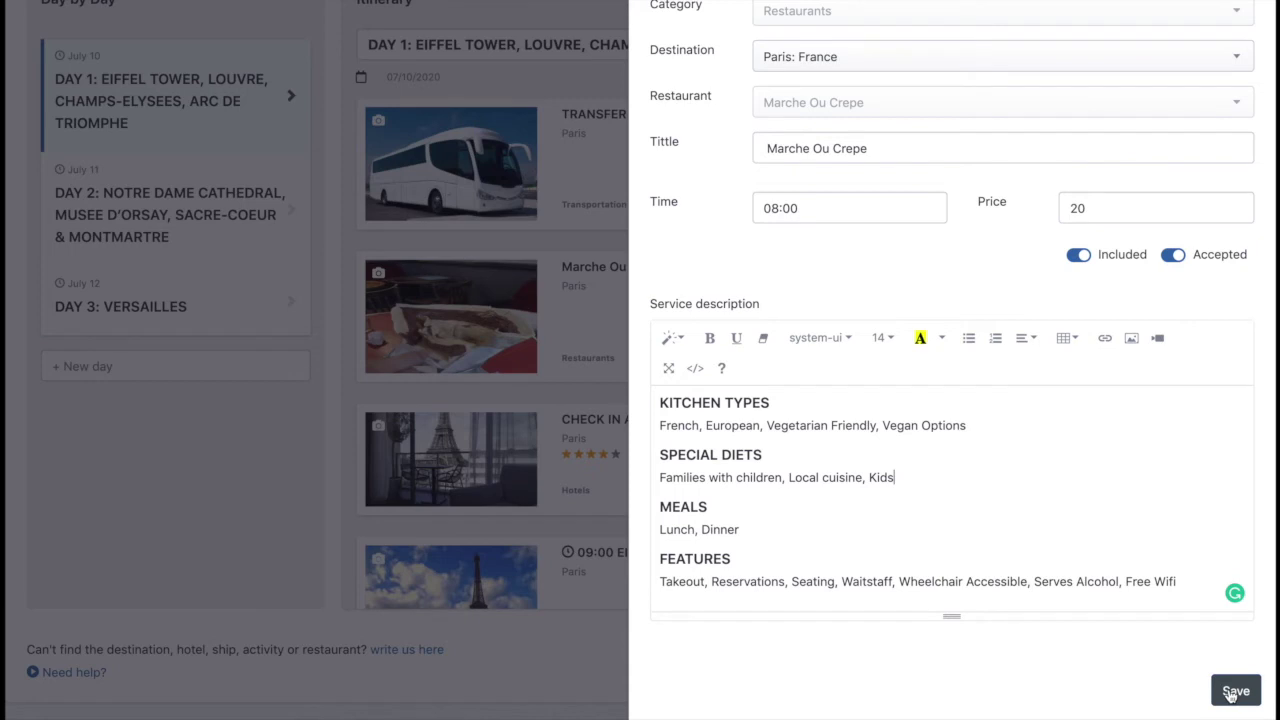
- Save the edited Marche Ou Crepe service
scroll(1070, 588, "up", 2)
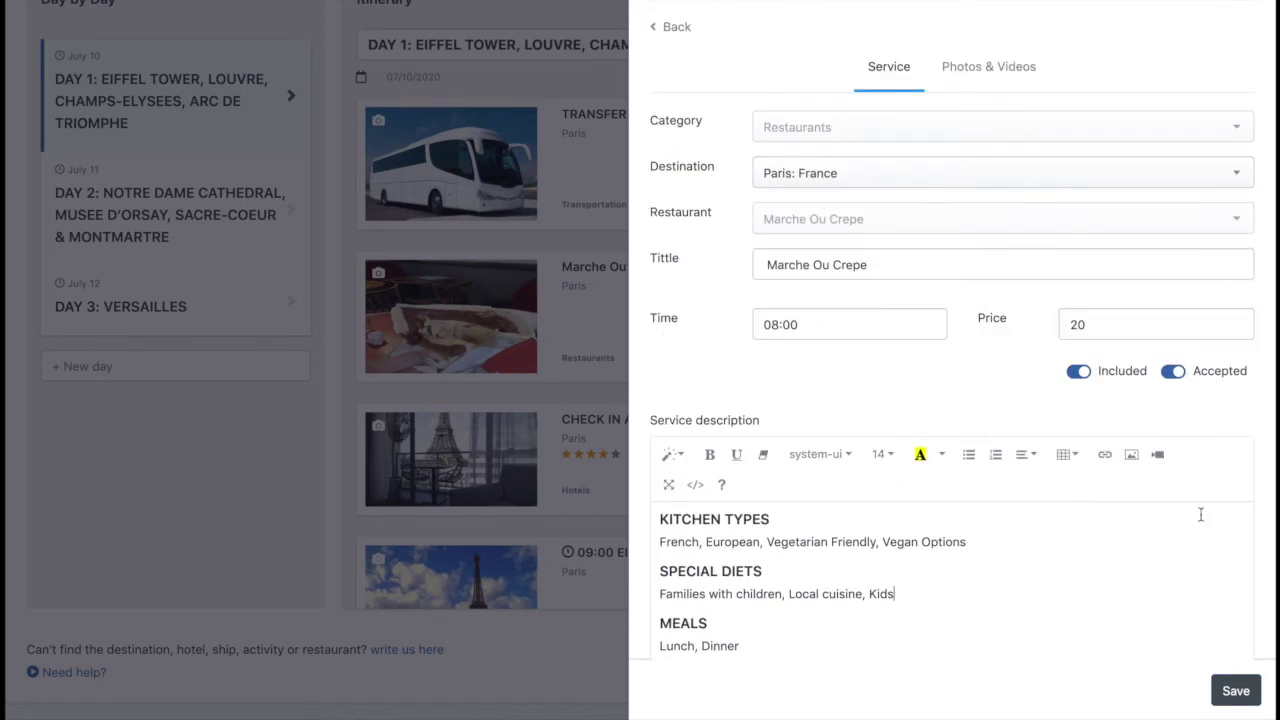
scroll(1200, 514, "down", 2)
left_click(1234, 692)
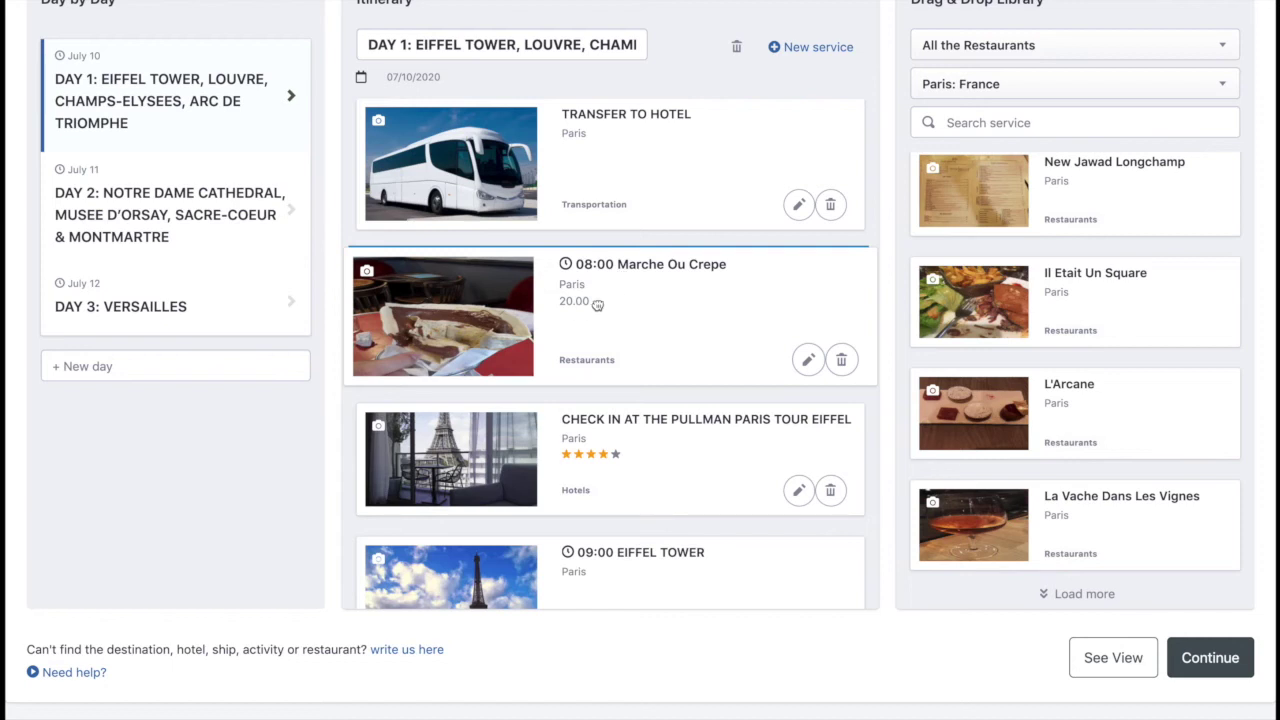
- Reopen the Marche Ou Crepe service, copy its title, and return to the itinerary without saving
left_click(808, 360)
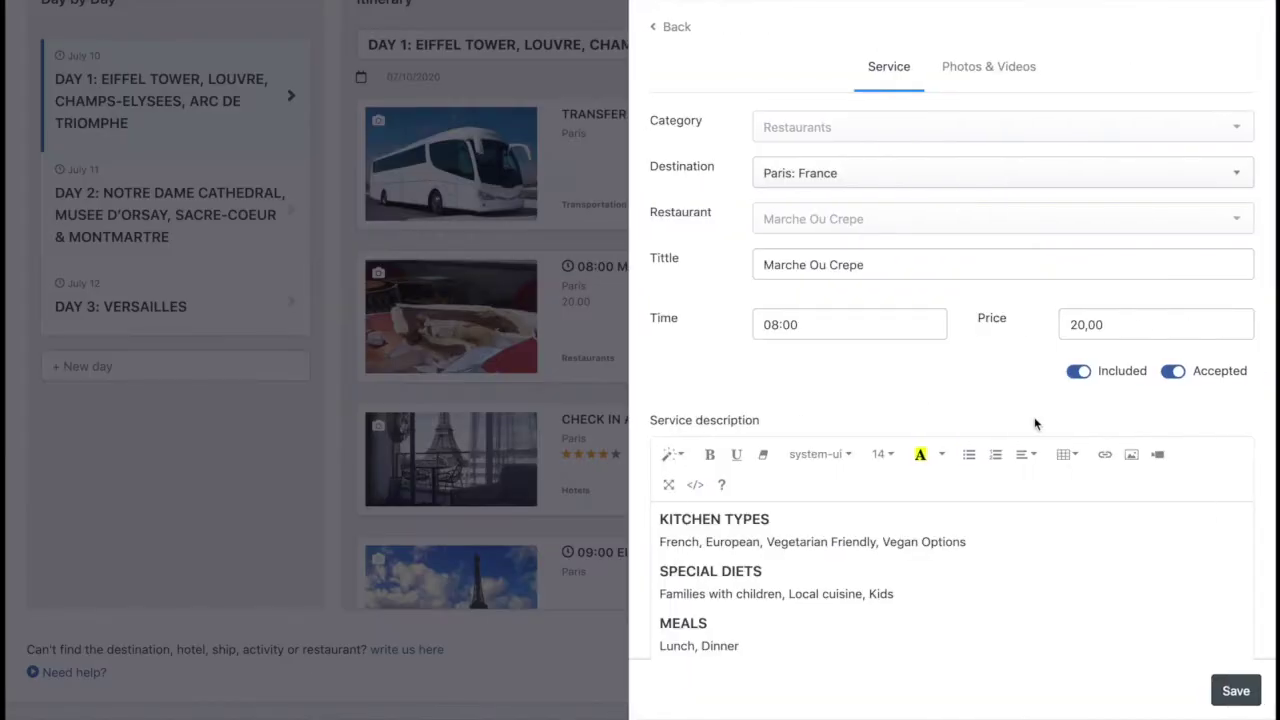
left_click_drag(881, 271, 729, 265)
key("ctrl+c")
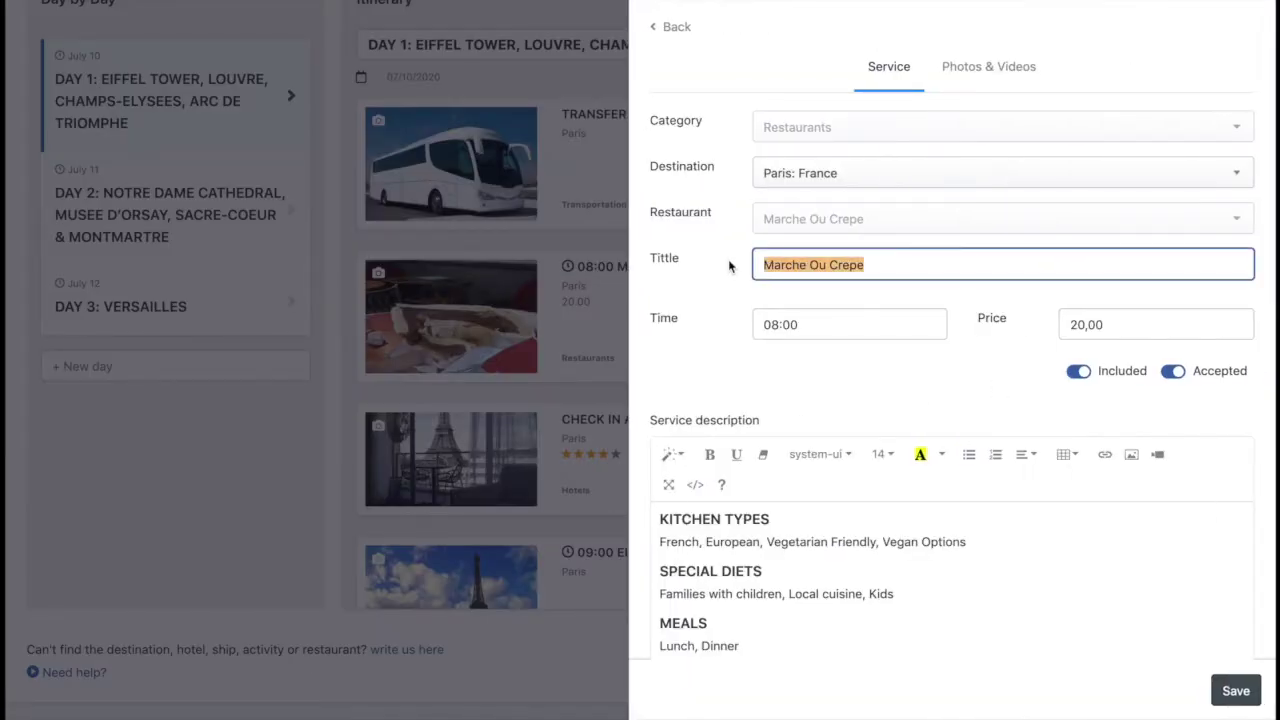
left_click(676, 30)
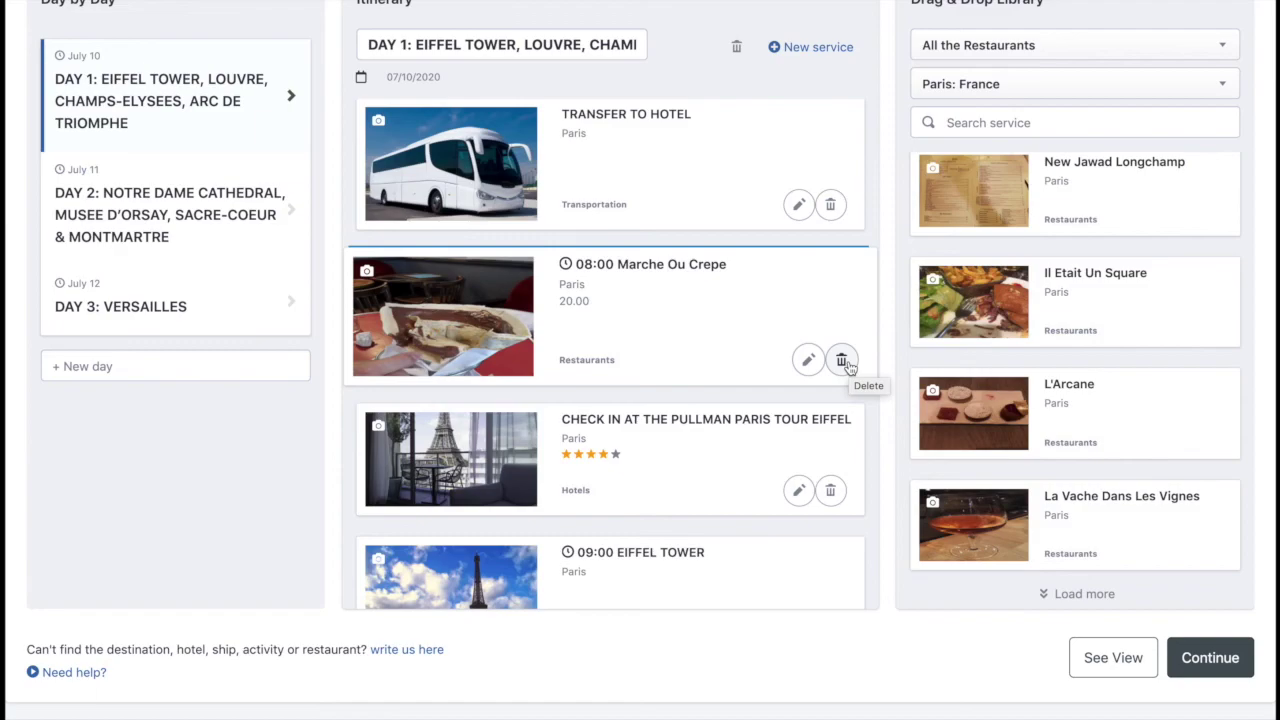
- Review the photo and video options of the Marche Ou Crepe service and return to the itinerary
left_click(810, 363)
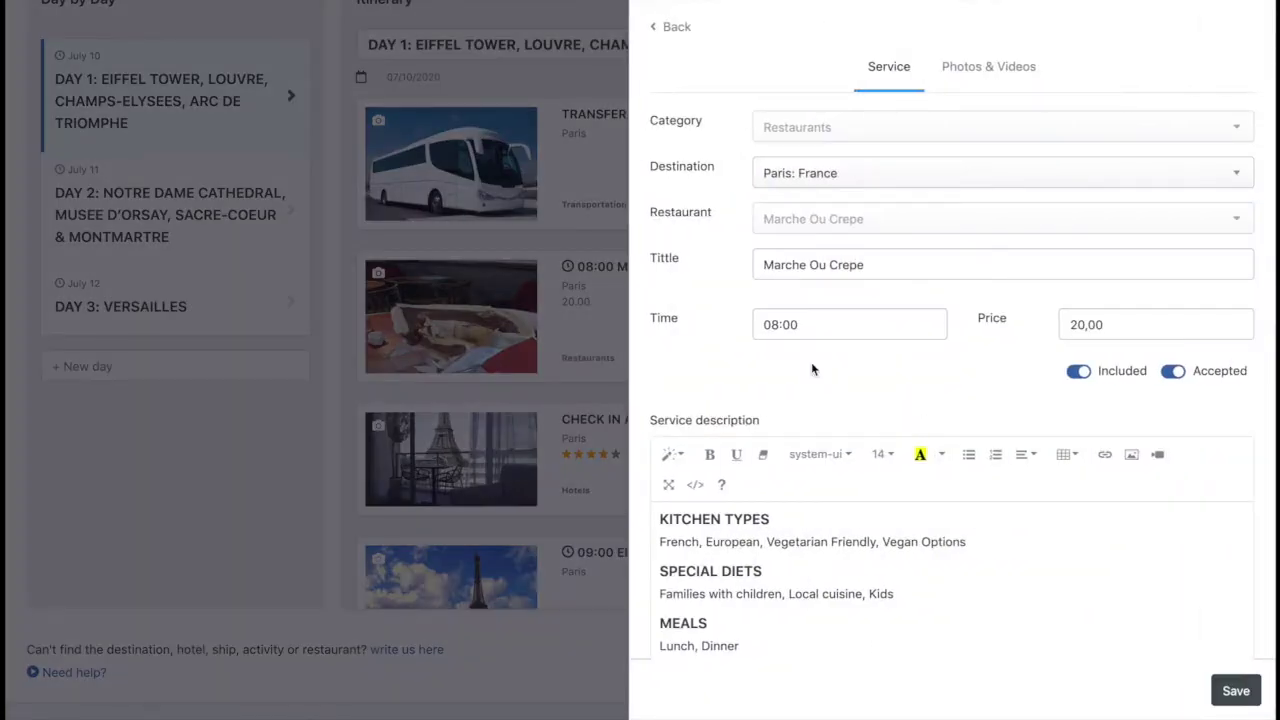
left_click(981, 72)
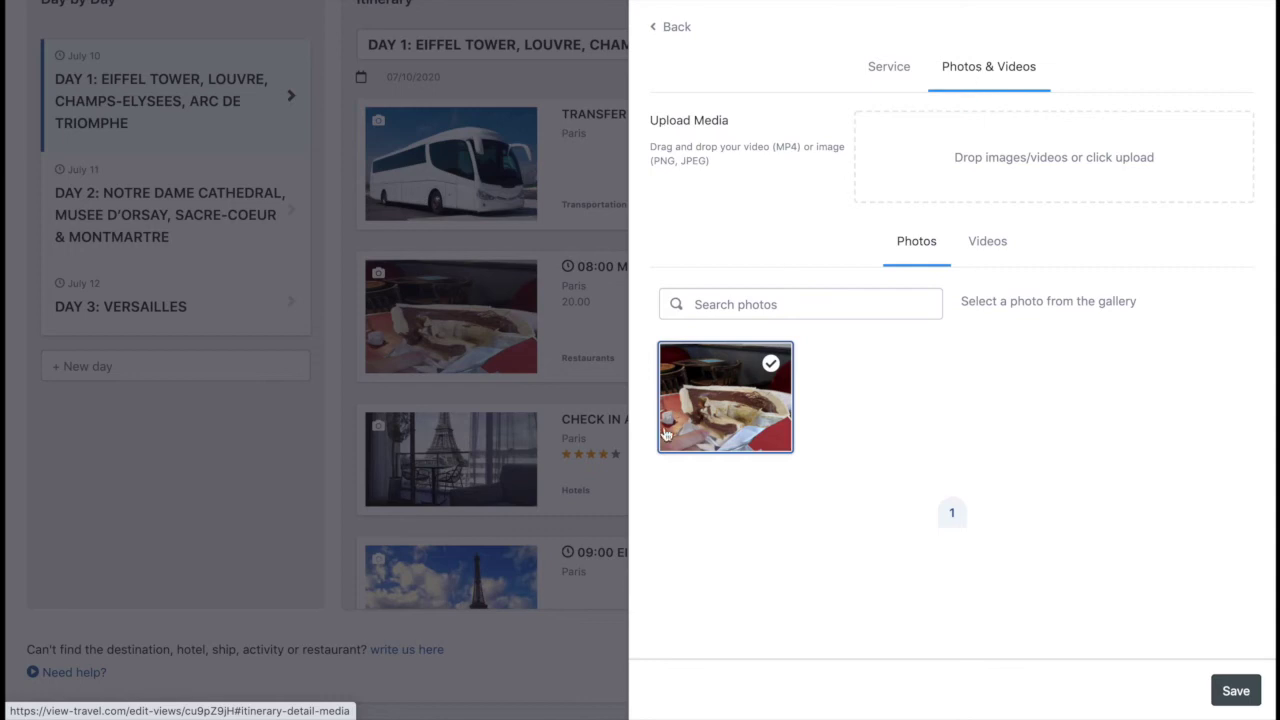
left_click(990, 258)
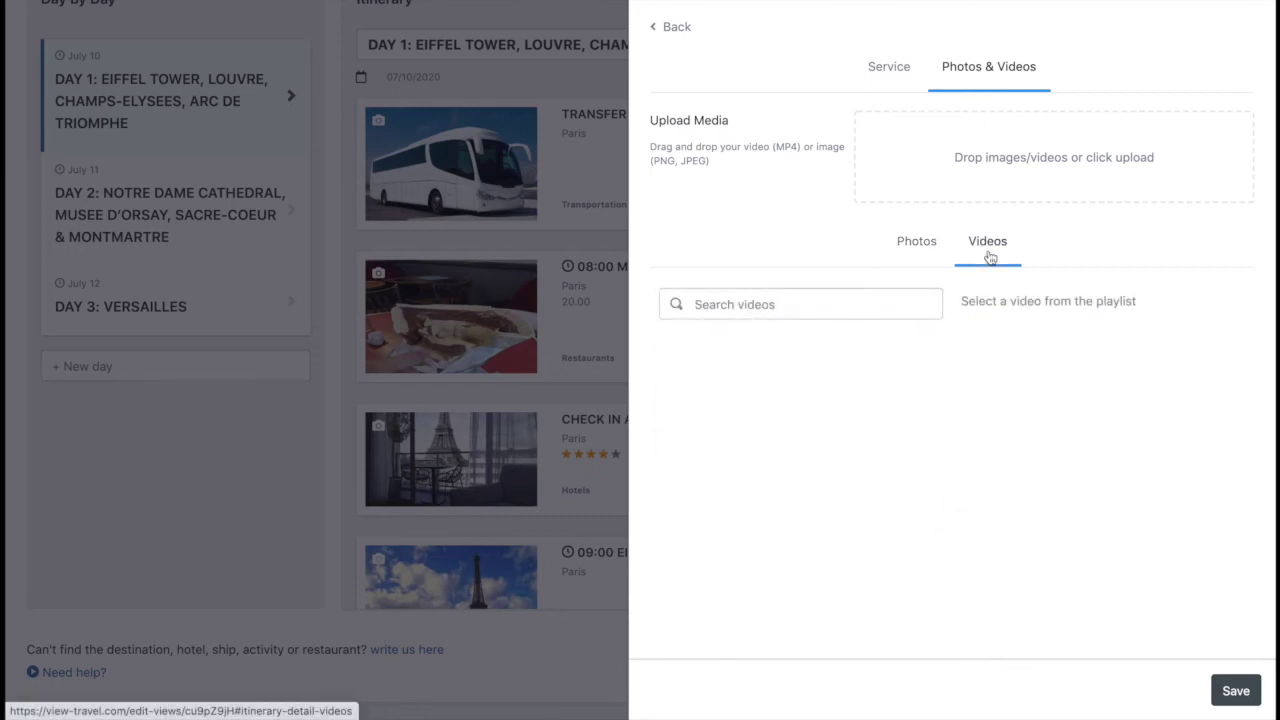
left_click(921, 251)
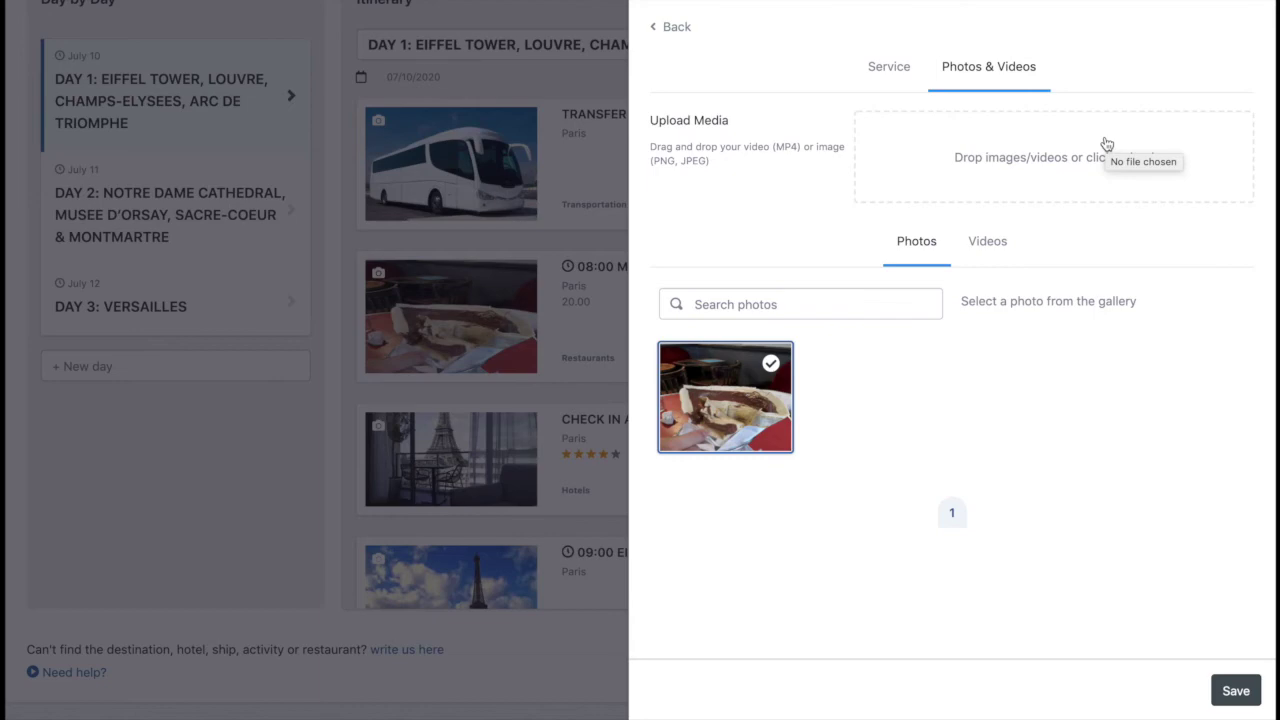
left_click(675, 28)
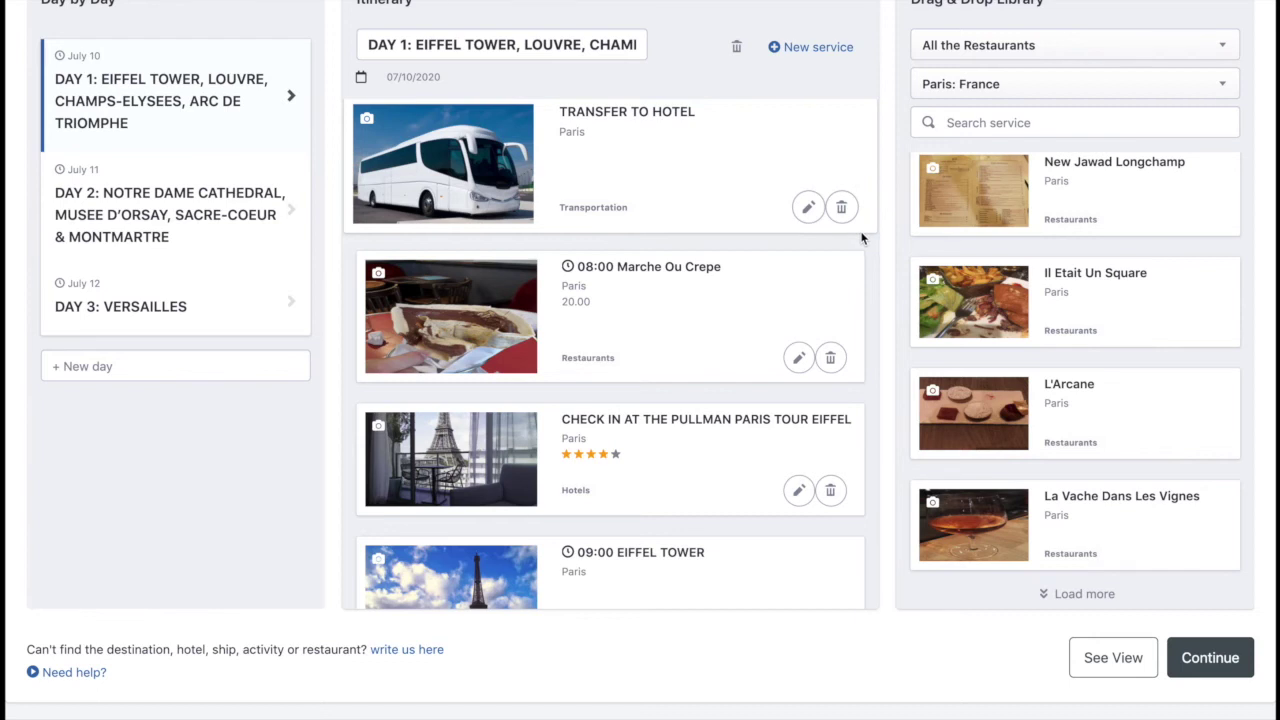
- Delete the Marche Ou Crepe service from the Day 1 itinerary
left_click(834, 358)
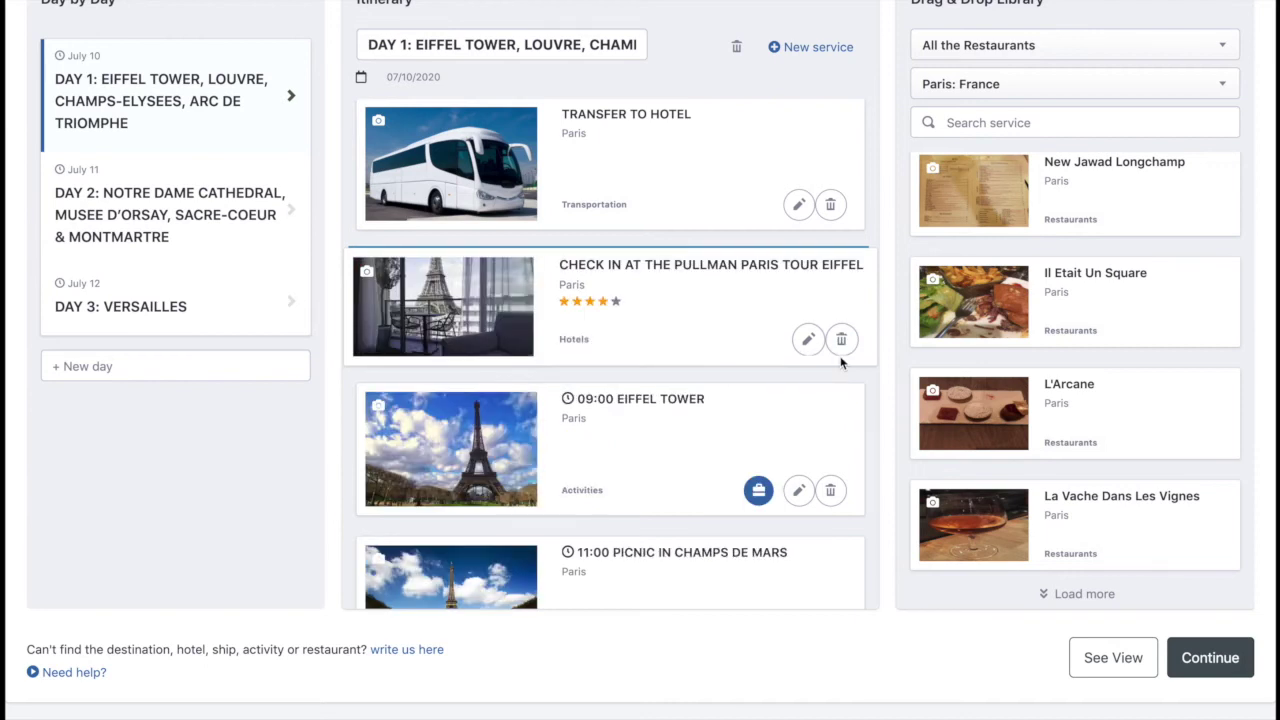
- Filter the Drag & Drop Library by Countries, Regions, Cities, Towns and Places
scroll(1133, 88, "up", 2)
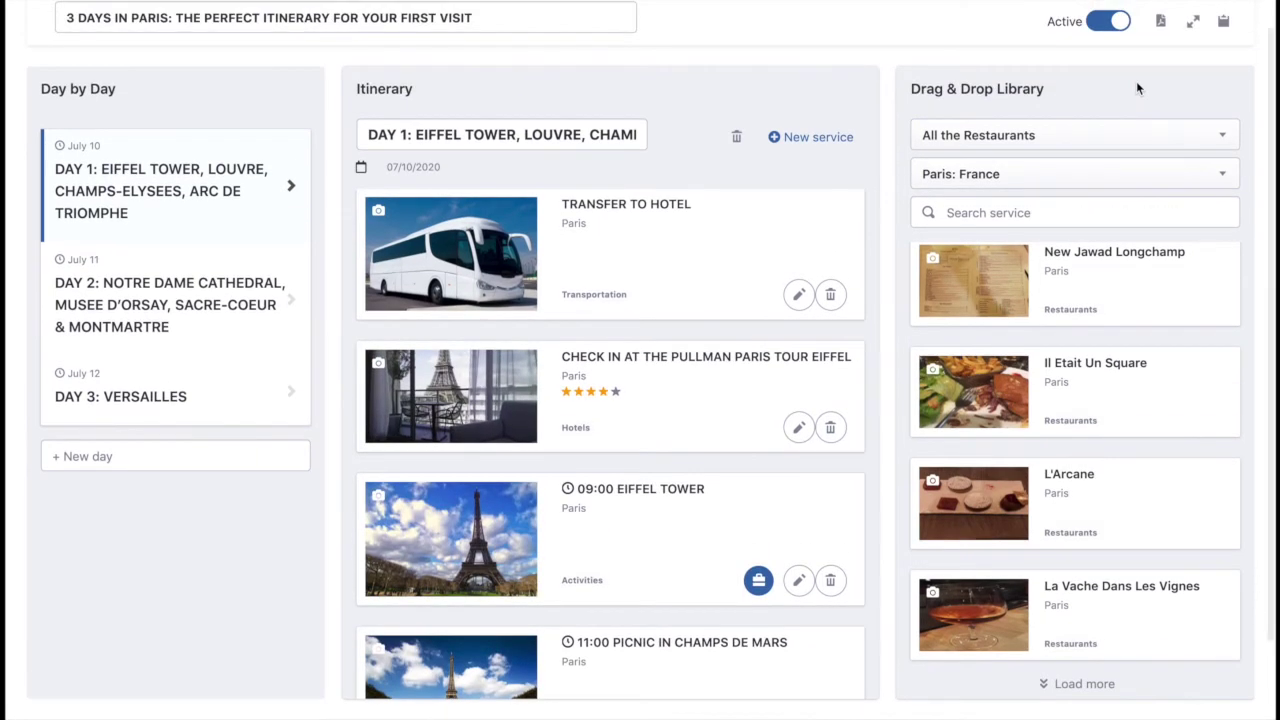
scroll(1137, 88, "up", 1)
left_click(1147, 157)
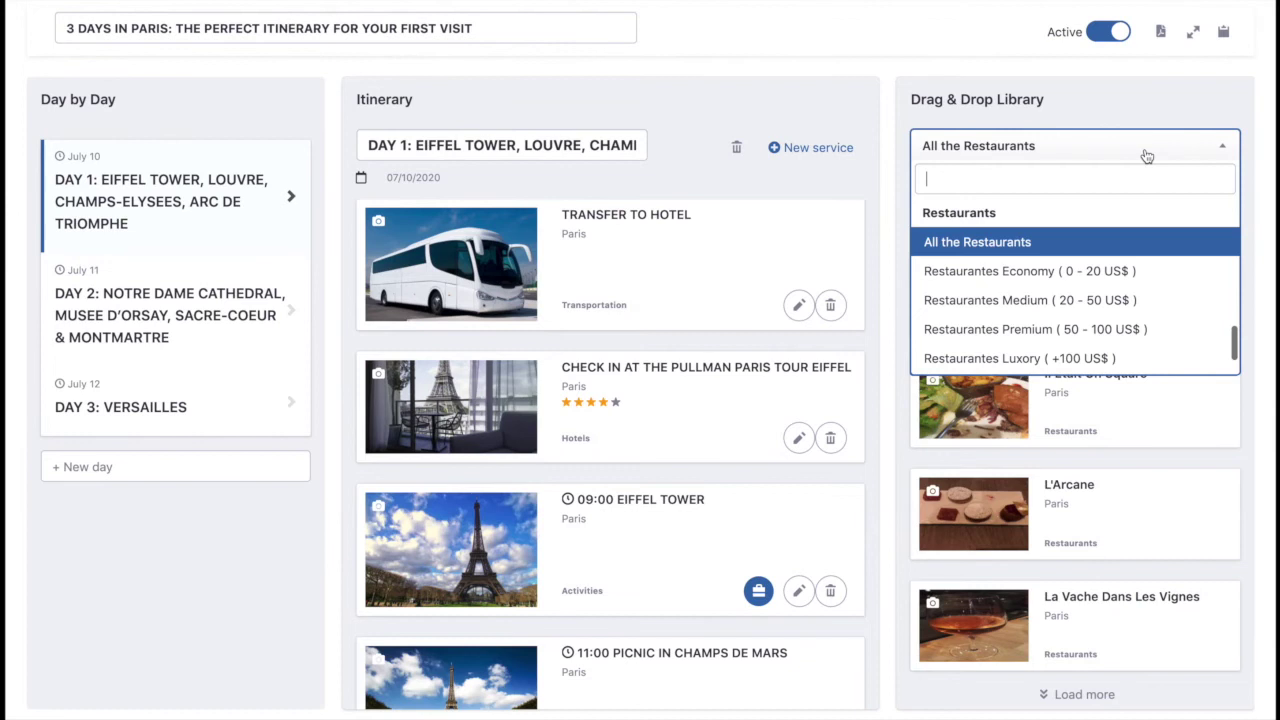
scroll(1080, 306, "up", 1)
scroll(1080, 306, "up", 5)
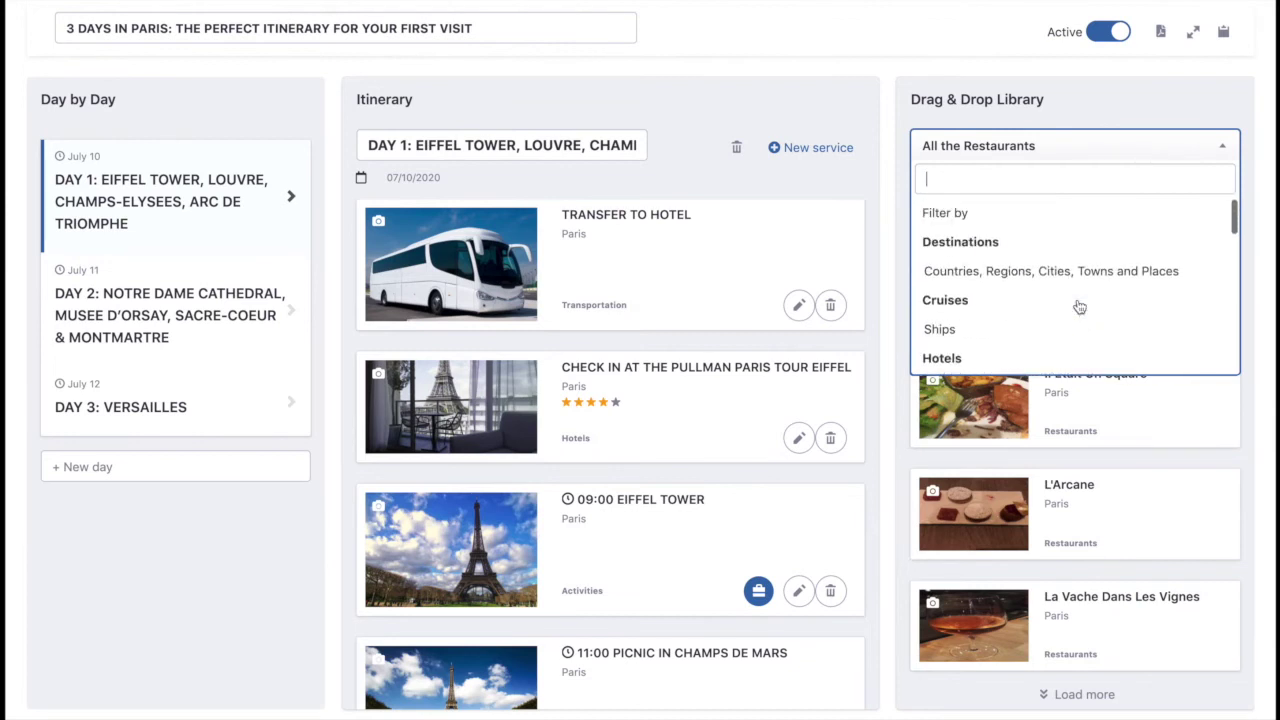
left_click(1040, 270)
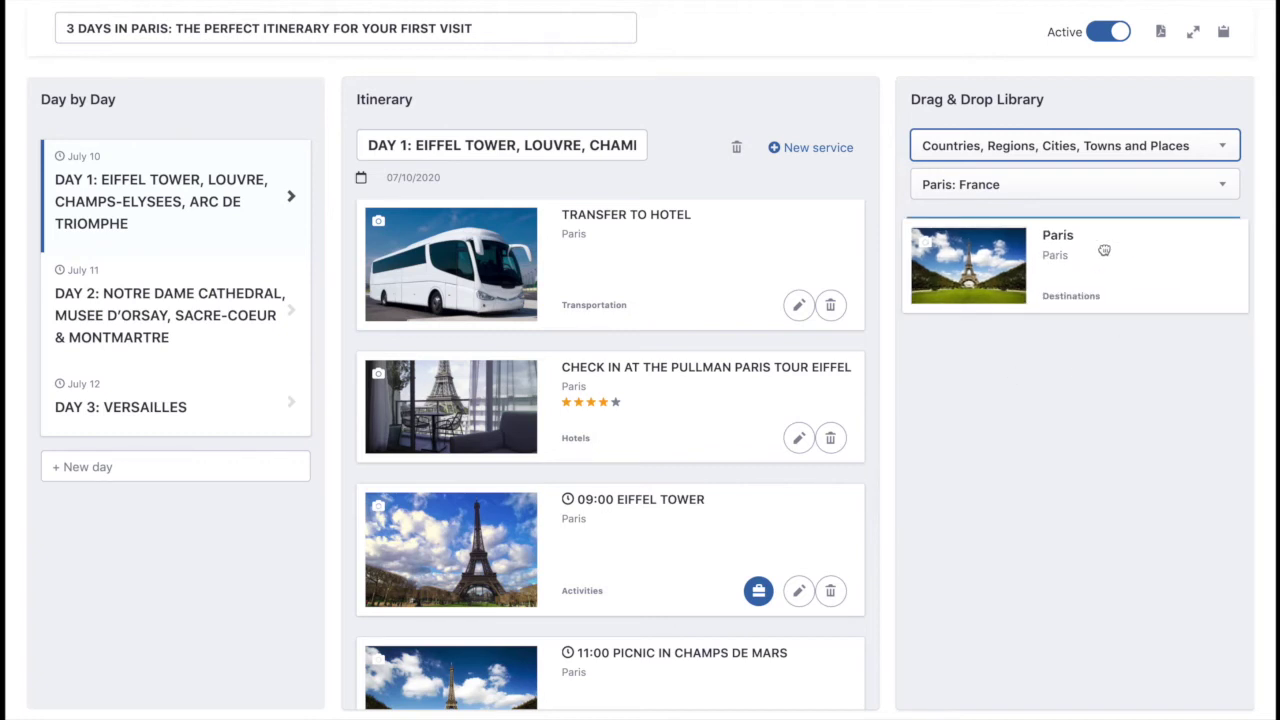
- Add the Paris destination to Day 1 between the hotel transfer and the hotel check-in, and open it for editing
left_click_drag(1096, 262, 734, 406)
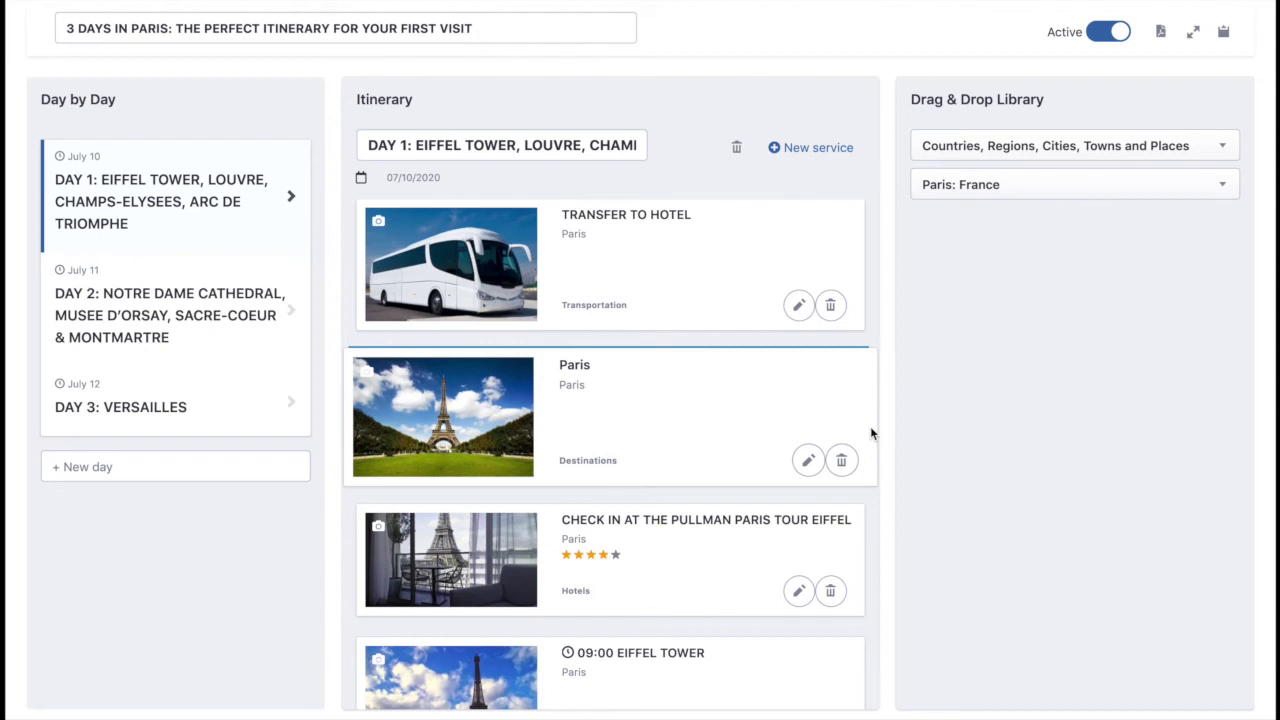
left_click(808, 460)
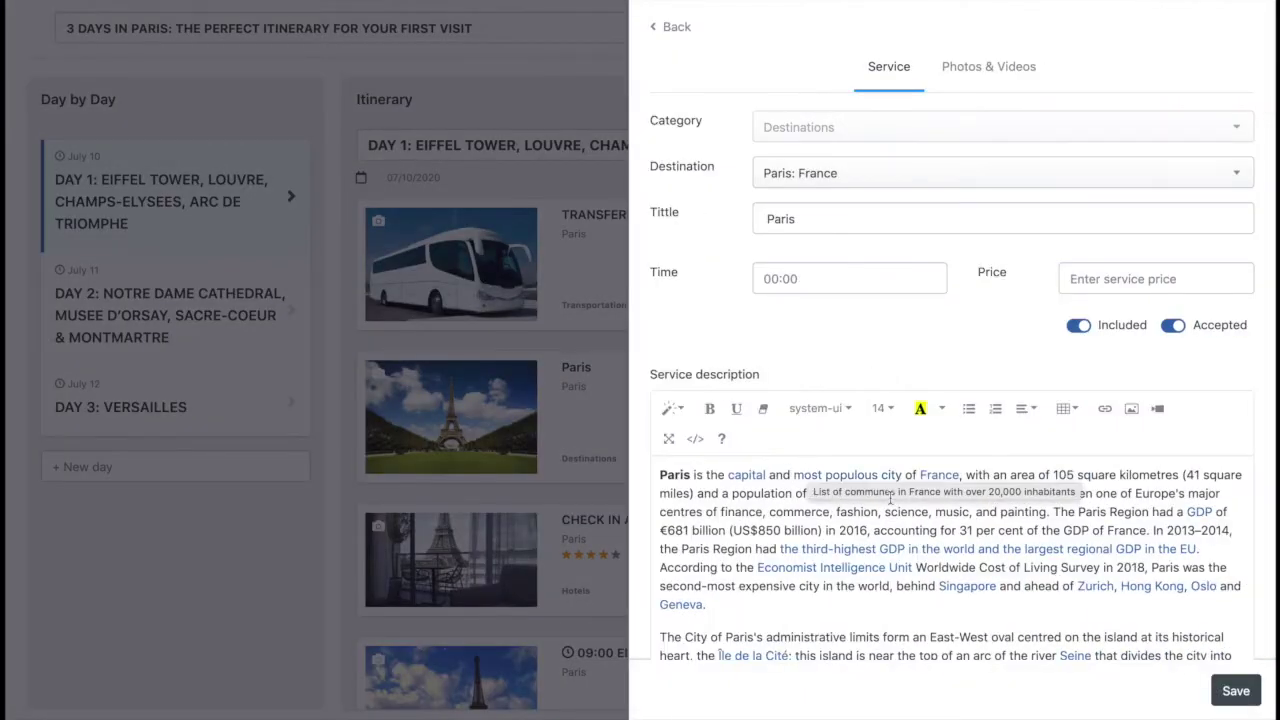
- Clear the Paris destination's service description and replace its title with Marche Ou Crepe
scroll(889, 497, "down", 2)
scroll(889, 497, "up", 3)
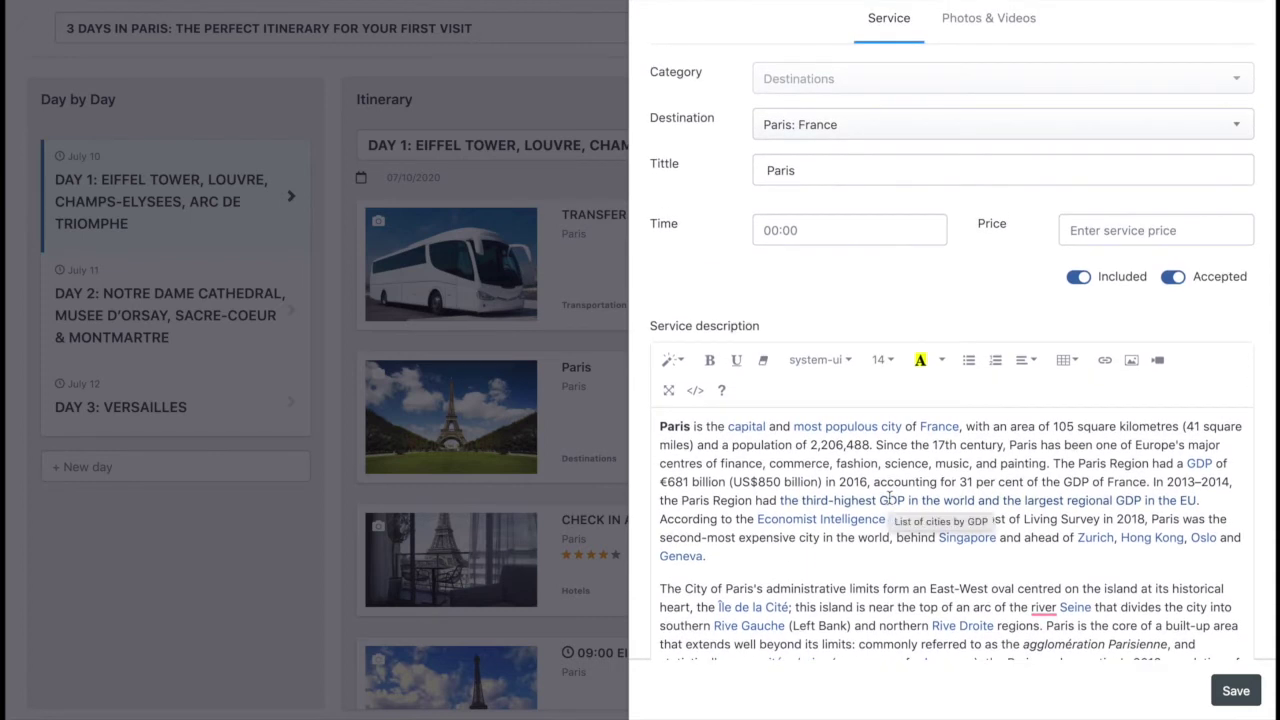
left_click_drag(657, 426, 951, 640)
key("BackSpace")
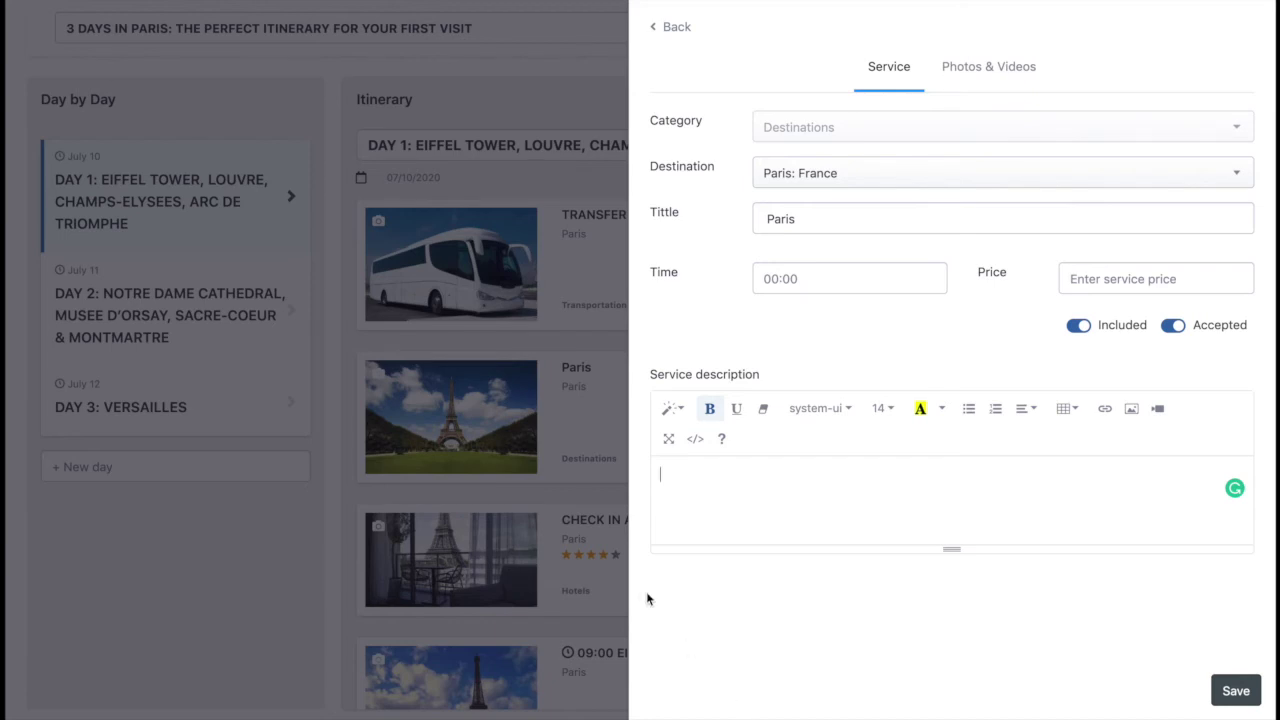
left_click(818, 216)
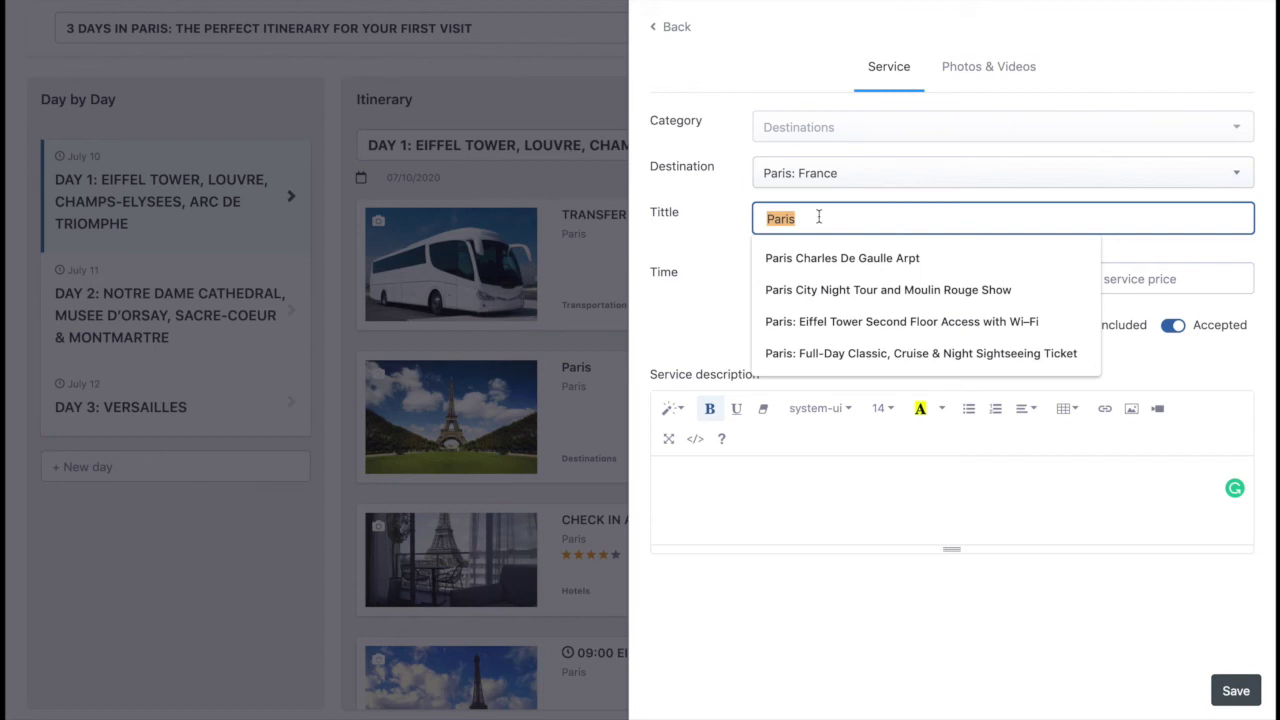
key("ctrl+v")
left_click(928, 341)
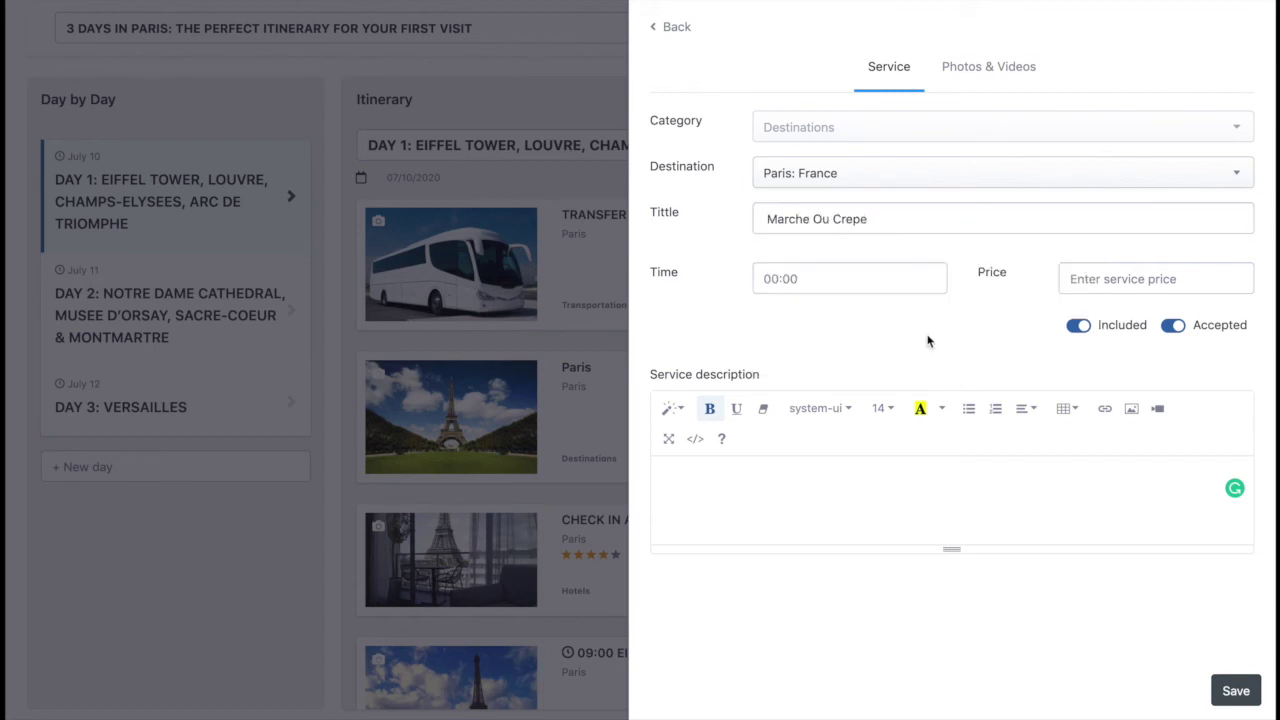
- Choose the daytime Paris rooftops photo from the fifth page of the photo gallery for the service and save it
left_click(981, 75)
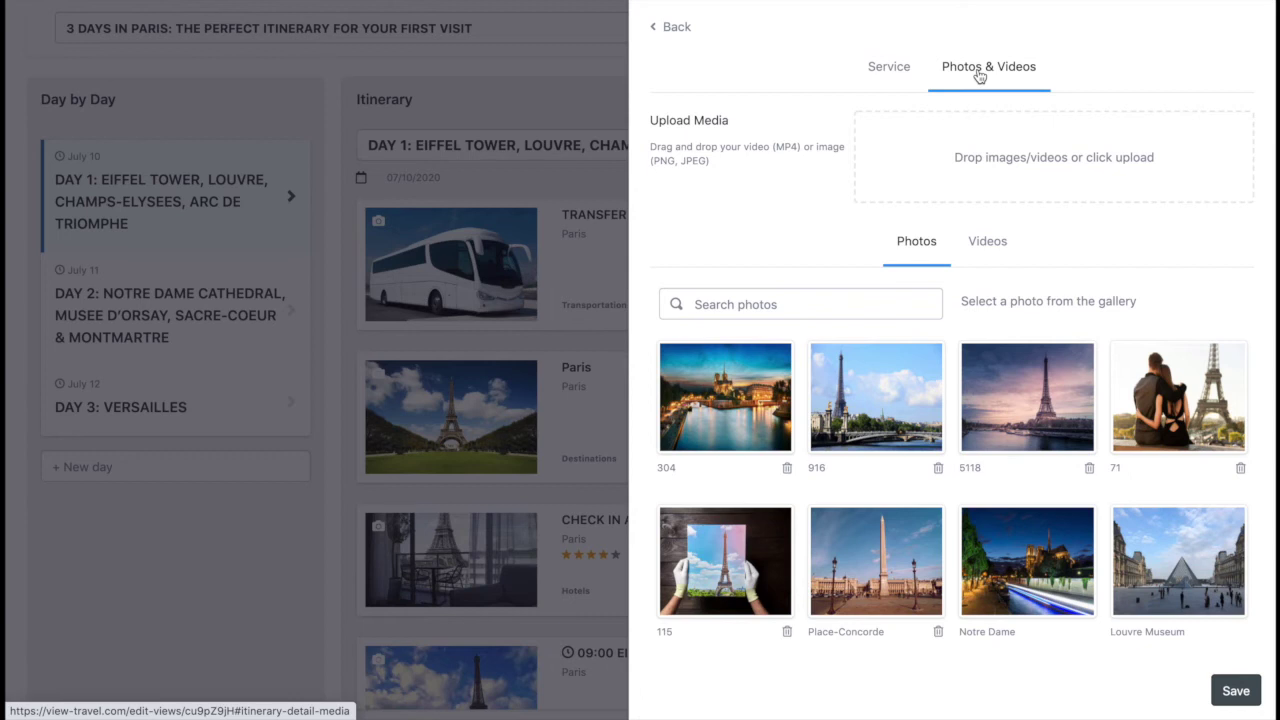
scroll(1031, 309, "down", 2)
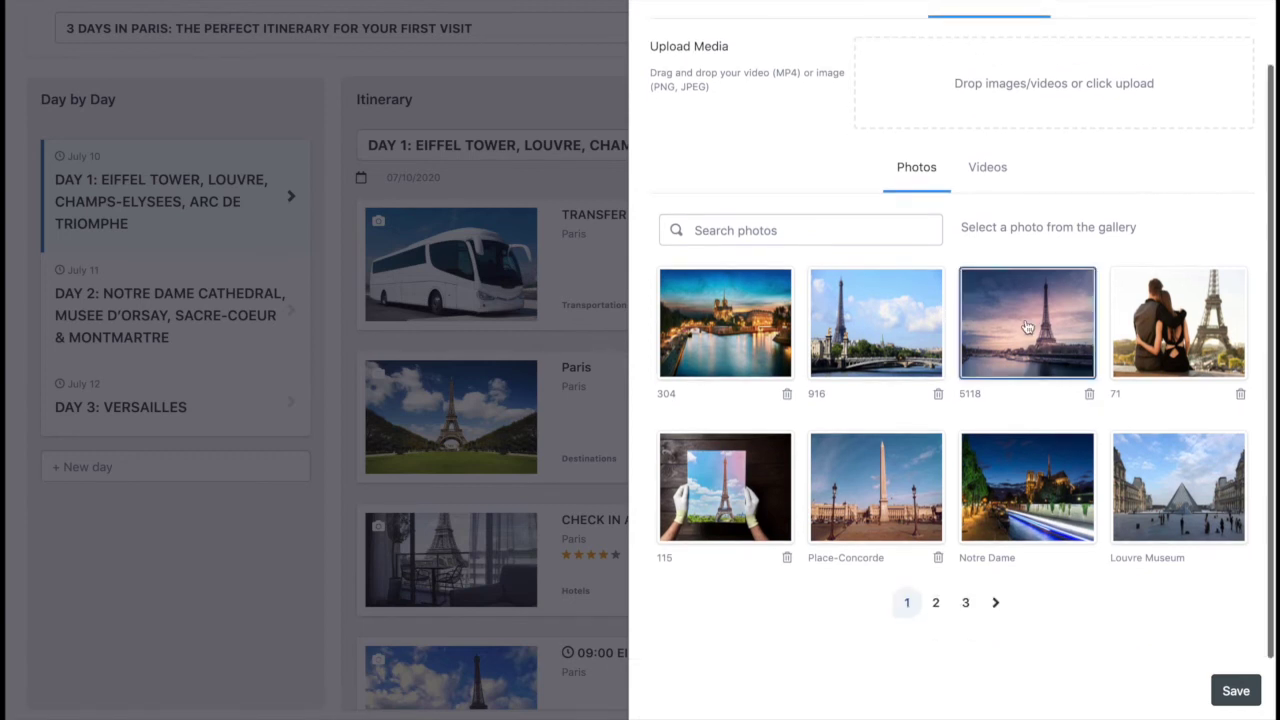
left_click(936, 602)
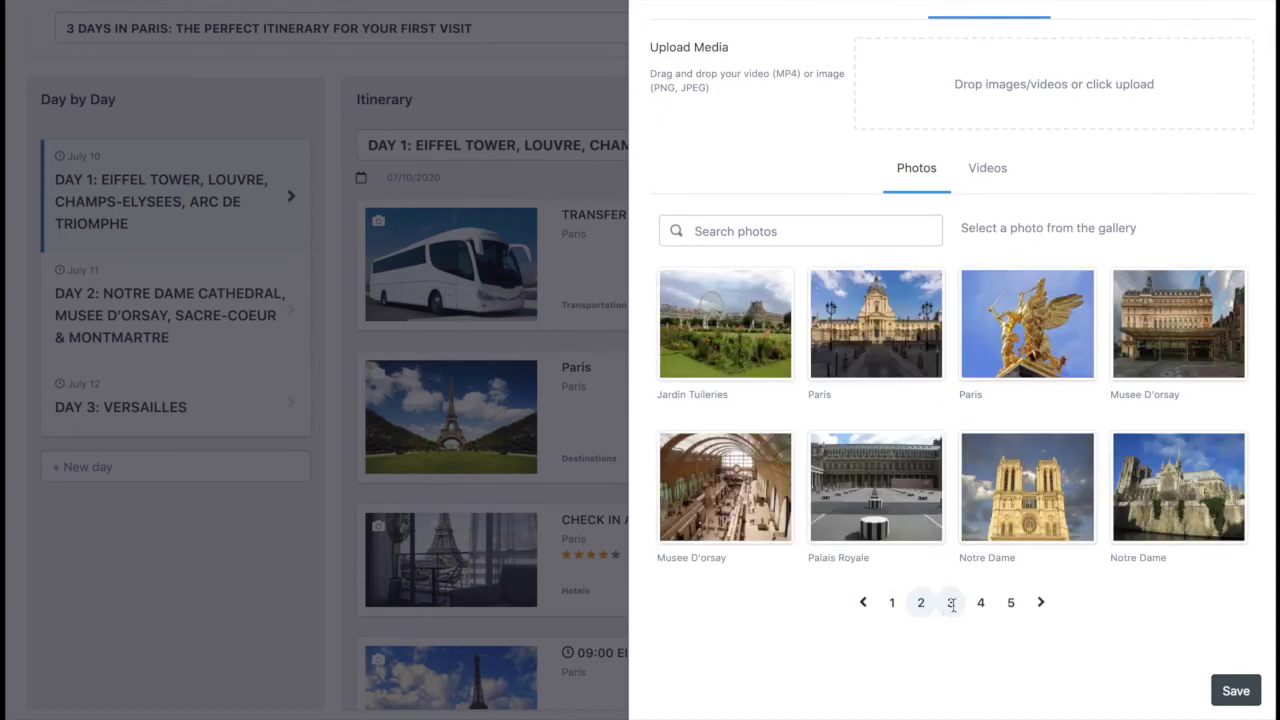
left_click(958, 608)
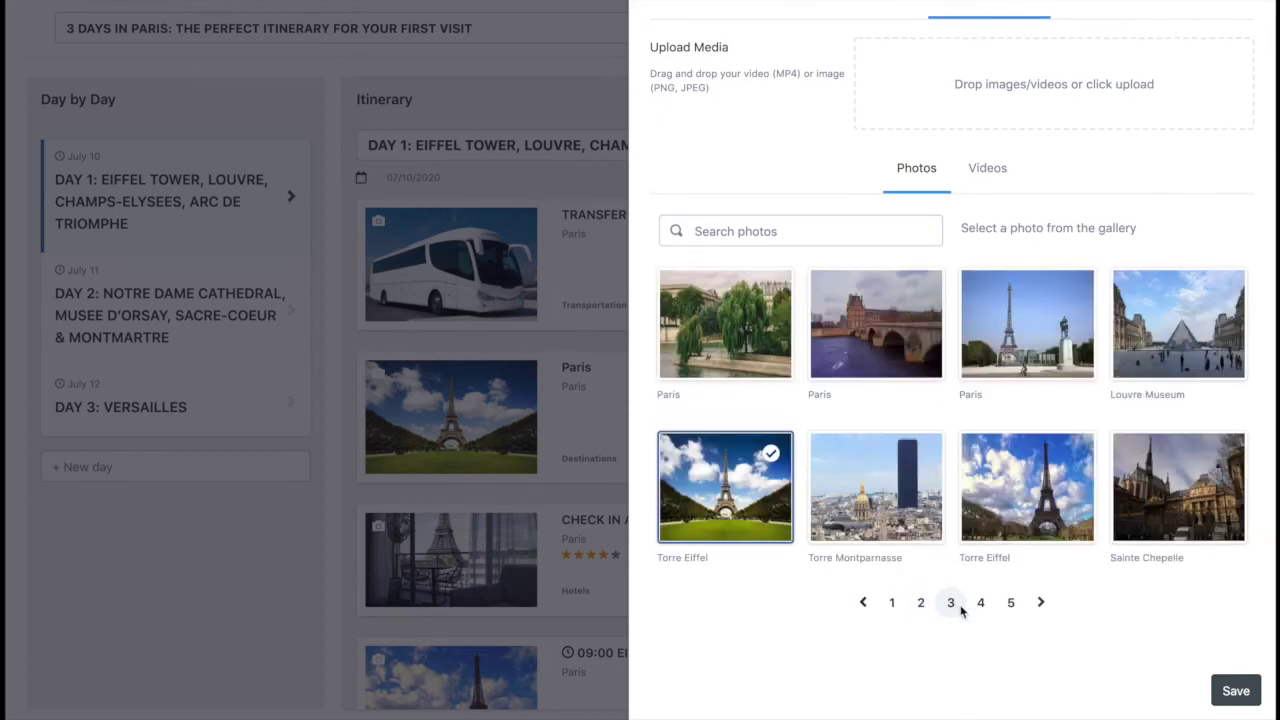
left_click(979, 604)
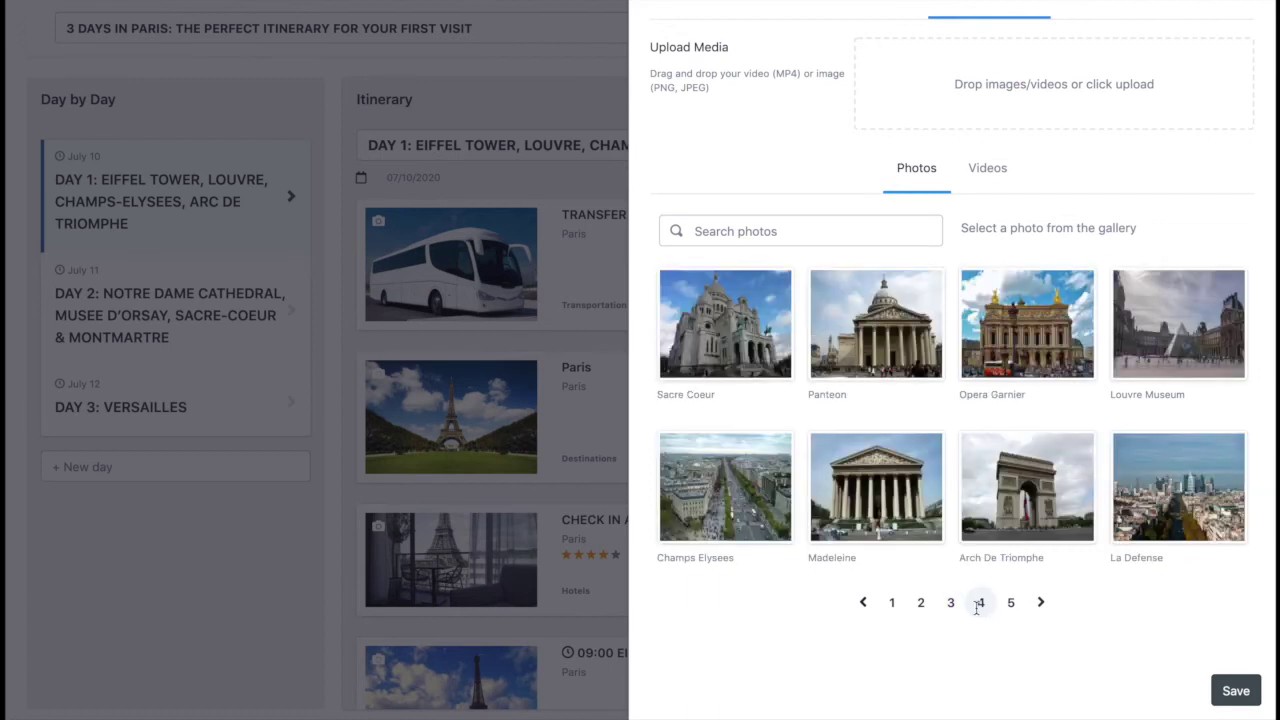
left_click(1011, 602)
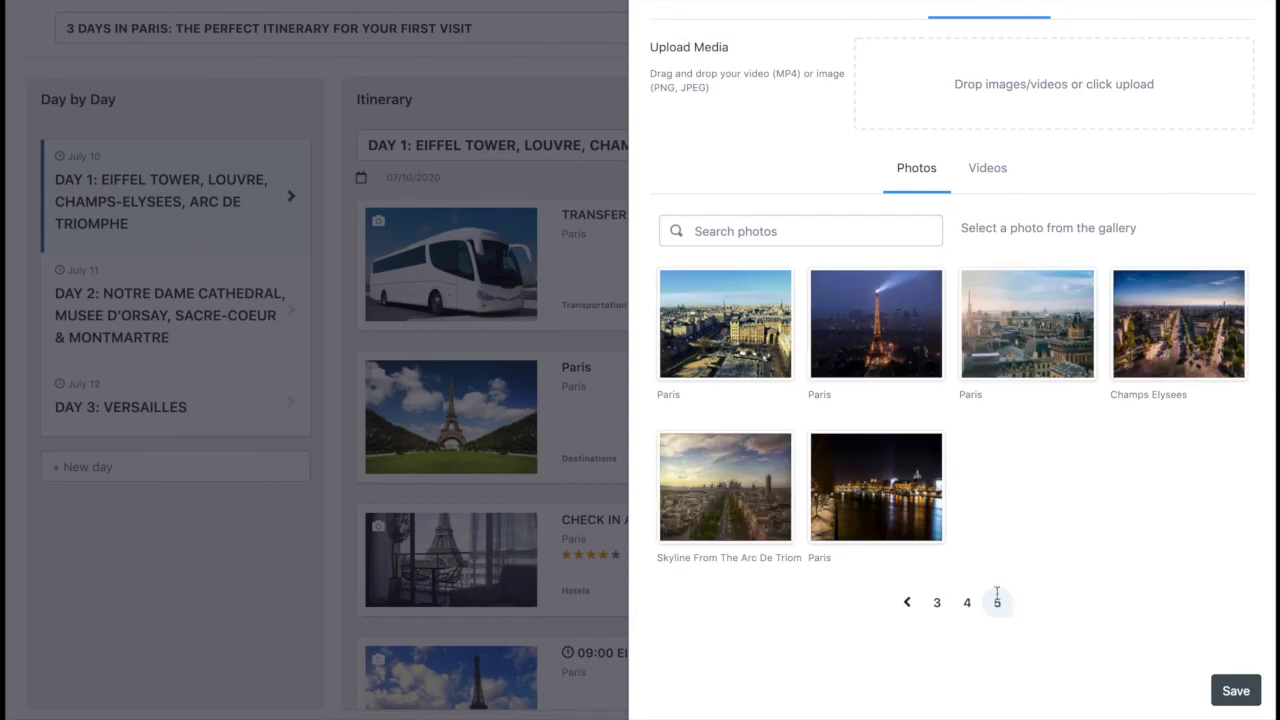
left_click(887, 350)
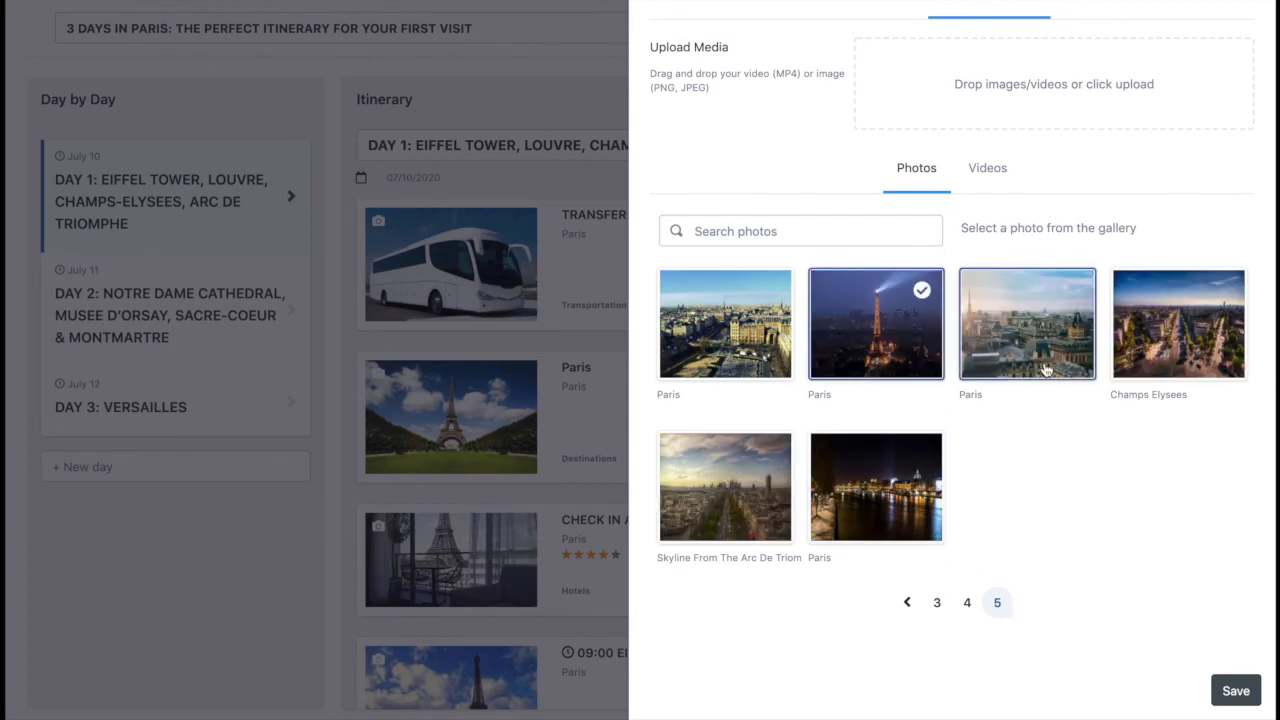
left_click(723, 335)
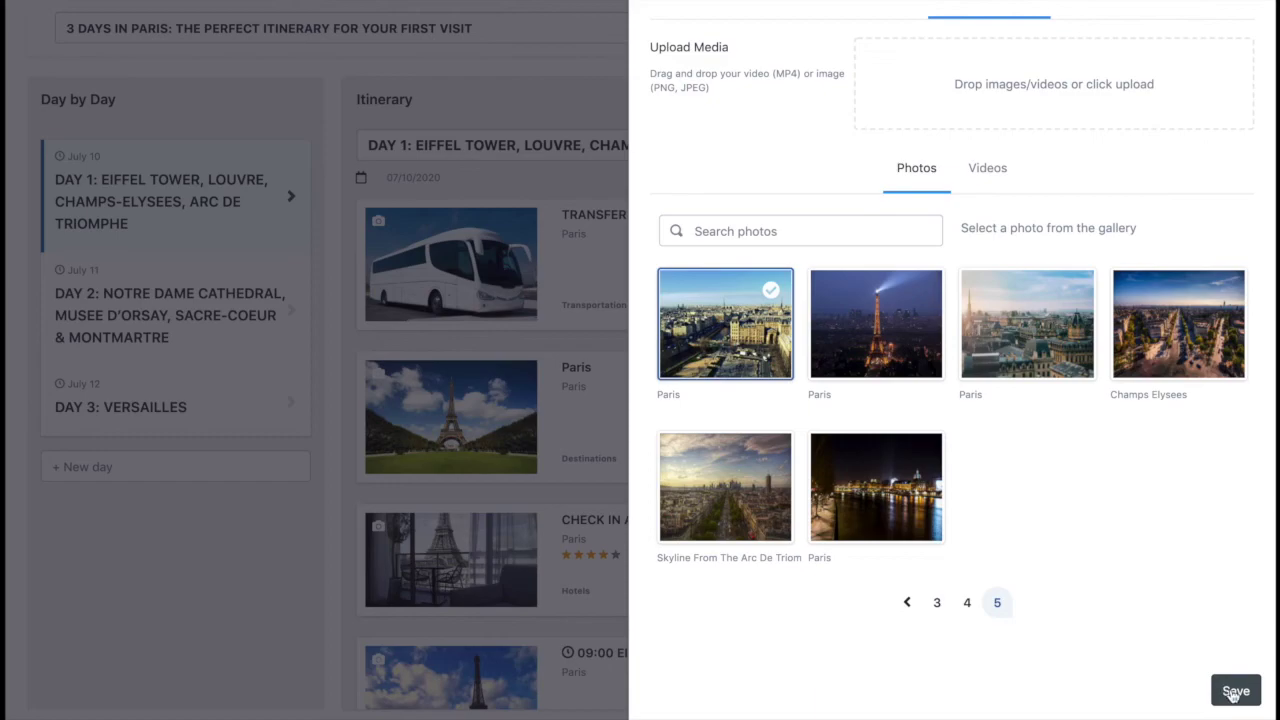
left_click(1235, 691)
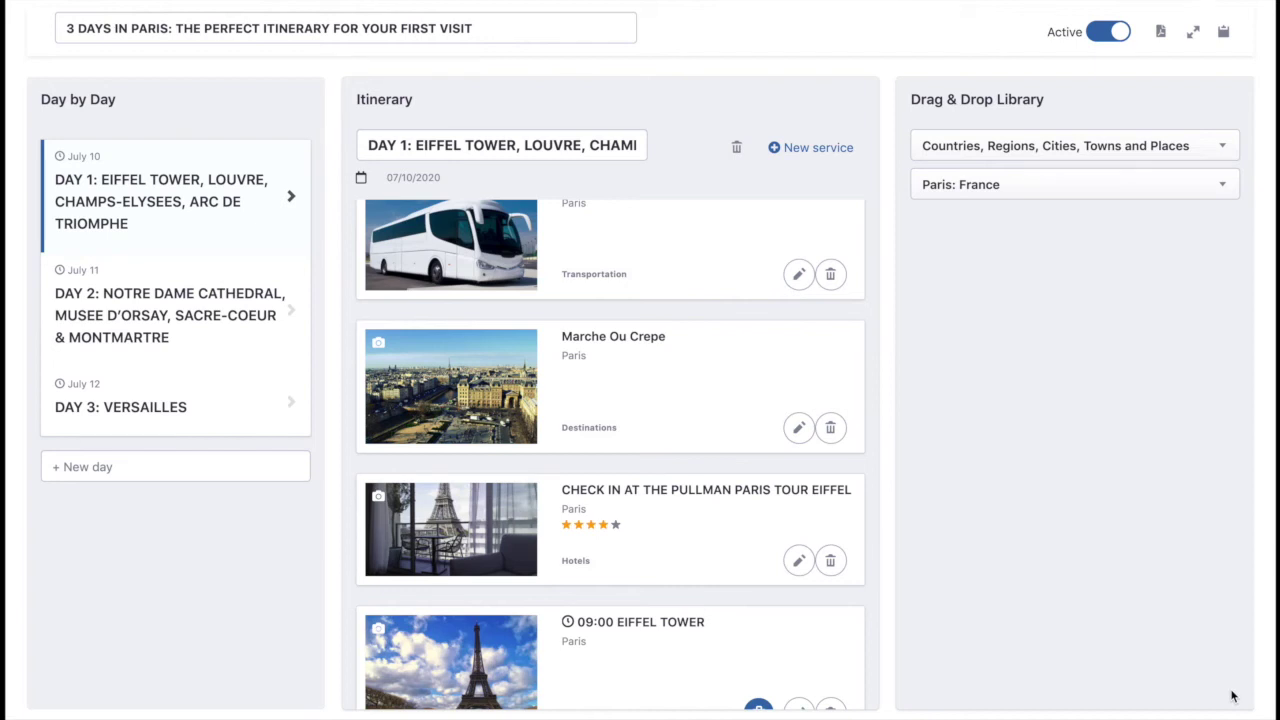
- Reopen the Marche Ou Crepe service and browse the first four pages of its video playlist
left_click(804, 429)
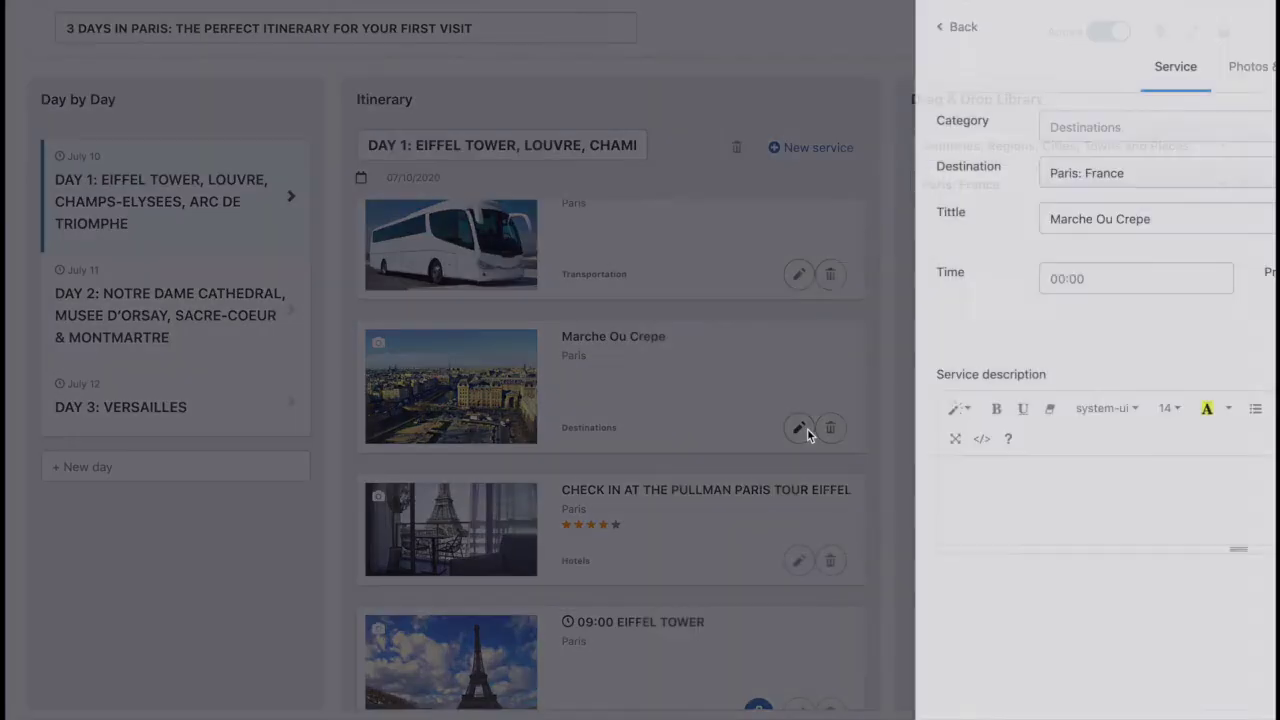
left_click(996, 70)
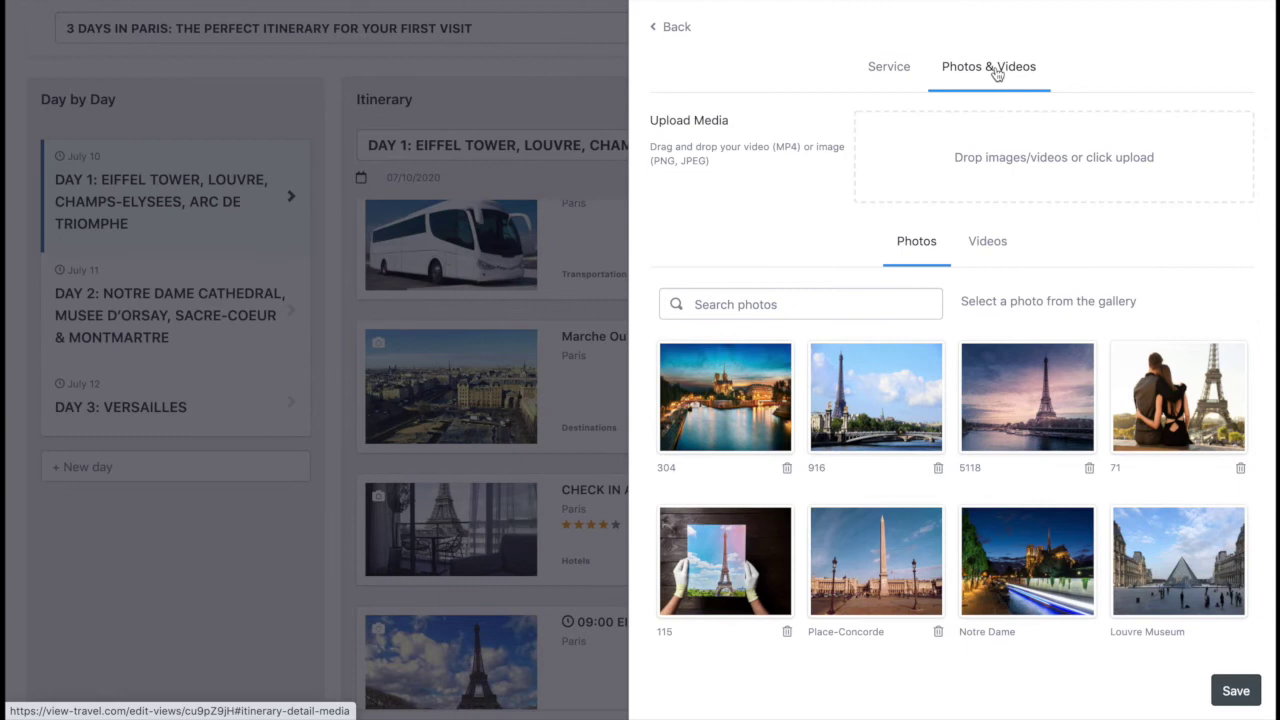
left_click(995, 263)
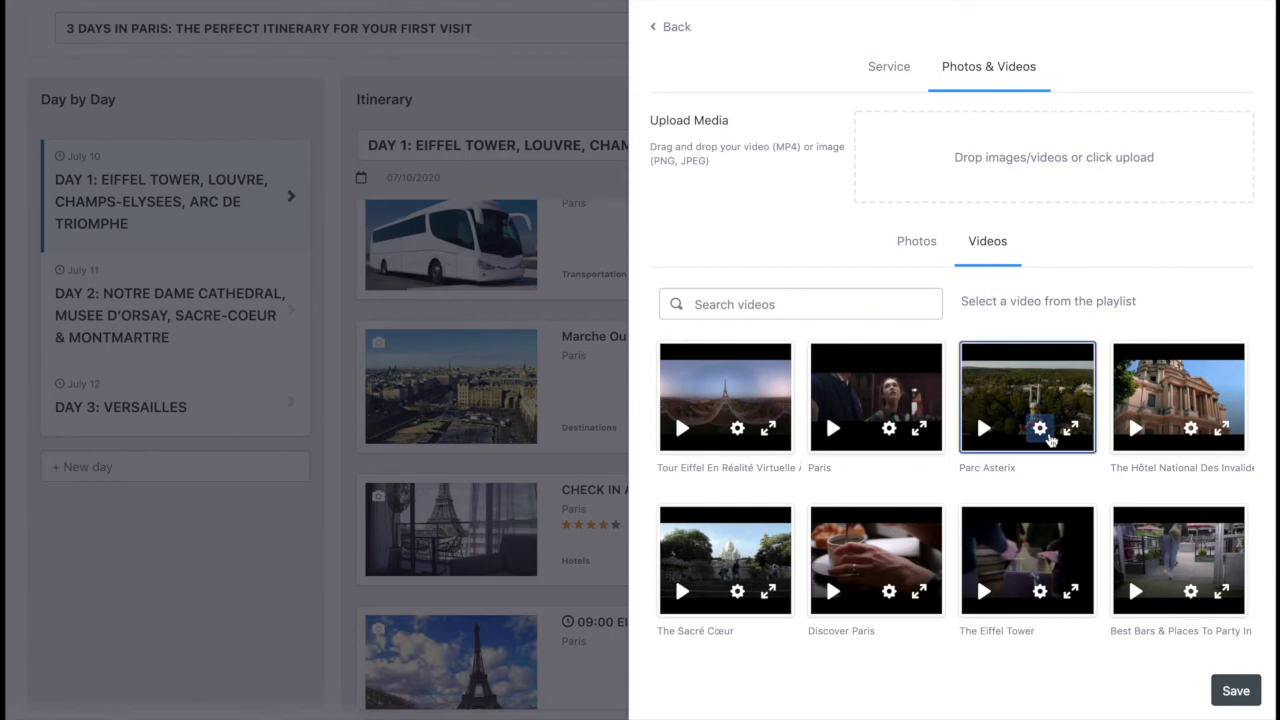
scroll(1050, 440, "down", 2)
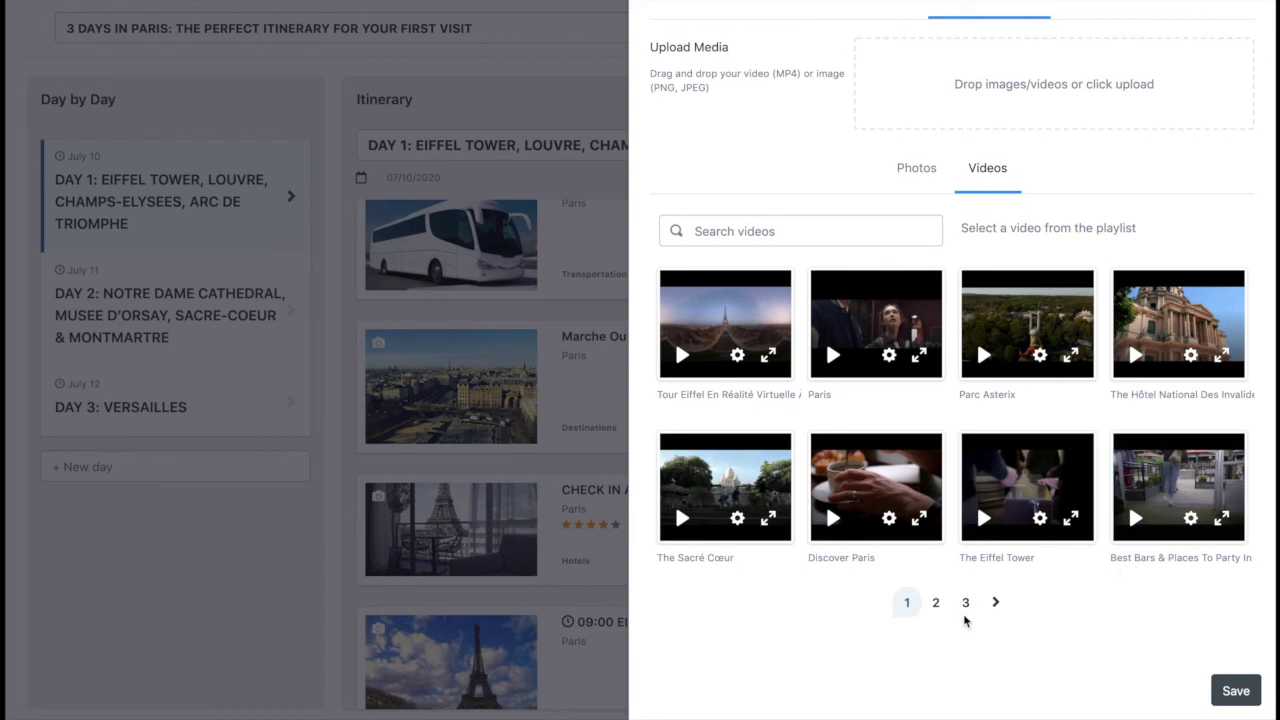
left_click(936, 602)
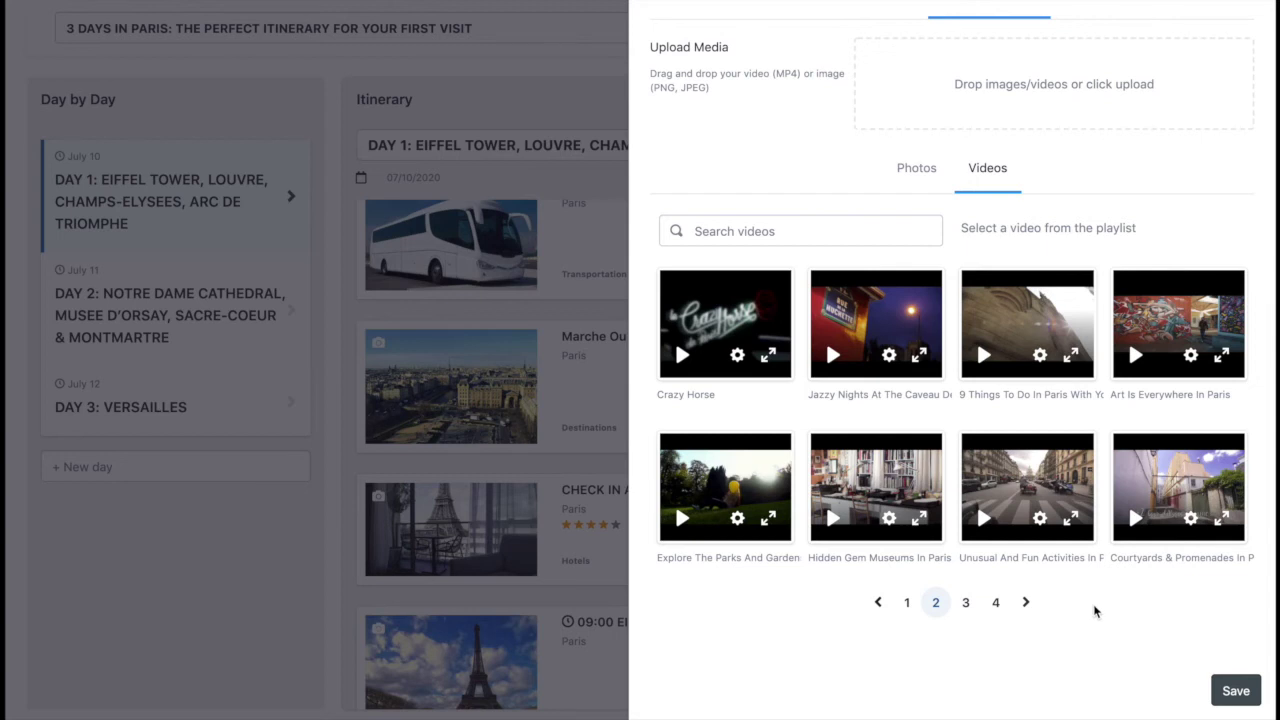
left_click(966, 602)
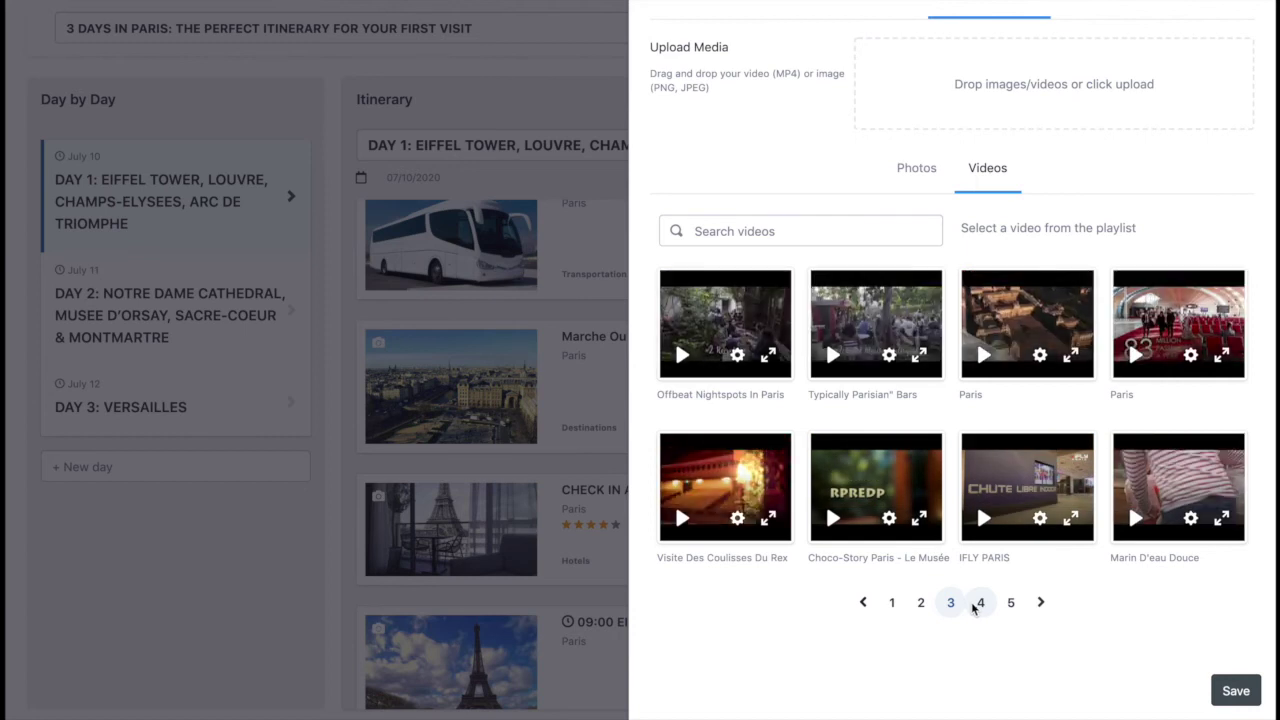
left_click(981, 603)
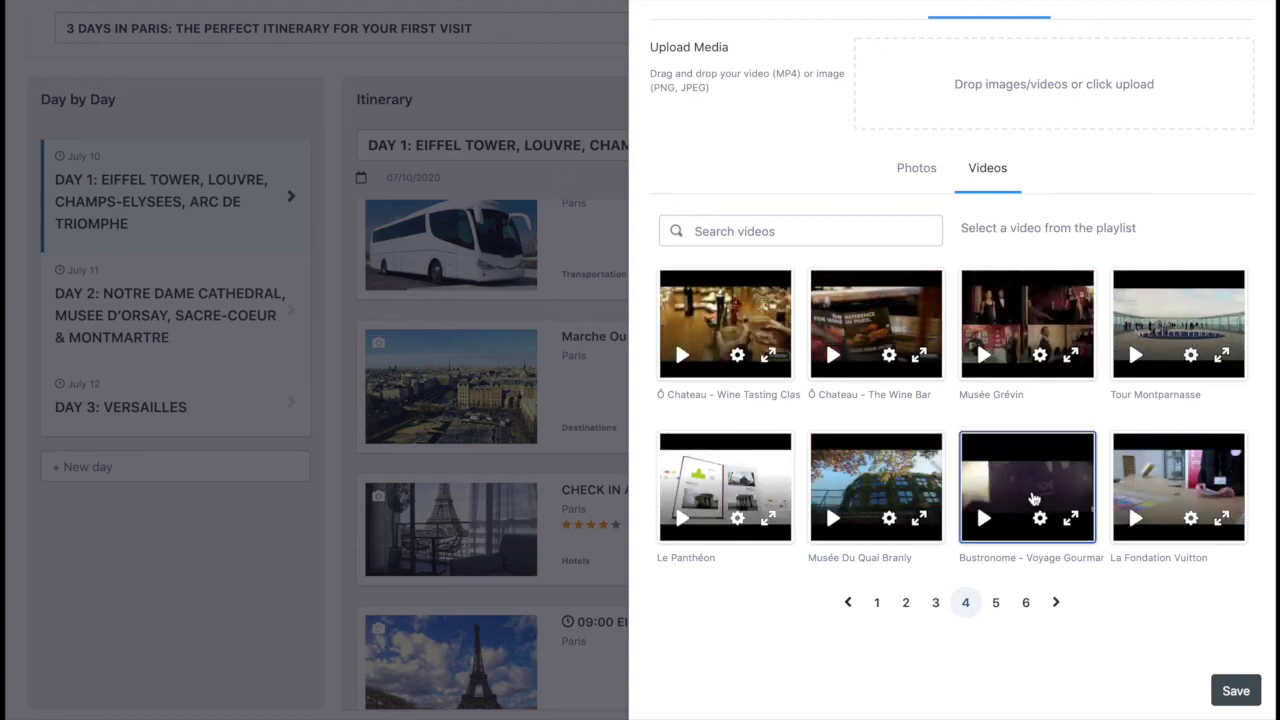
- Search the video playlist for "cafe", and clear the search to list all videos again
left_click(828, 231)
type("cafe")
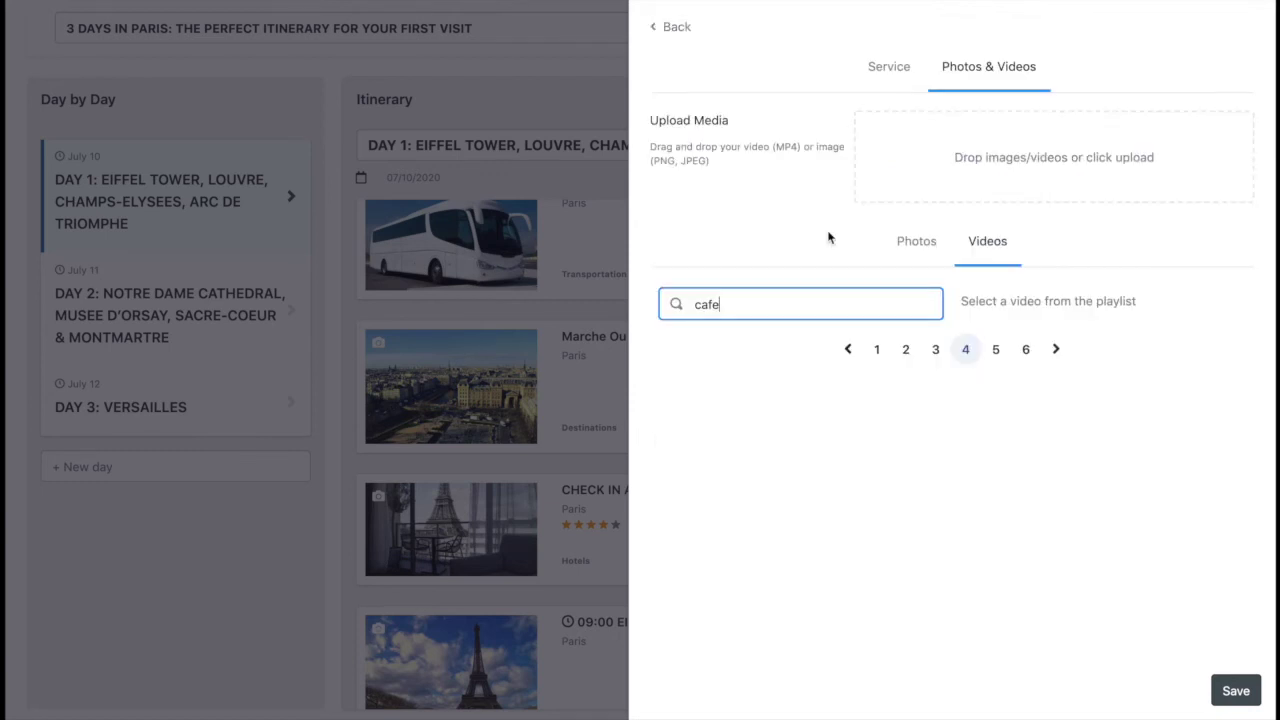
key("ctrl+a")
key("BackSpace")
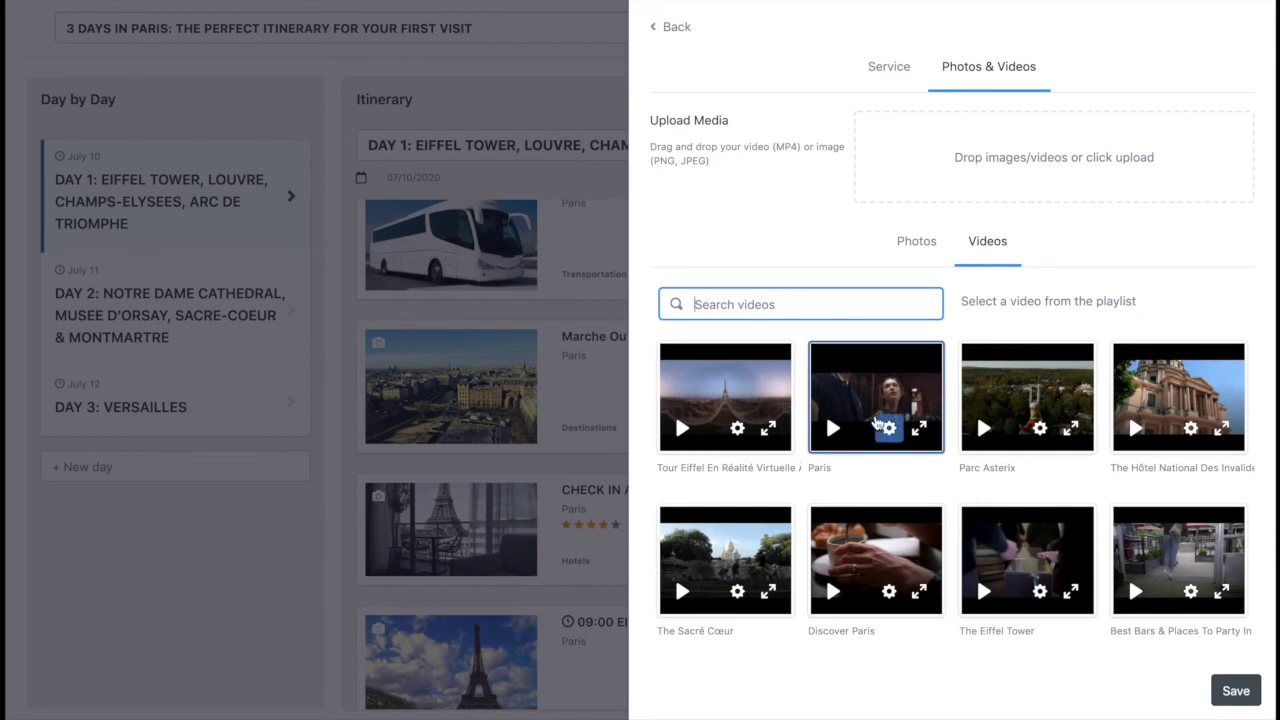
- Select the video titled Paris for the Marche Ou Crepe service and save it
left_click(888, 427)
left_click(919, 401)
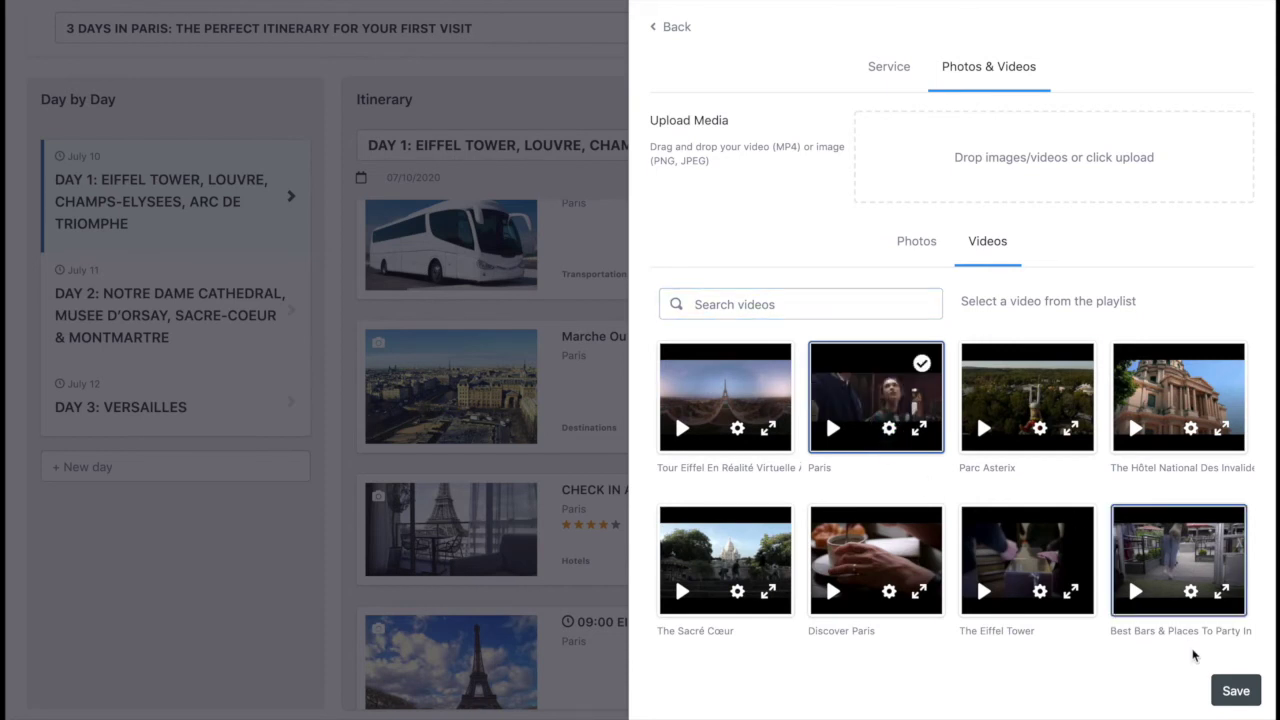
left_click(1237, 691)
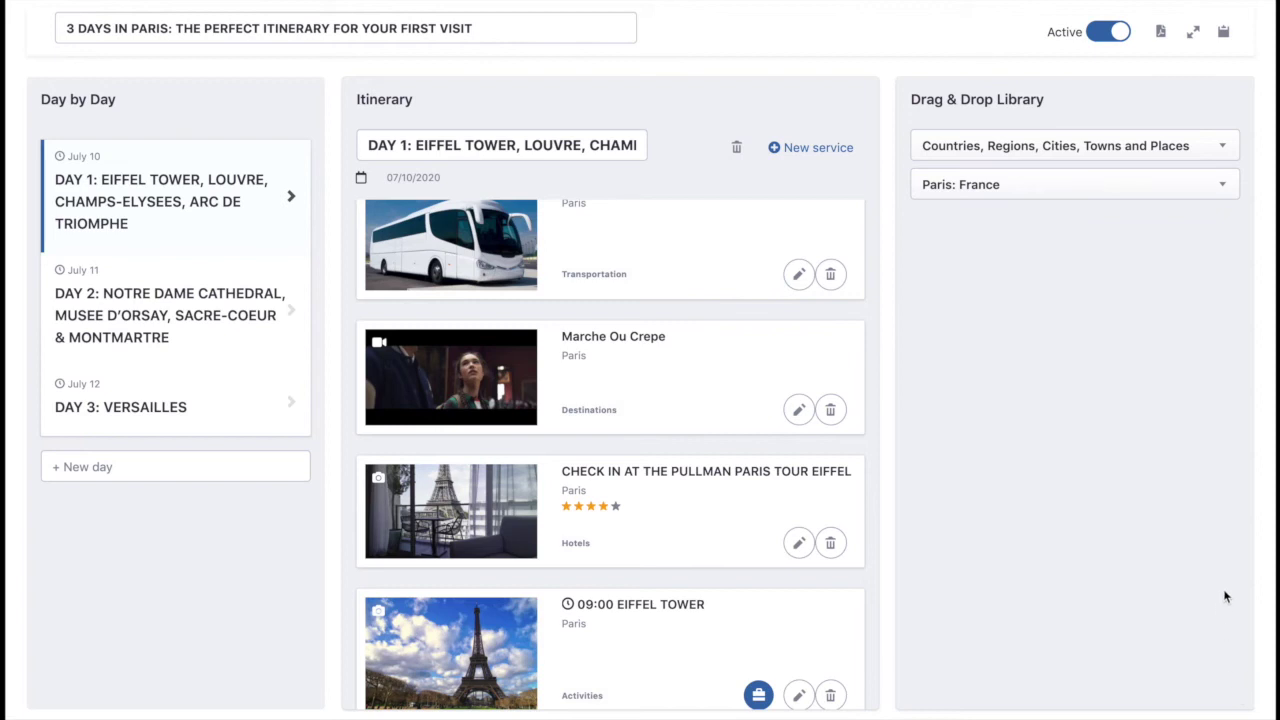
- Preview the Day 1 itinerary, play the Marche Ou Crepe video and return to the editor
left_click(1224, 38)
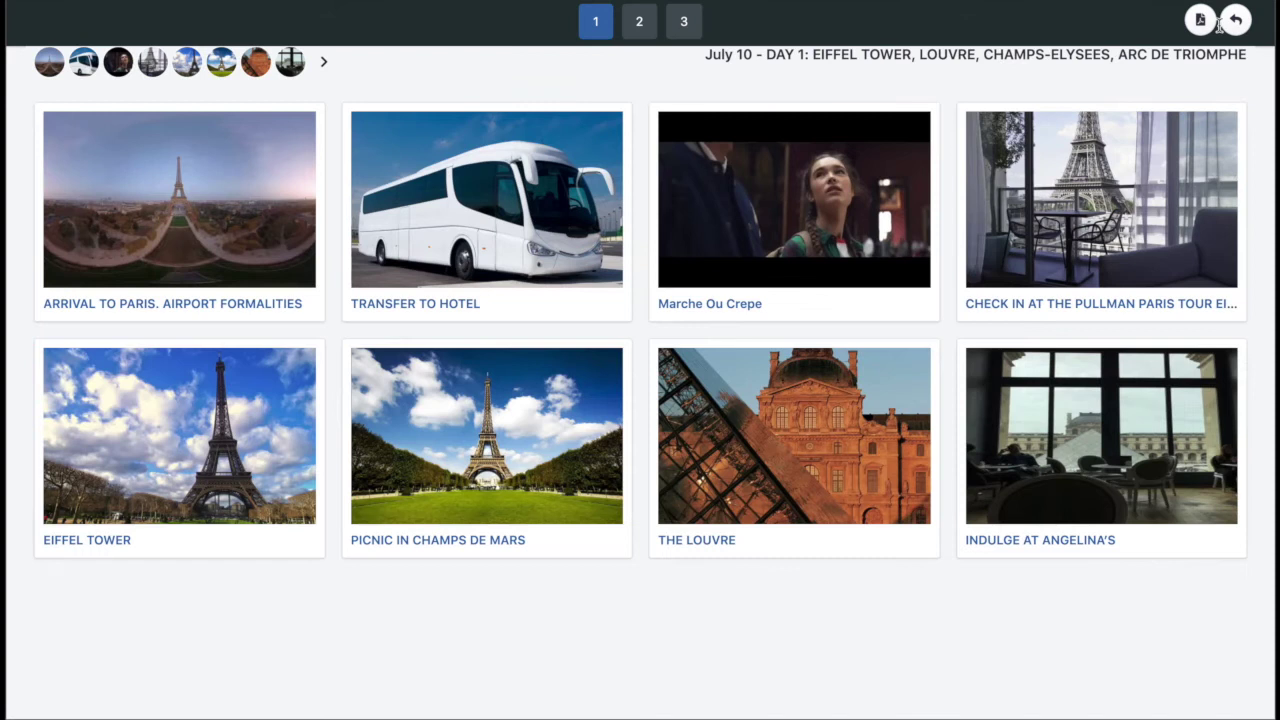
left_click(826, 200)
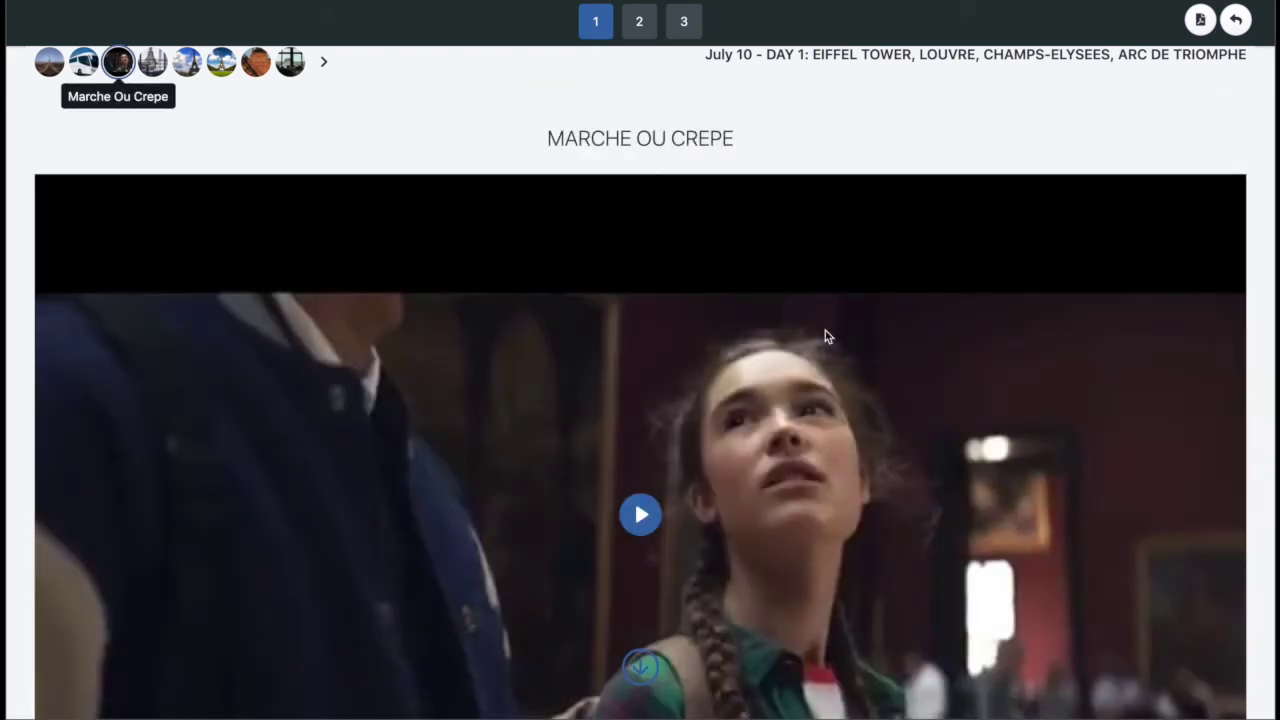
left_click(640, 516)
scroll(782, 441, "down", 1)
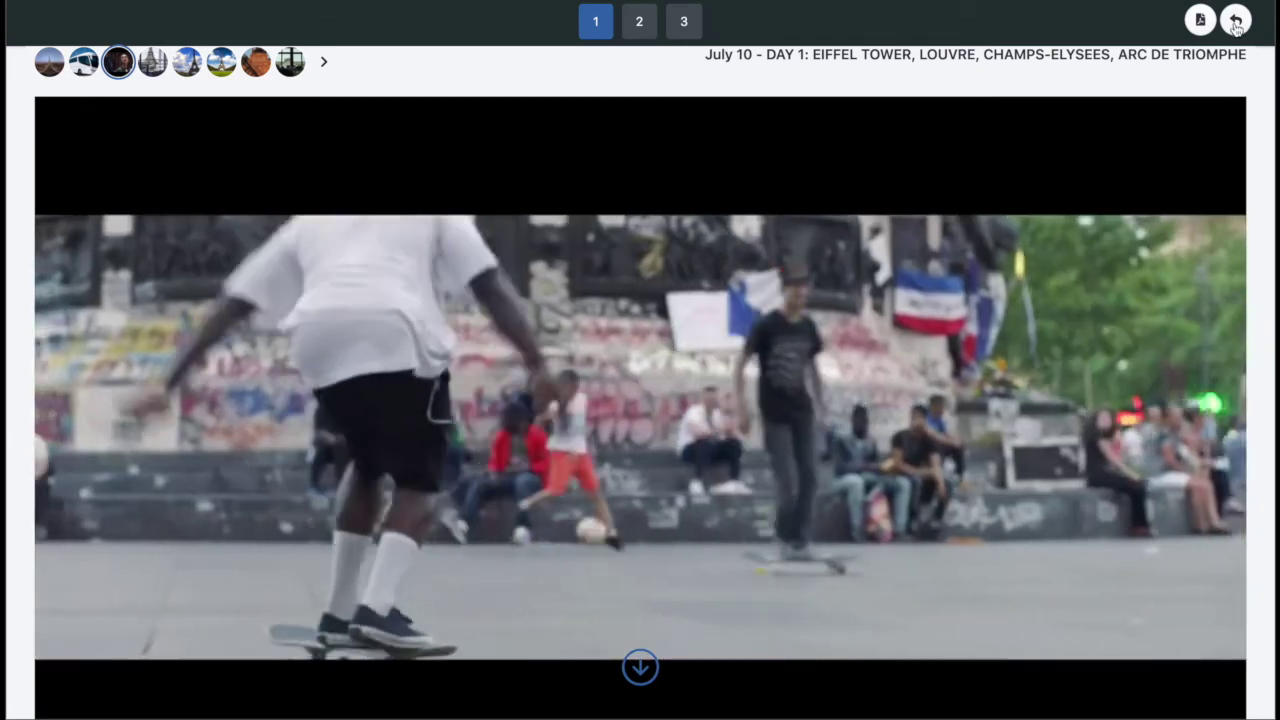
left_click(1236, 20)
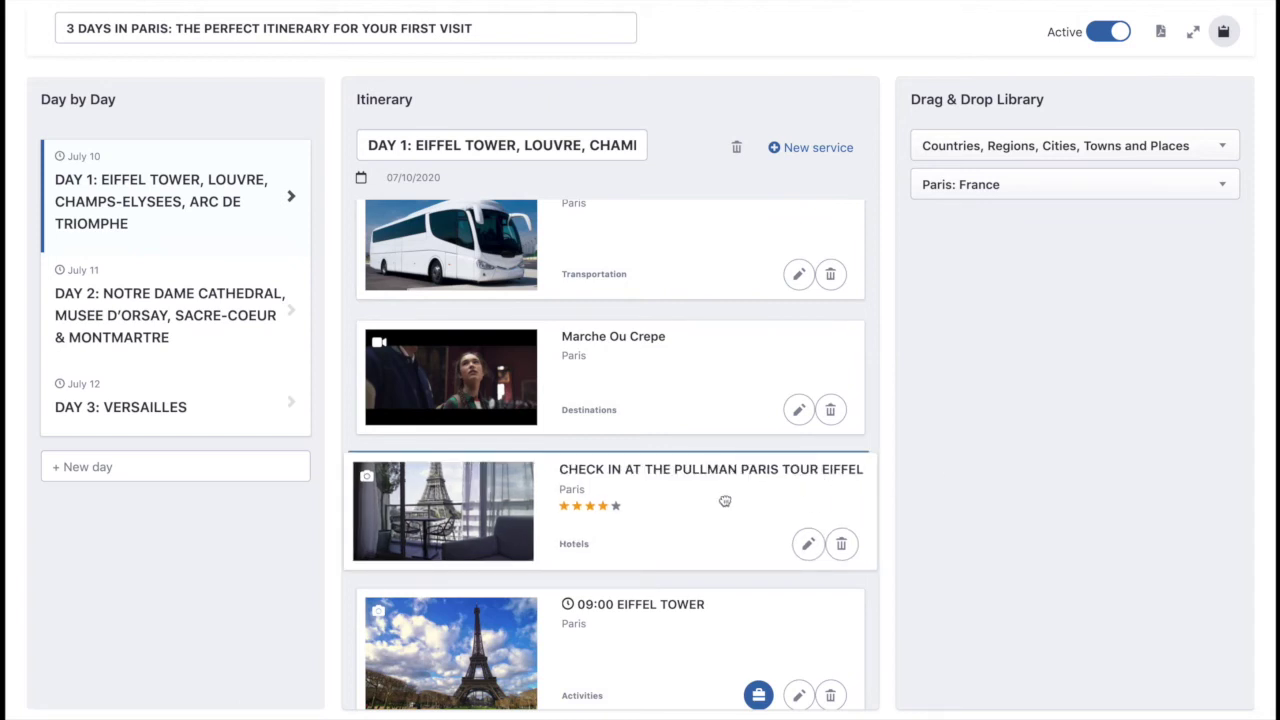
- Review the videos and photos available for the Pullman Paris Tour Eiffel check-in and return to the itinerary without saving
scroll(725, 500, "down", 1)
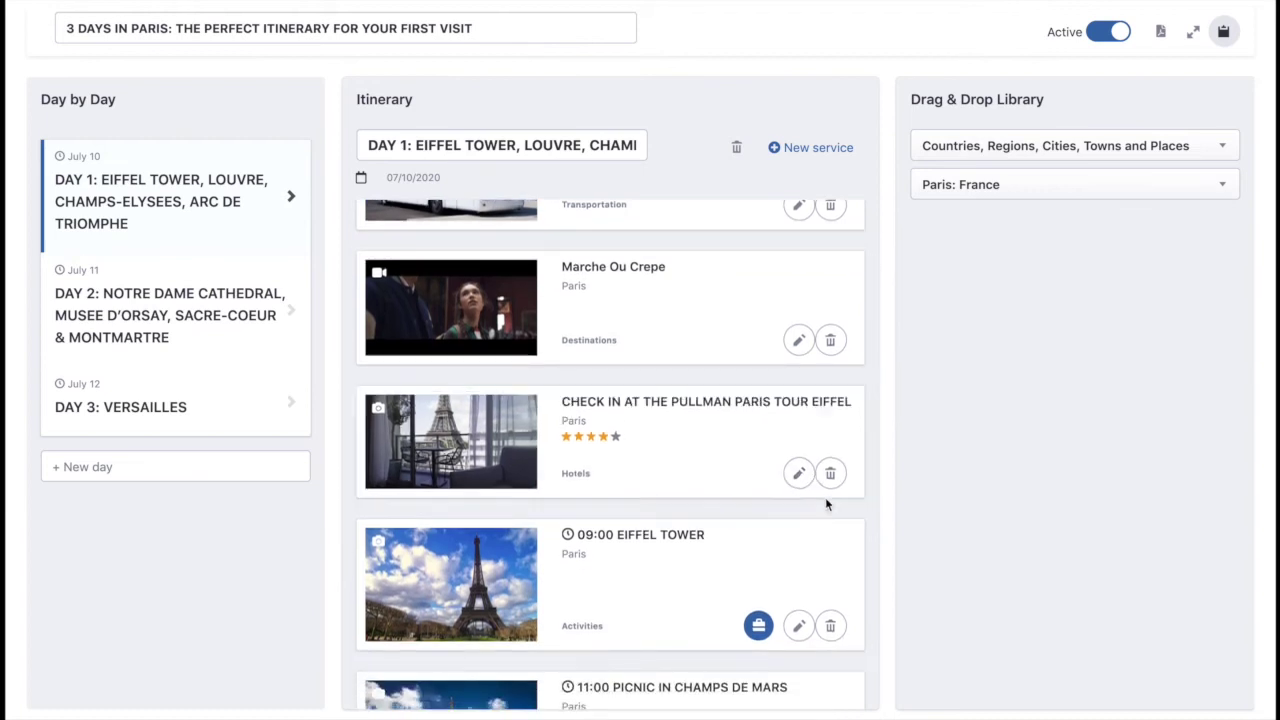
left_click(808, 476)
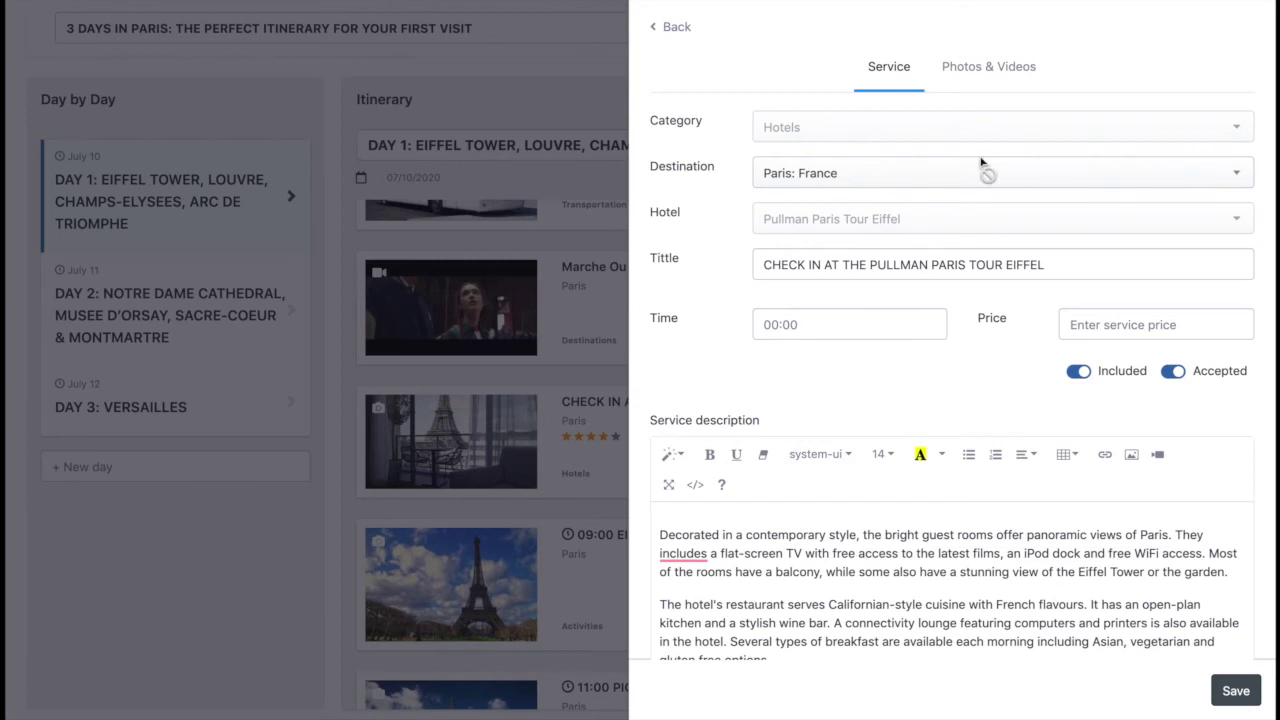
left_click(980, 80)
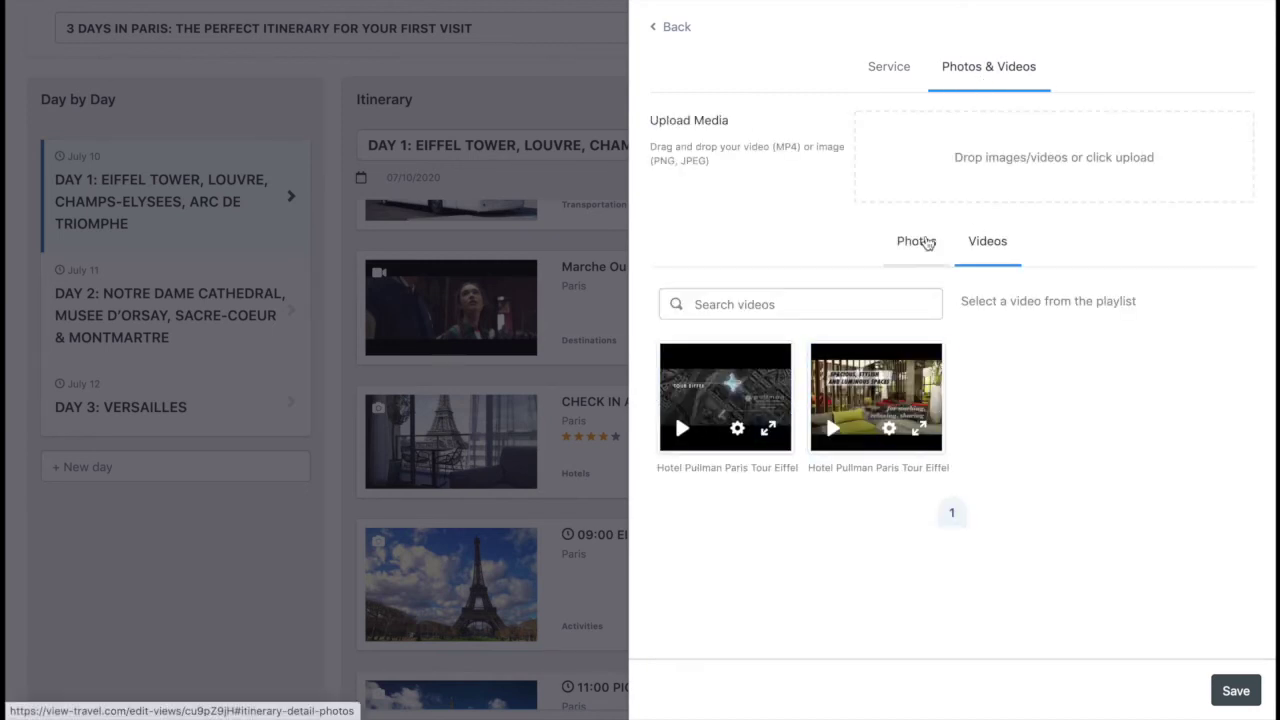
left_click(921, 244)
scroll(1008, 418, "down", 2)
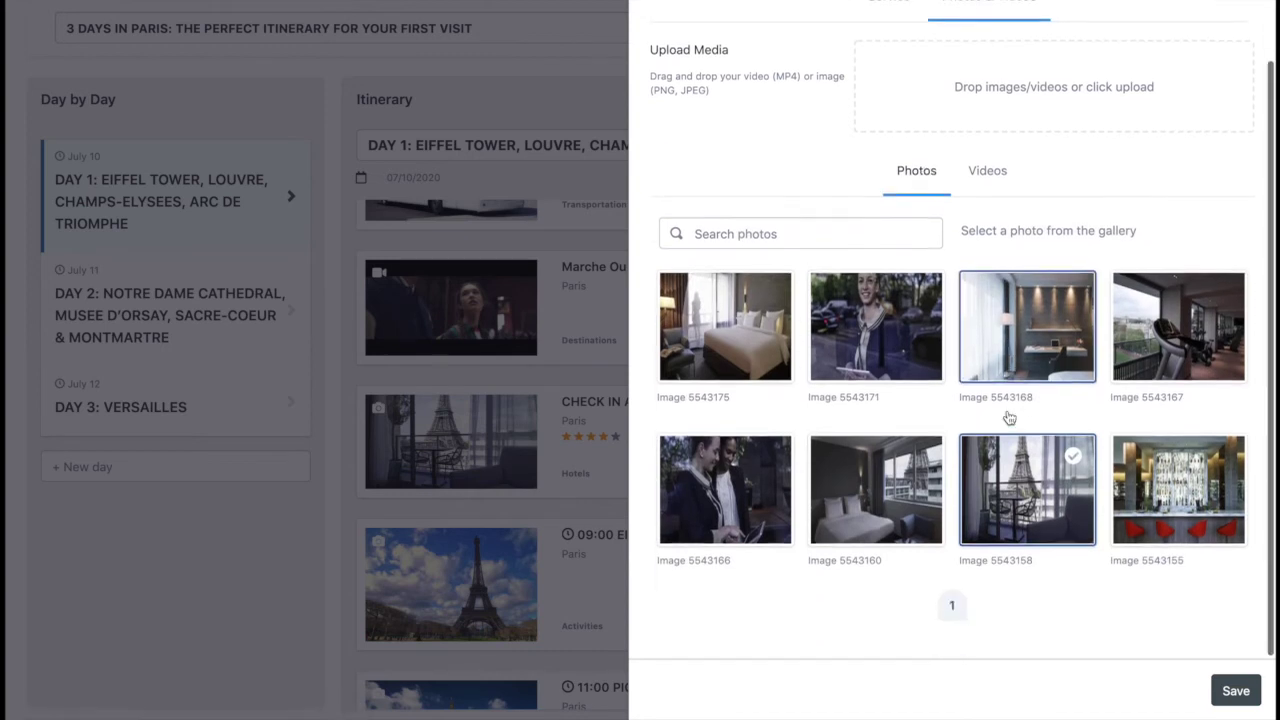
scroll(1008, 418, "up", 2)
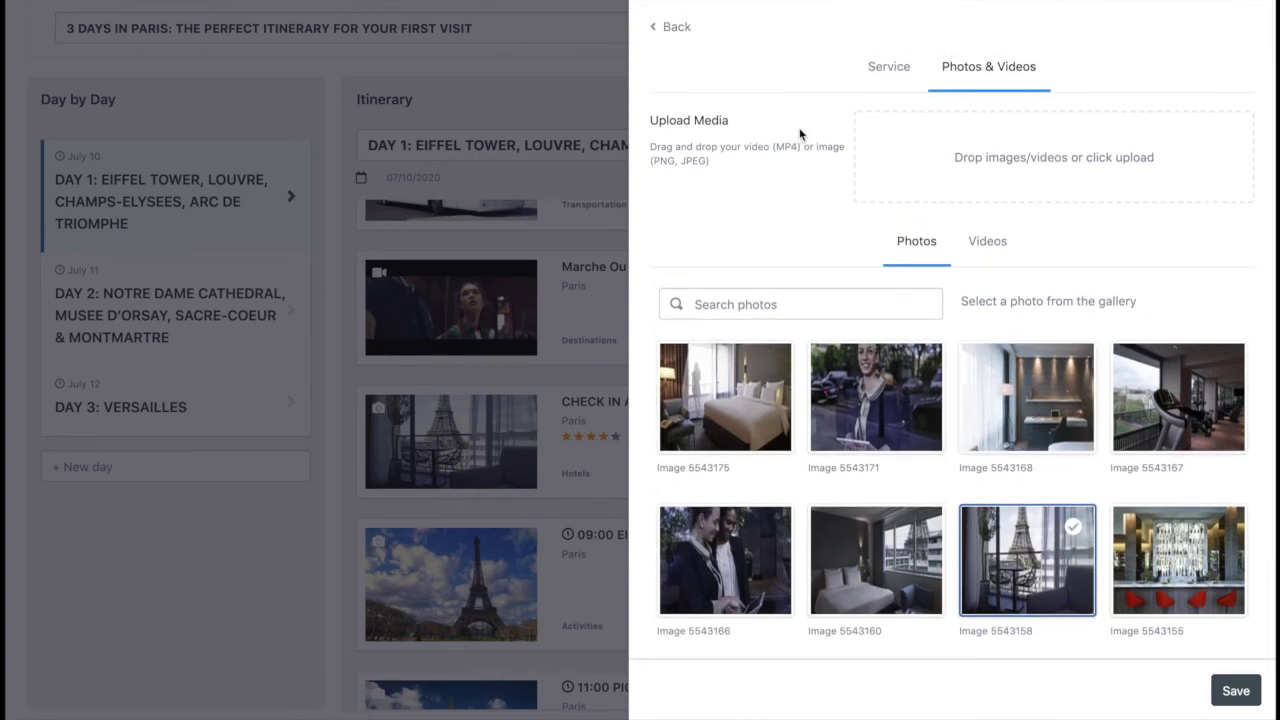
left_click(676, 32)
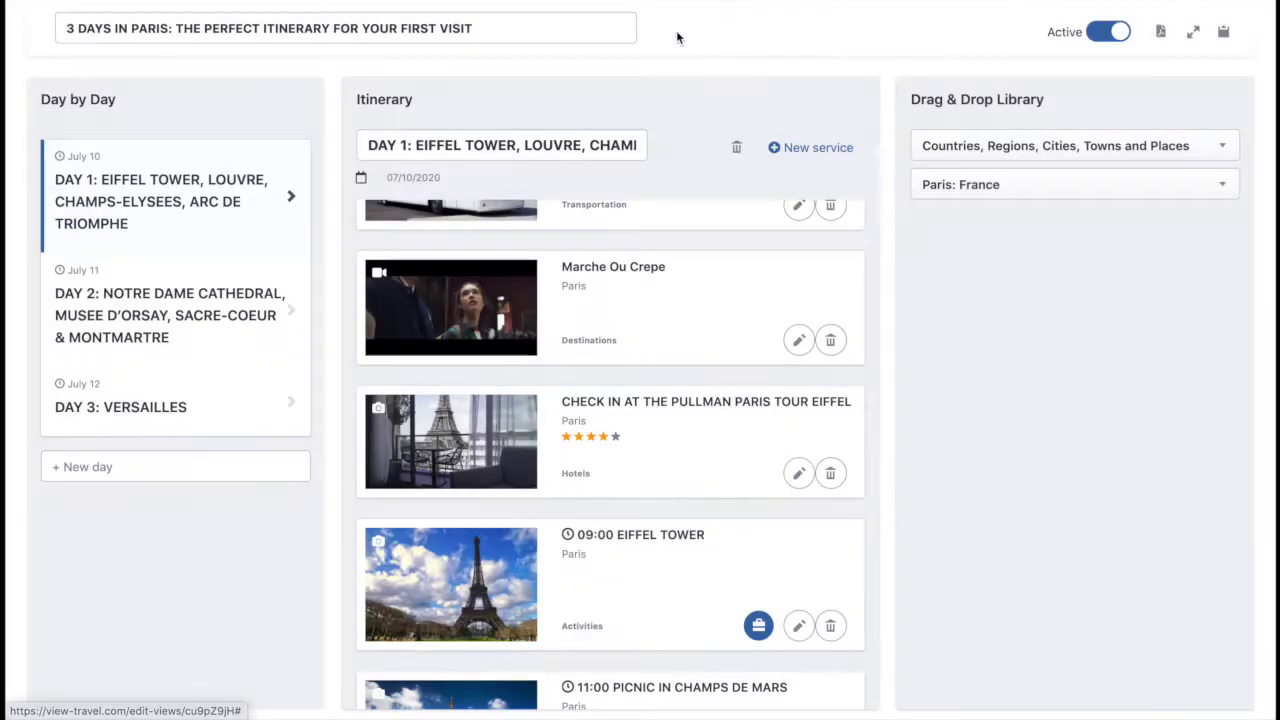
- Copy the title of the Pullman Paris Tour Eiffel check-in service and delete that service from the Day 1 itinerary
left_click(798, 473)
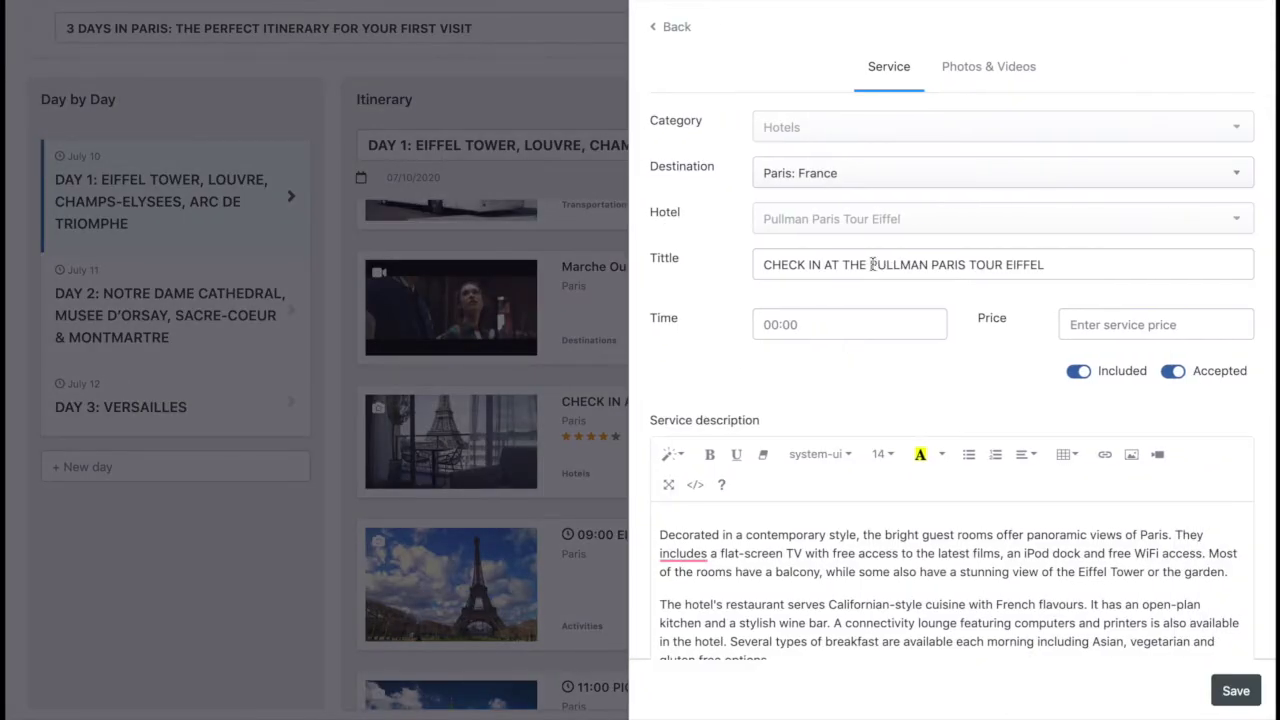
left_click(865, 264)
key("ctrl+a")
key("ctrl+c")
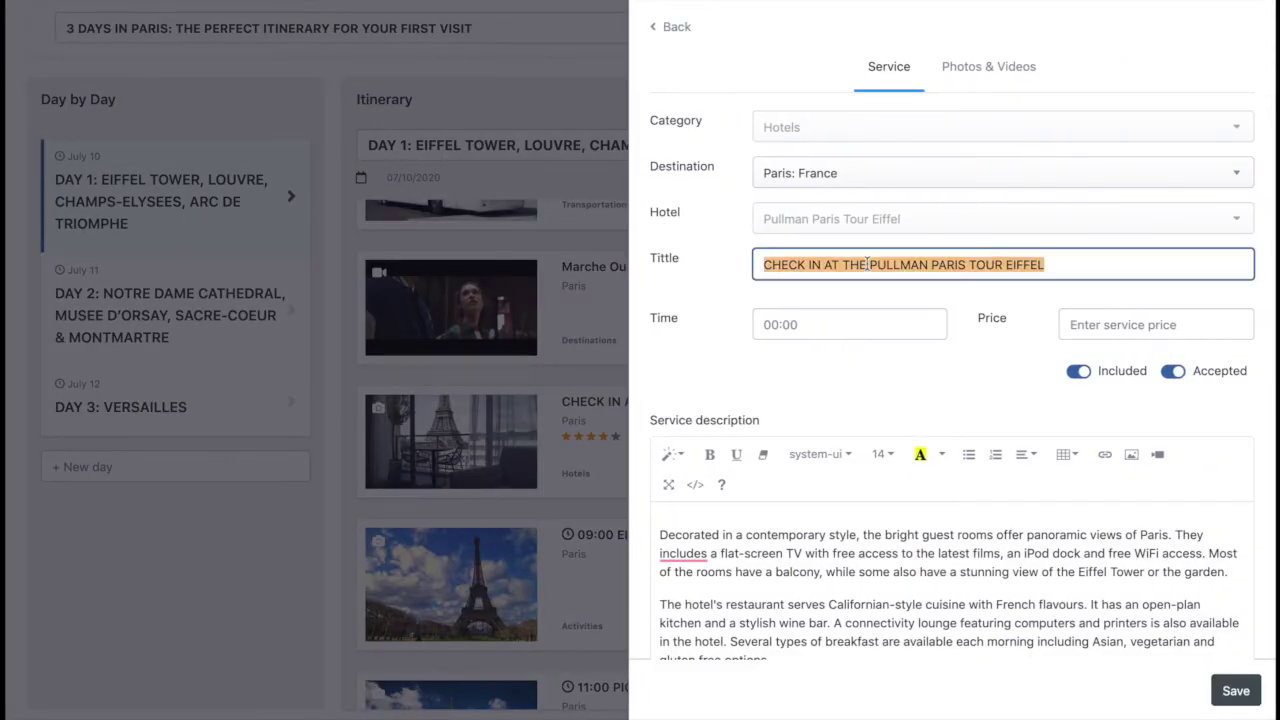
left_click(688, 37)
left_click(680, 32)
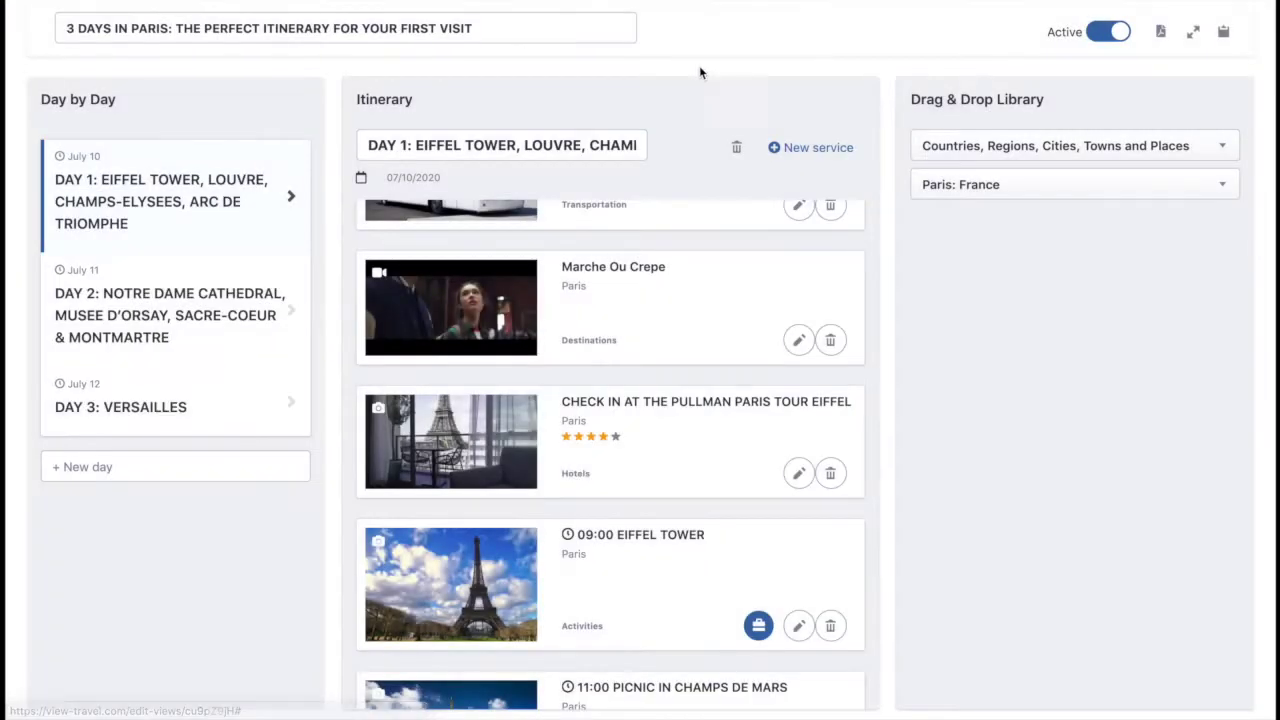
left_click(843, 478)
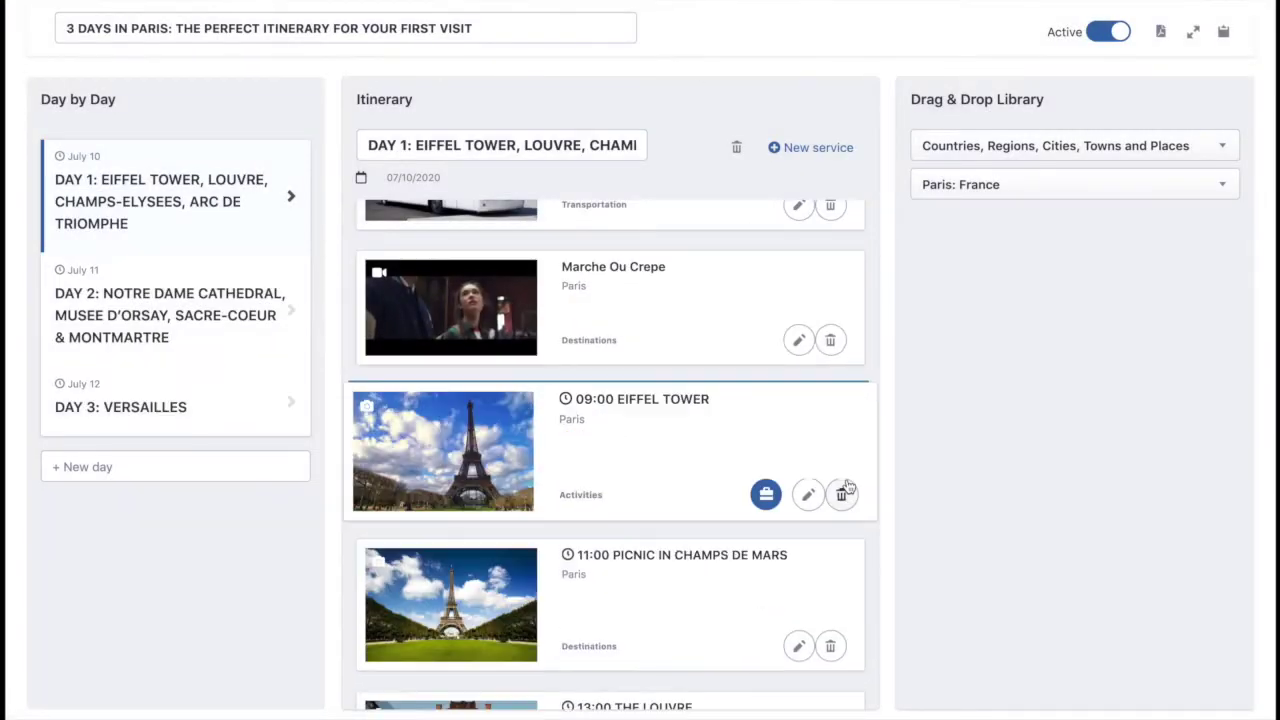
- Filter the library by All the Hotels in Paris: France and search the services for "PULLMAN"
left_click(1040, 155)
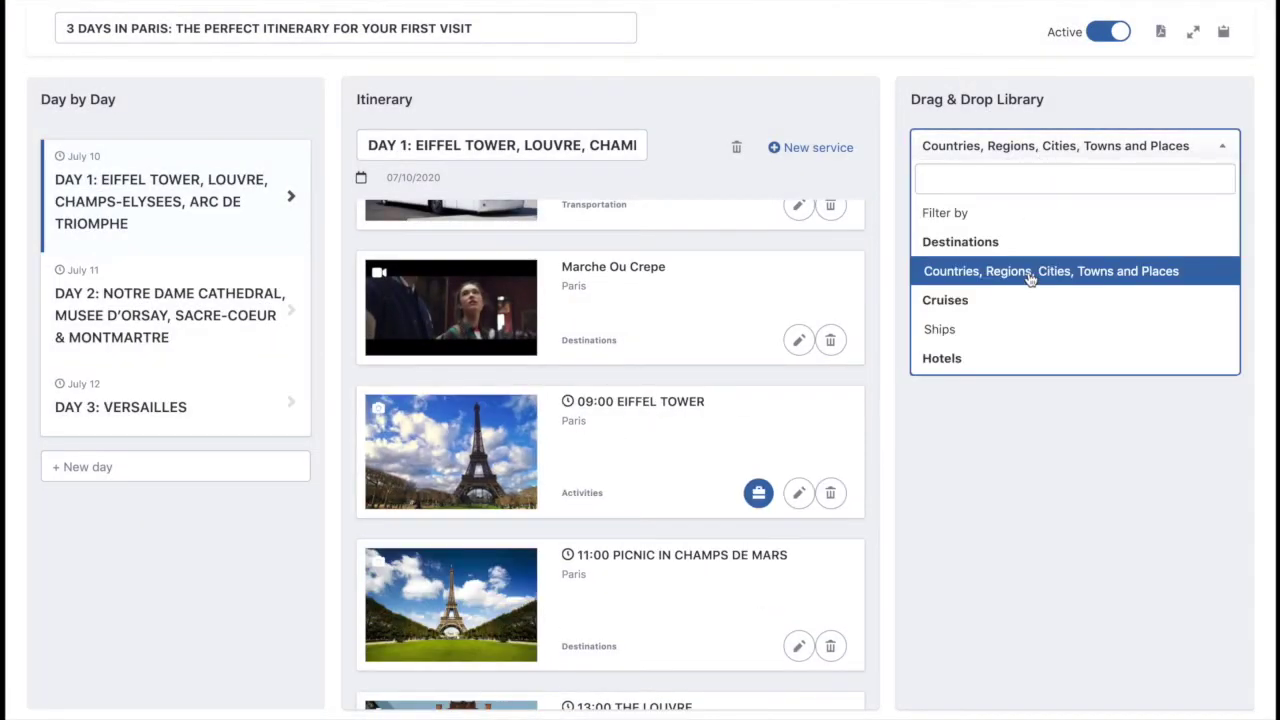
scroll(960, 280, "down", 2)
left_click(1019, 309)
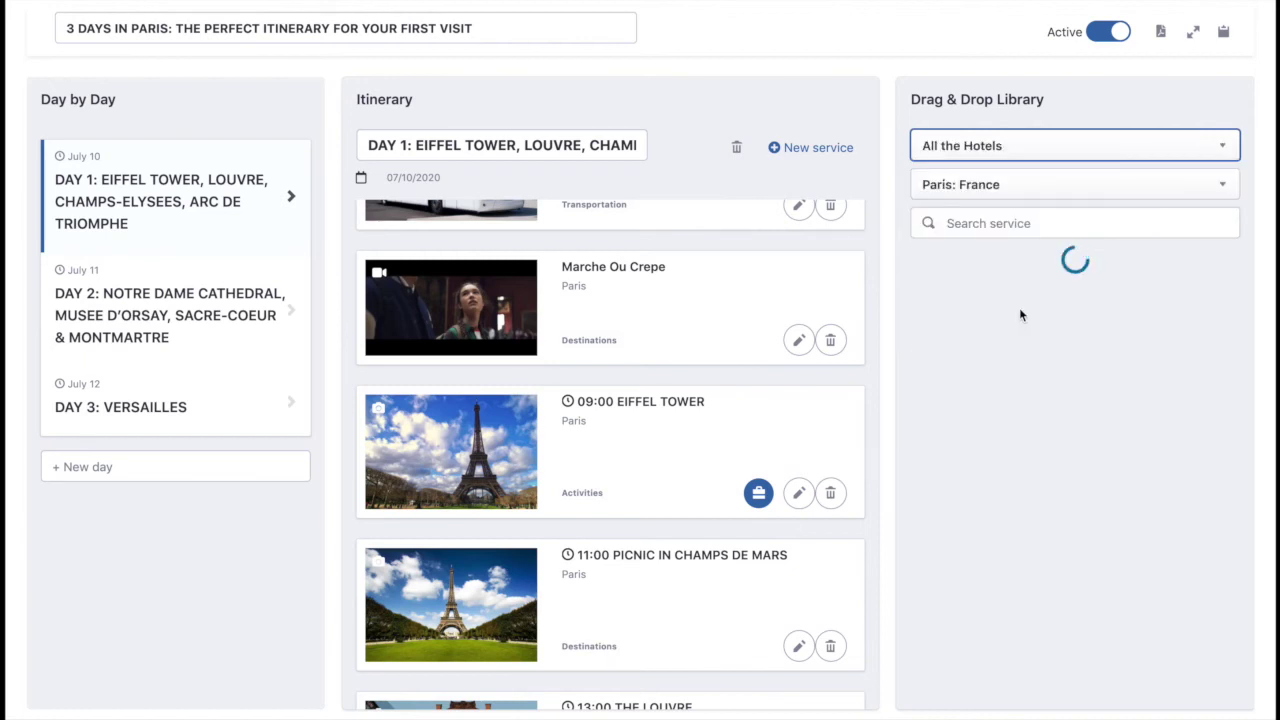
left_click(1026, 223)
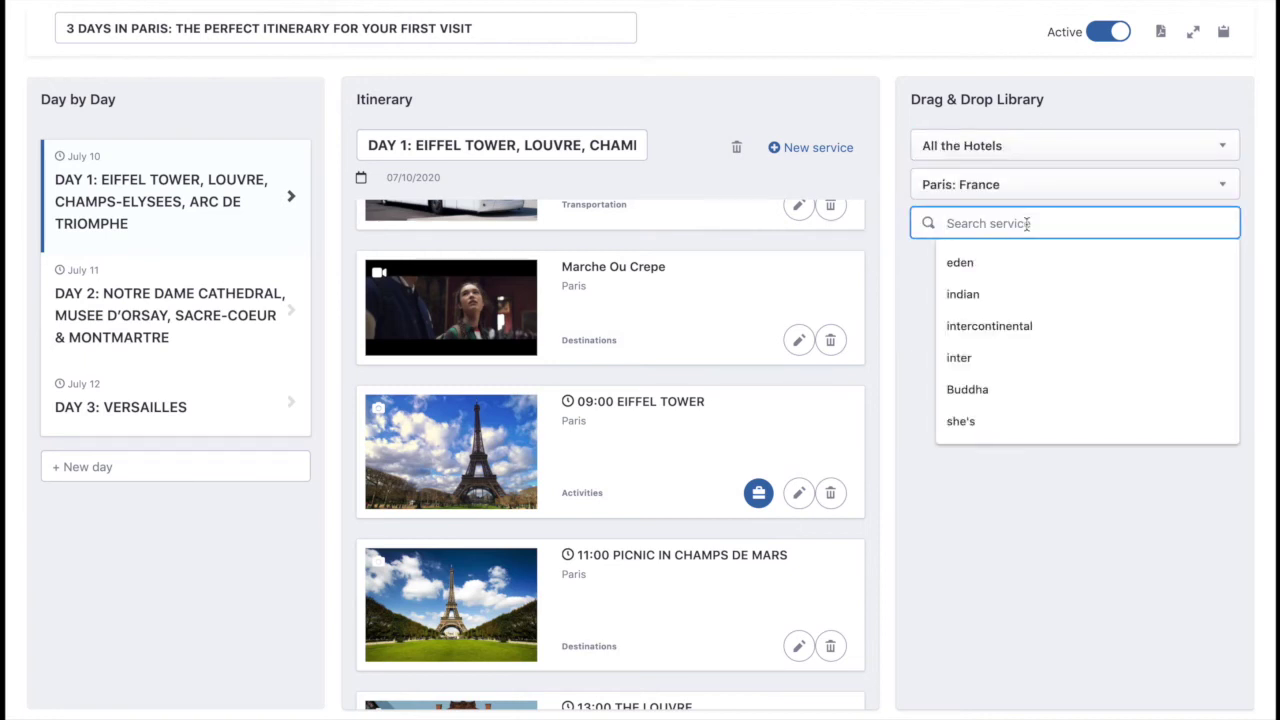
key("ctrl+v")
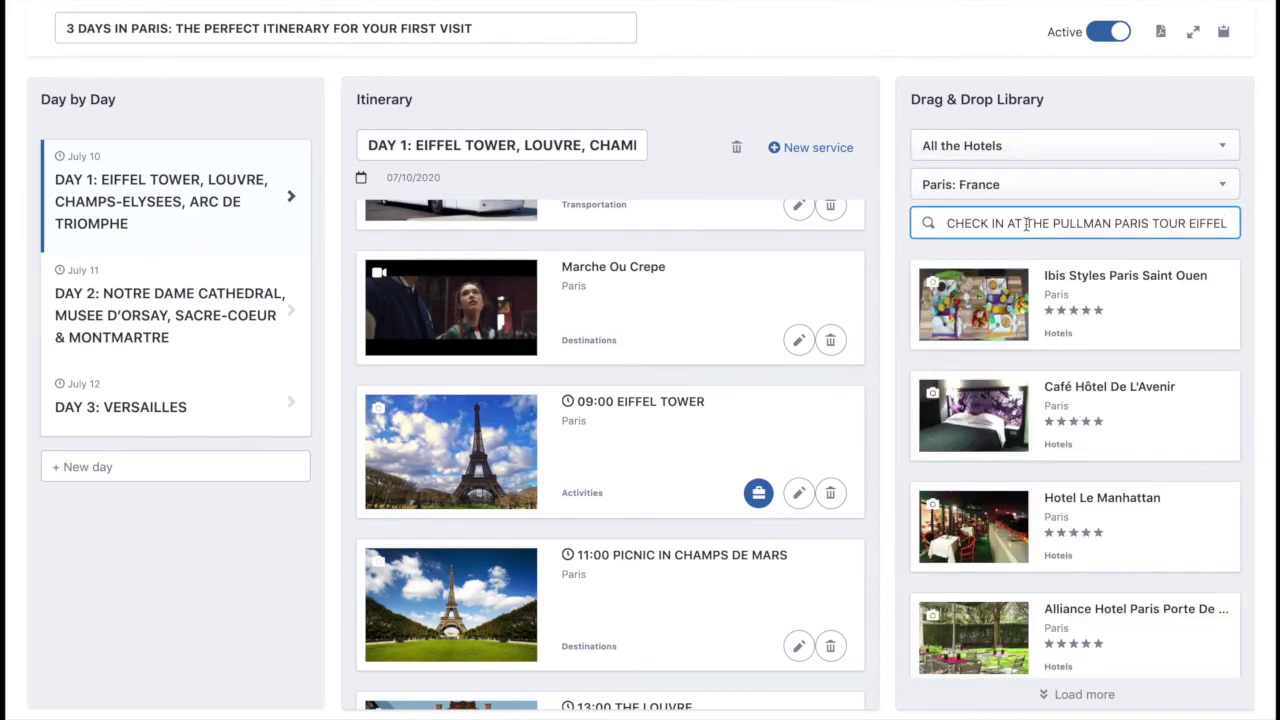
left_click_drag(1051, 223, 943, 214)
key("BackSpace")
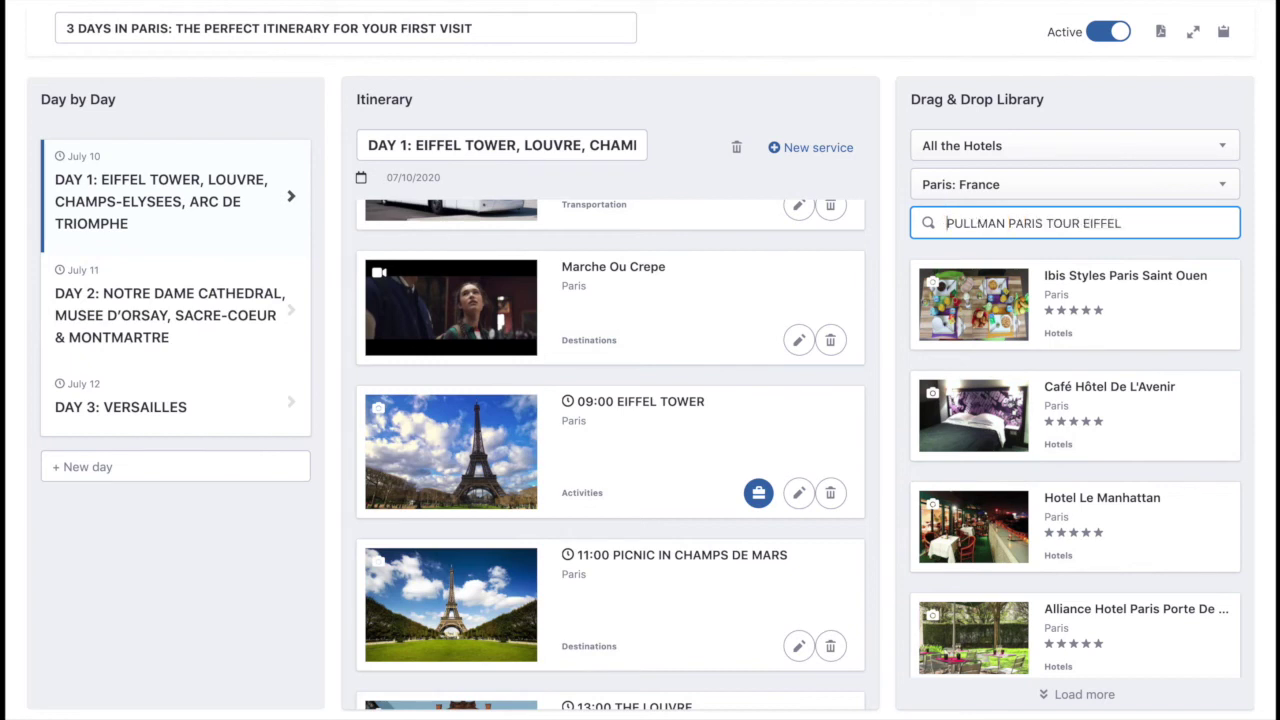
left_click_drag(1148, 228, 1004, 224)
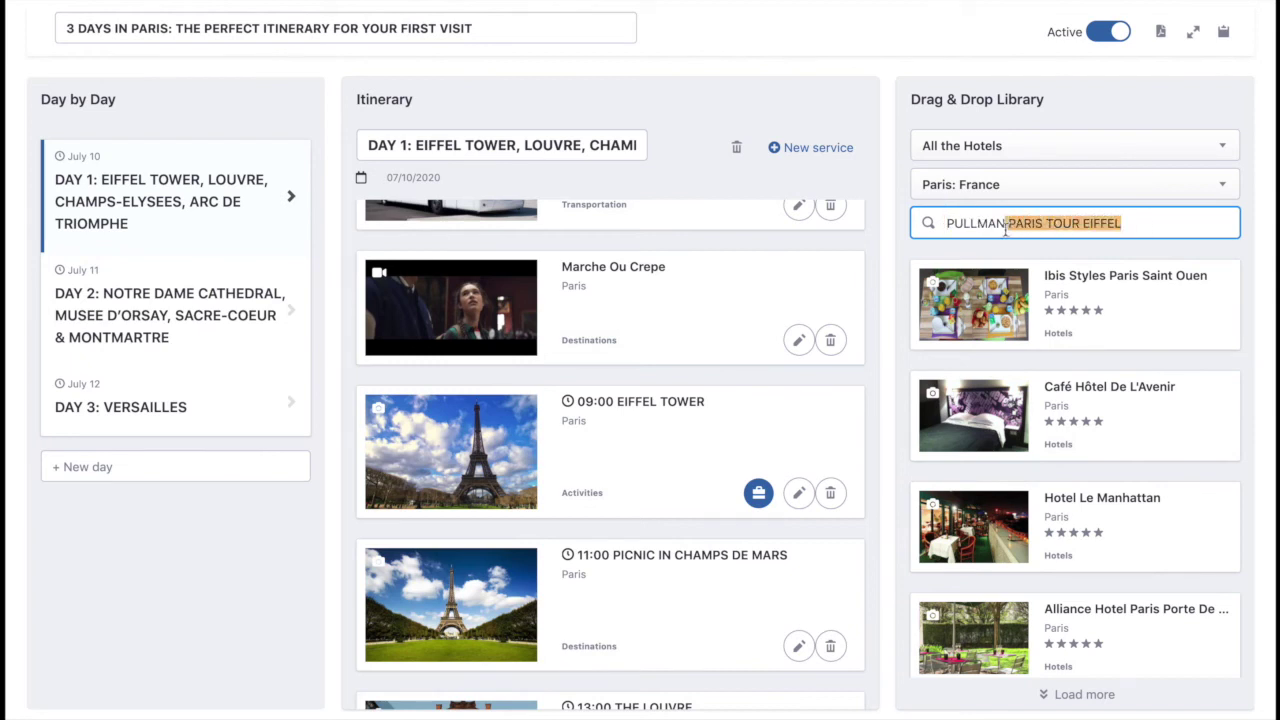
key("BackSpace")
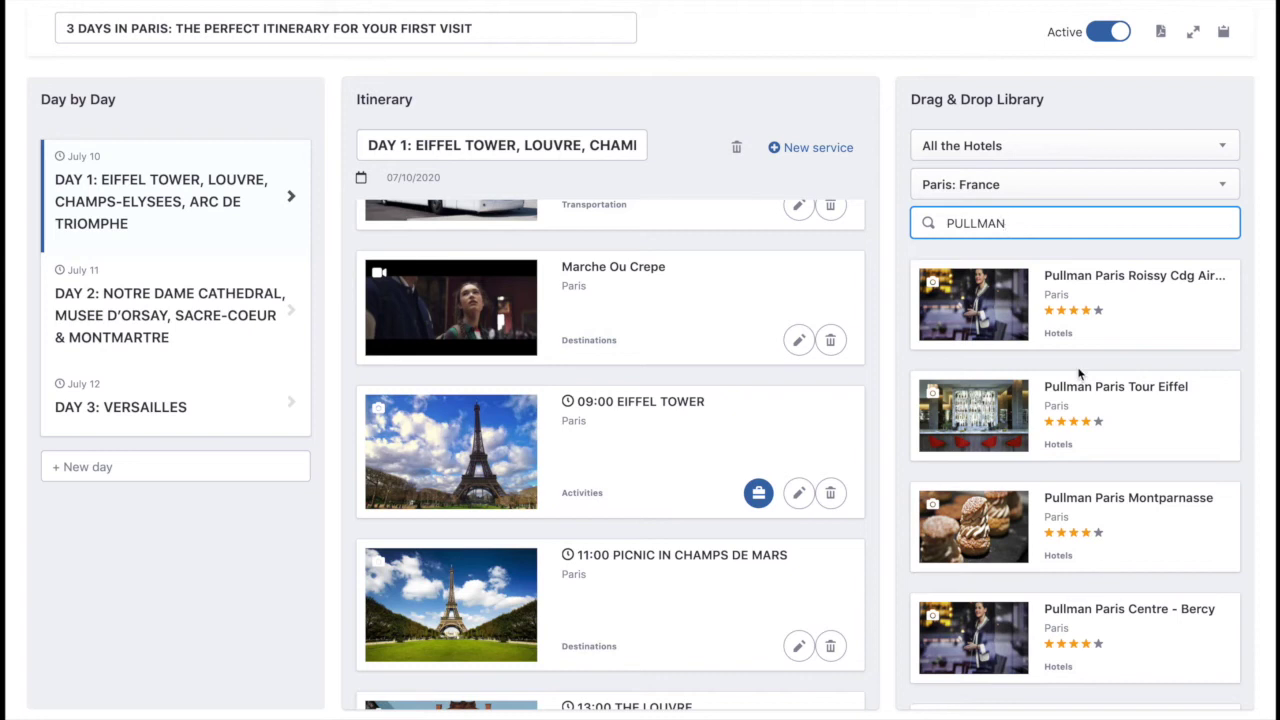
- Add the Pullman Paris Tour Eiffel hotel to Day 1 between Marche Ou Crepe and Eiffel Tower, and try to save it with the copied title
scroll(1078, 373, "down", 3)
left_click_drag(1078, 371, 820, 418)
scroll(1078, 369, "up", 3)
left_click(808, 476)
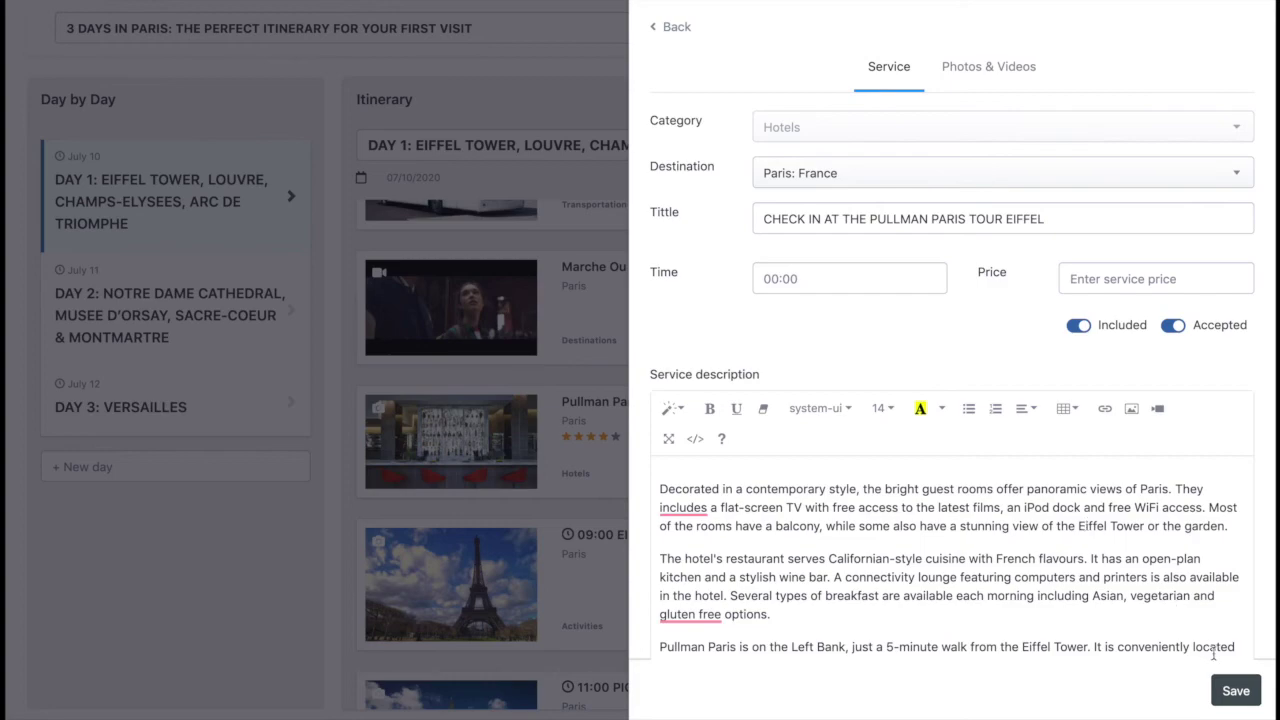
left_click(1236, 690)
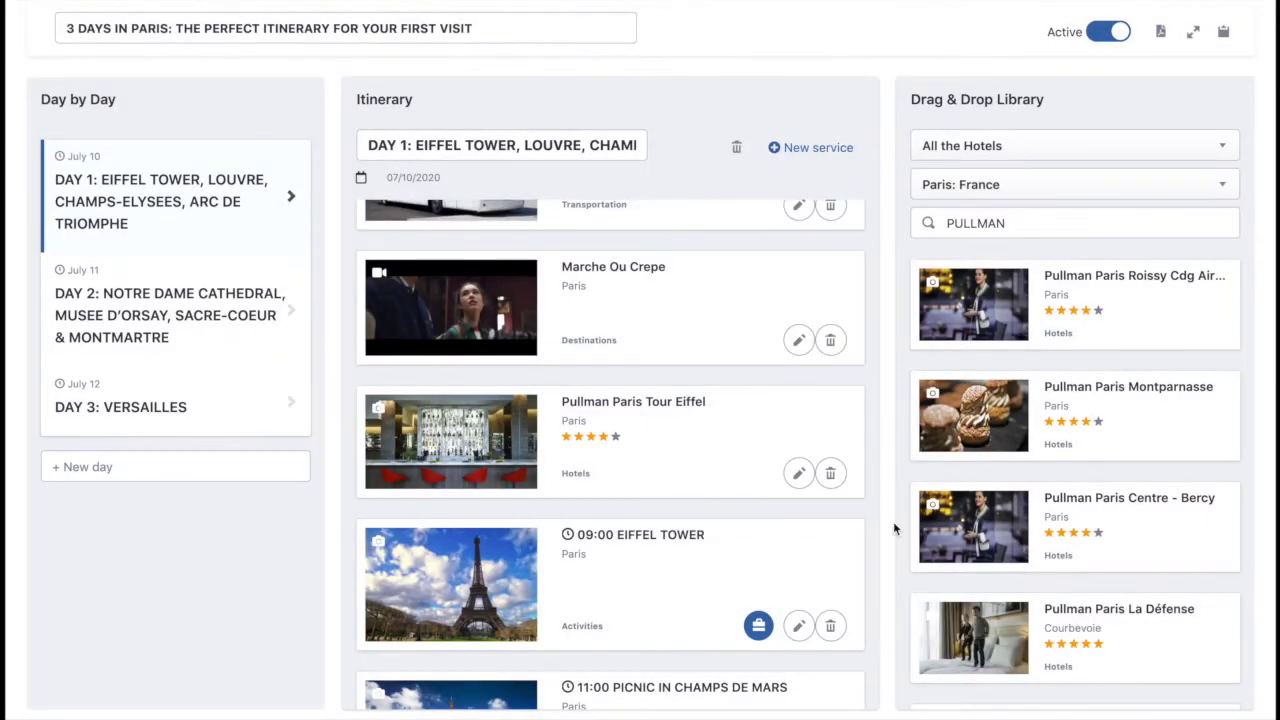
- Set the Pullman hotel service's title to "CHECK IN AT THE PULLMAN PARIS TOUR EIFFEL" and look over its description
left_click(804, 482)
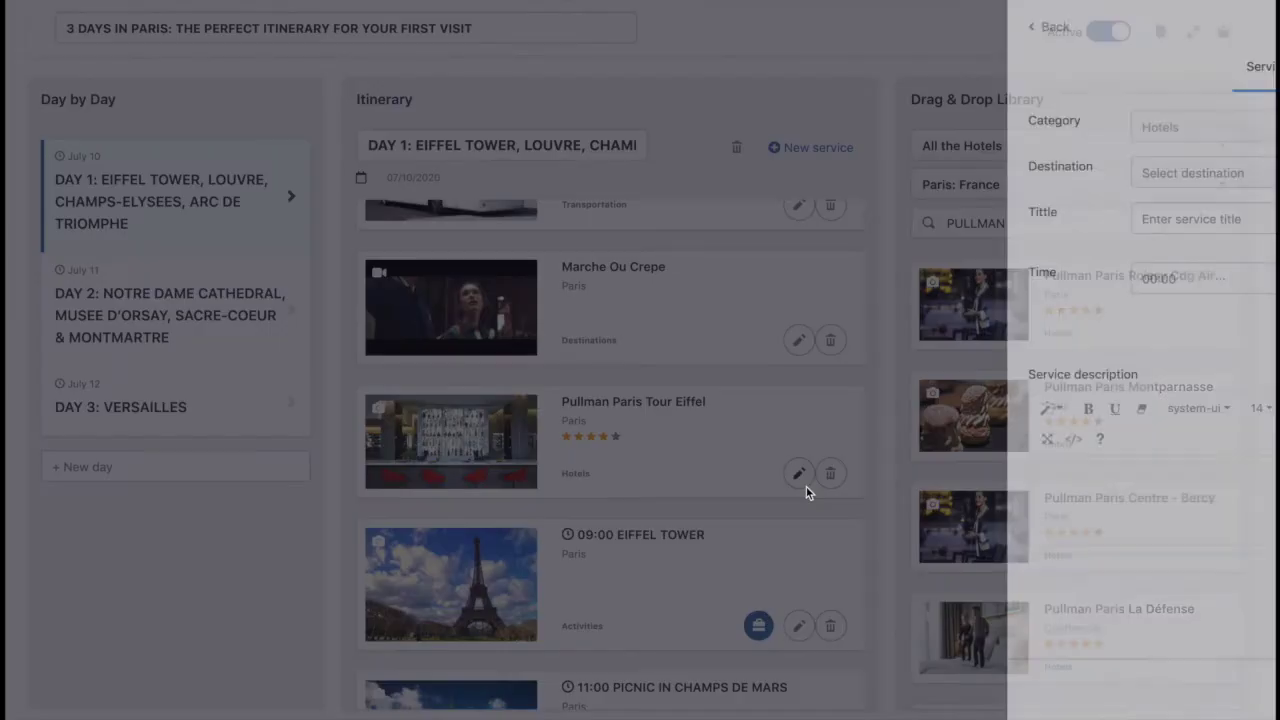
left_click(928, 265)
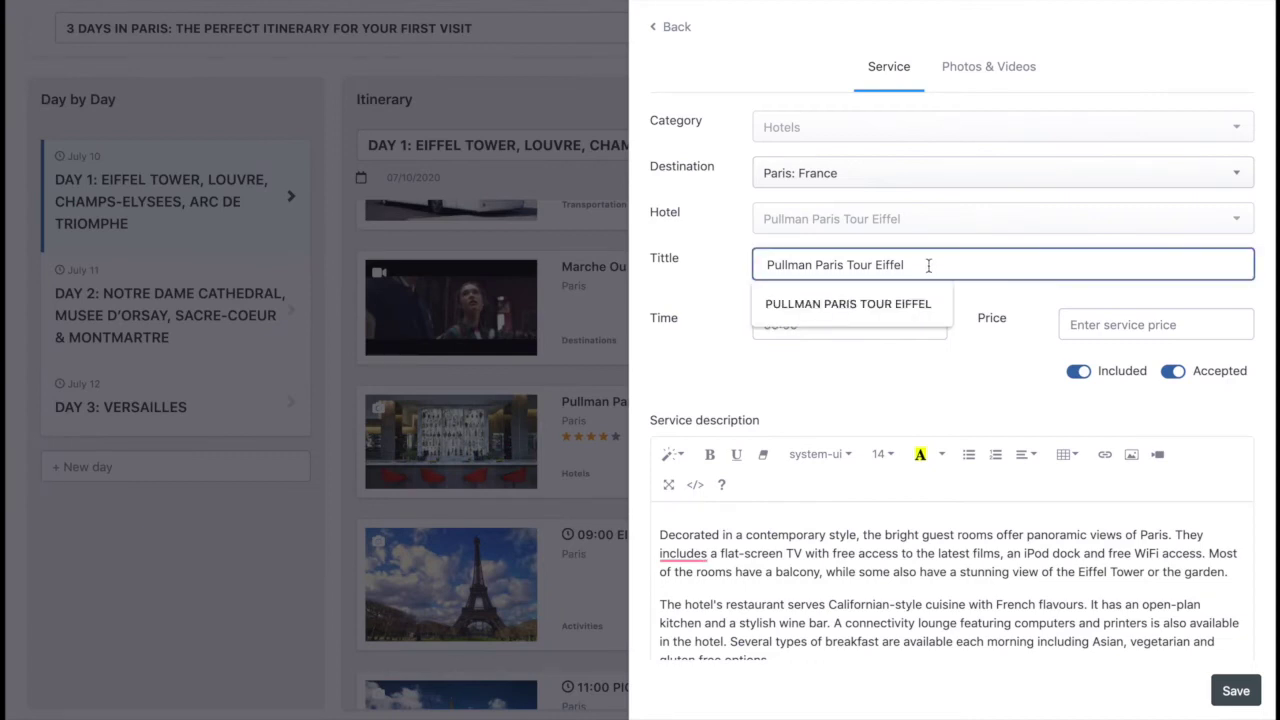
key("ctrl+a")
key("ctrl+v")
left_click(1045, 305)
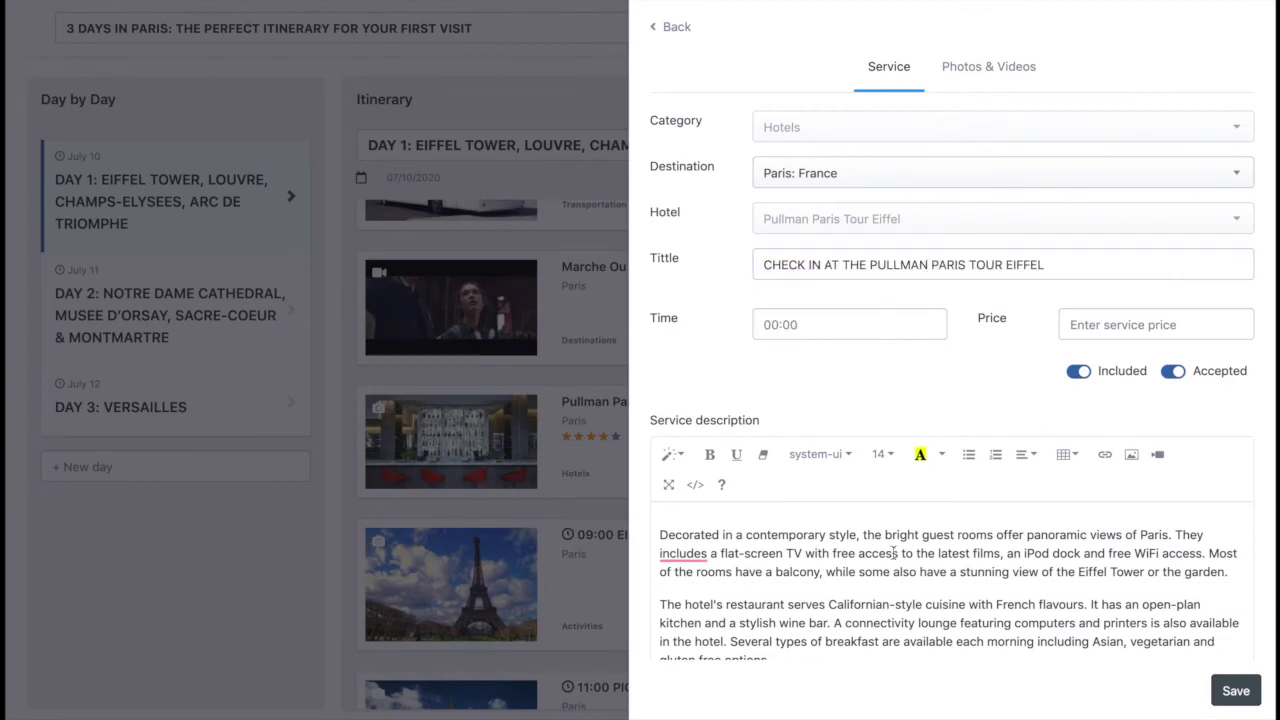
scroll(833, 552, "down", 3)
scroll(833, 552, "up", 3)
- Choose the Hotel Pullman Paris Tour Eiffel video with the Tour Eiffel map for the check-in service and save it
left_click(986, 84)
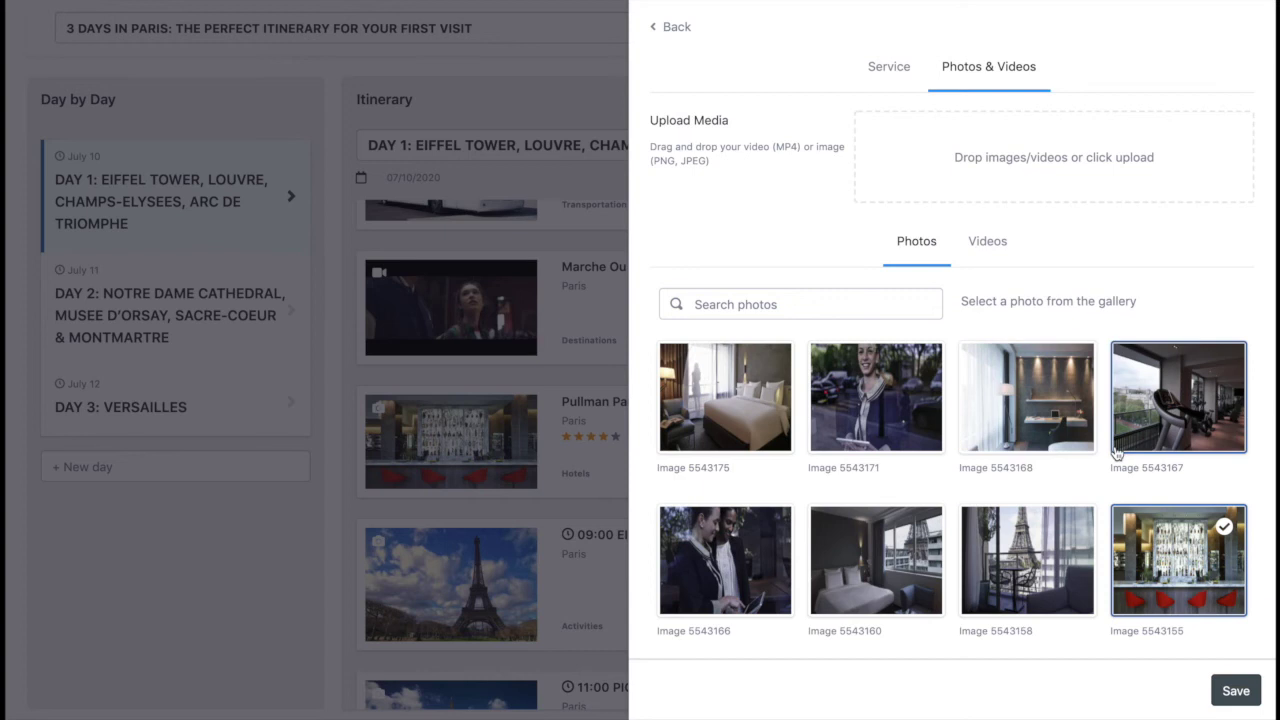
left_click(1060, 566)
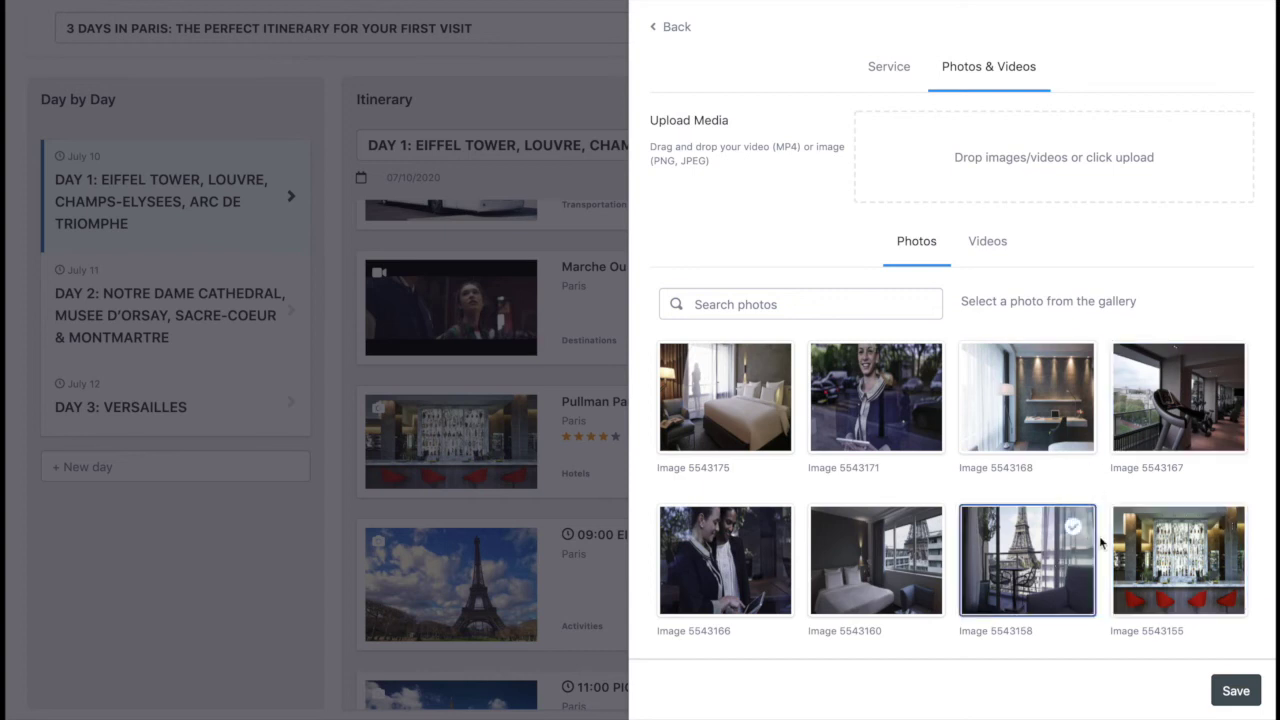
left_click(988, 244)
left_click(850, 400)
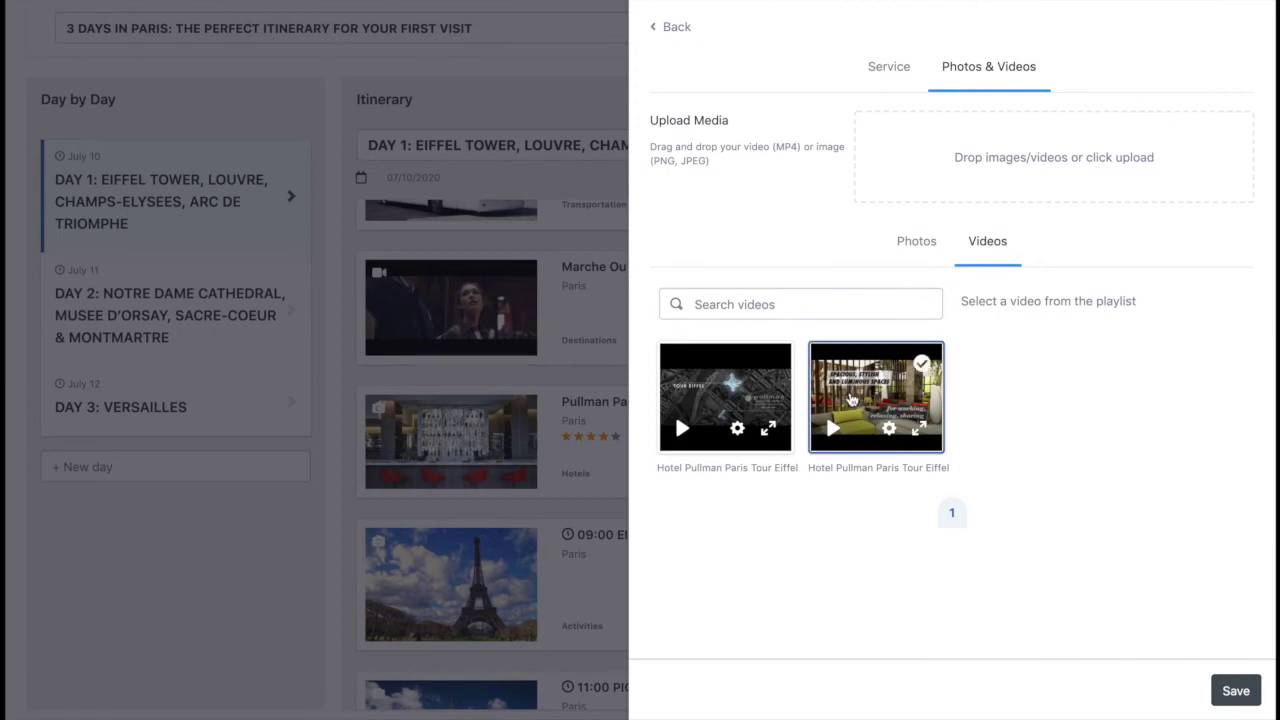
left_click(725, 395)
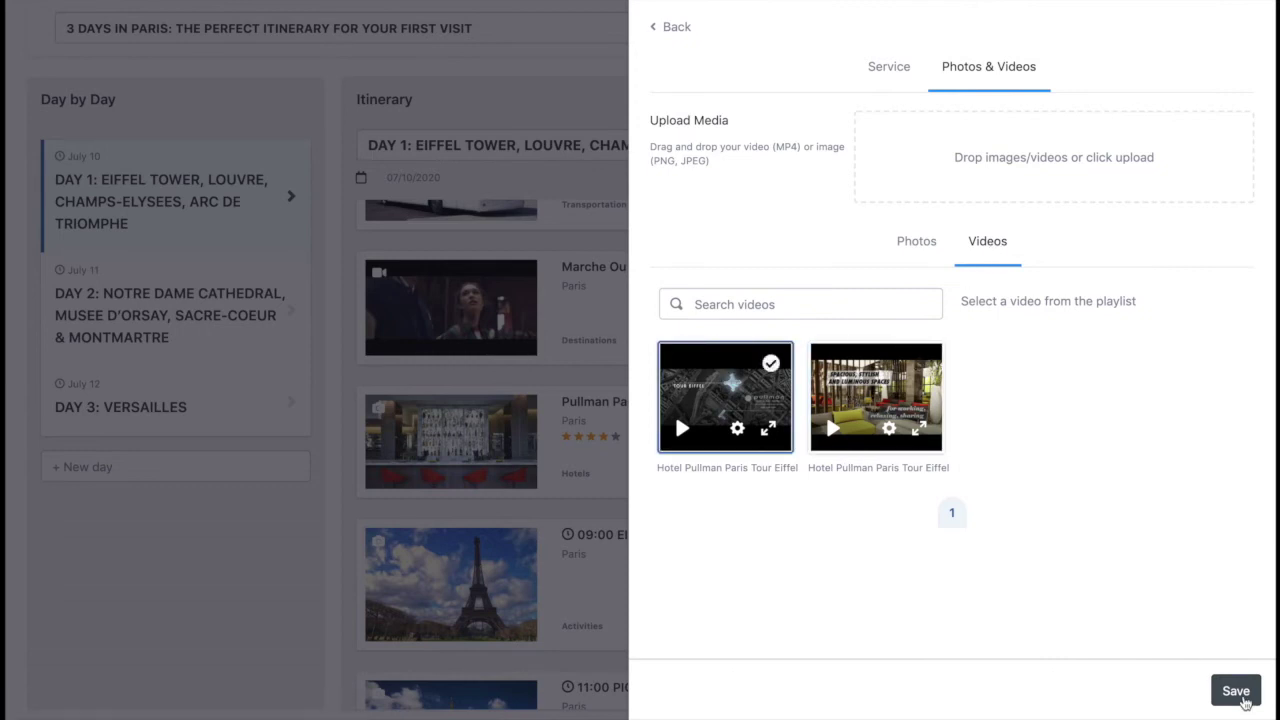
left_click(1246, 702)
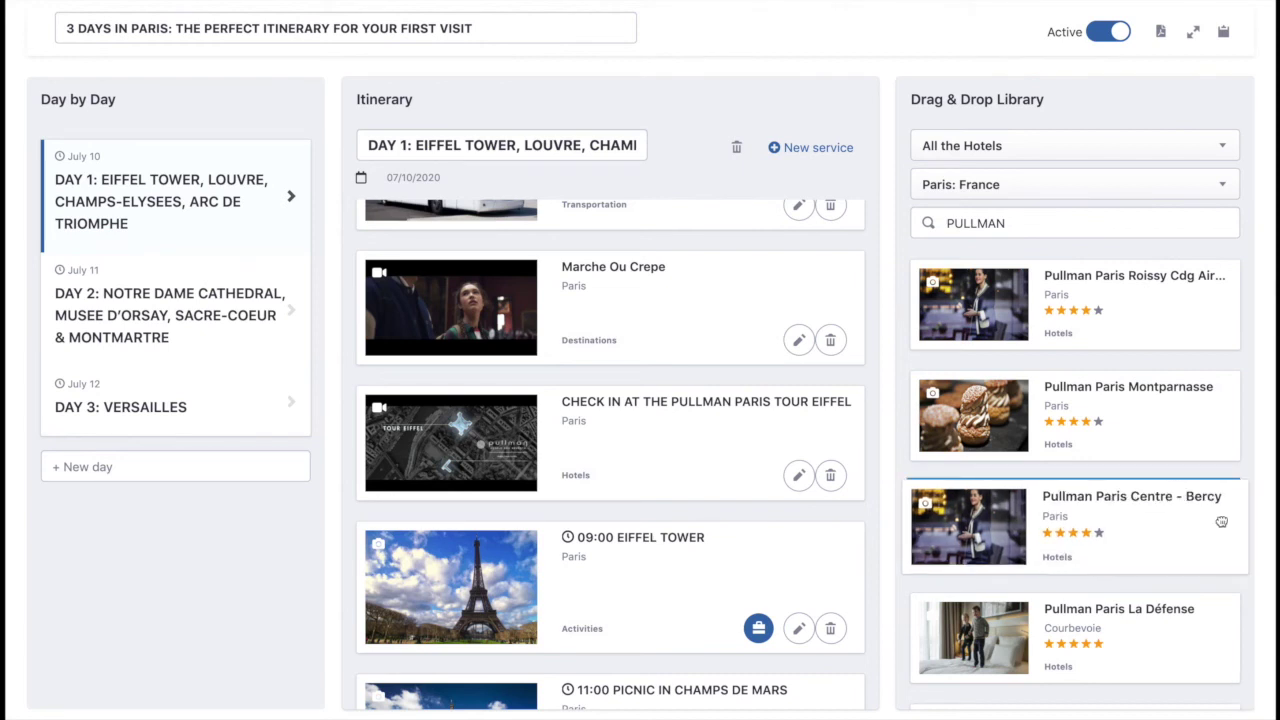
- Preview Day 1 and review the Pullman check-in page with its hotel description and most popular services
left_click(1223, 31)
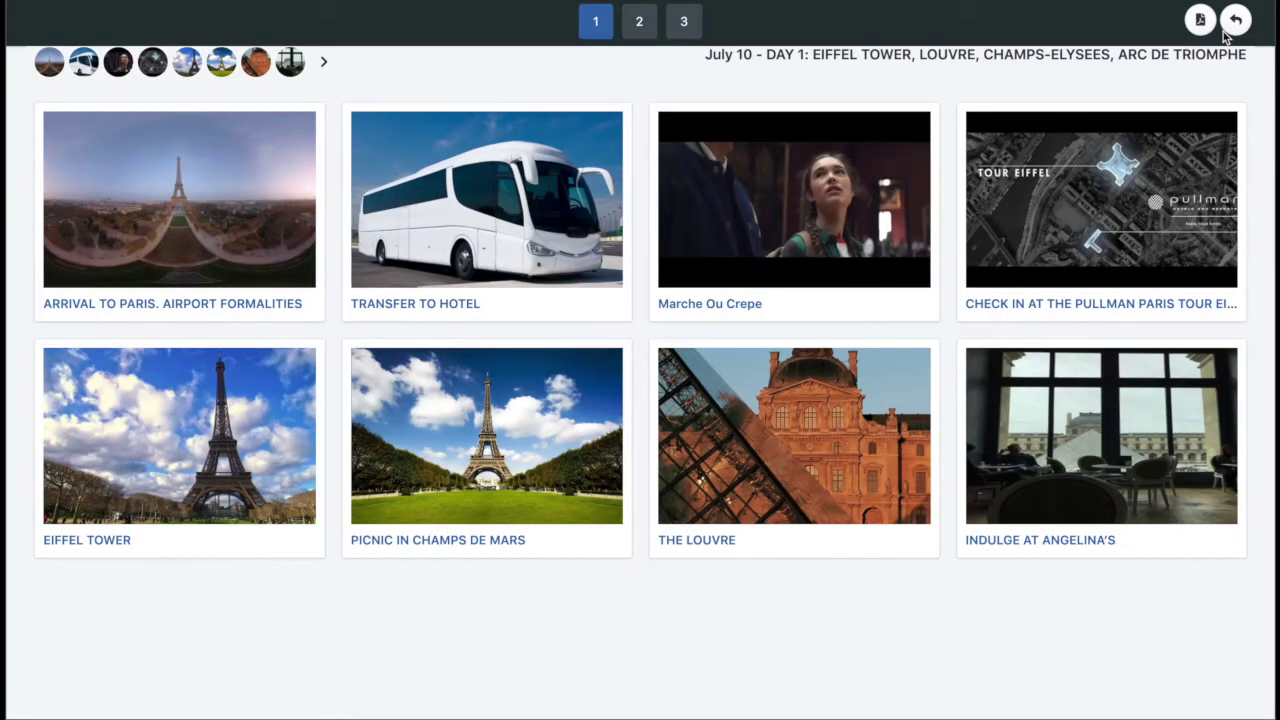
left_click(1186, 246)
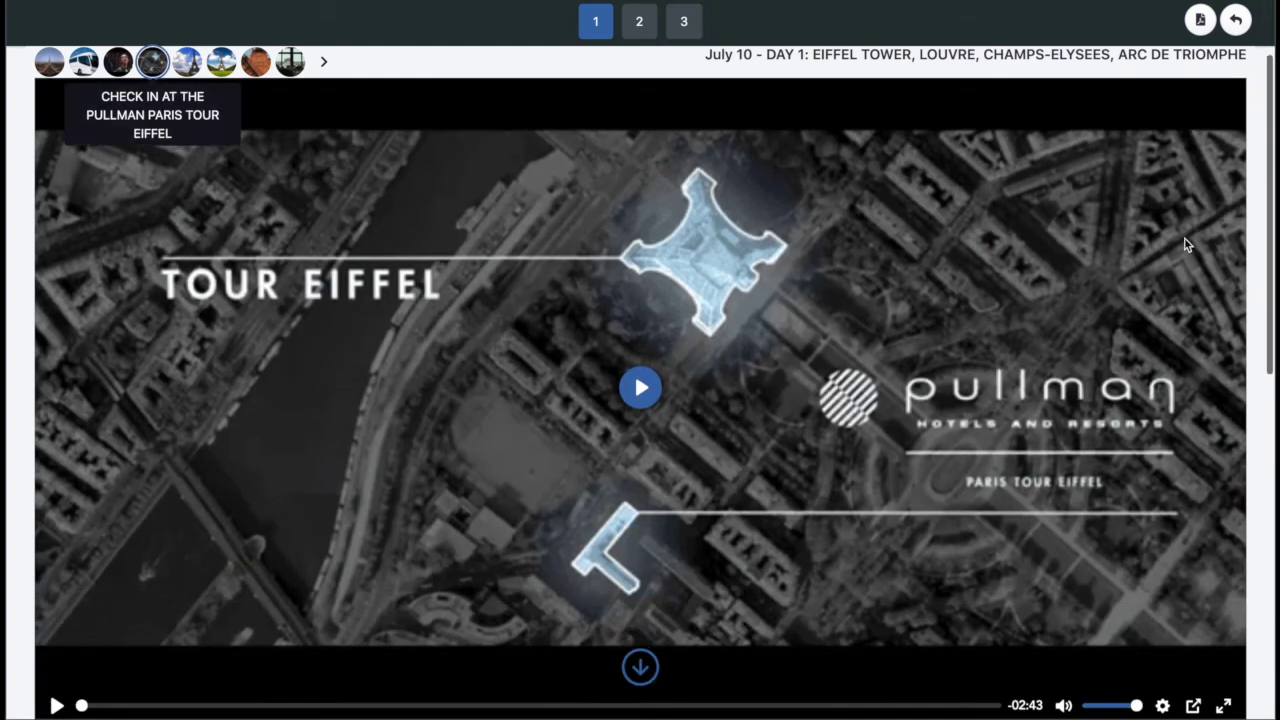
scroll(1184, 245, "down", 7)
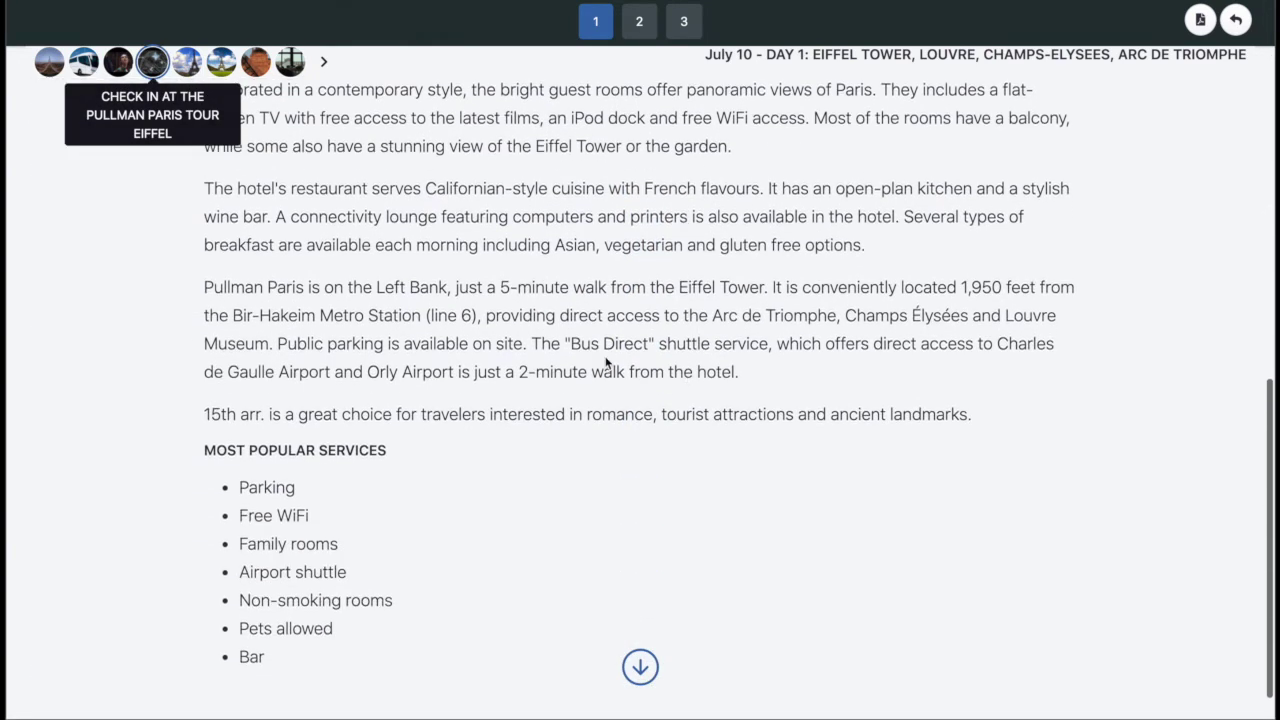
scroll(606, 362, "up", 1)
left_click_drag(361, 143, 395, 533)
scroll(440, 530, "up", 8)
scroll(500, 535, "down", 2)
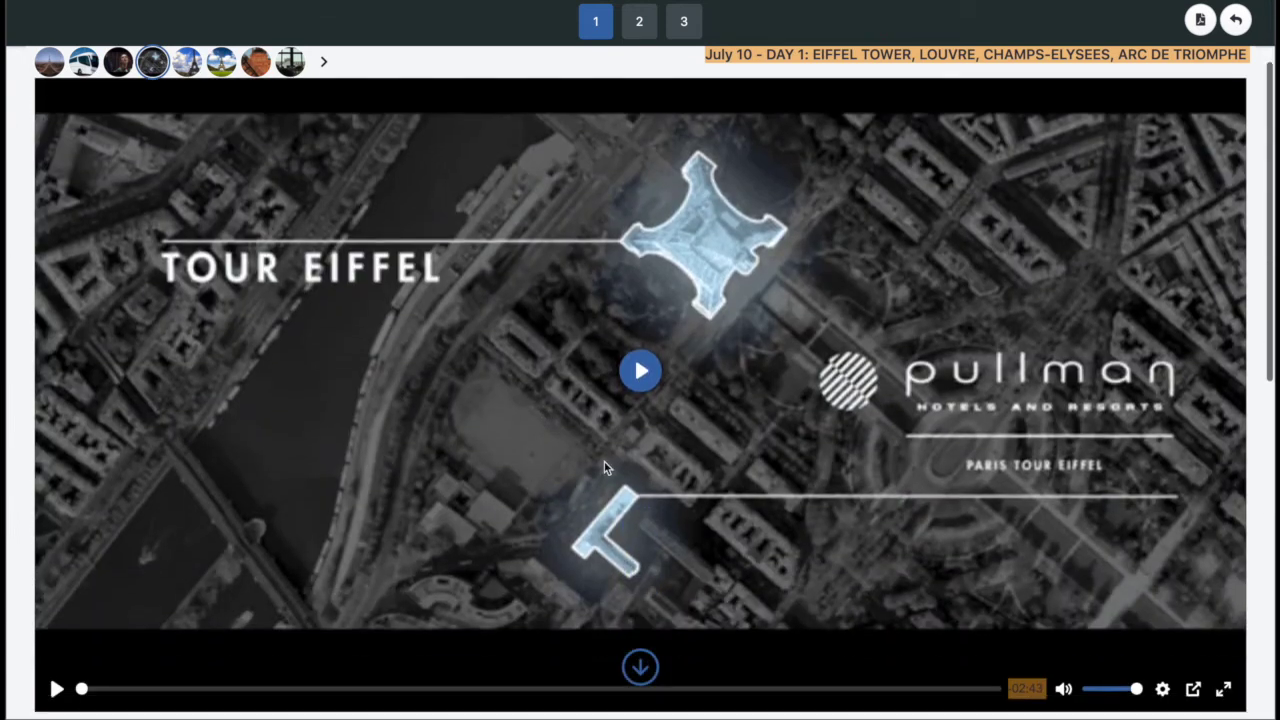
- Play the Pullman check-in video, pause it and return to the itinerary editor
left_click(643, 385)
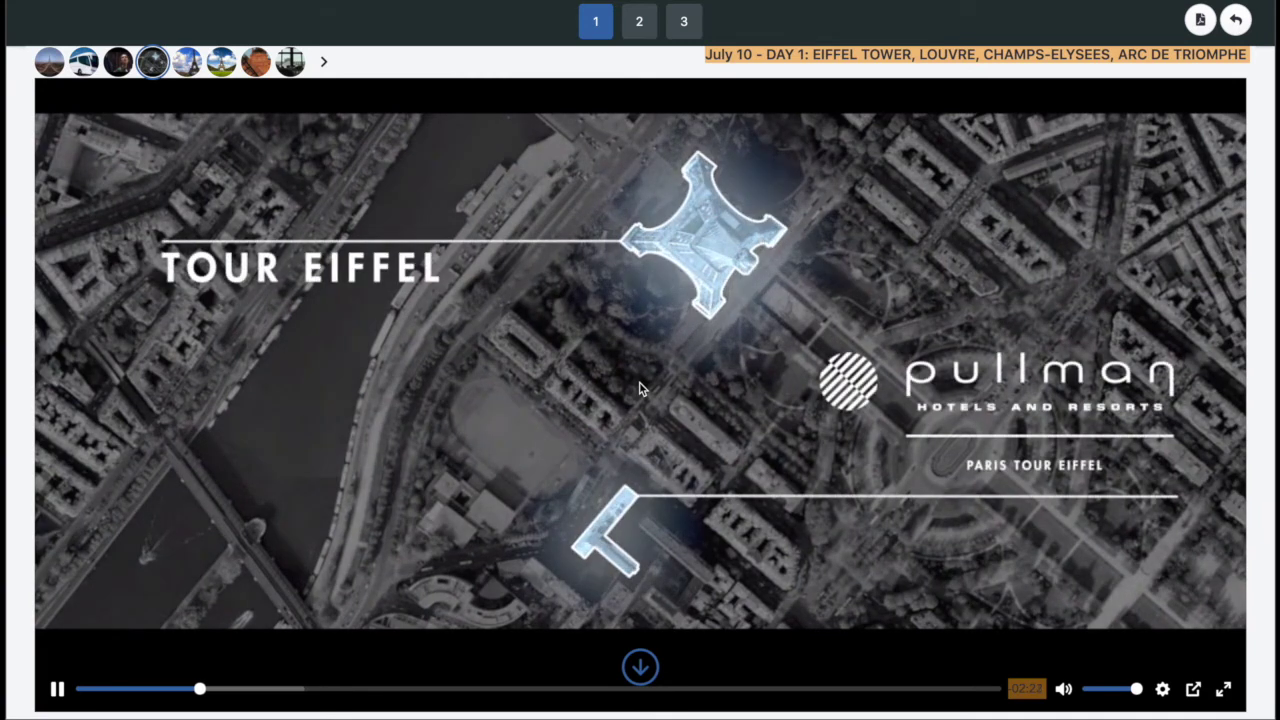
left_click(718, 394)
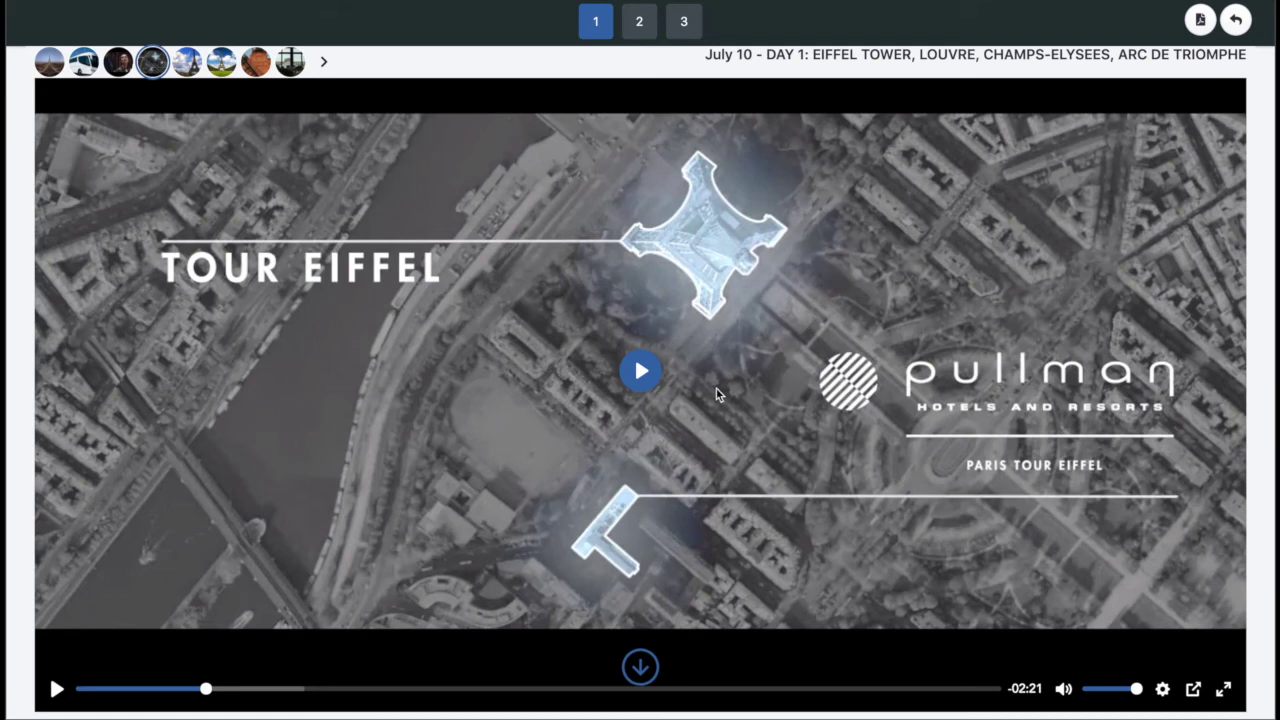
left_click(1237, 21)
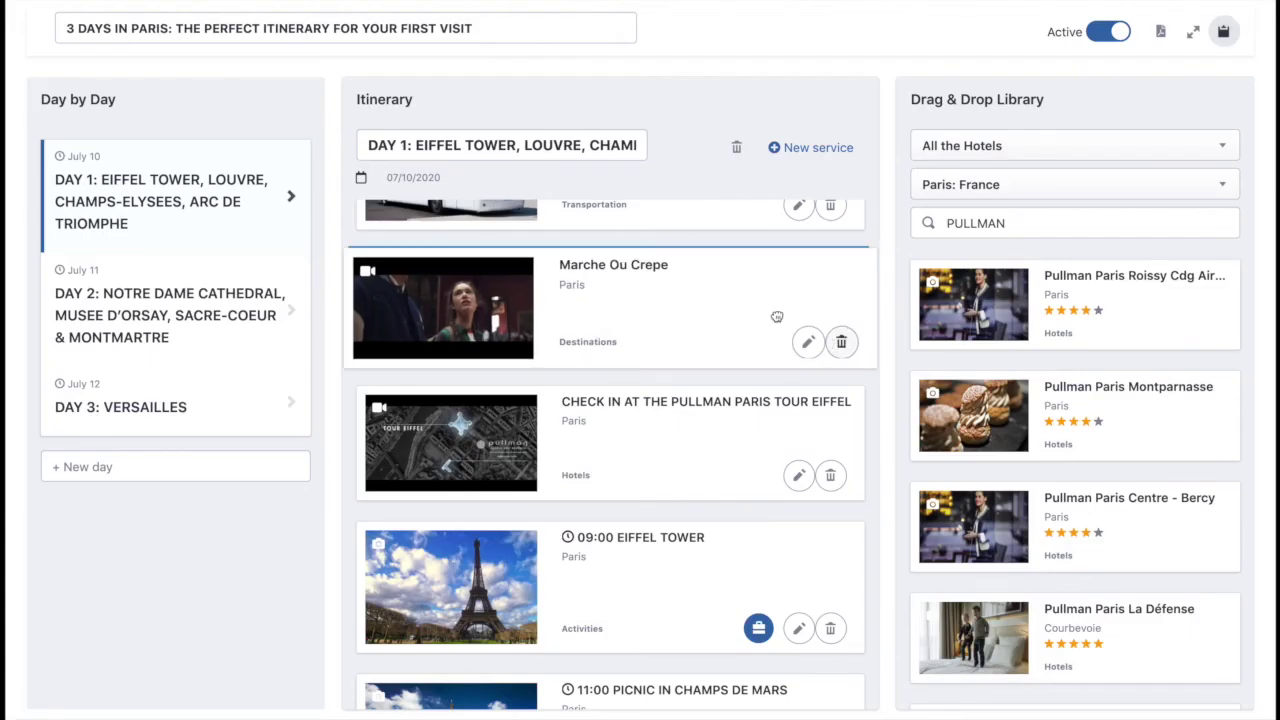
- Review the remaining Day 1 services in the editor, down to the "OH MY GOD SHE'S PARISIAN!" activity
scroll(730, 297, "down", 1)
left_click_drag(730, 302, 730, 298)
scroll(730, 300, "down", 3)
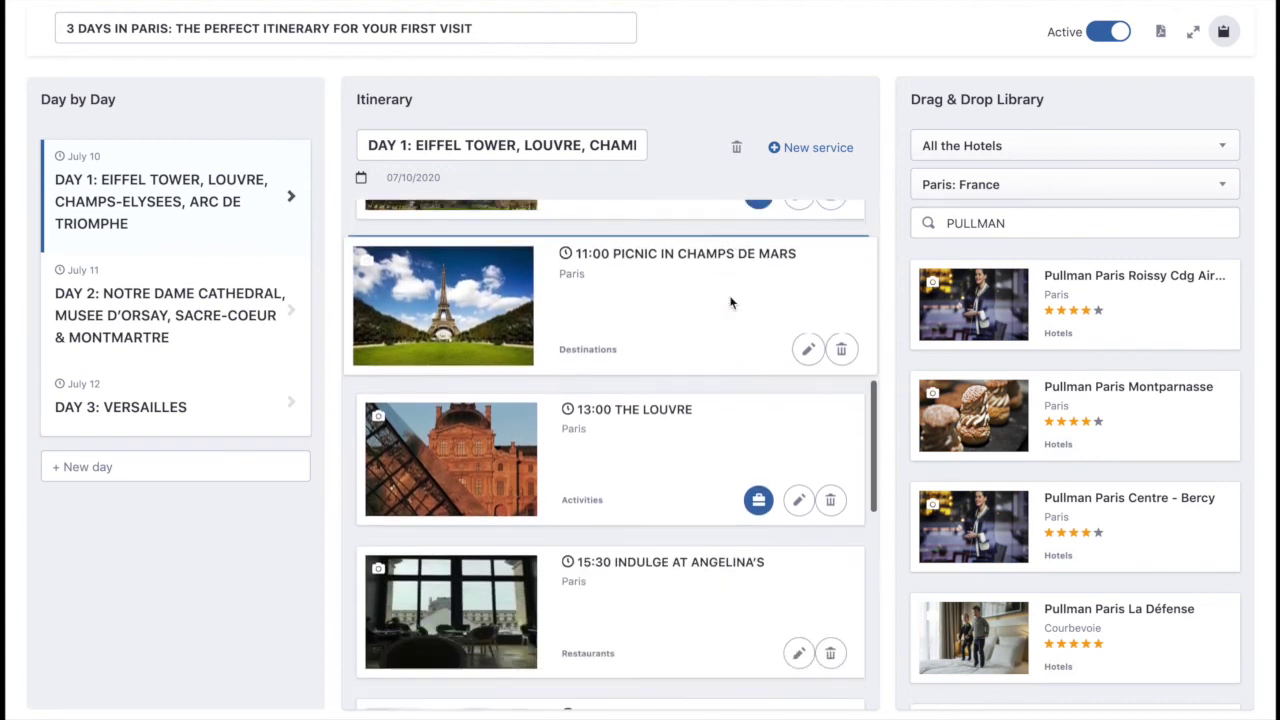
scroll(730, 302, "up", 1)
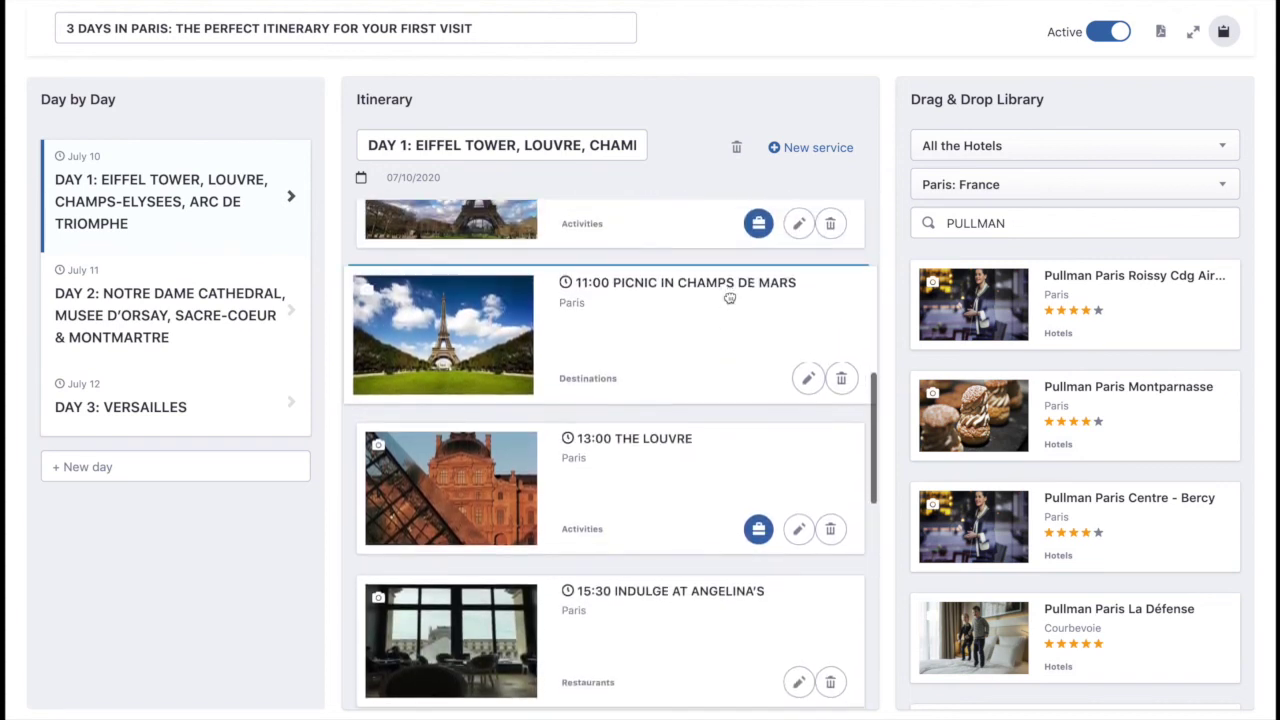
left_click_drag(706, 500, 673, 480)
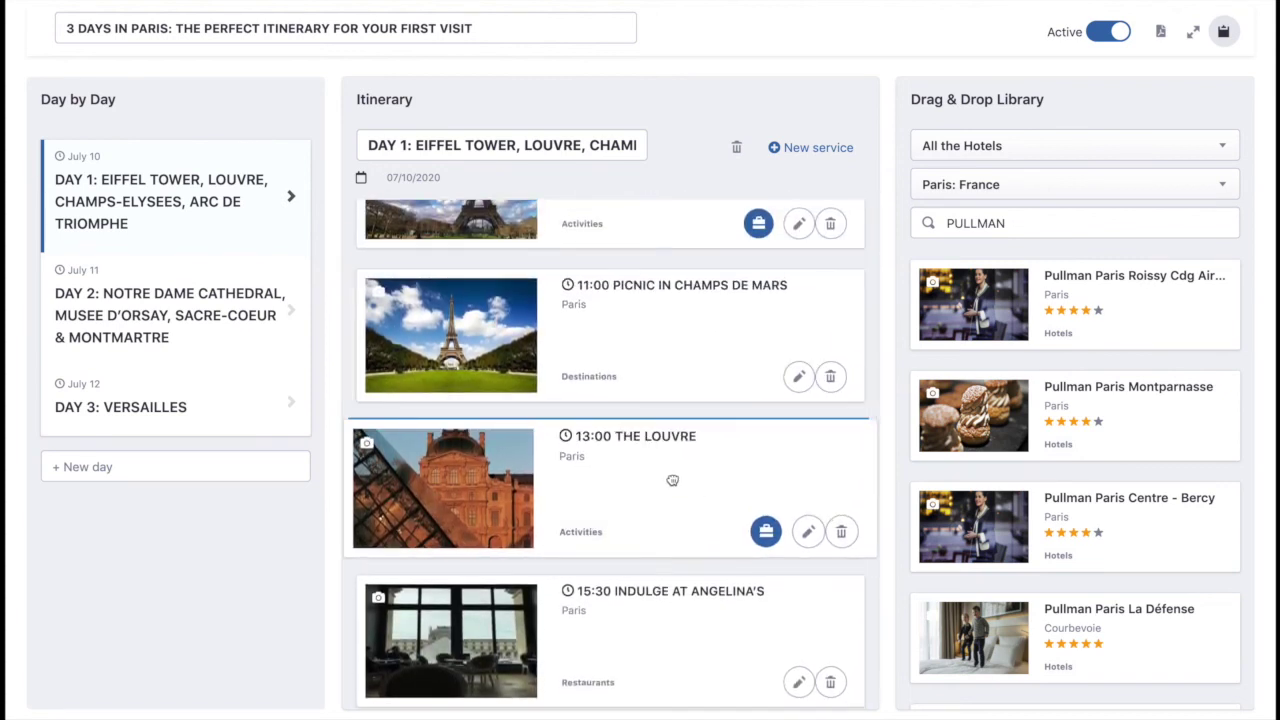
scroll(672, 480, "down", 3)
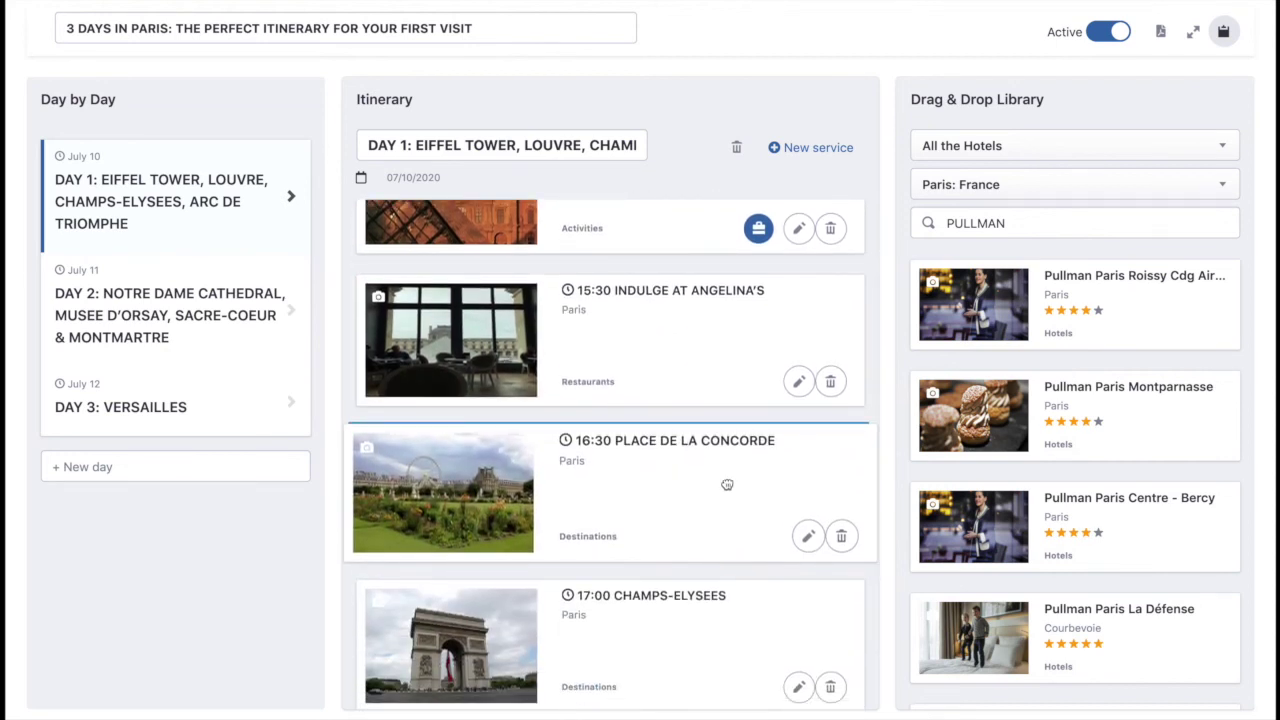
scroll(727, 484, "up", 1)
scroll(727, 484, "down", 5)
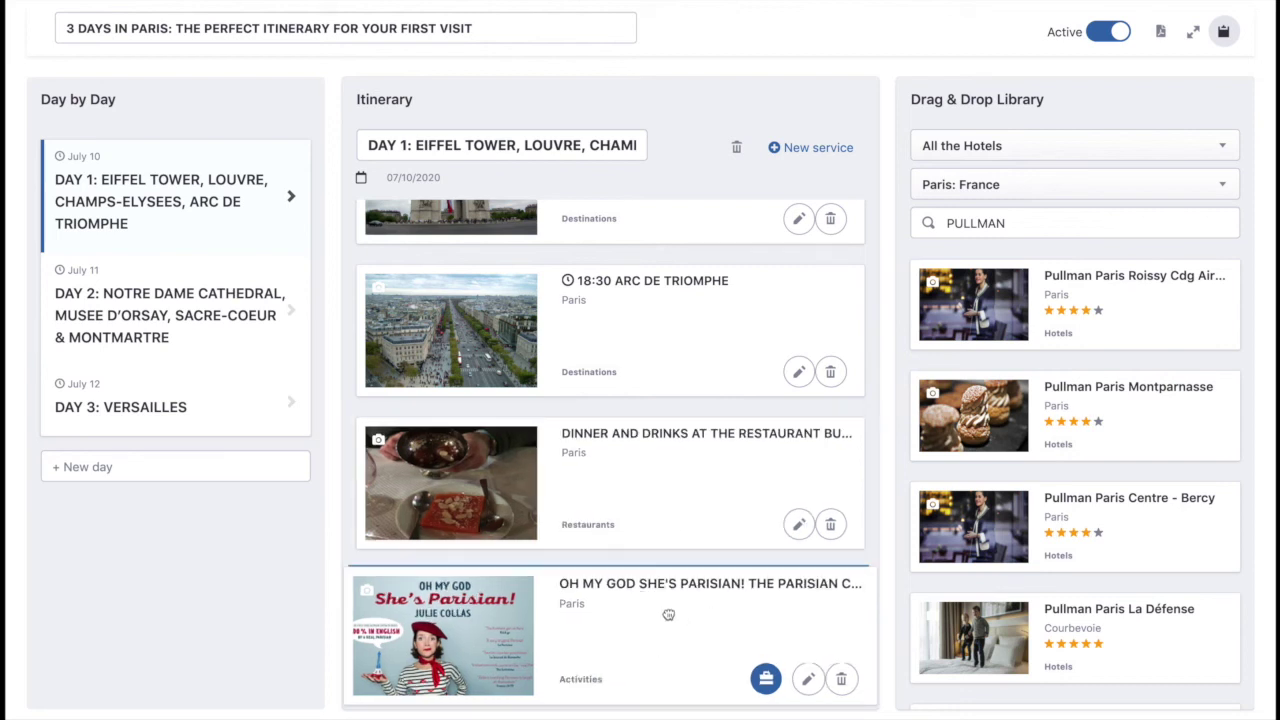
- Preview Day 1 and review the description page of the "Oh My God She's Parisian!" activity, and return to the itinerary editor
left_click(1223, 33)
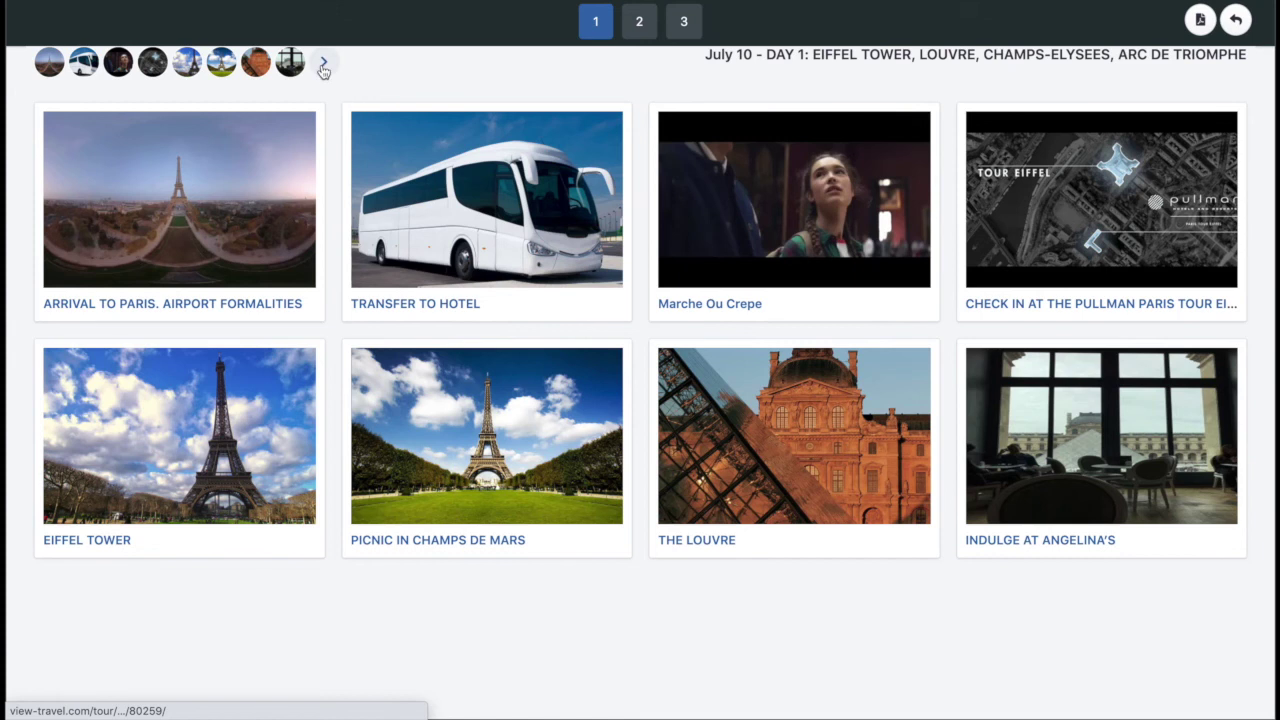
left_click(323, 70)
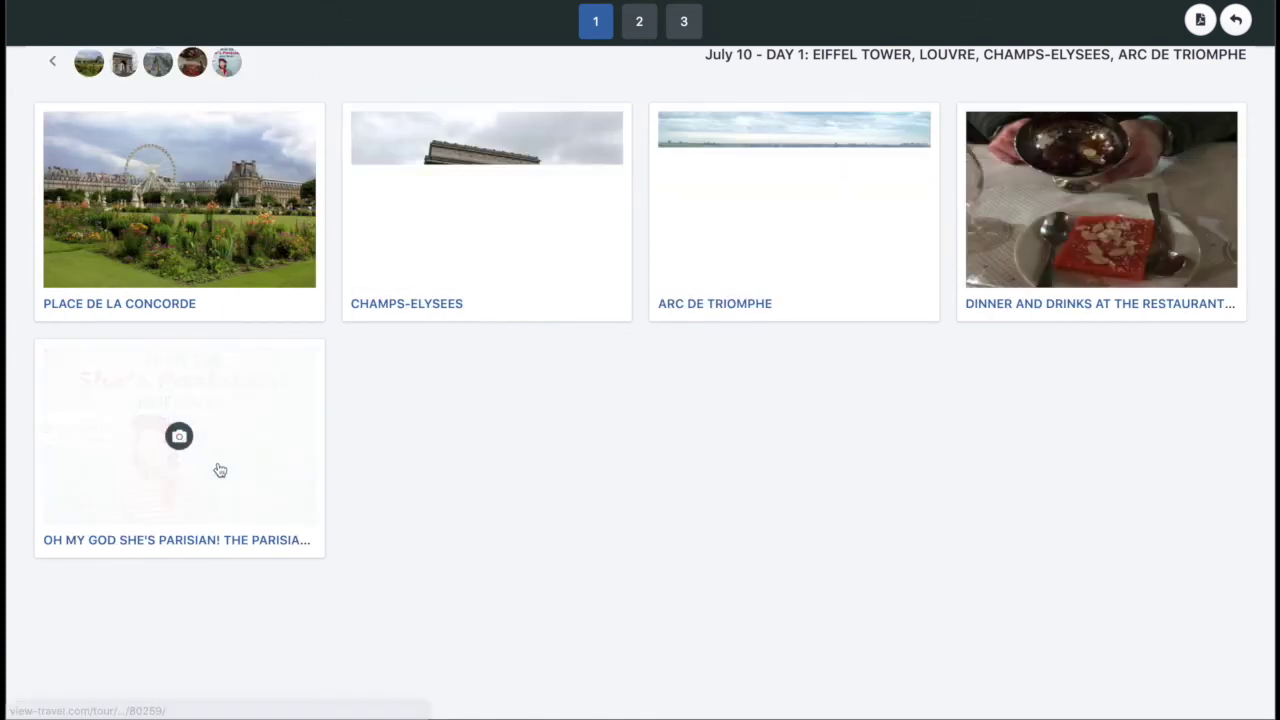
left_click(220, 466)
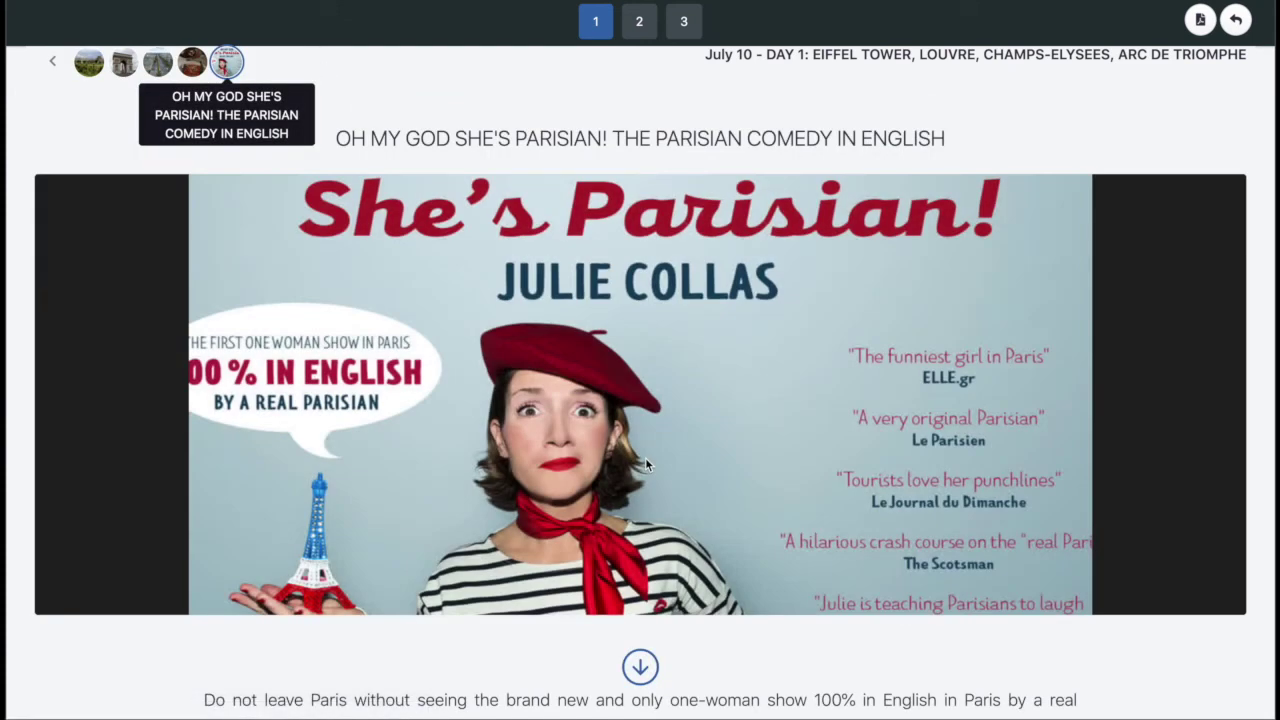
scroll(645, 464, "down", 1)
scroll(645, 464, "up", 1)
scroll(756, 385, "down", 3)
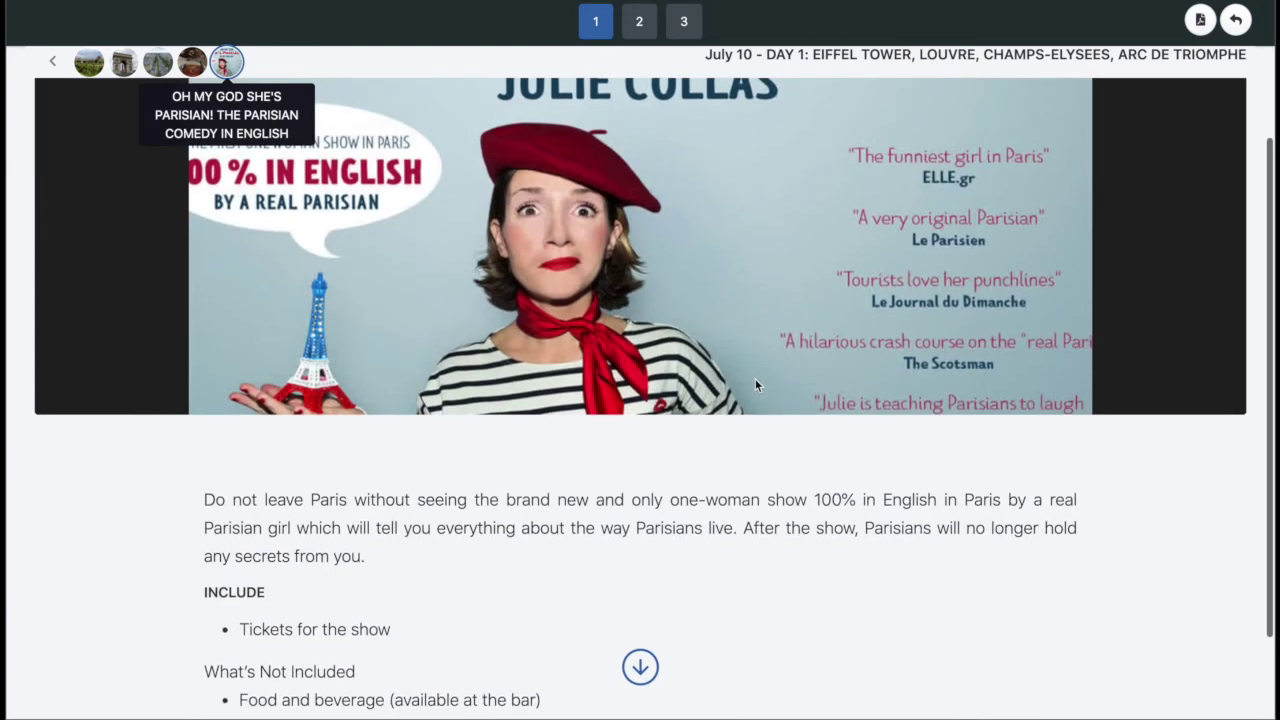
scroll(638, 455, "up", 3)
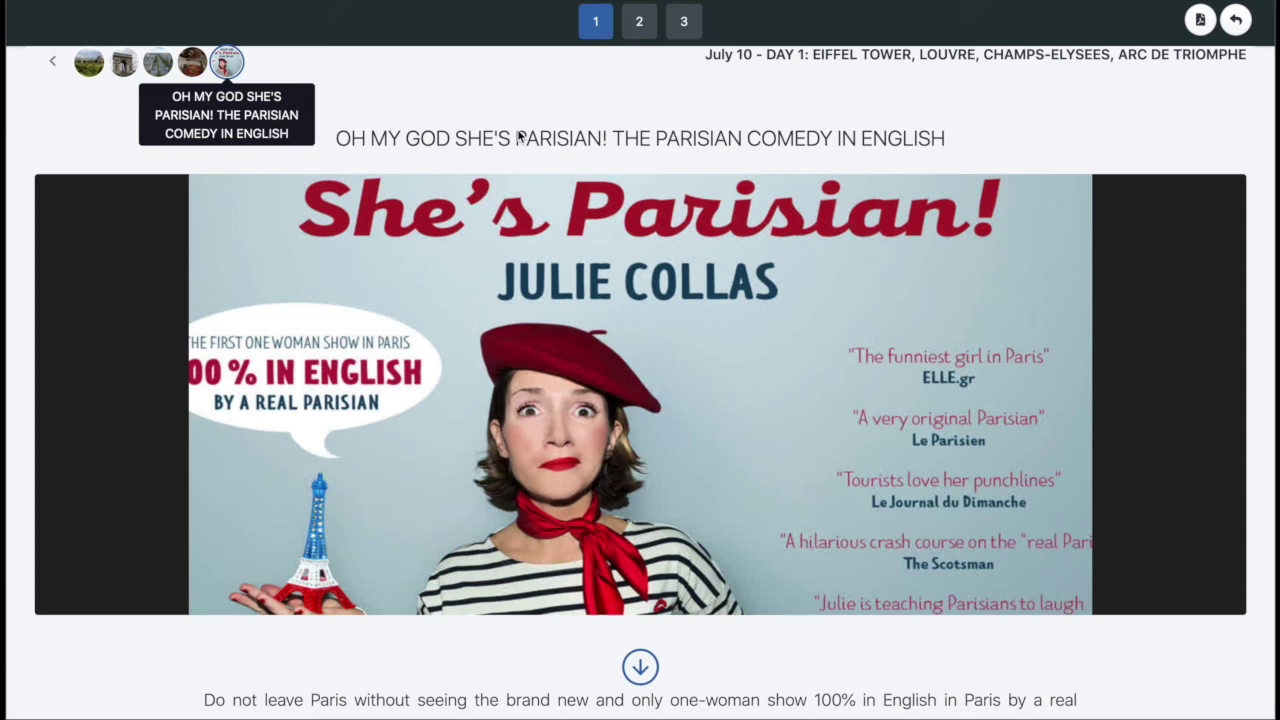
left_click(1240, 24)
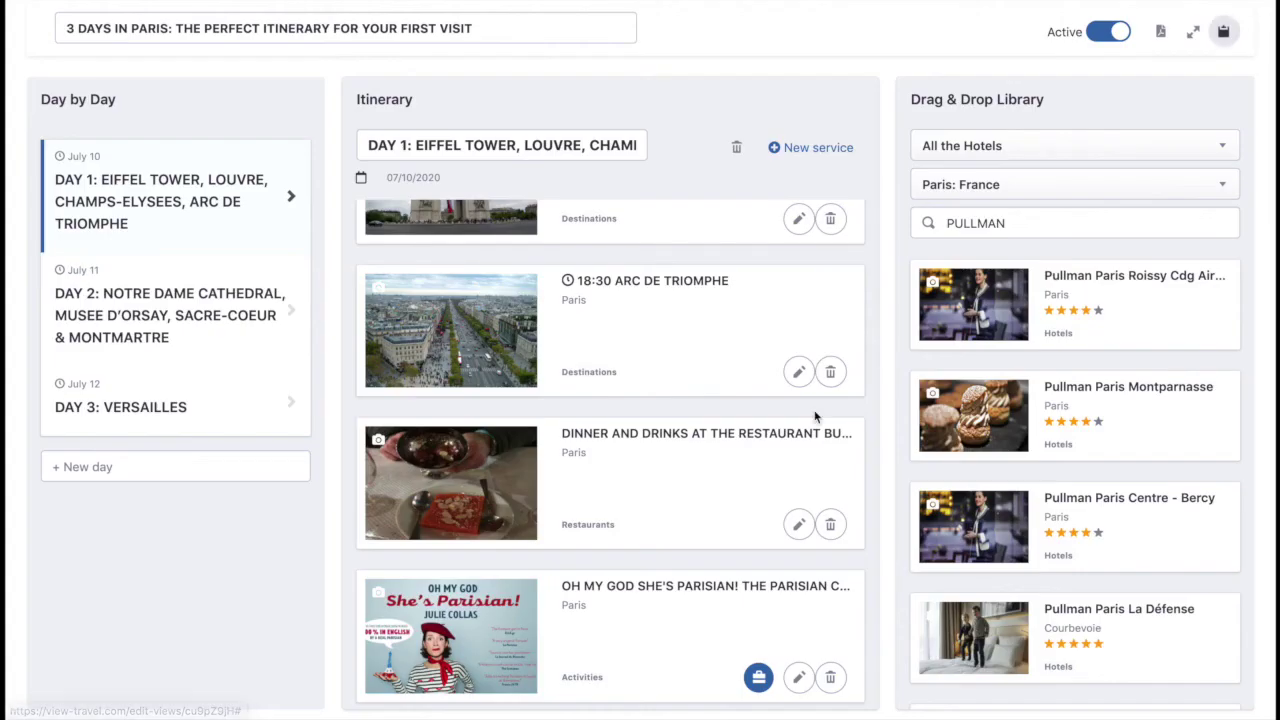
- Check the title in the "Oh My God She's Parisian!" activity's settings, and delete the activity from Day 1
left_click(808, 680)
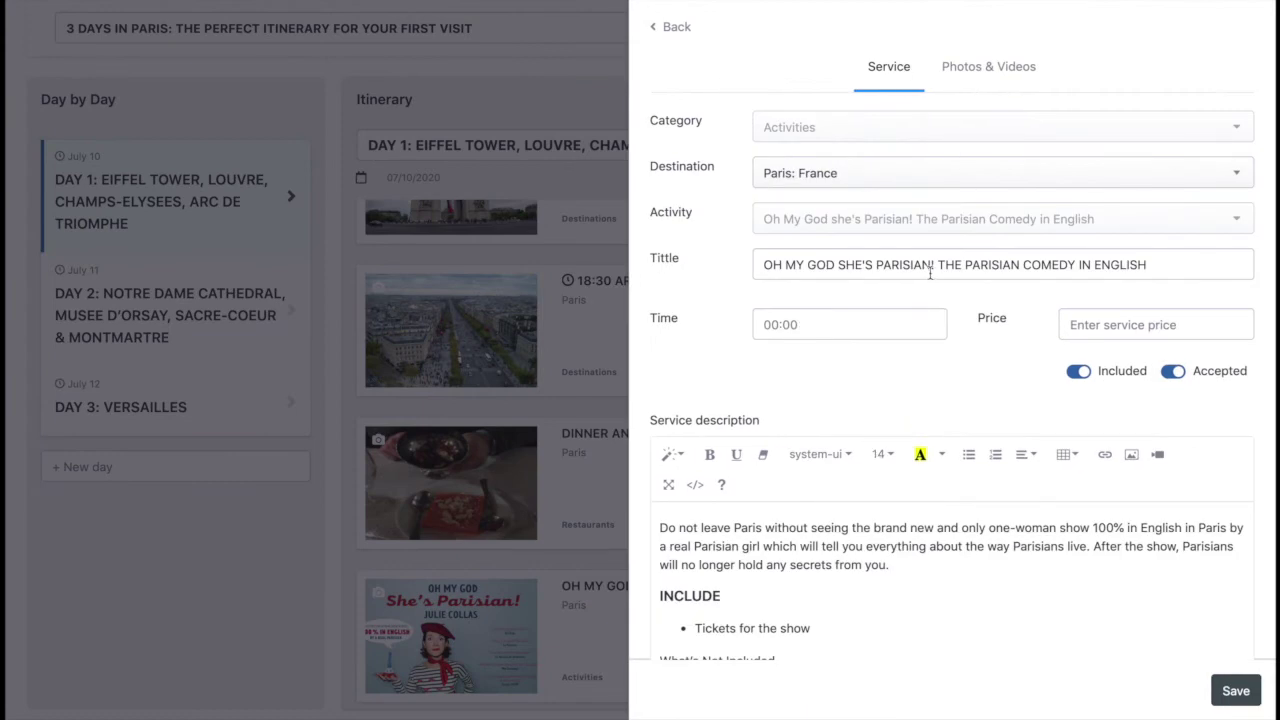
left_click_drag(932, 265, 877, 265)
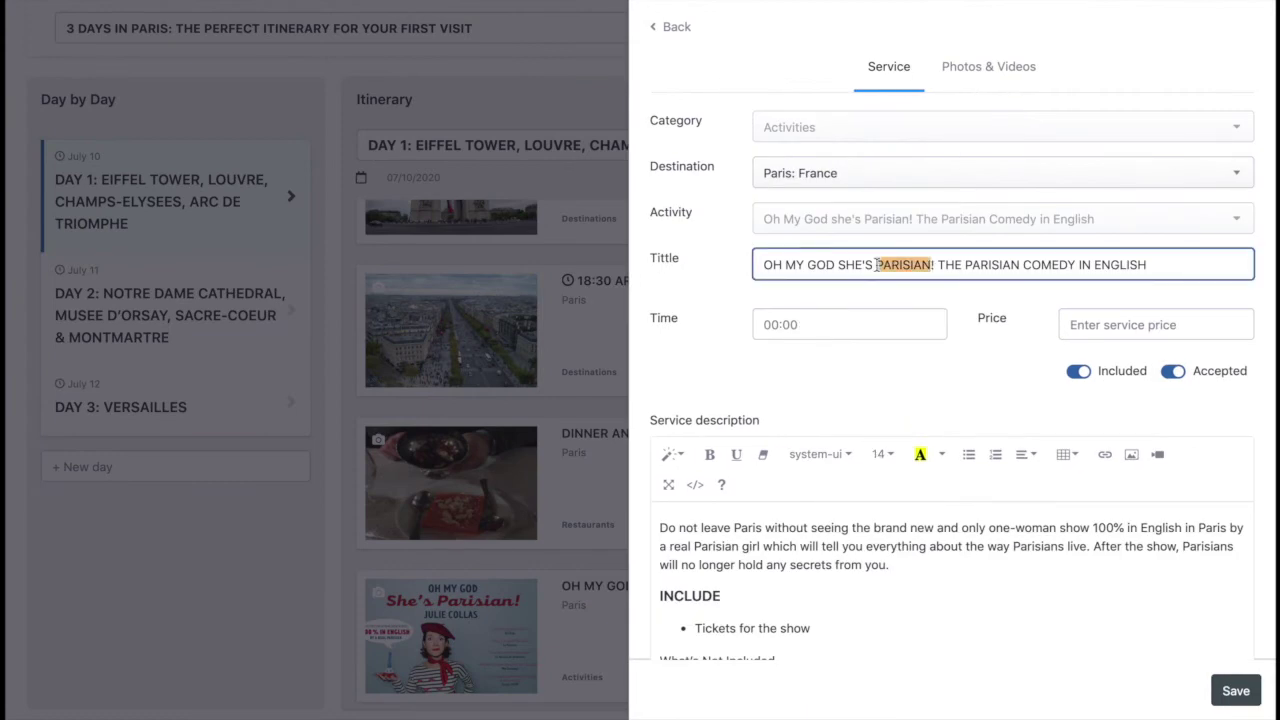
left_click(672, 26)
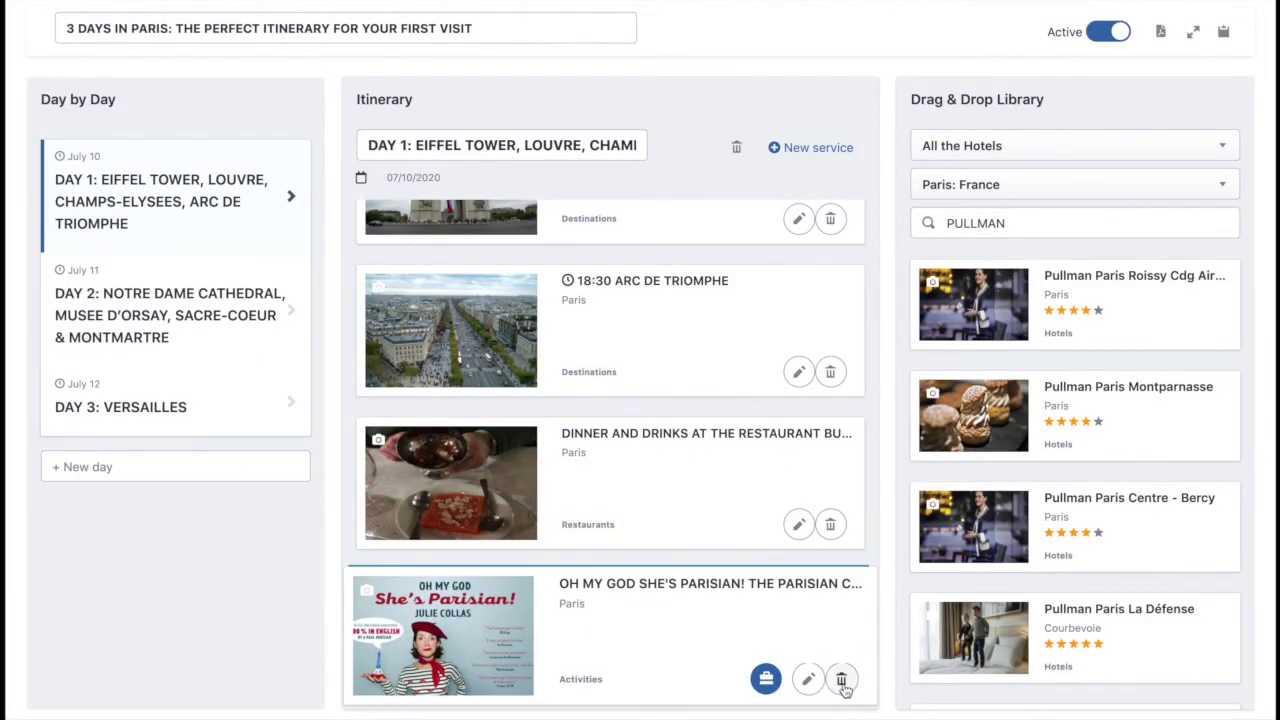
left_click(841, 680)
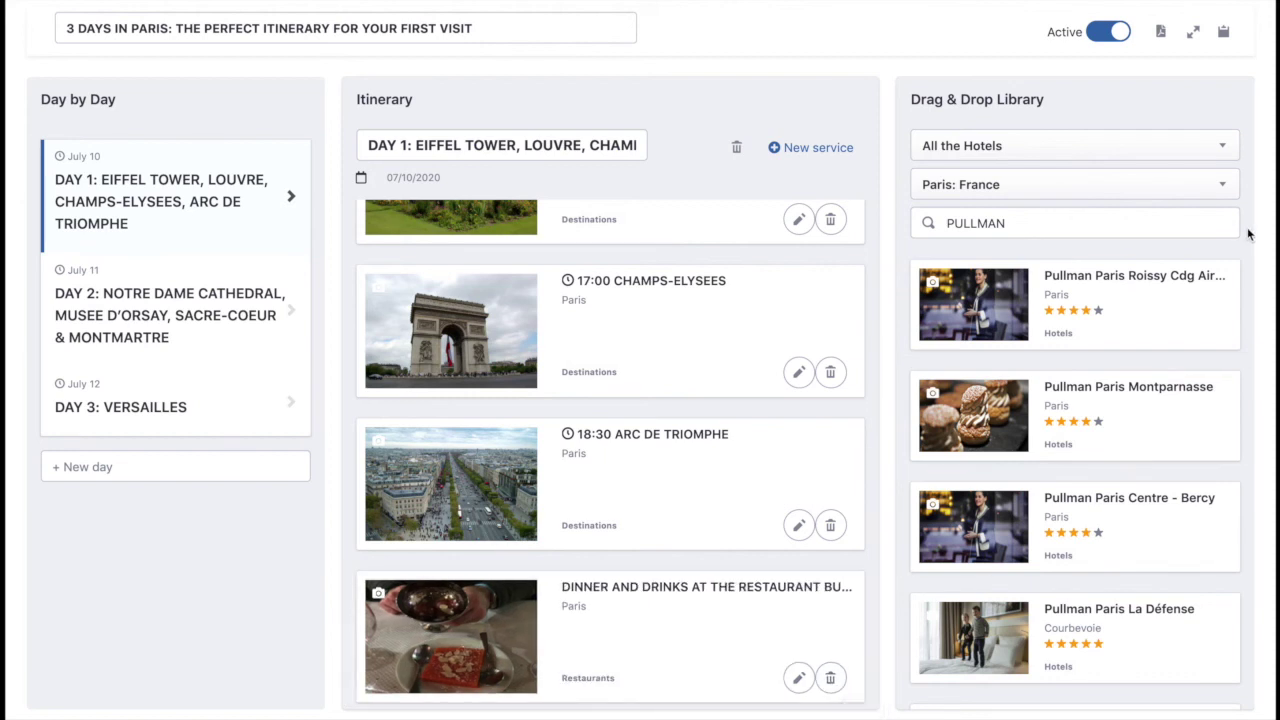
- Switch the library for Paris, France to All the Activities, with GetYourGuide as the supplier
left_click(1086, 149)
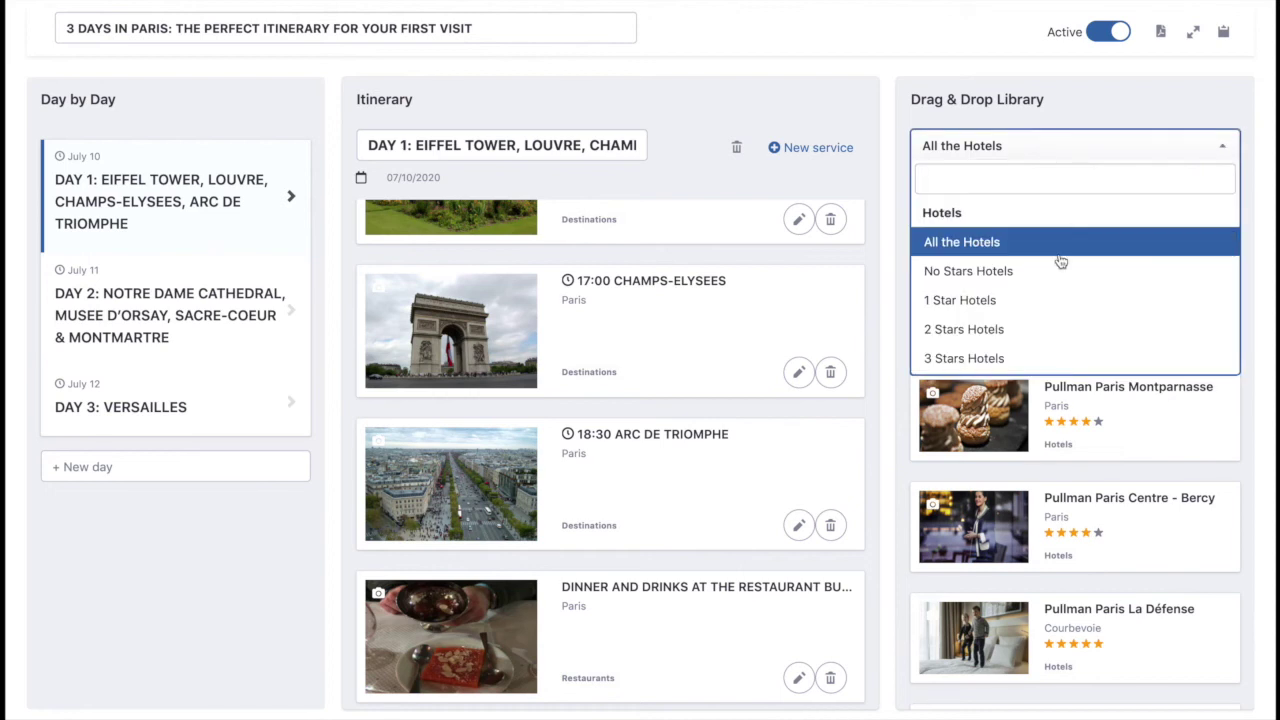
scroll(980, 300, "down", 2)
scroll(1060, 261, "down", 2)
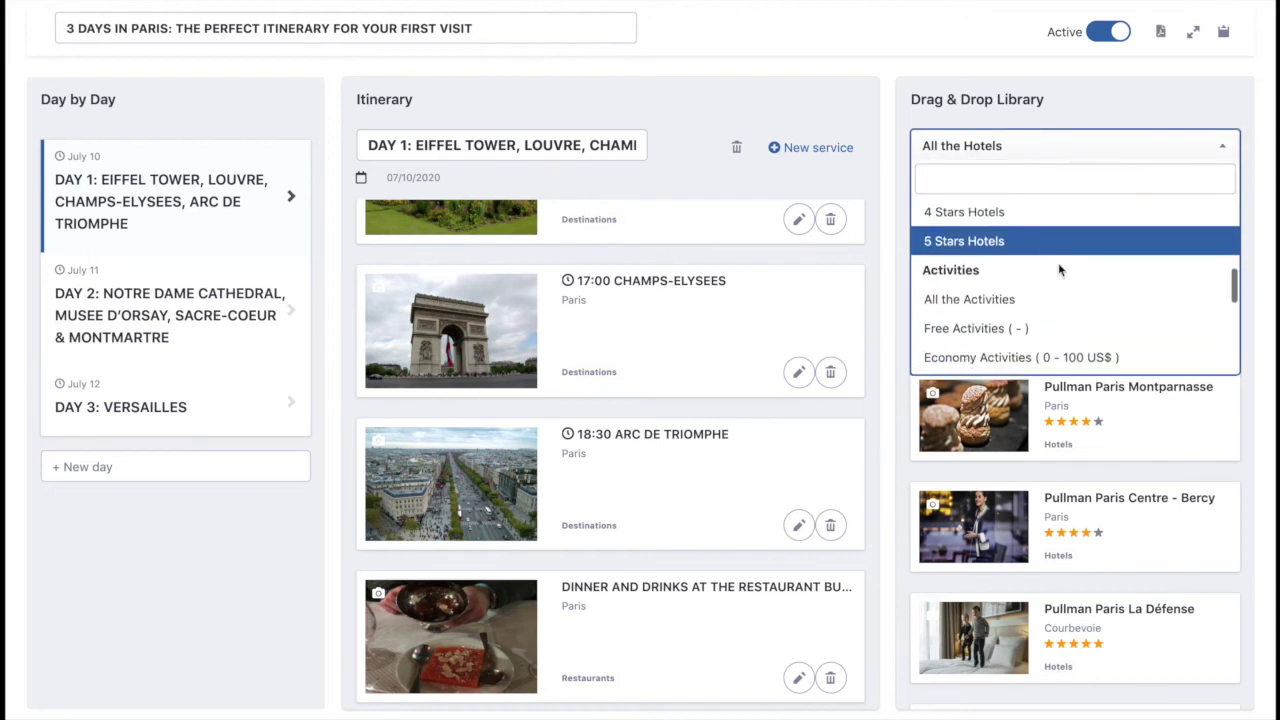
scroll(1045, 302, "down", 2)
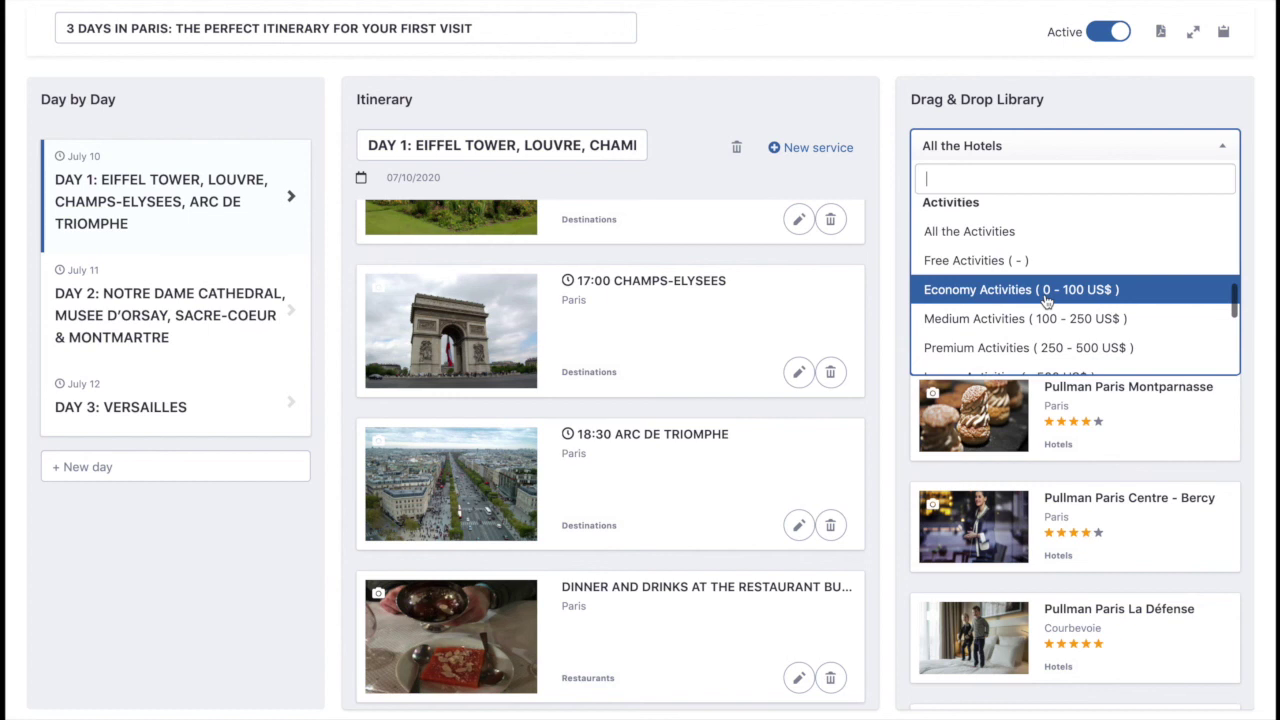
left_click(1040, 236)
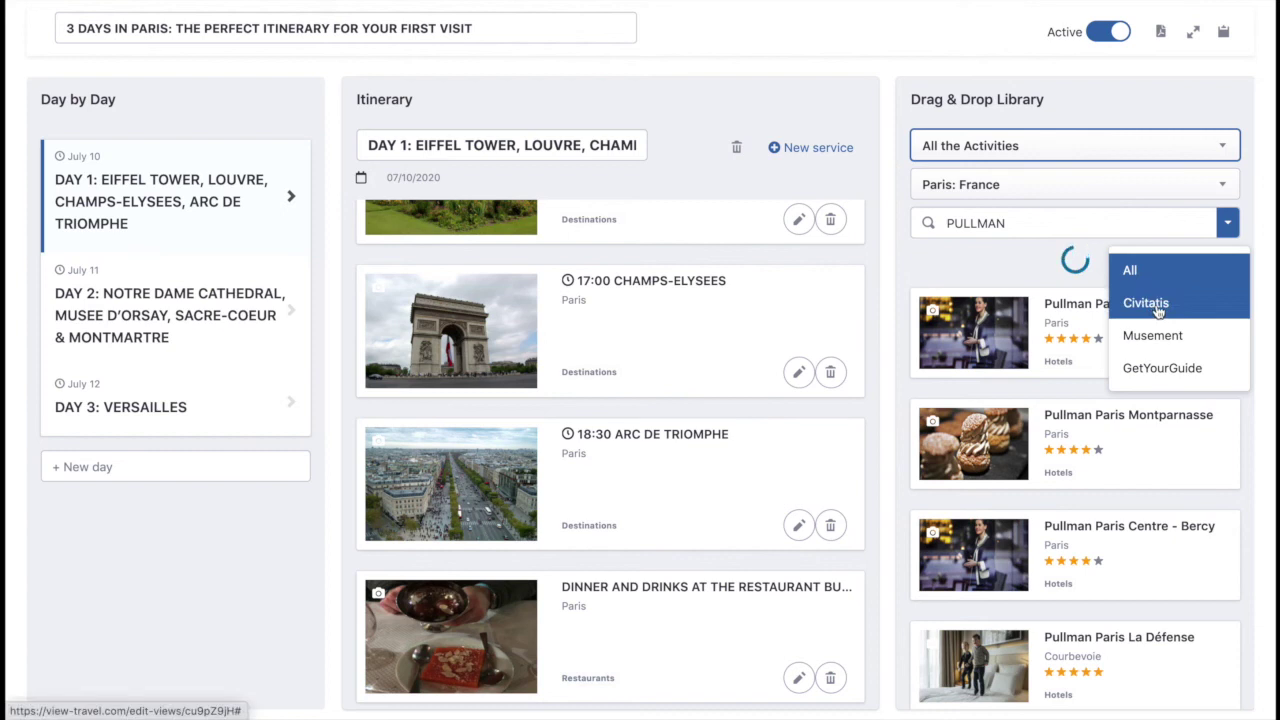
left_click(1186, 369)
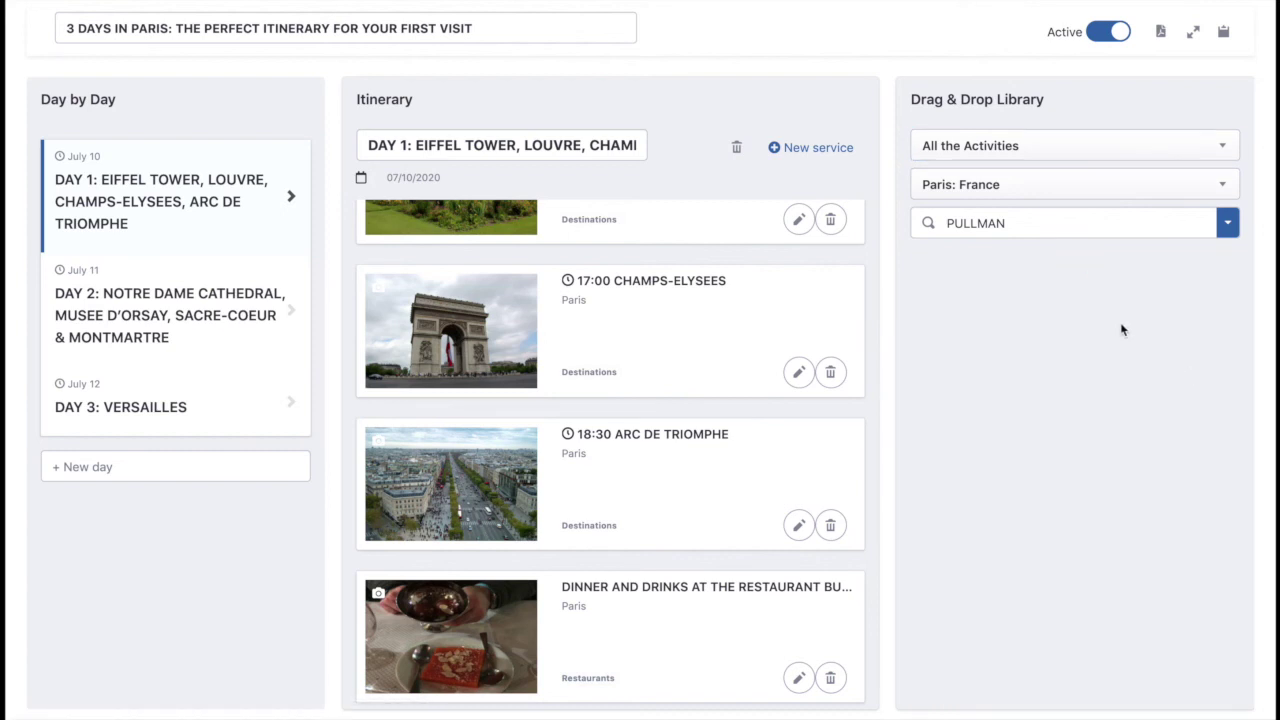
- Search the library's activities for PARISIAN and widen the supplier filter to All
double_click(1024, 223)
key("BackSpace")
type("PARISIAN")
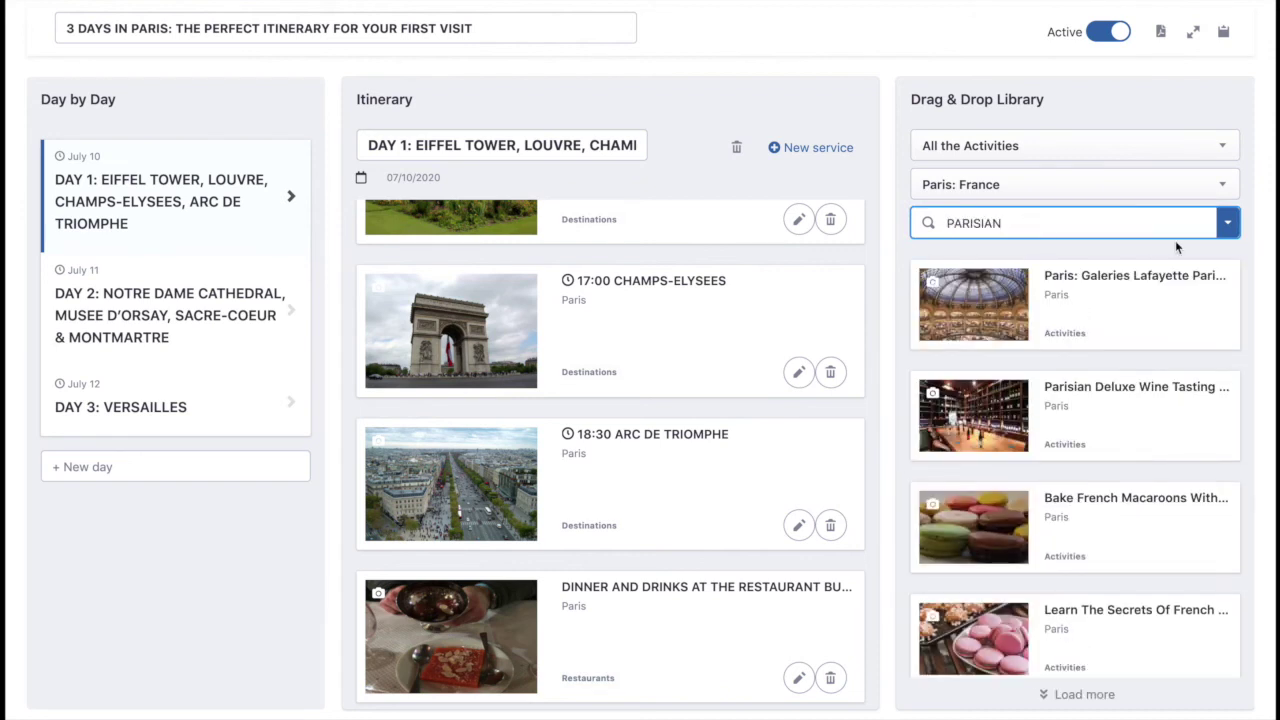
left_click(1228, 223)
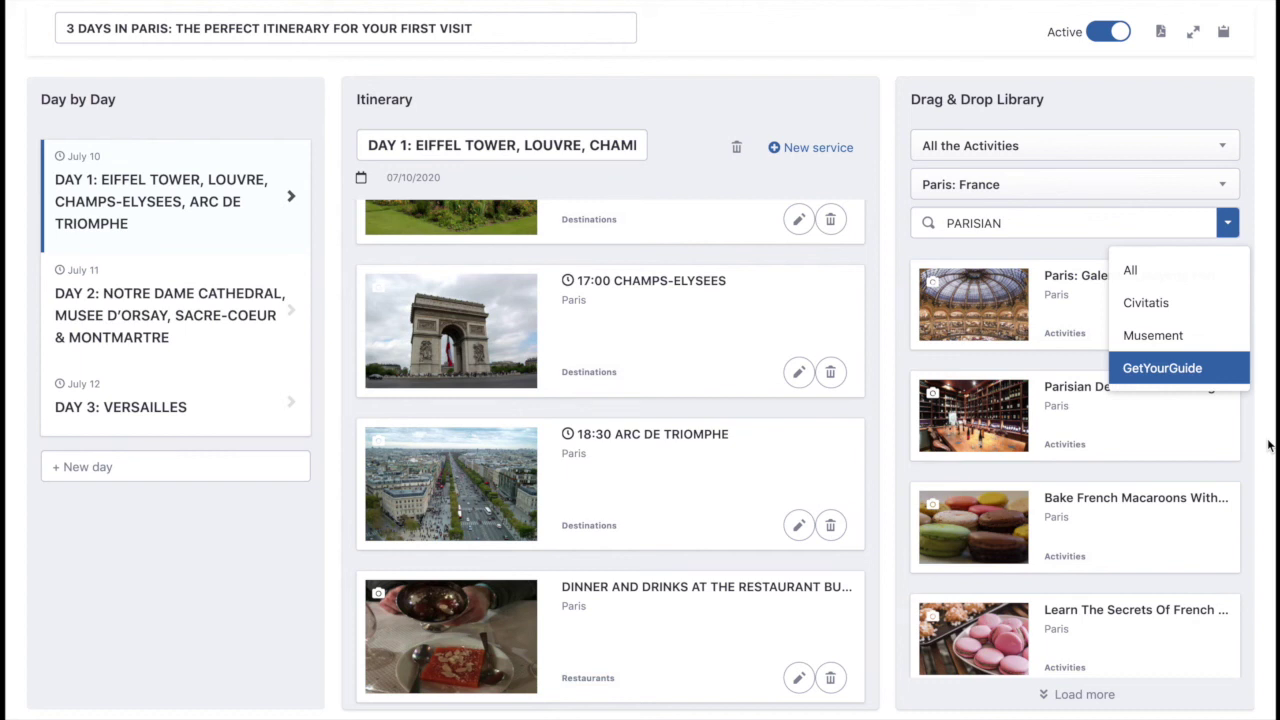
left_click(1152, 272)
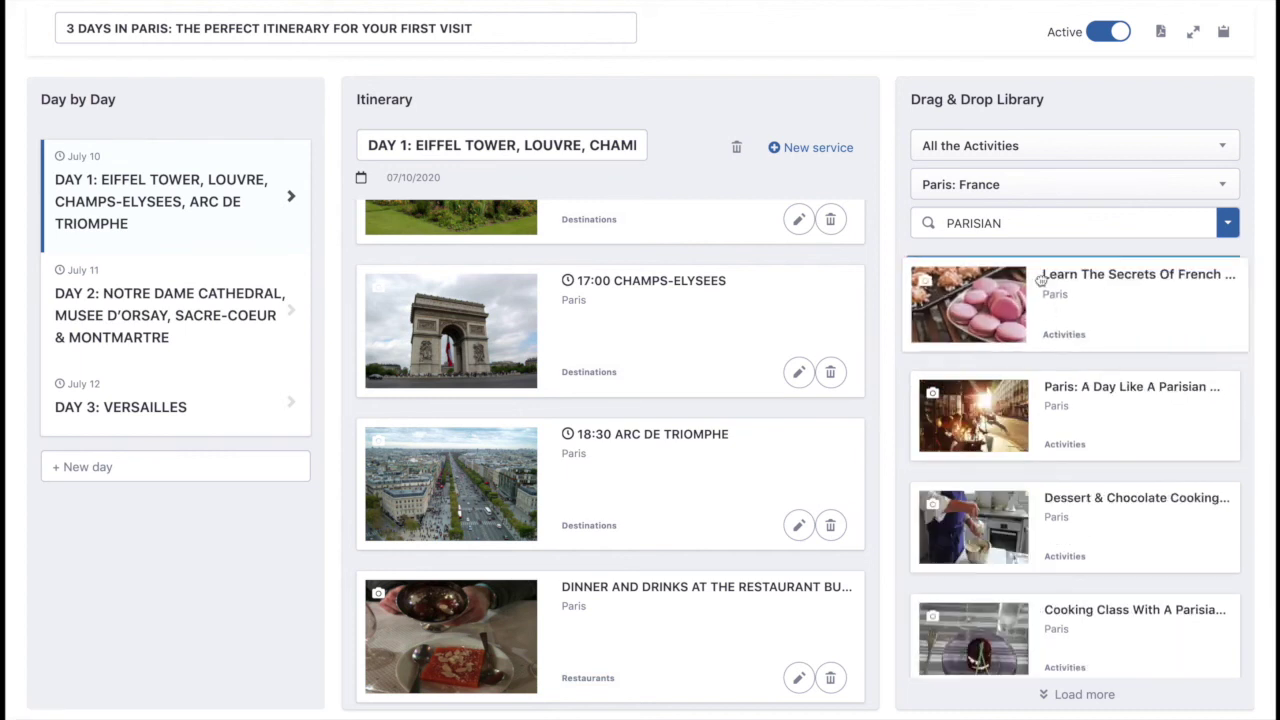
- Add the "Oh My God She's Parisian! The Parisian Comedy in English" activity from the library to the end of Day 1
left_click(1031, 224)
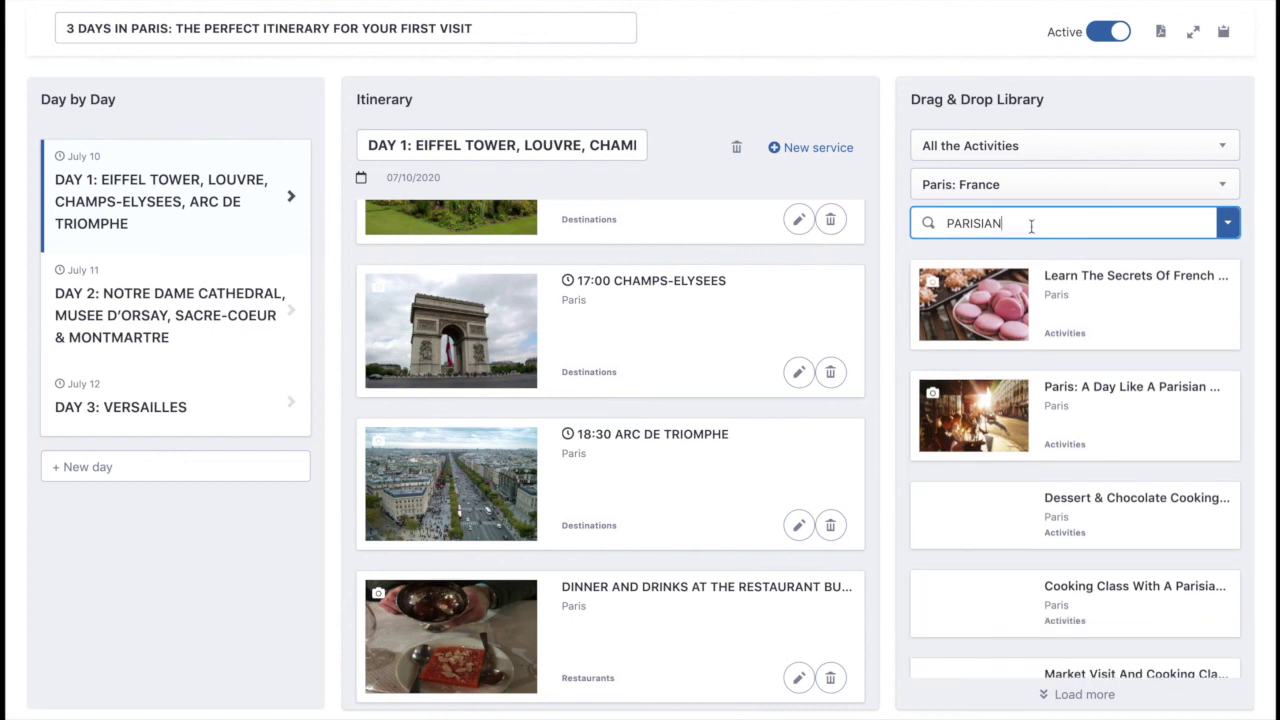
scroll(1041, 410, "down", 5)
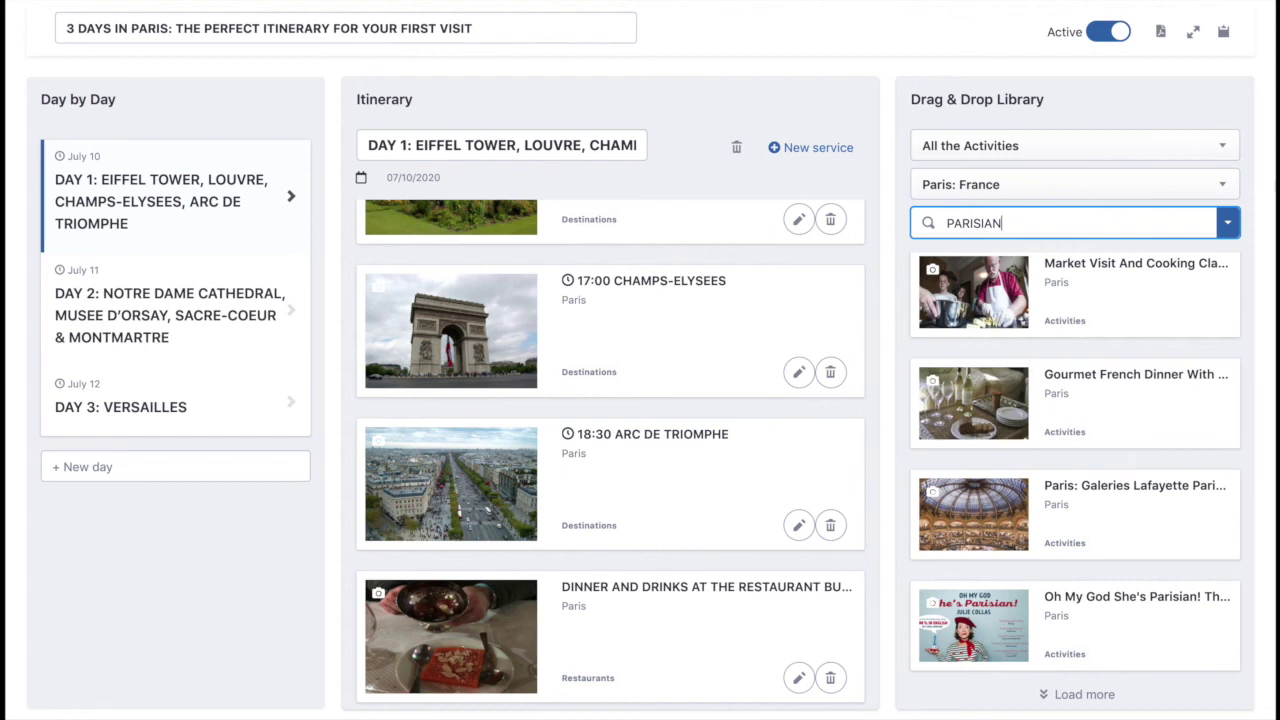
left_click(1227, 226)
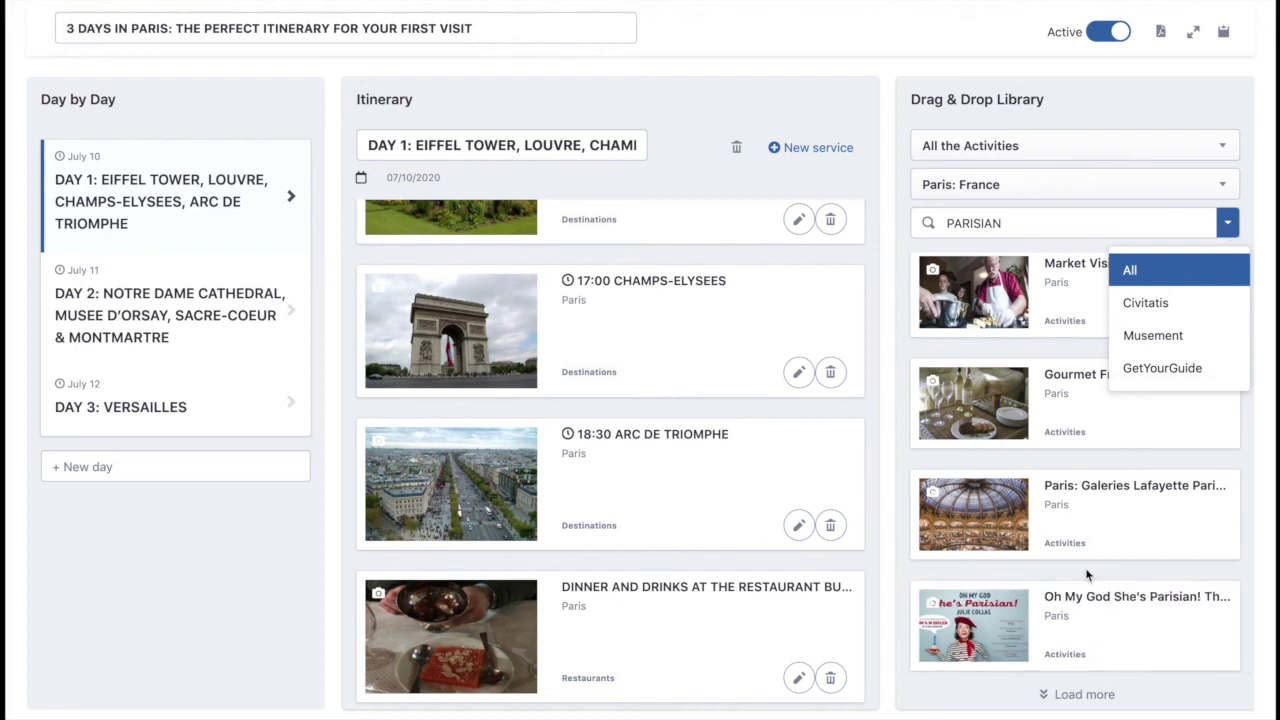
left_click_drag(1066, 610, 737, 645)
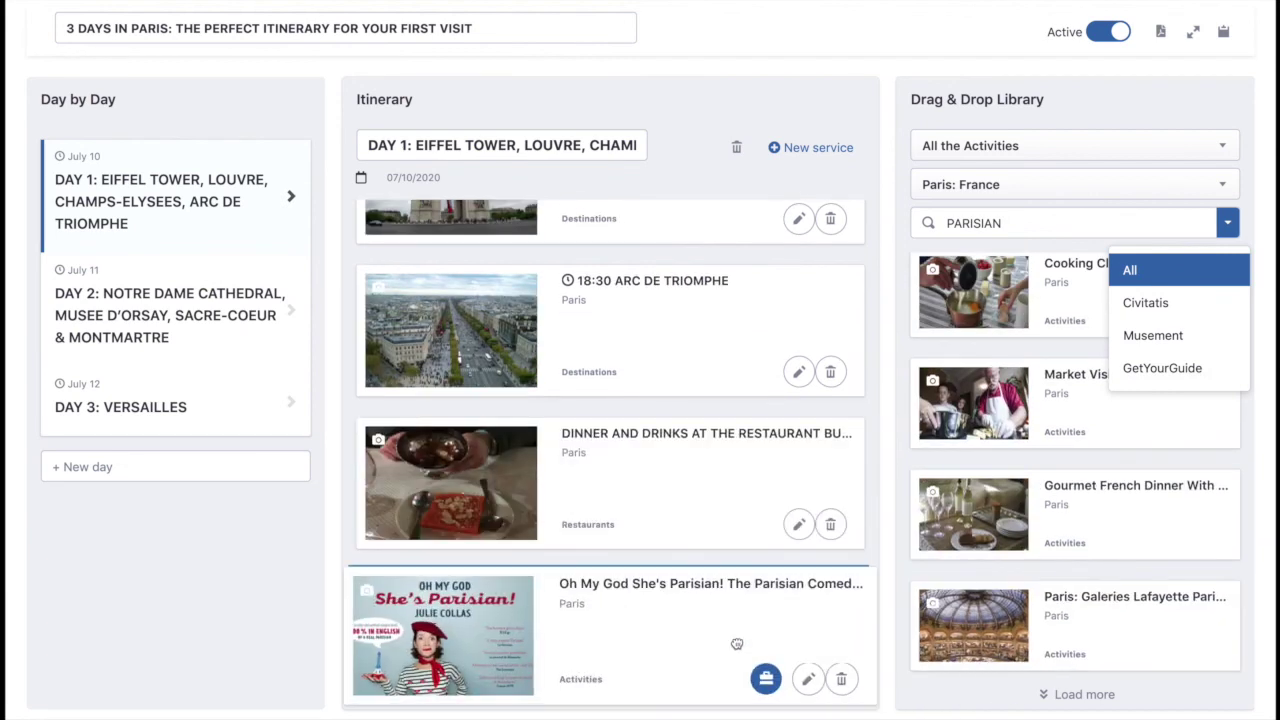
- Open the new activity's GetYourGuide booking page, dismiss the Google sign-in prompt, and review the ticket details, price and customer reviews
scroll(710, 576, "down", 1)
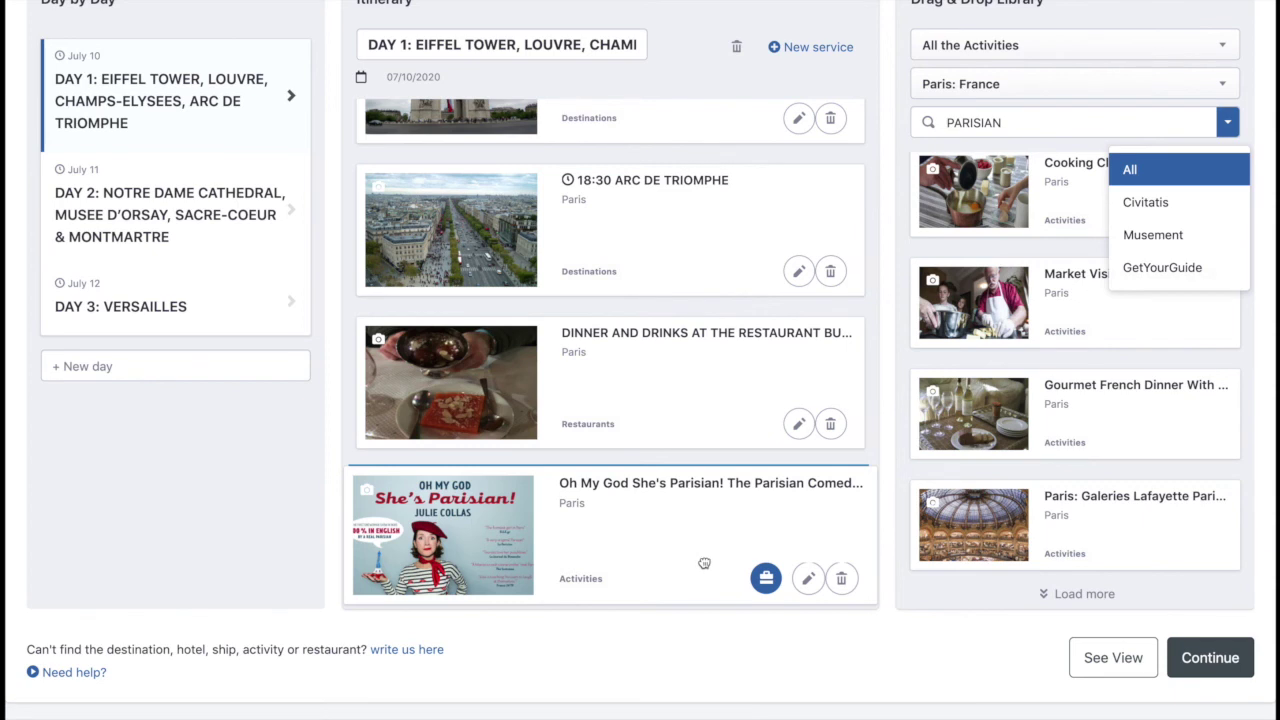
left_click(766, 578)
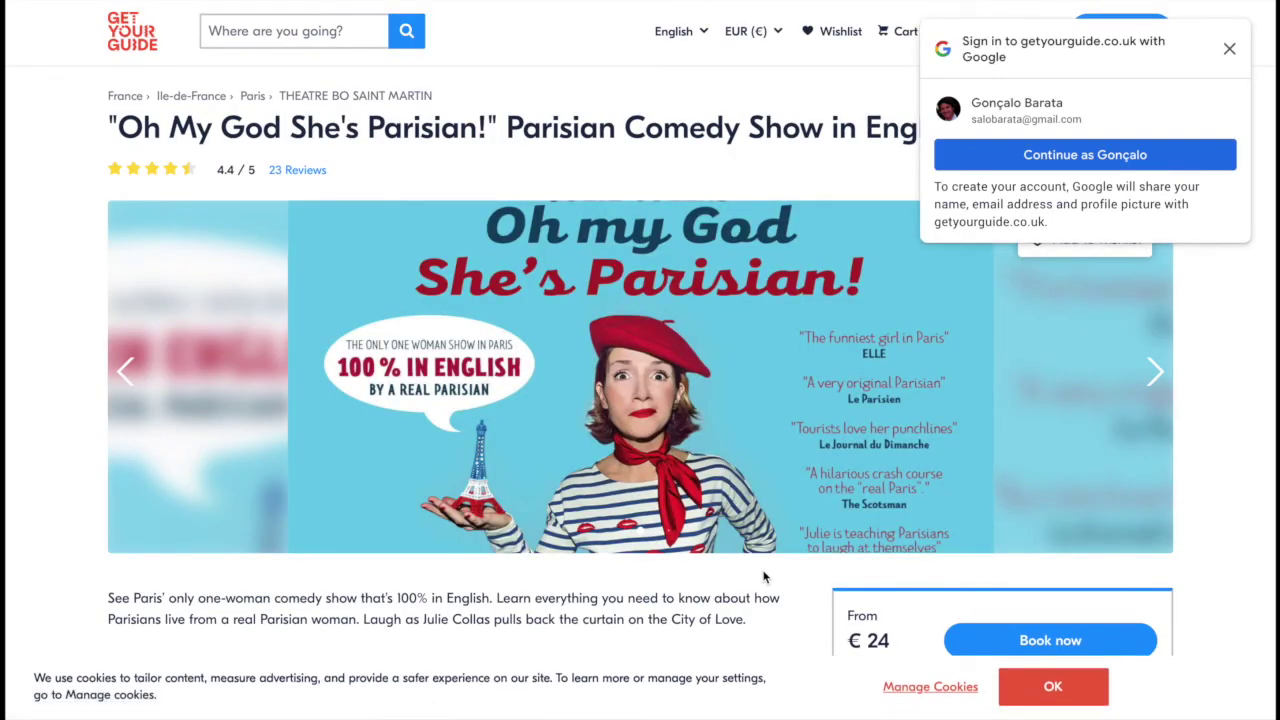
left_click(1228, 52)
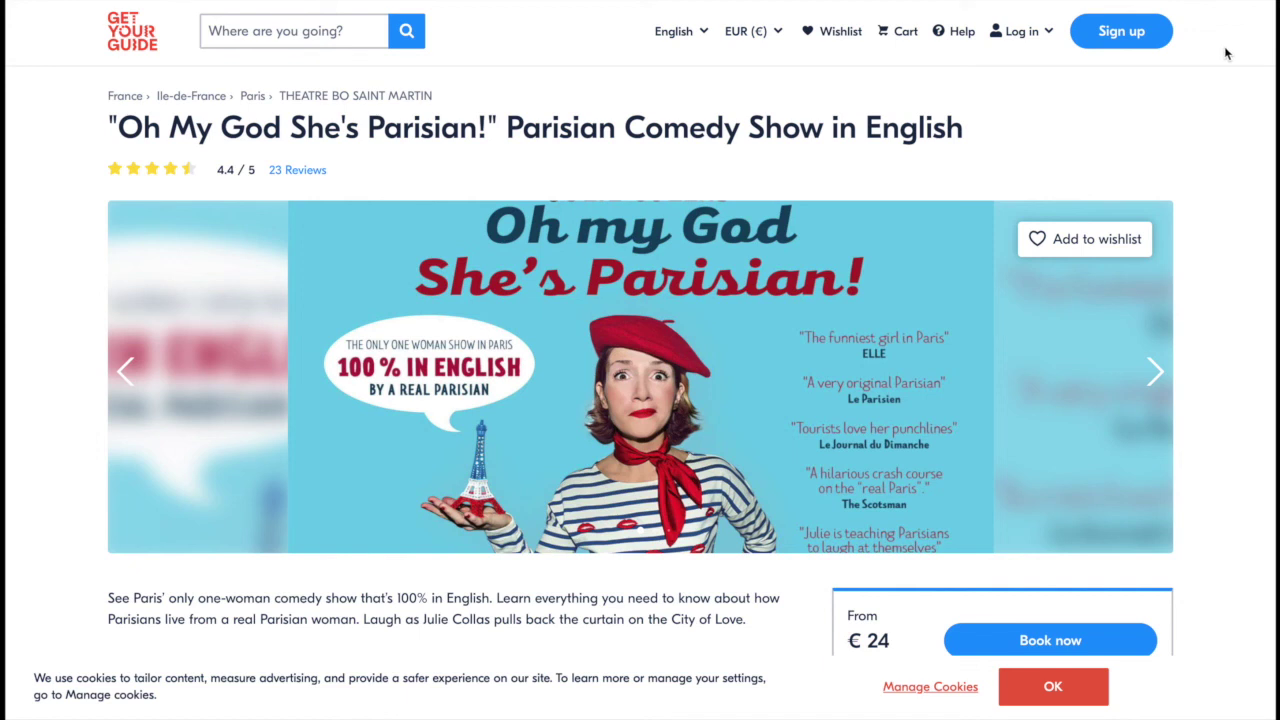
scroll(857, 103, "down", 3)
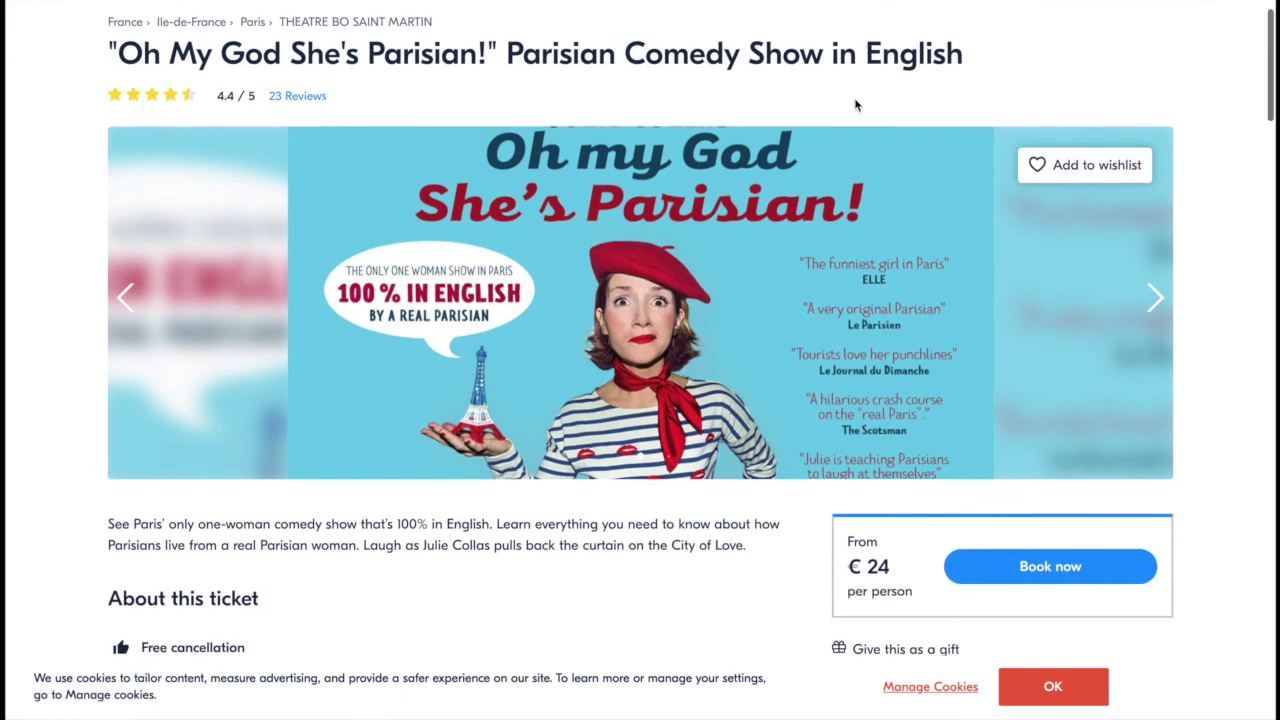
scroll(517, 462, "down", 6)
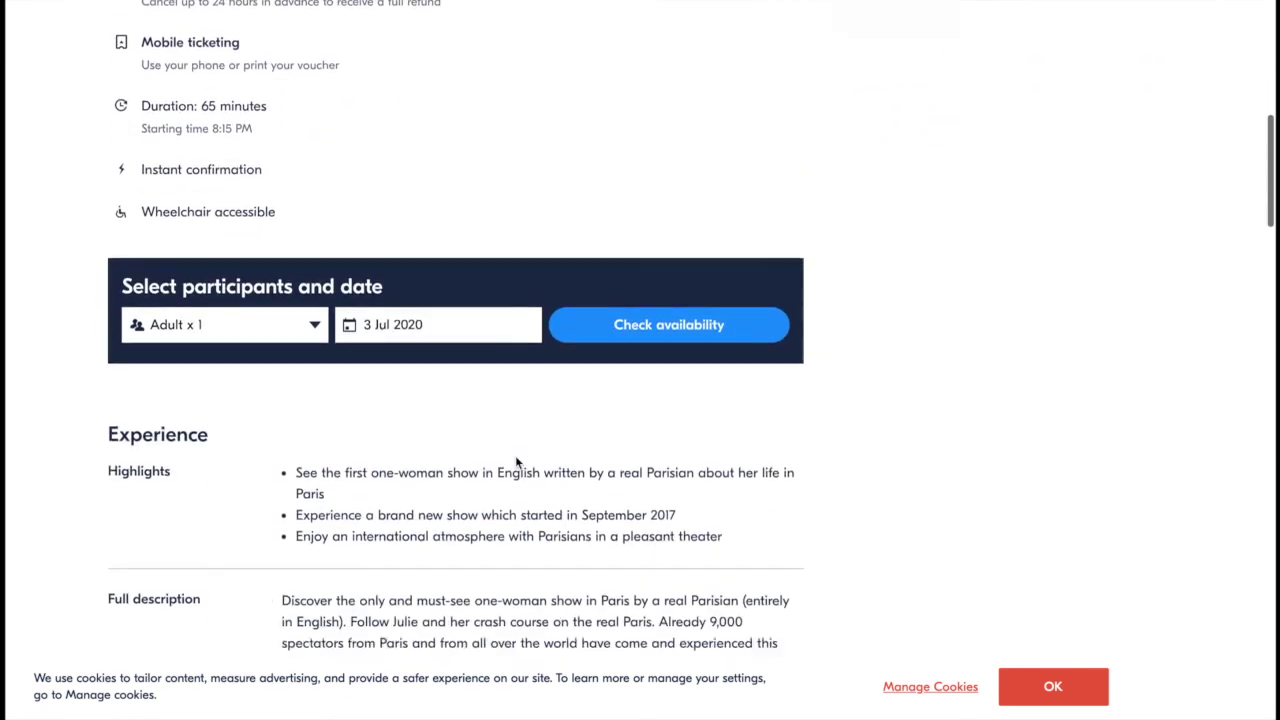
scroll(516, 462, "down", 9)
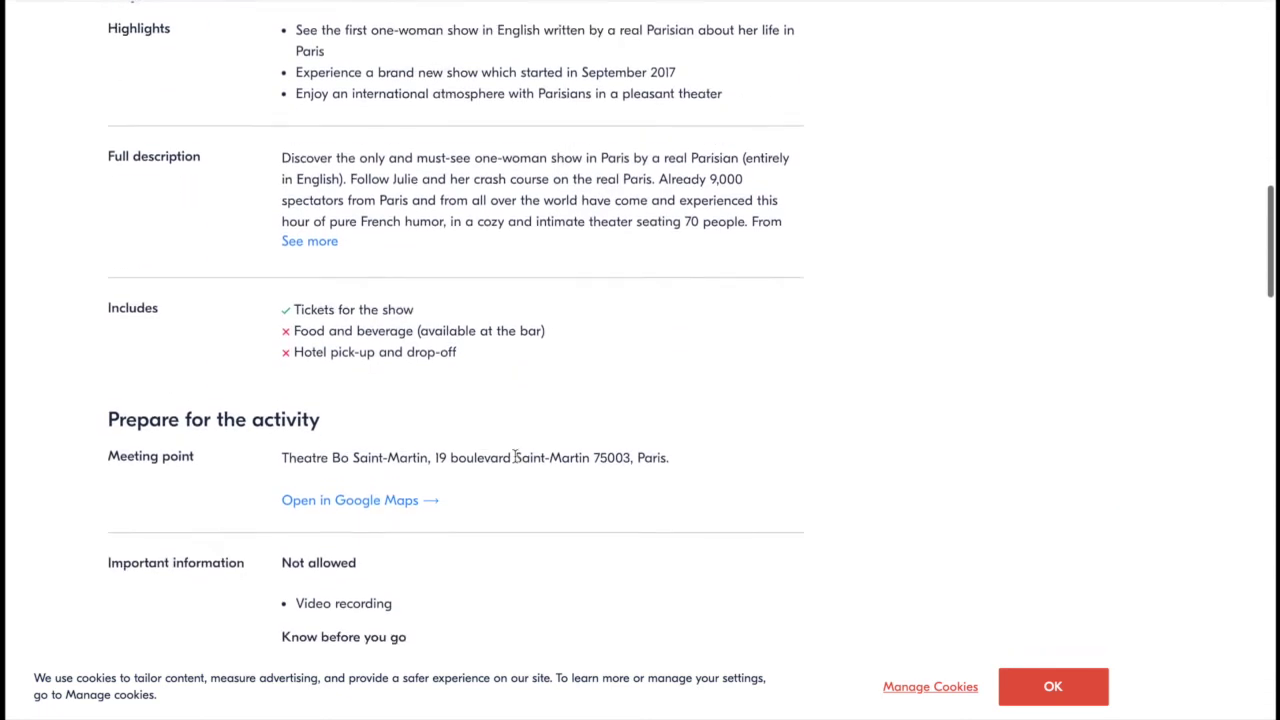
scroll(516, 462, "down", 5)
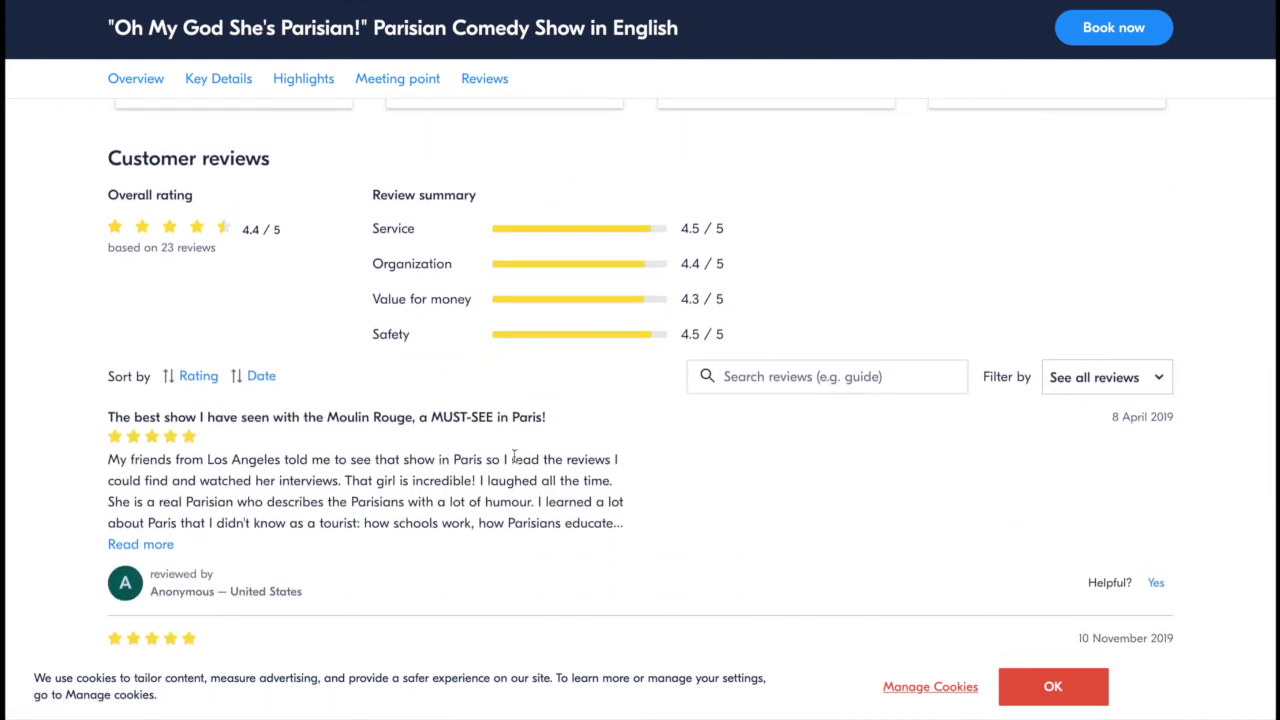
scroll(514, 458, "up", 20)
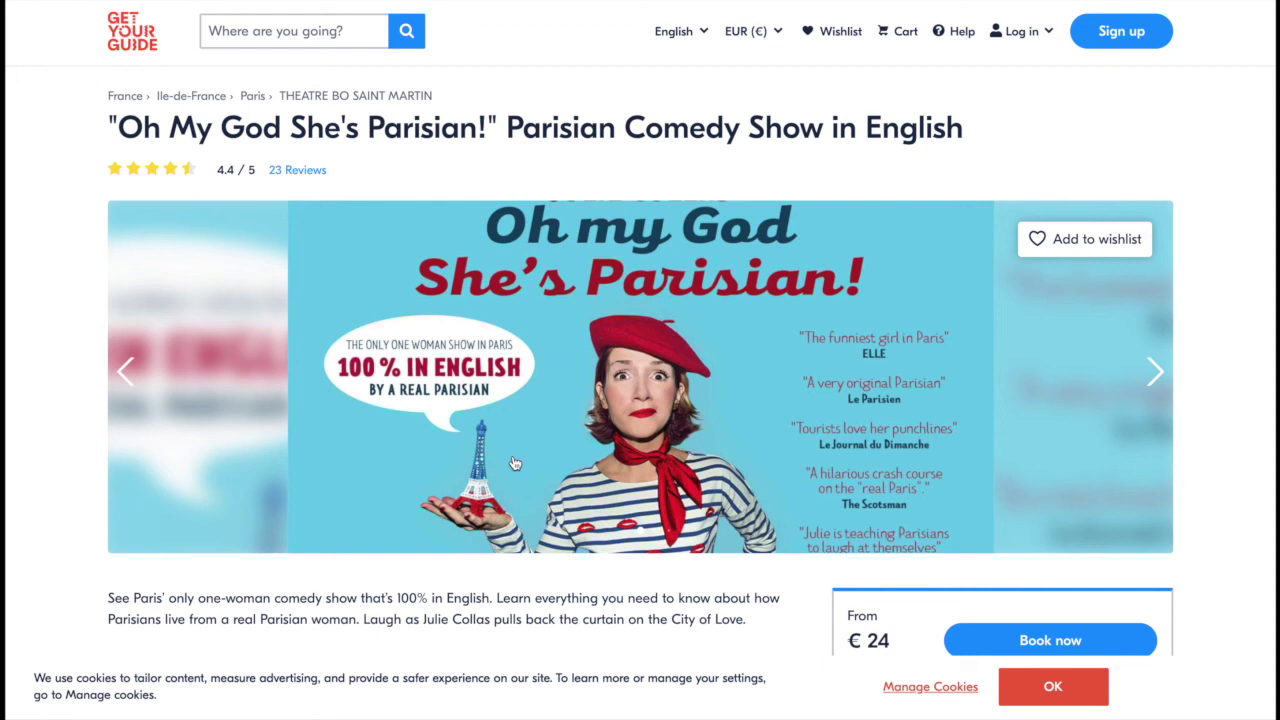
scroll(514, 463, "down", 2)
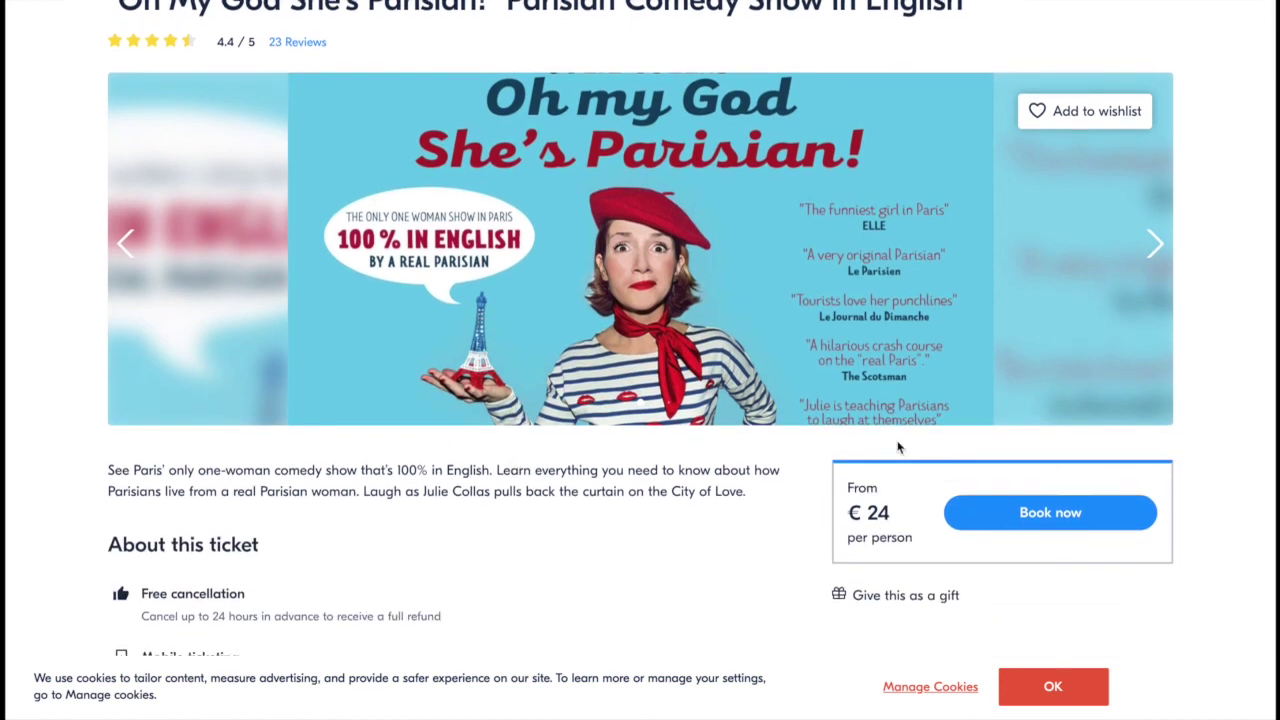
scroll(898, 432, "up", 2)
mouse_move(1036, 35)
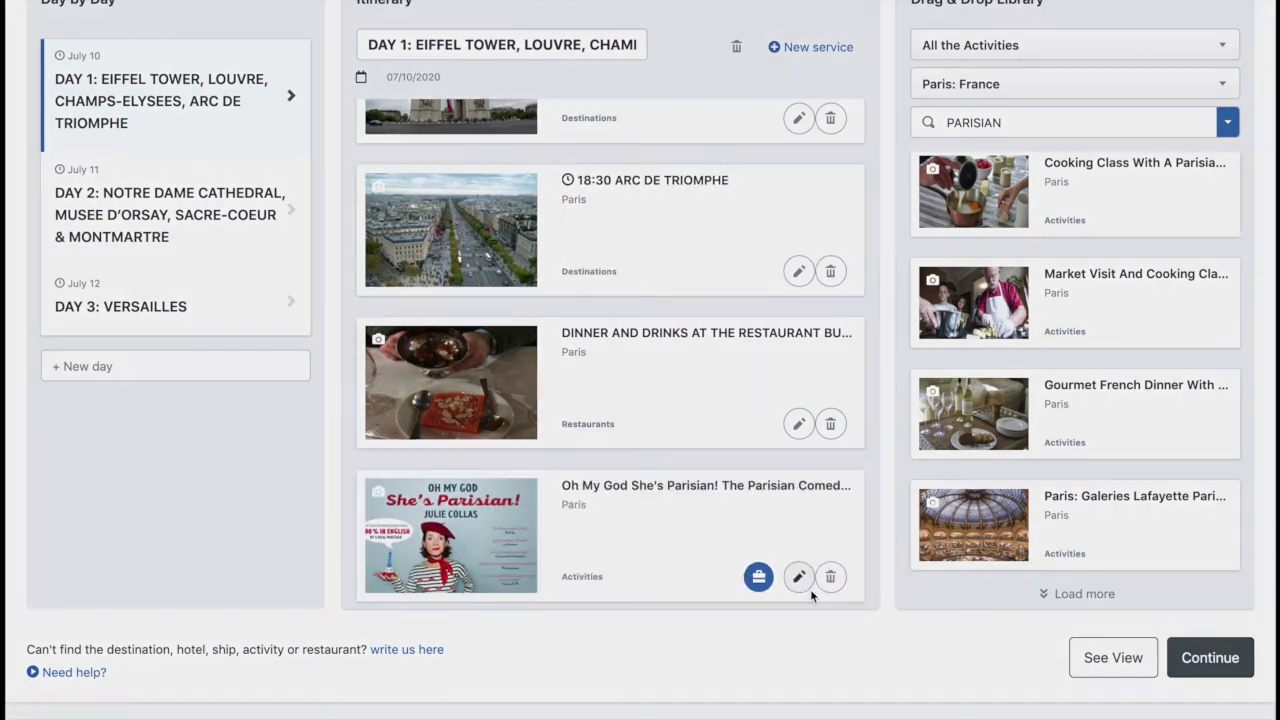
- Set the service time of the "Oh My God She's Parisian!" activity to 11:00
left_click(810, 589)
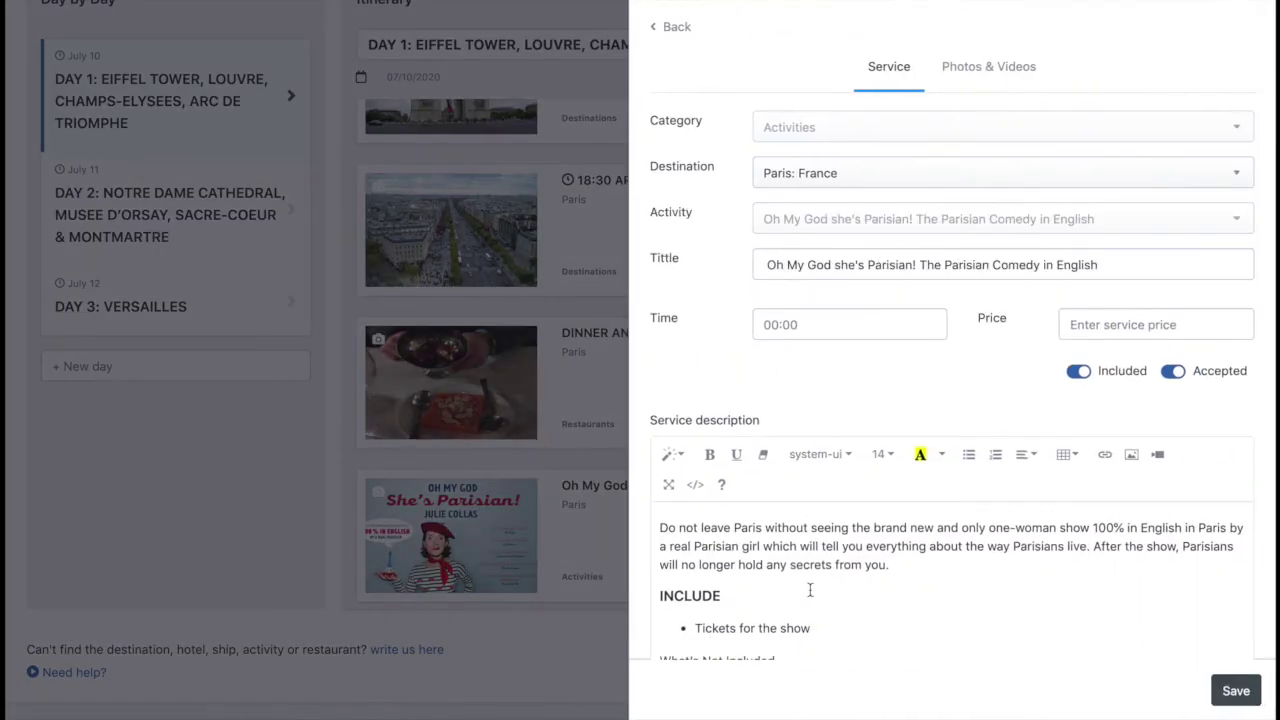
left_click(783, 329)
left_click(804, 358)
type("11")
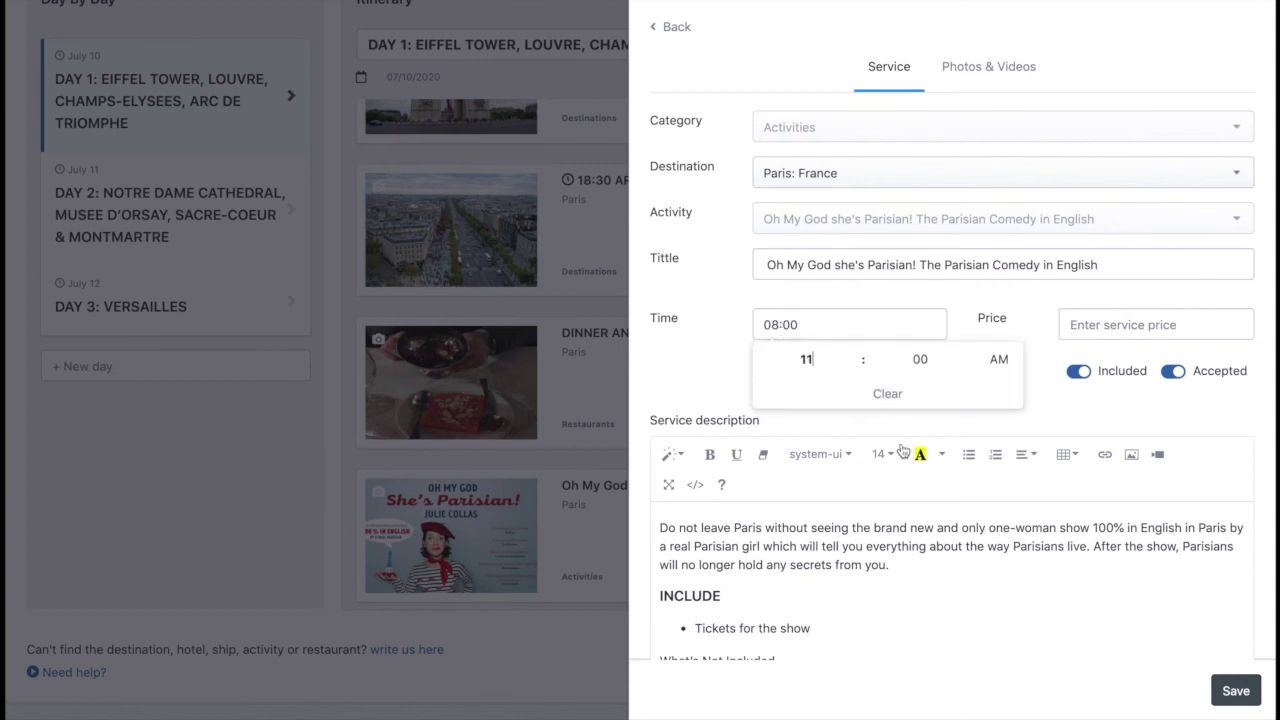
left_click(1054, 406)
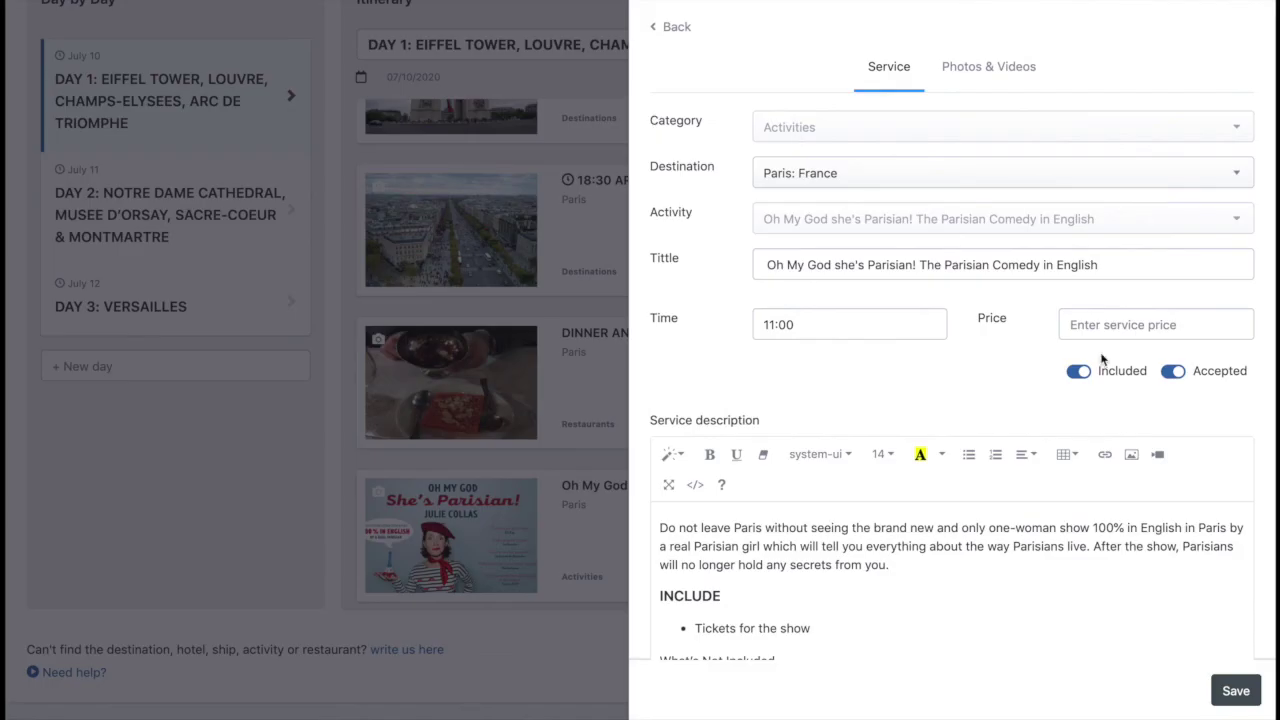
- Set the service price of the "Oh My God She's Parisian!" activity to 30 and save the service
left_click(1100, 325)
type("30")
left_click(970, 395)
scroll(969, 395, "down", 2)
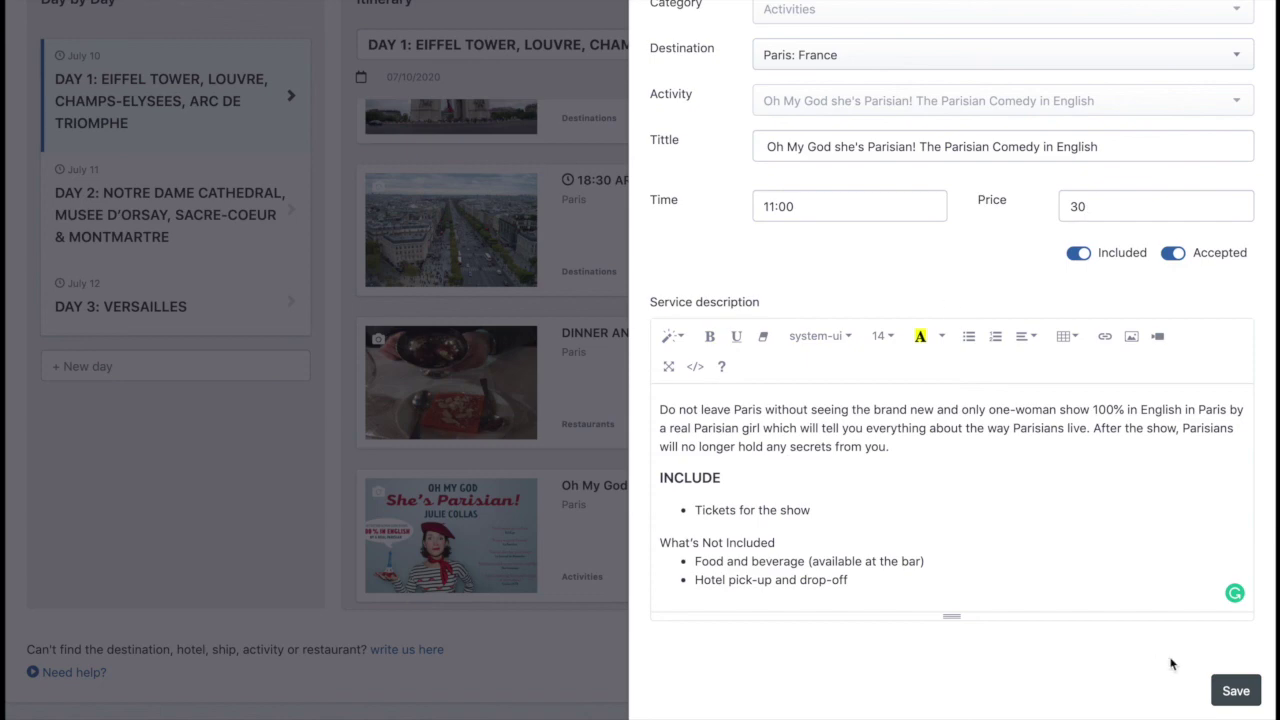
left_click(1236, 698)
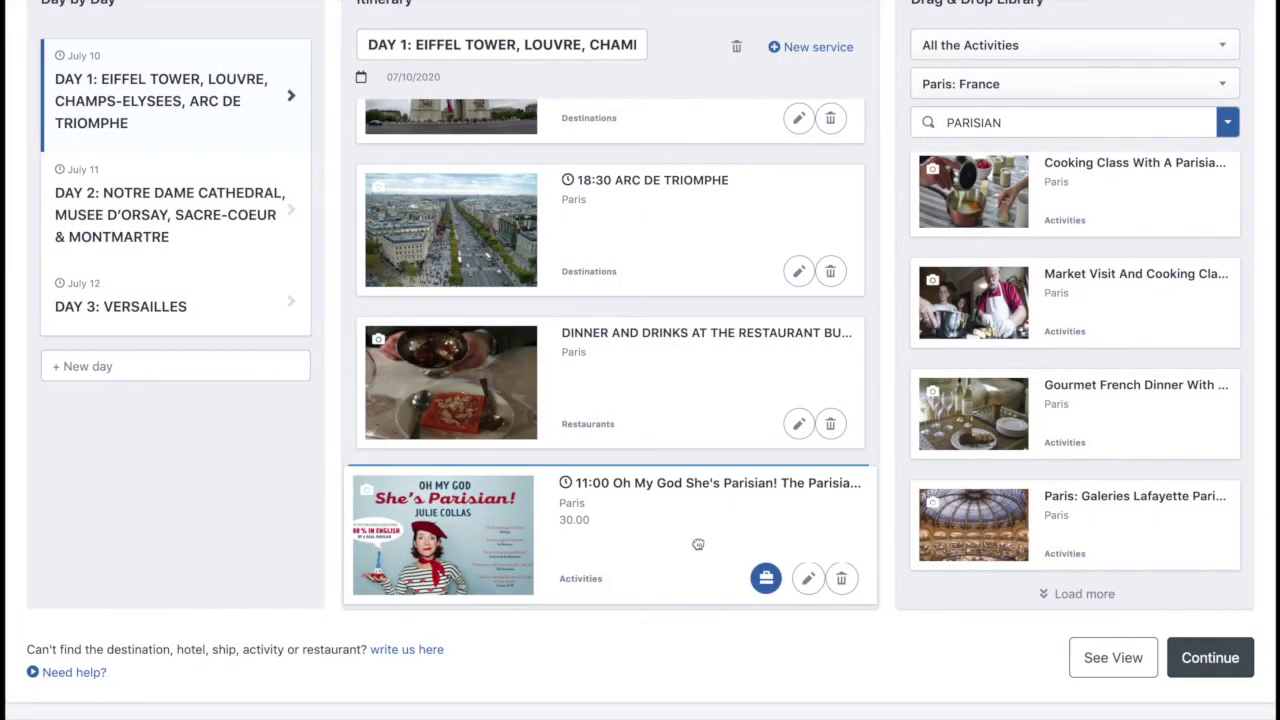
right_click(614, 538)
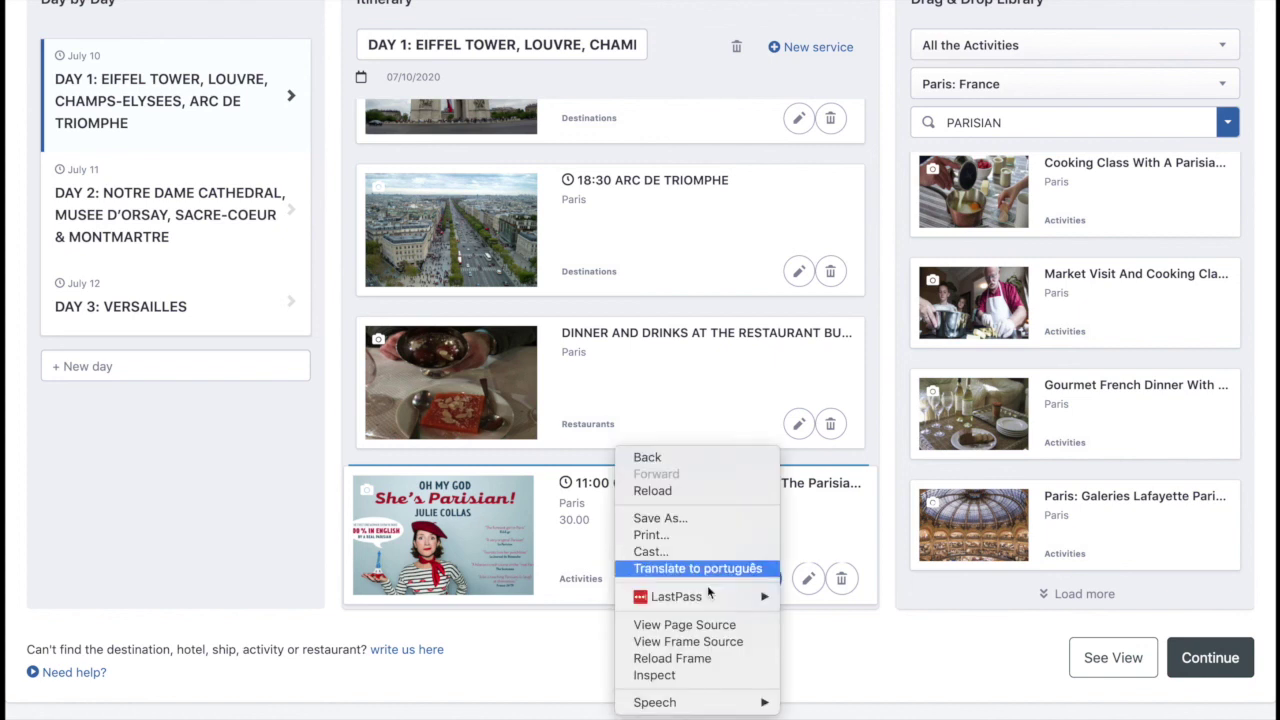
left_click(839, 658)
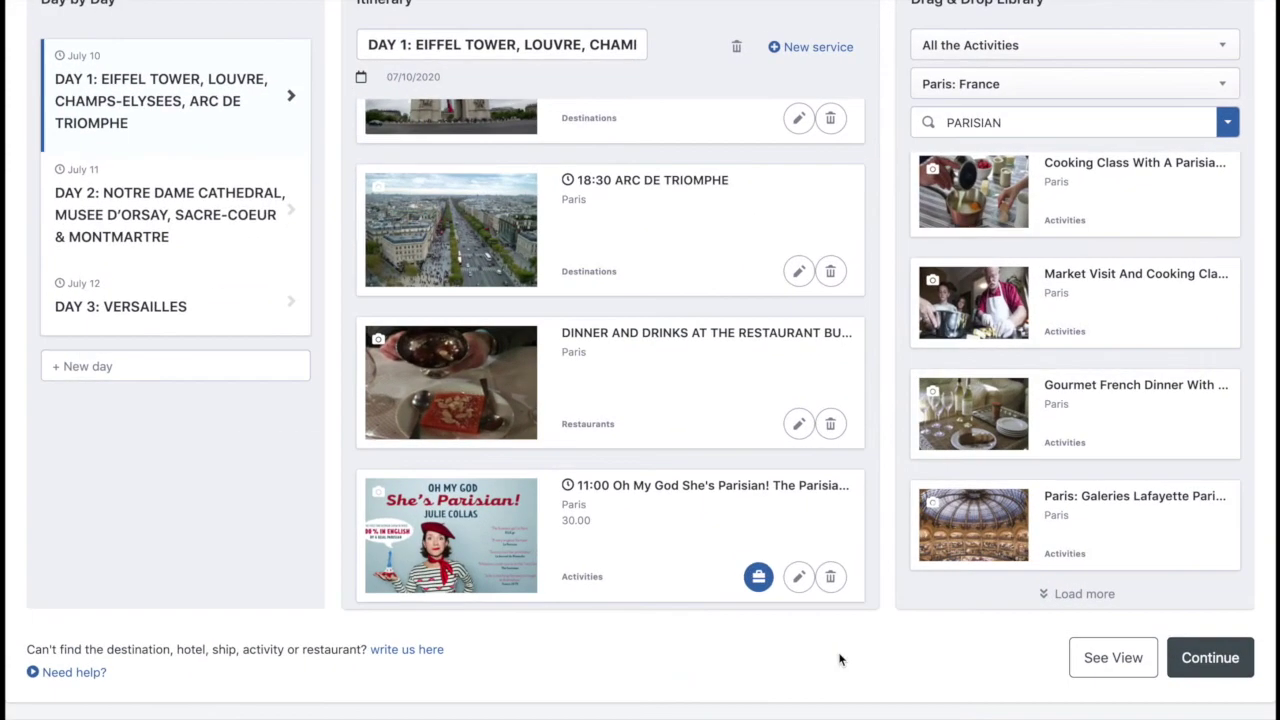
- Switch the library to the Means of transport category and clear the PARISIAN search term
scroll(940, 460, "up", 5)
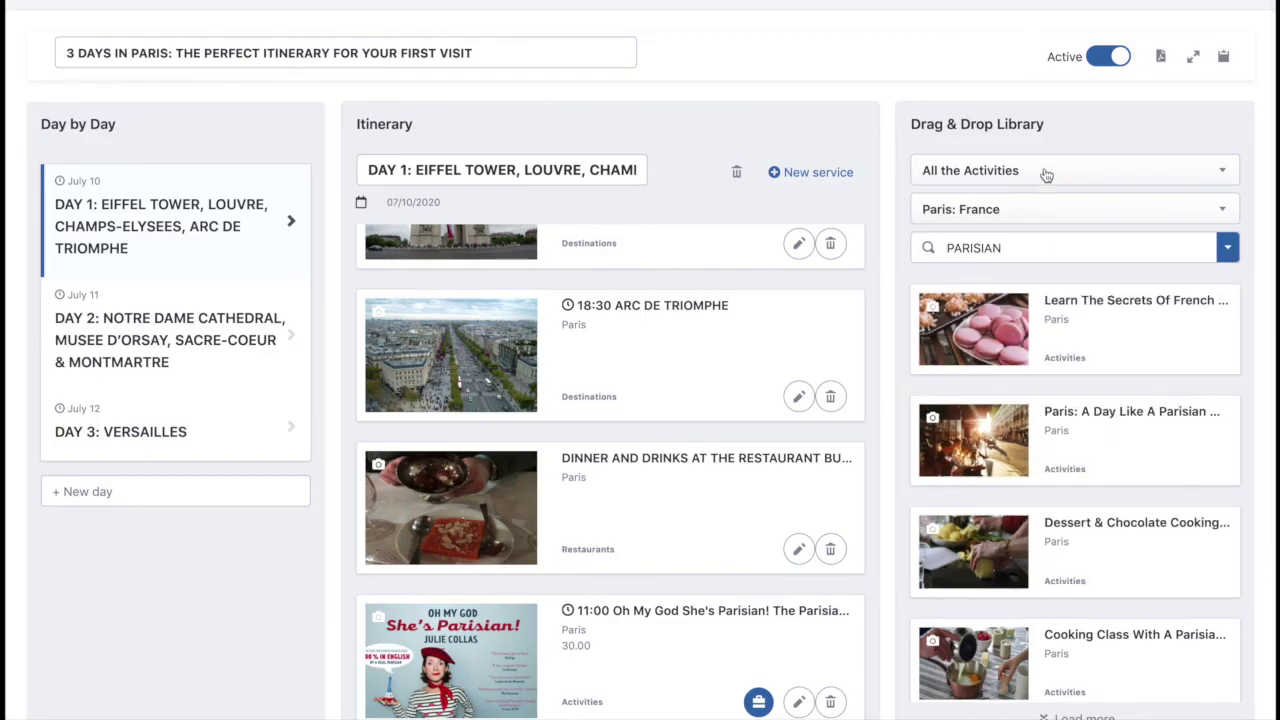
left_click(966, 171)
scroll(1045, 315, "down", 1)
scroll(1045, 315, "down", 5)
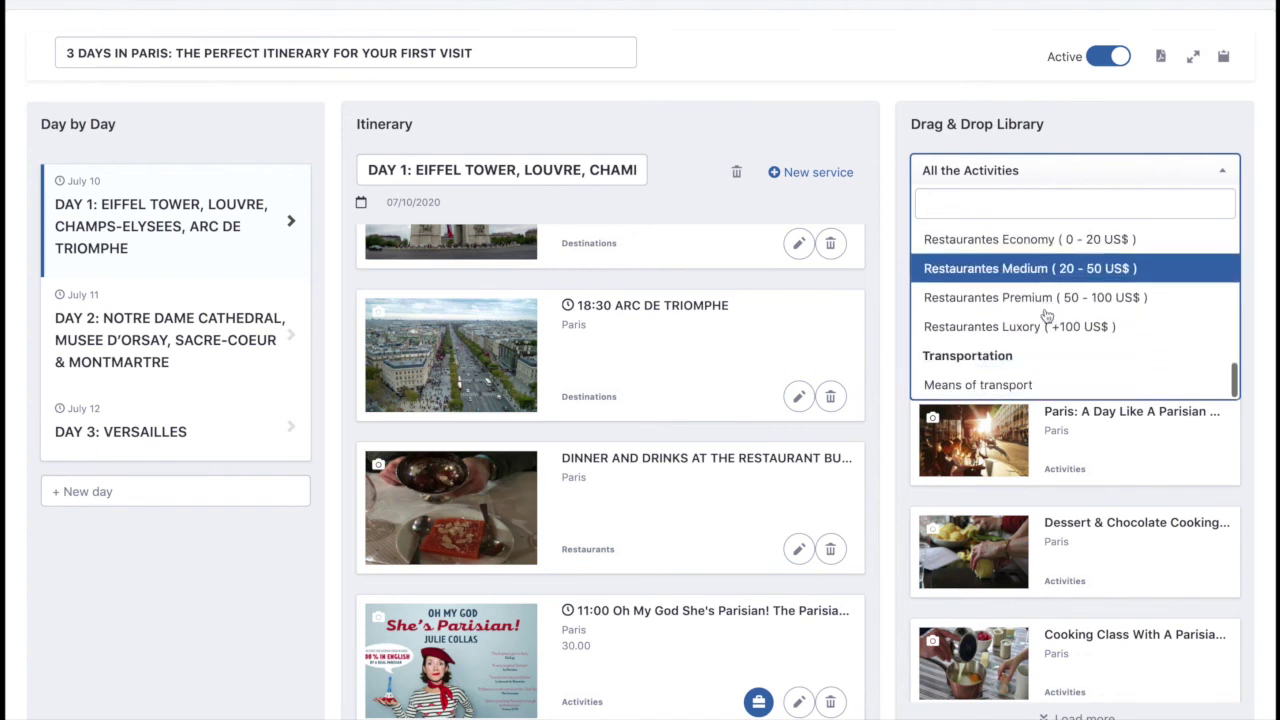
left_click(1031, 385)
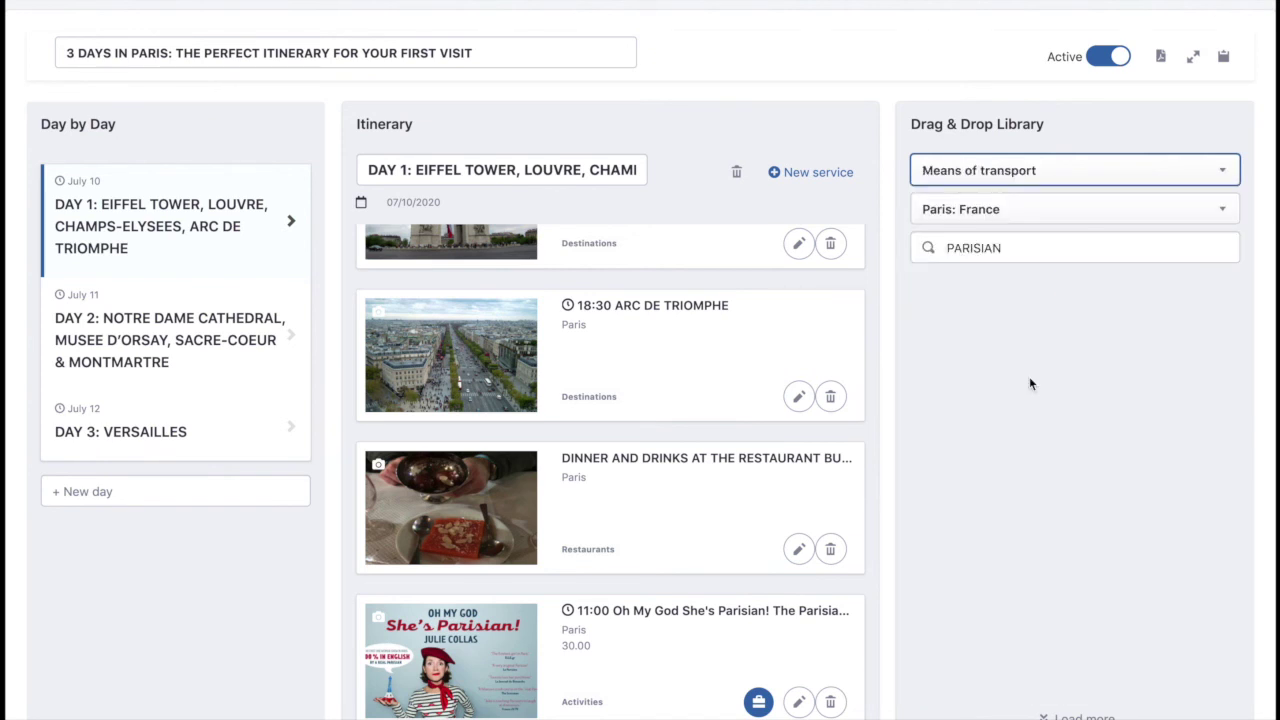
double_click(1023, 246)
key("BackSpace")
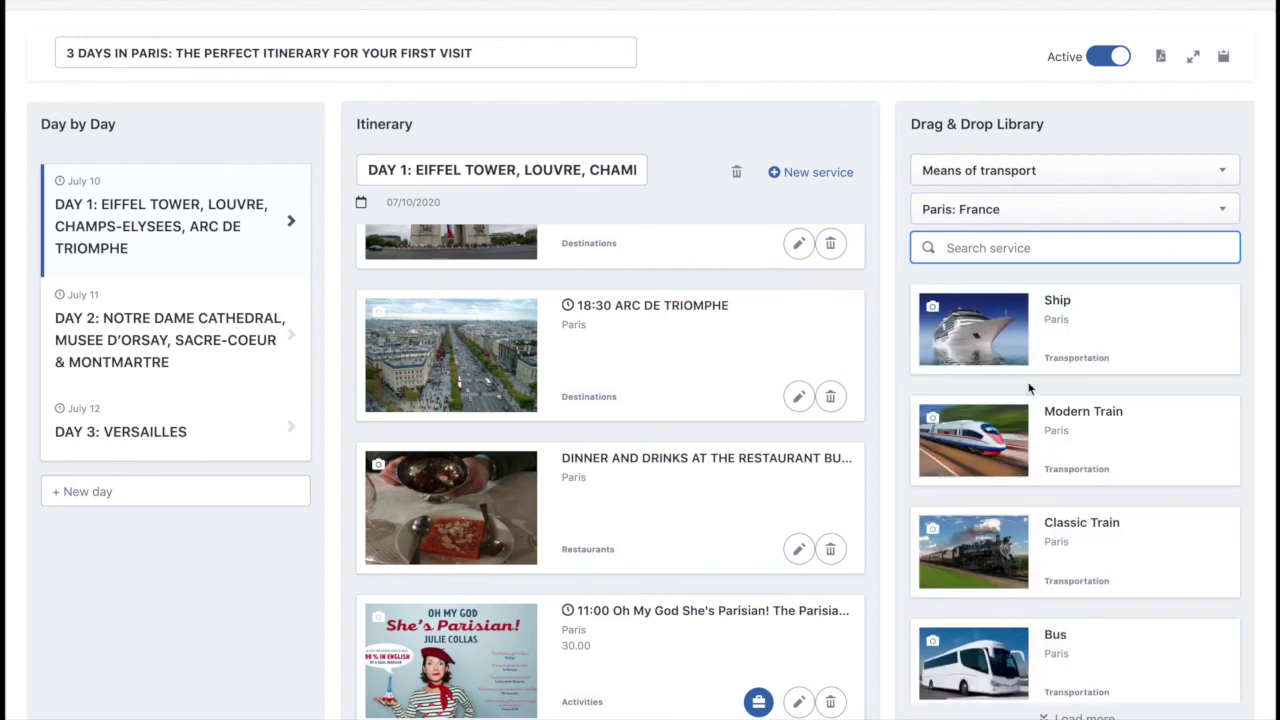
- Add the Bus transport from the library to Day 1, between the restaurant dinner and the Parisian comedy show
scroll(1030, 388, "down", 1)
left_click_drag(1040, 515, 694, 663)
scroll(694, 663, "down", 2)
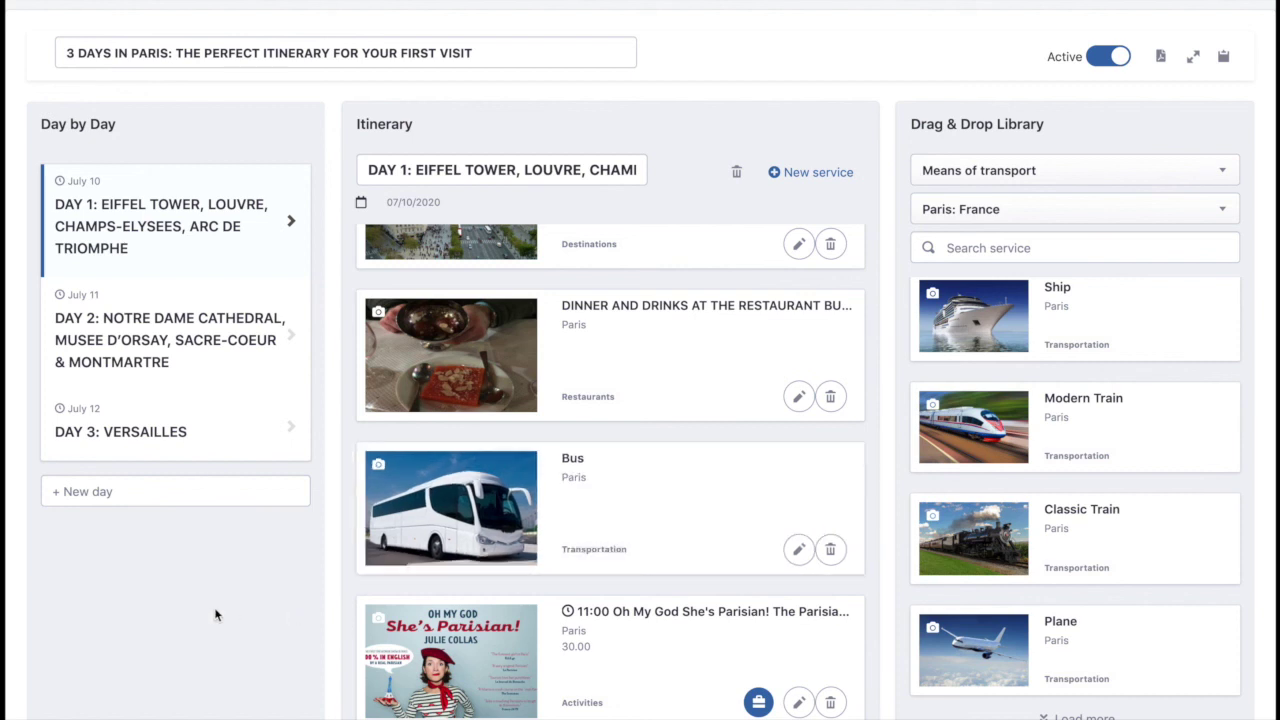
- Add a new day dated 07/13/2020 to the itinerary after Day 3
left_click(109, 497)
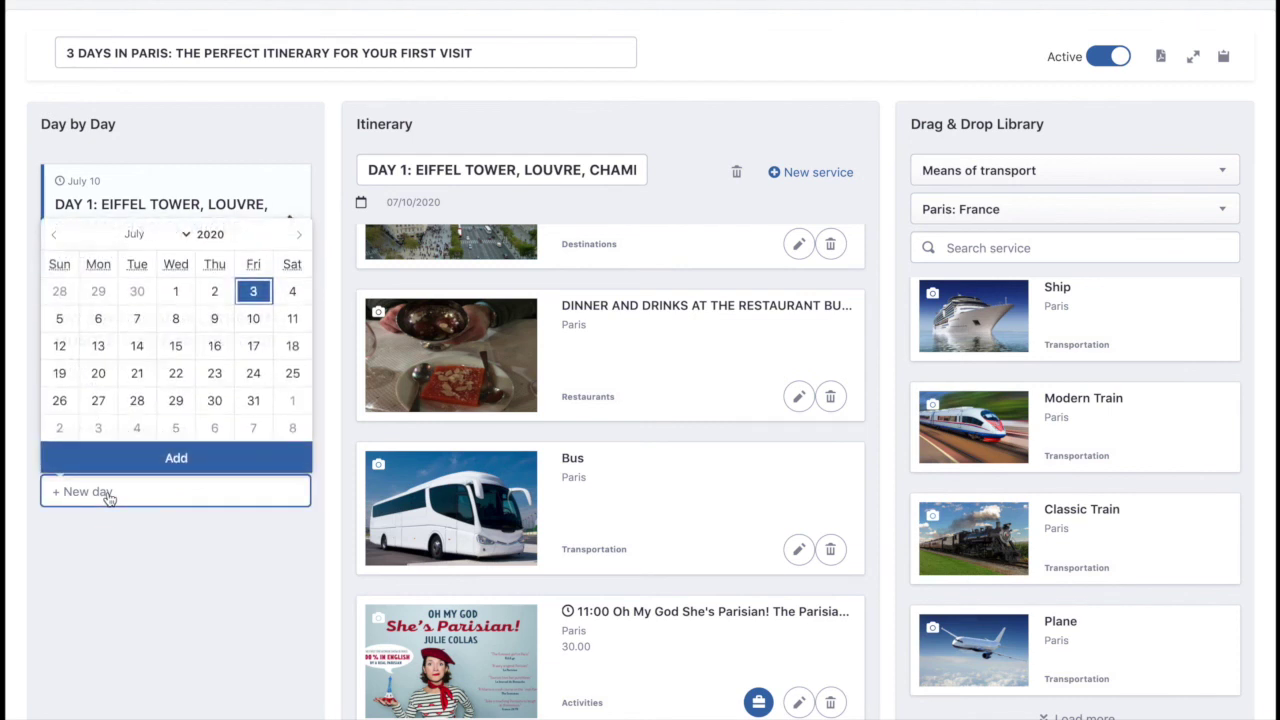
left_click(98, 345)
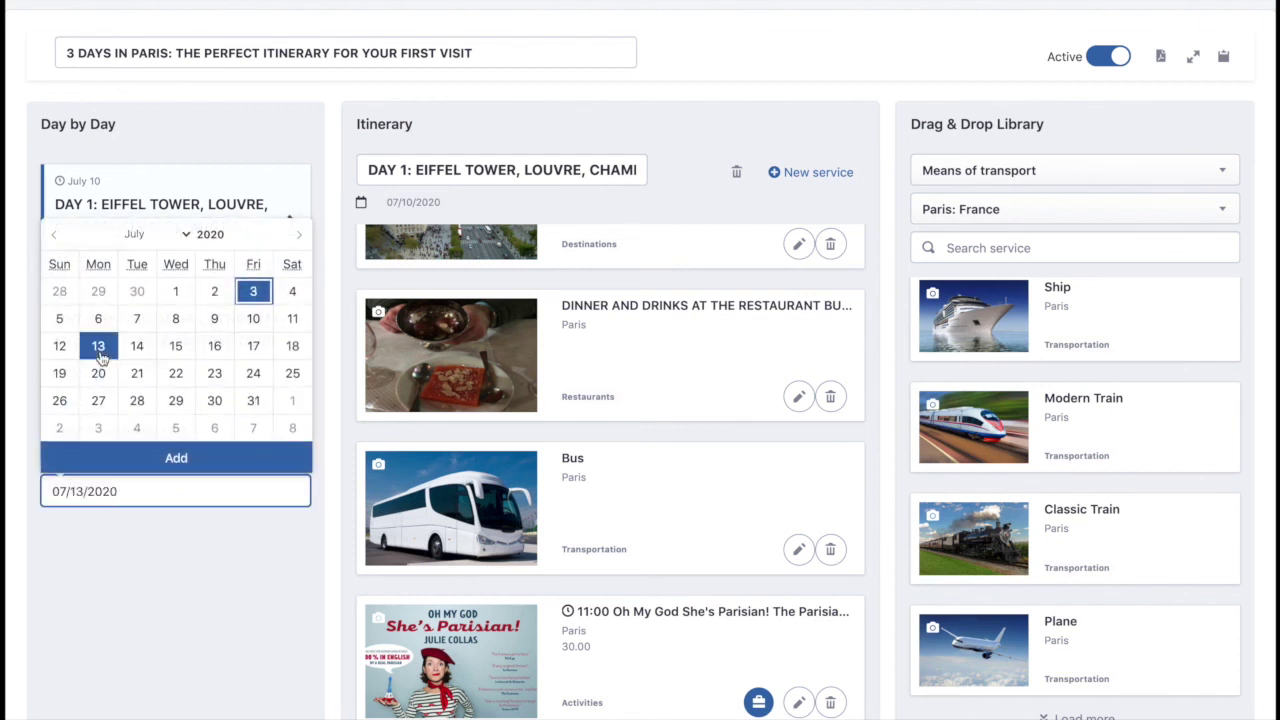
left_click(199, 460)
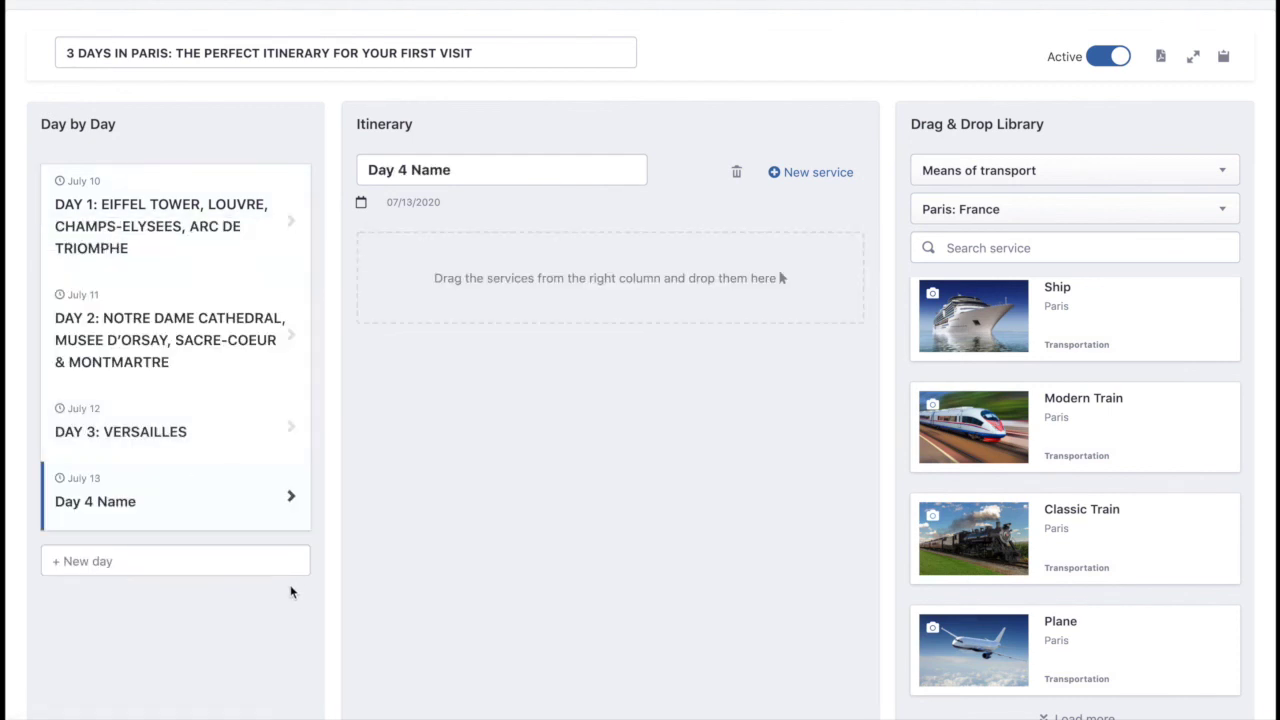
- Rename the new fourth day as "DAY 4 - ARRIVAL TO LONDON"
triple_click(457, 174)
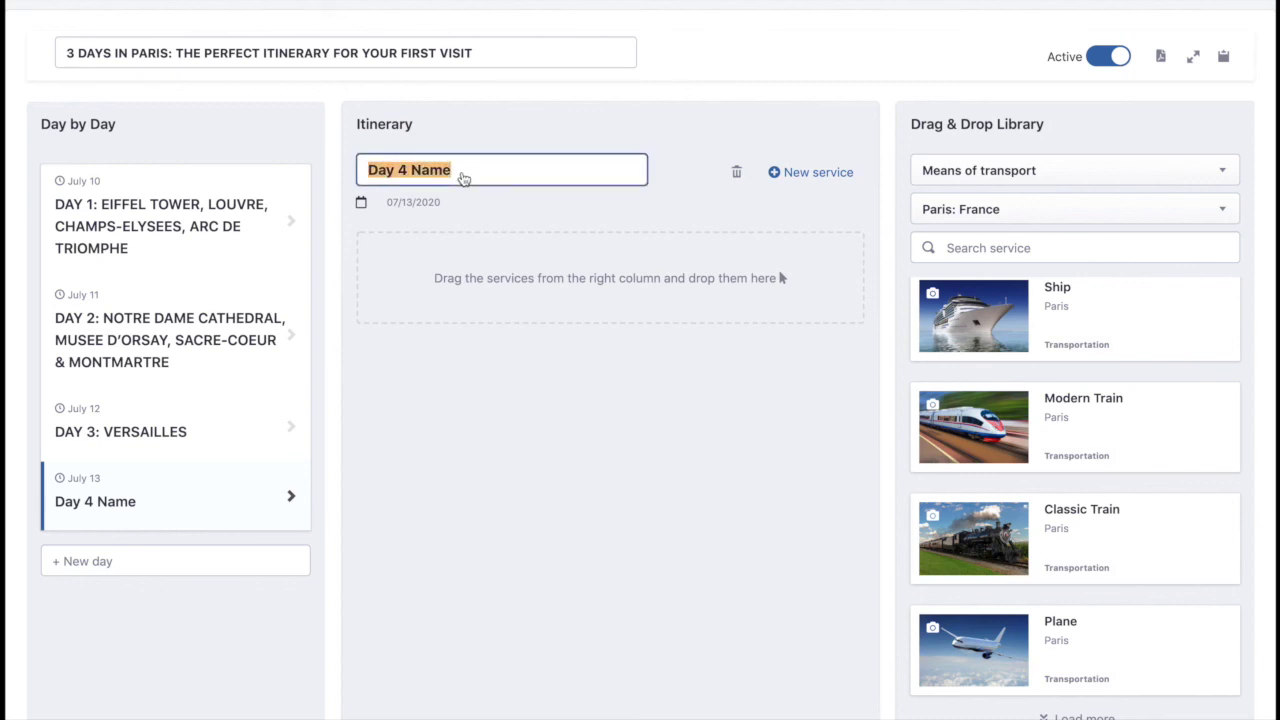
type("Day")
key("BackSpace")
key("BackSpace")
type("AY 4")
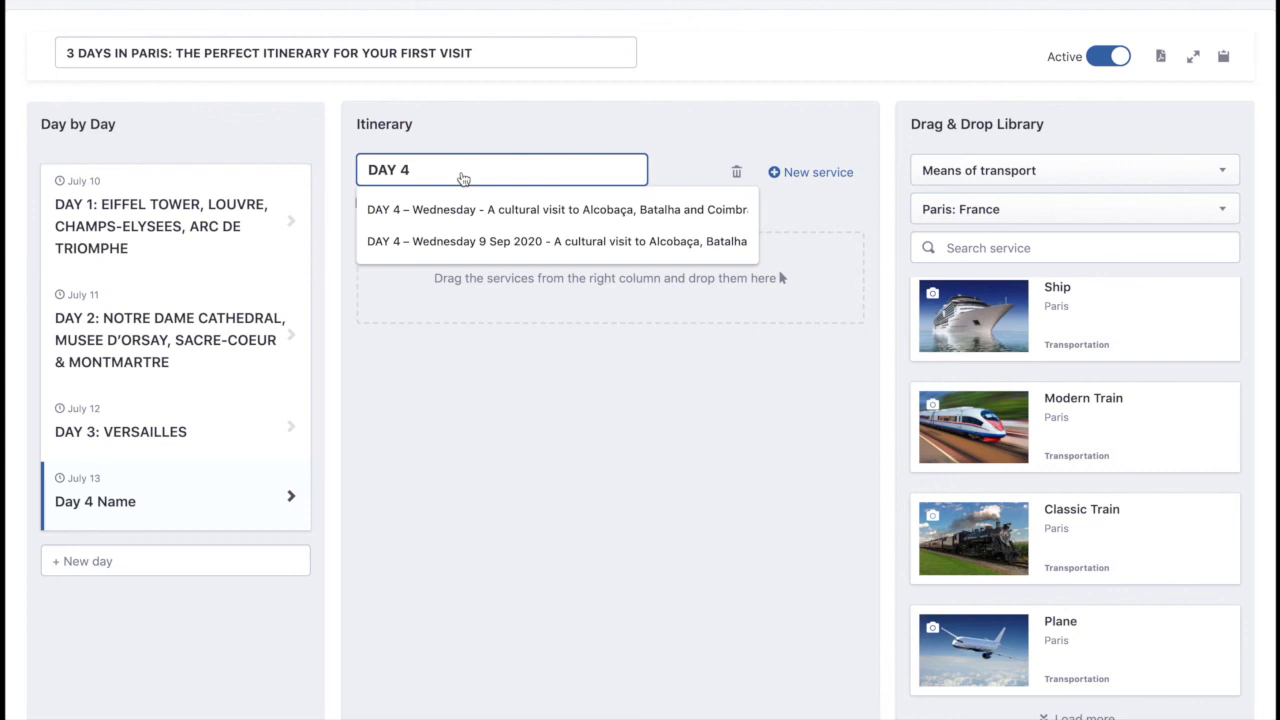
type(" - ")
type("ARRIVAL ")
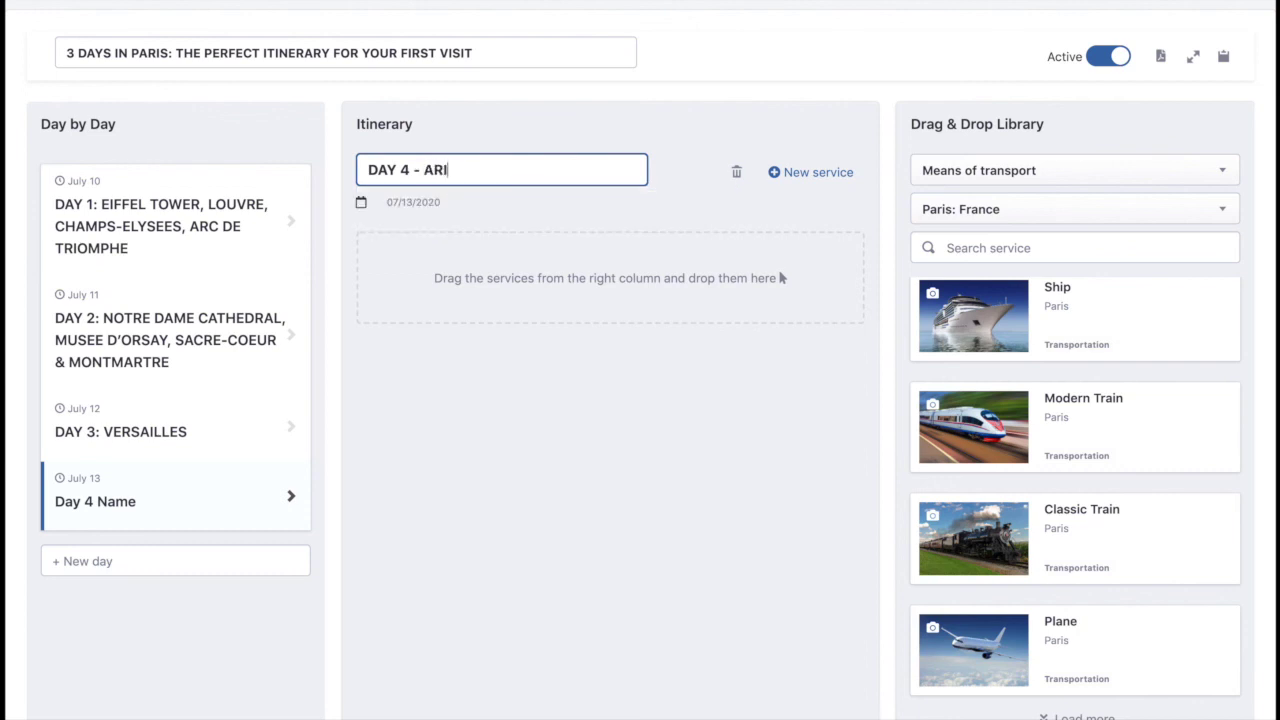
type("TO LONDON")
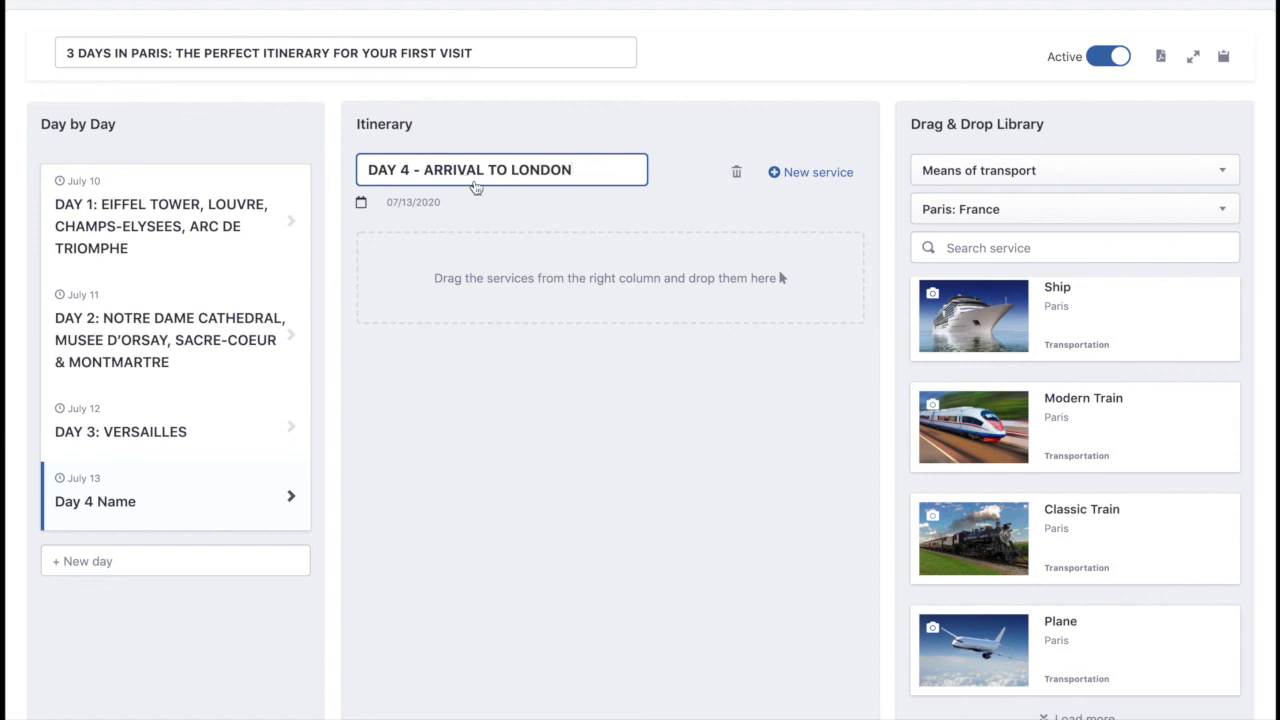
key("Return")
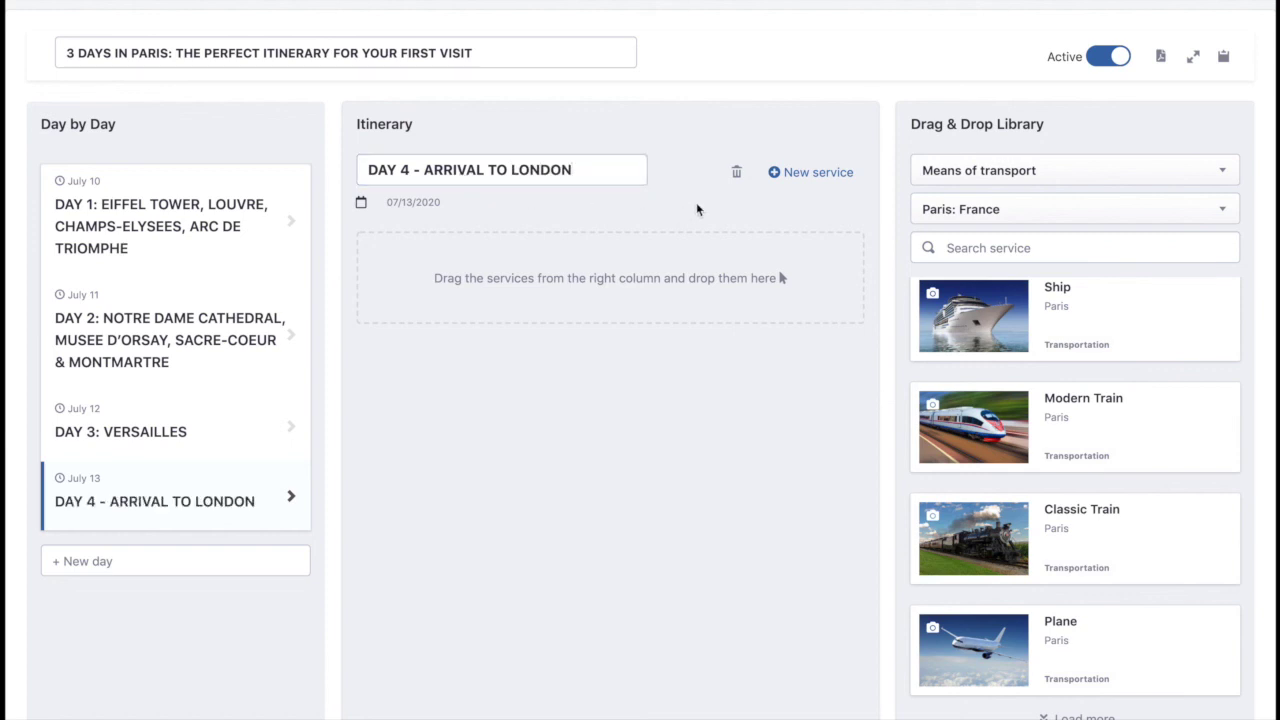
- Create a new service for Day 4 in the Destinations category with London: England as its destination
left_click(824, 172)
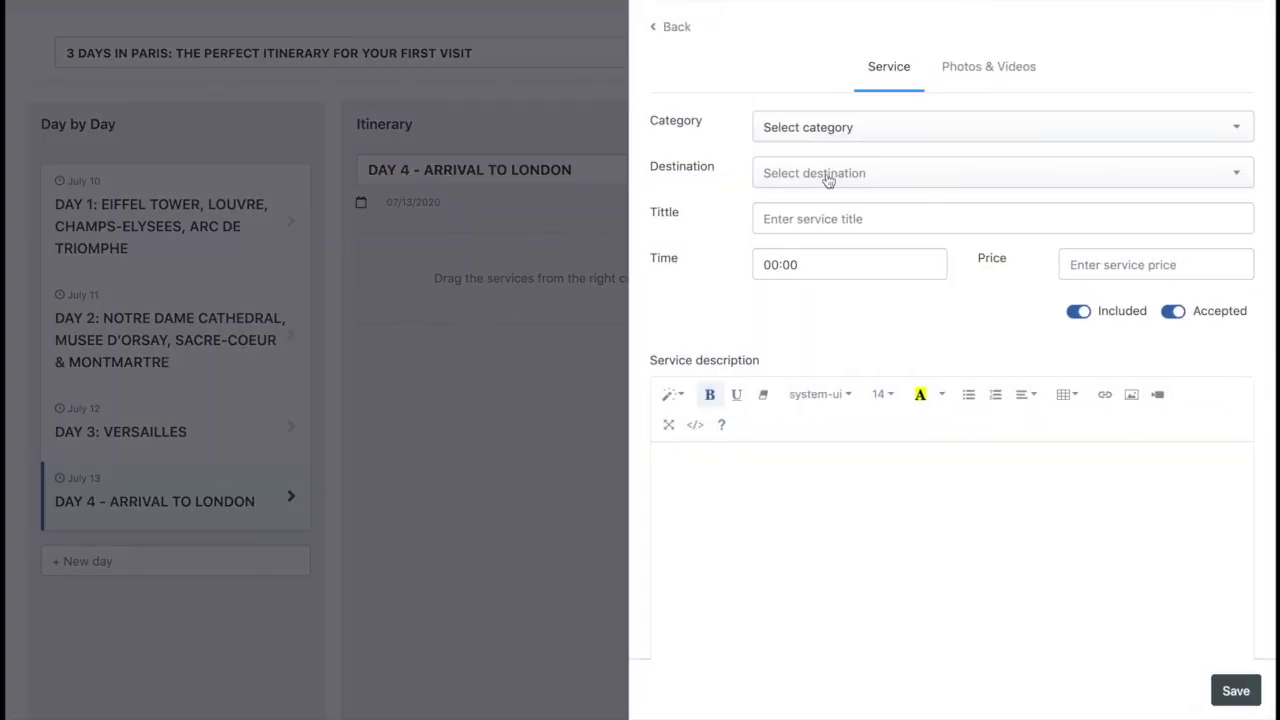
left_click(945, 127)
left_click(918, 147)
left_click(938, 176)
type("LONDON")
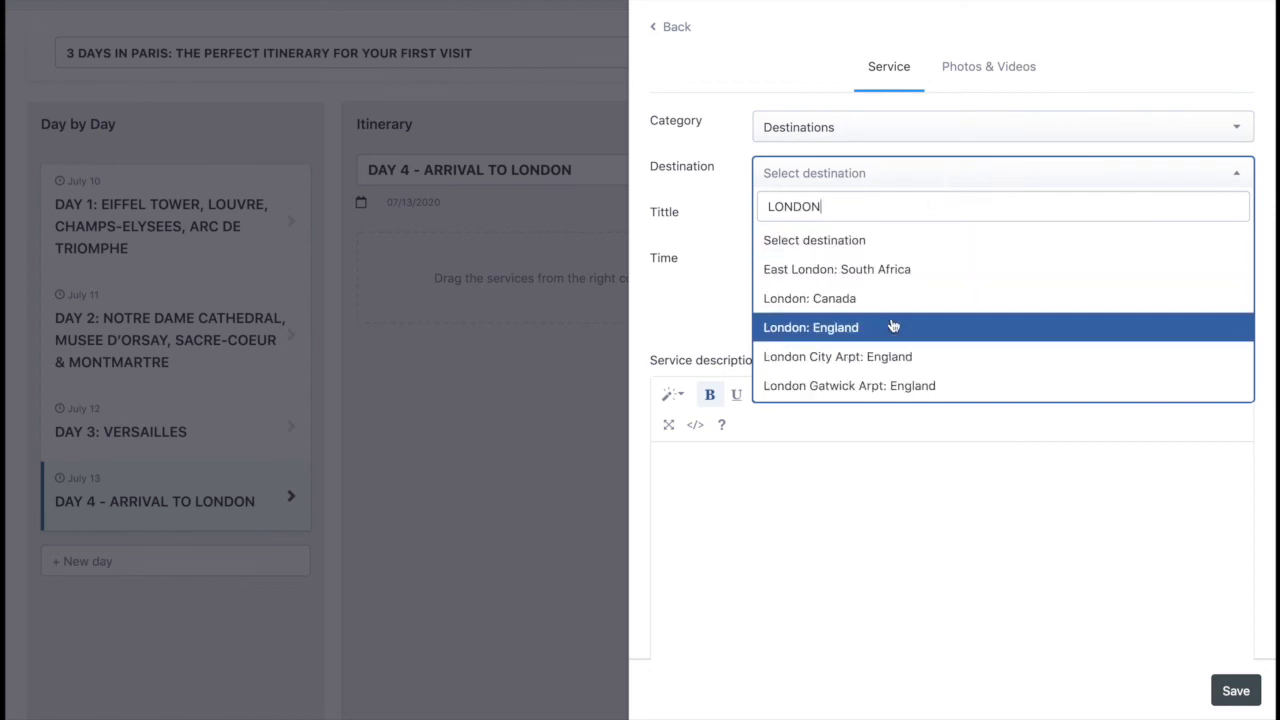
left_click(893, 326)
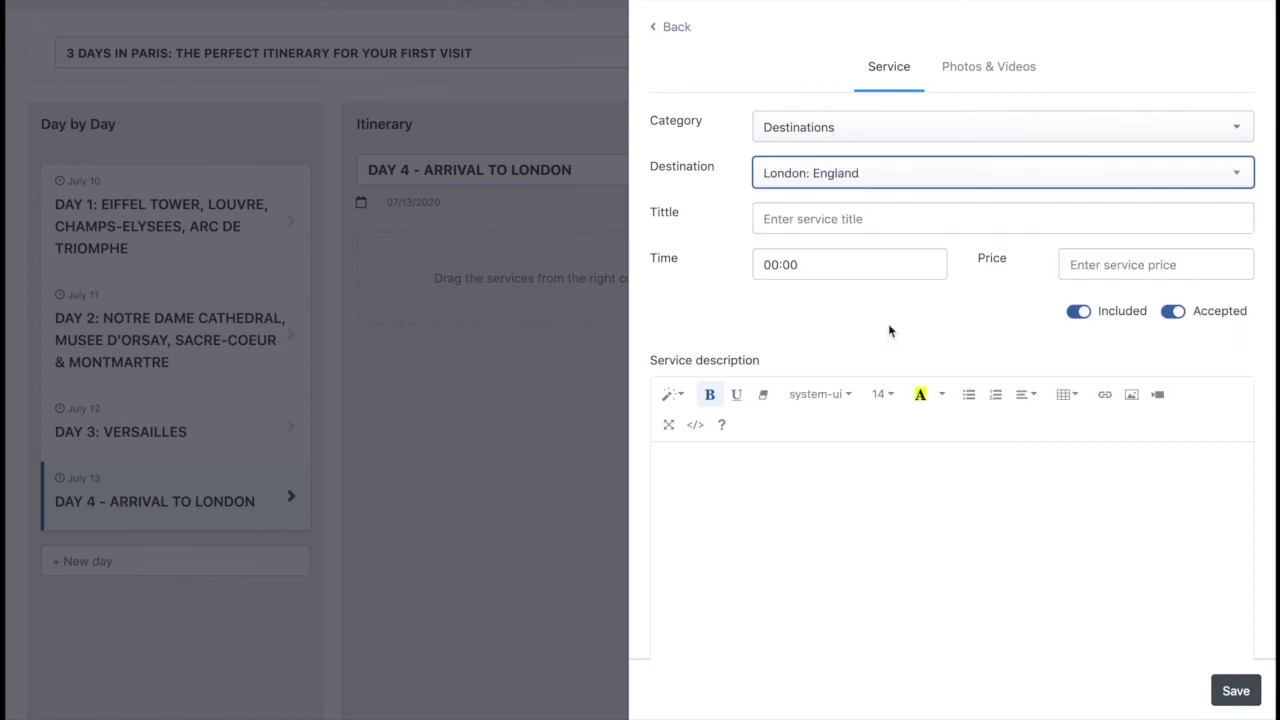
- Title the new London service "Arrival to London Airport"
left_click(882, 211)
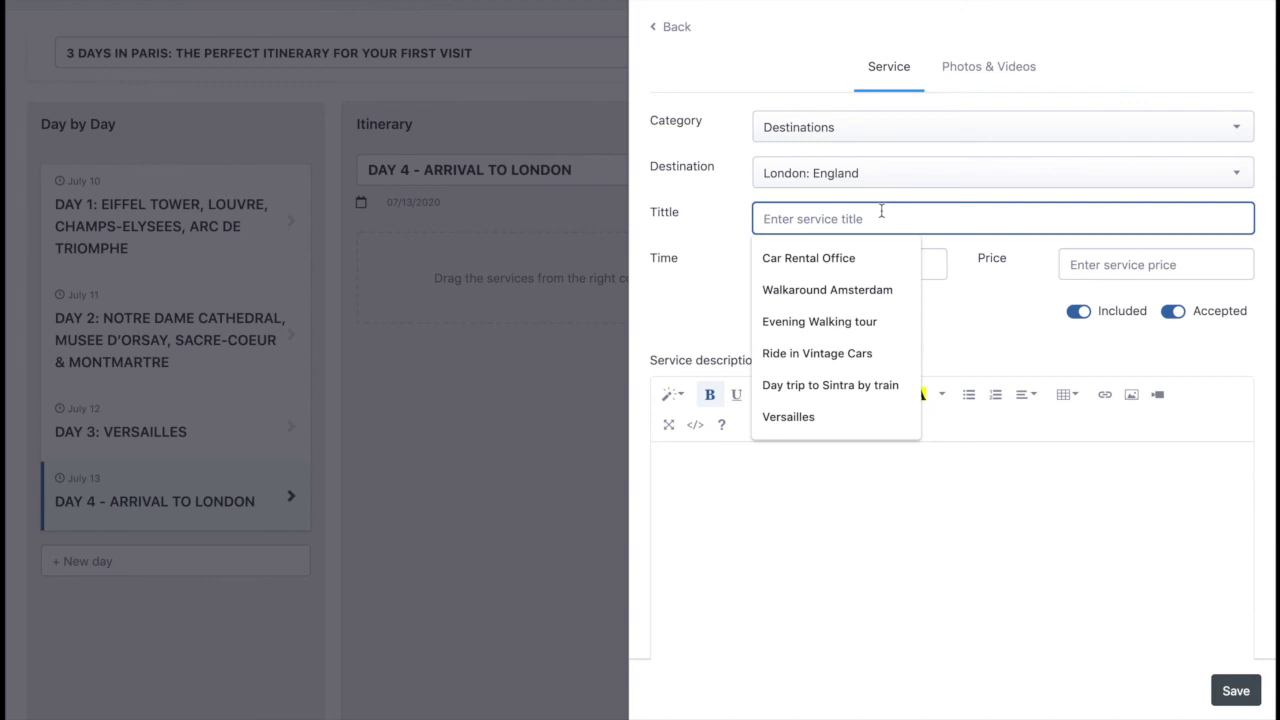
type("Arrival to London Airport")
left_click(867, 322)
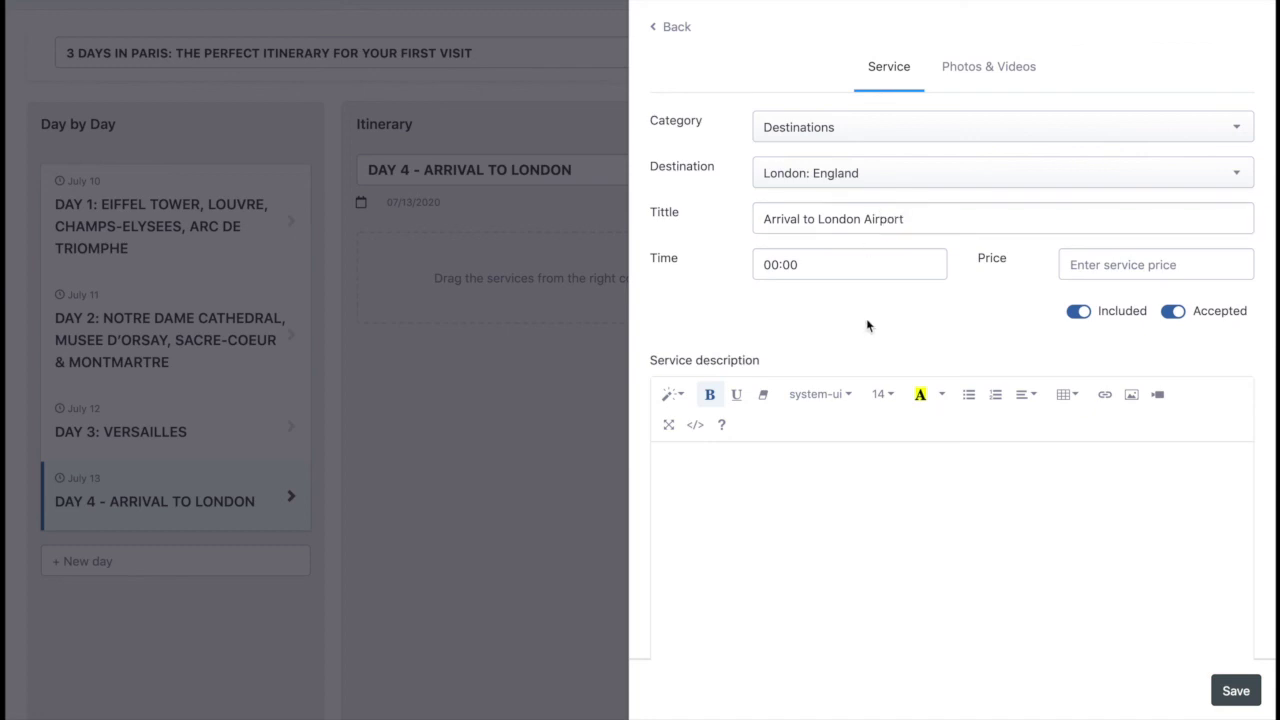
left_click(858, 515)
- Select the London Eye wheel photo and the "London" video for the airport arrival service, and save it
left_click(988, 66)
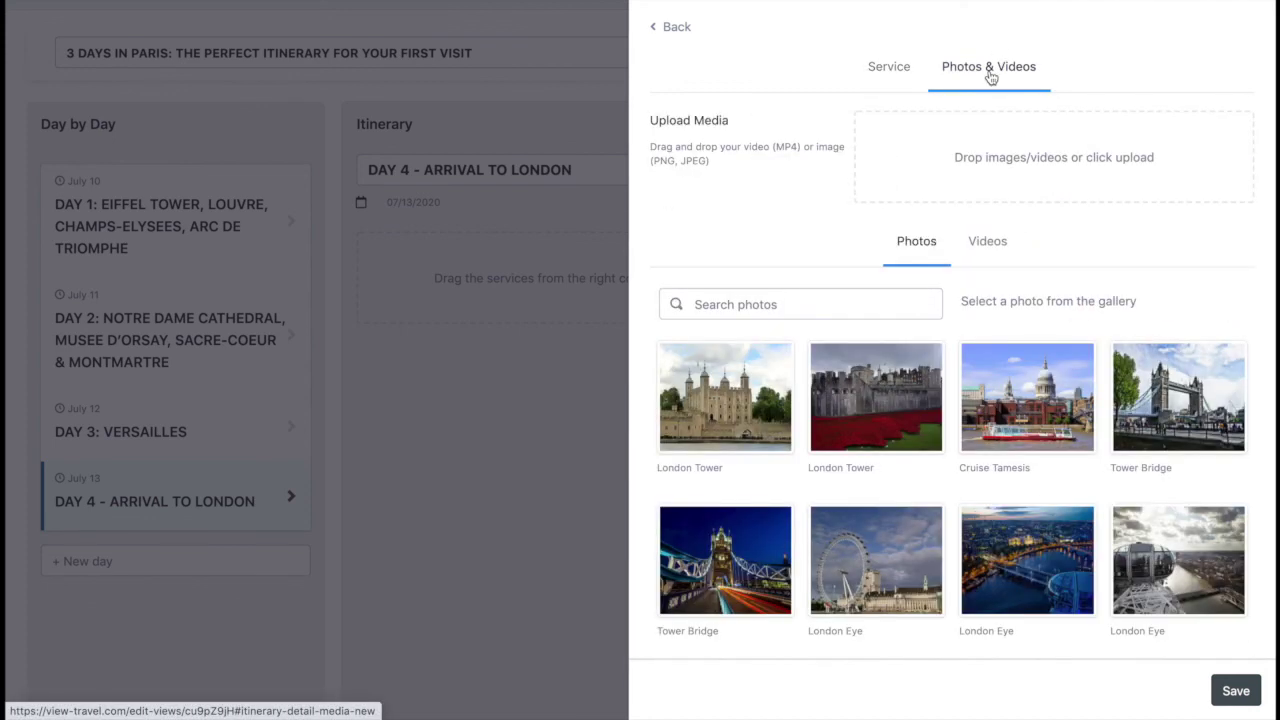
left_click(908, 551)
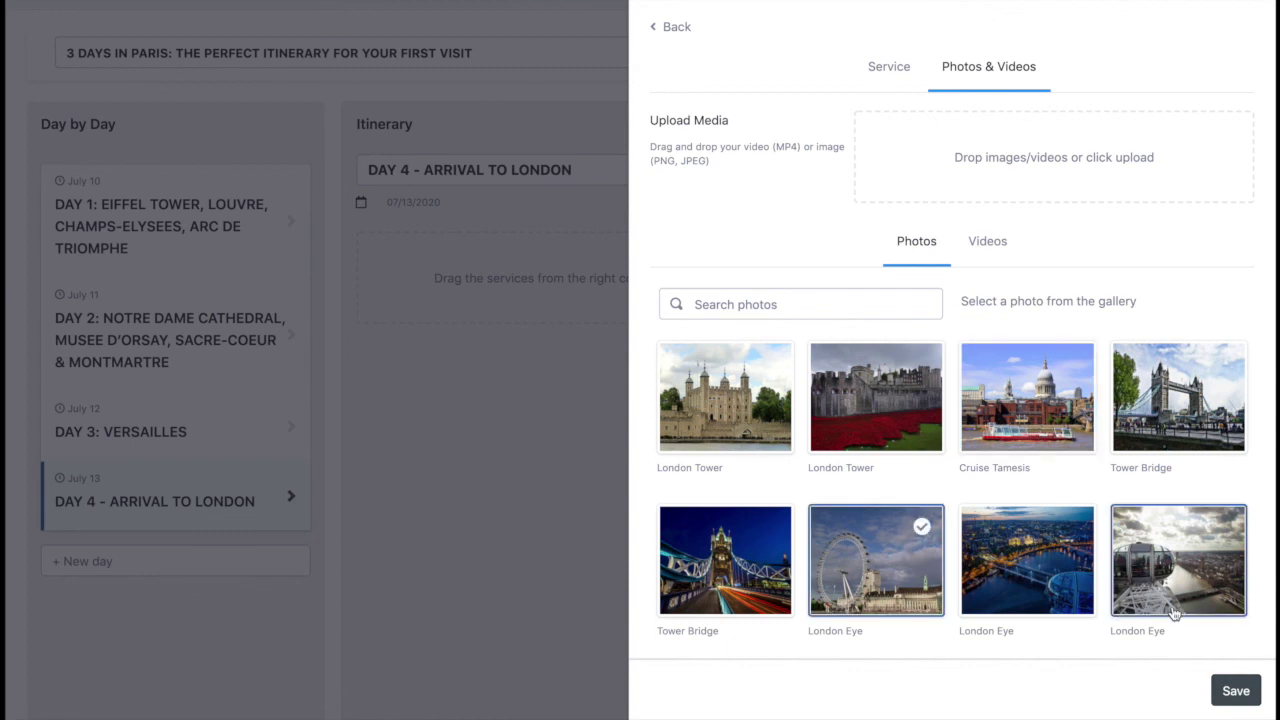
left_click(991, 246)
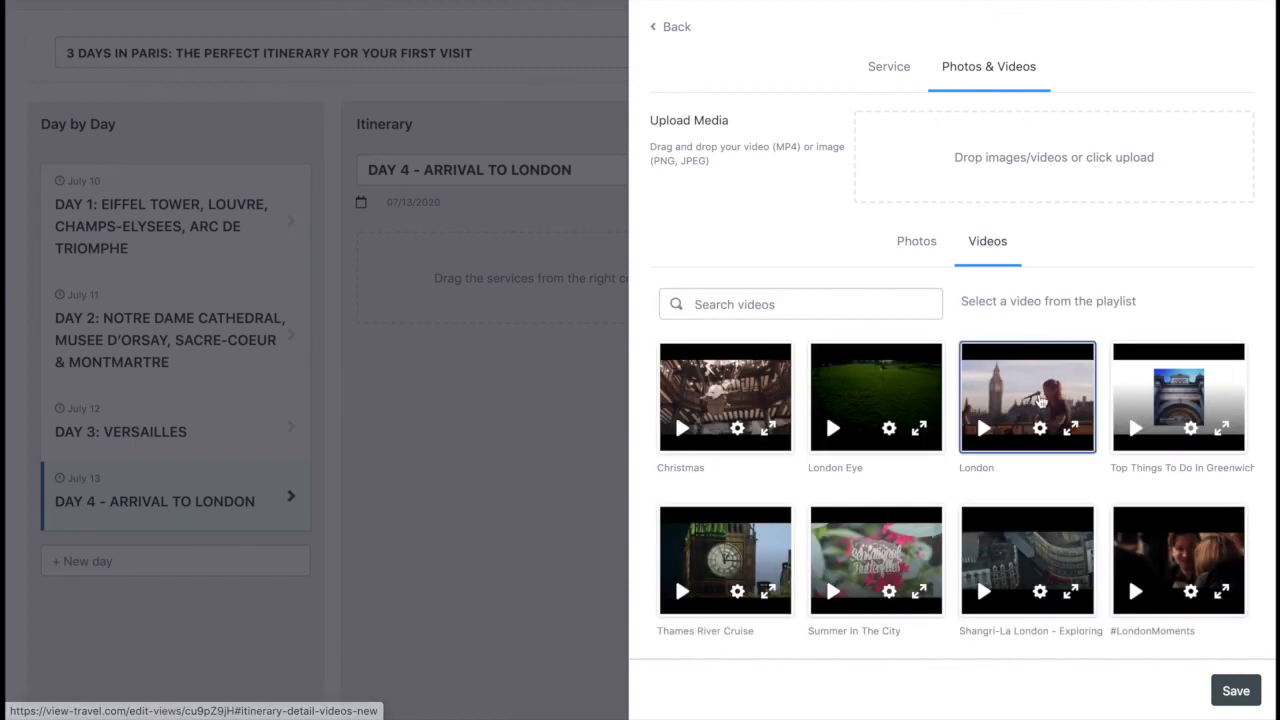
left_click(1022, 400)
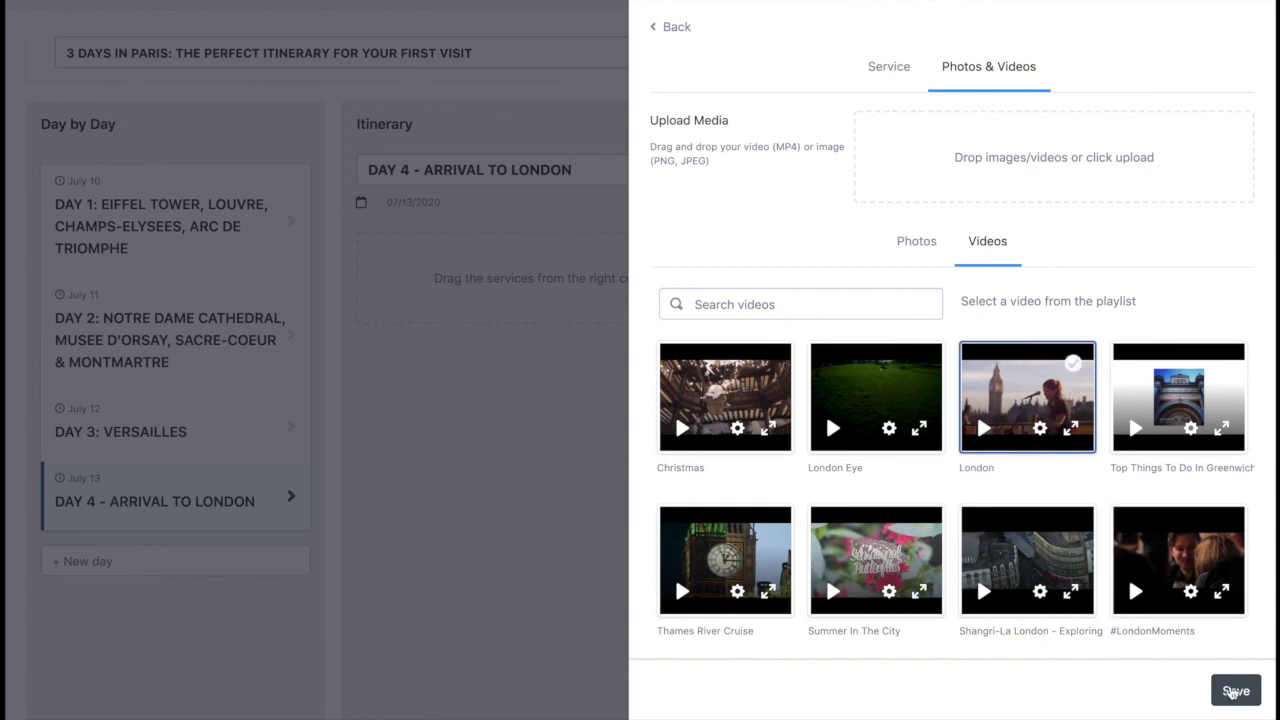
left_click(1232, 690)
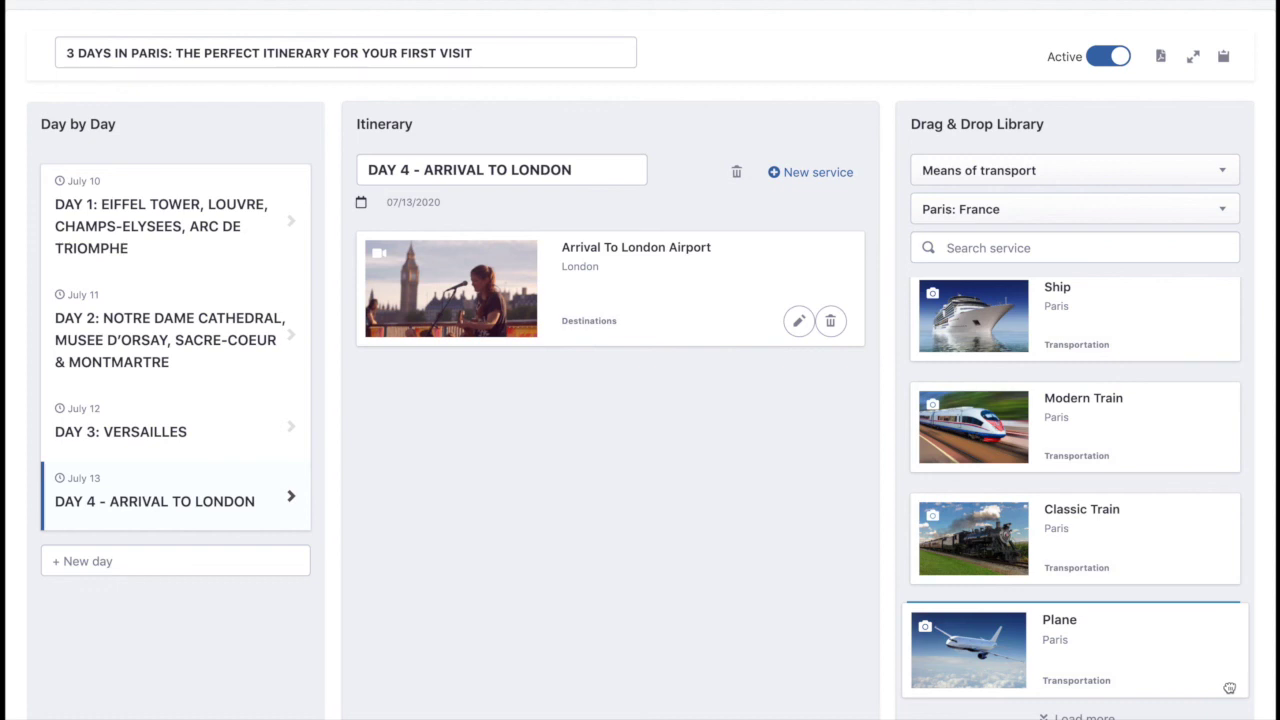
- Add the Modern Train transport below the London airport arrival on Day 4, and check its service details without editing them
scroll(1134, 506, "down", 2)
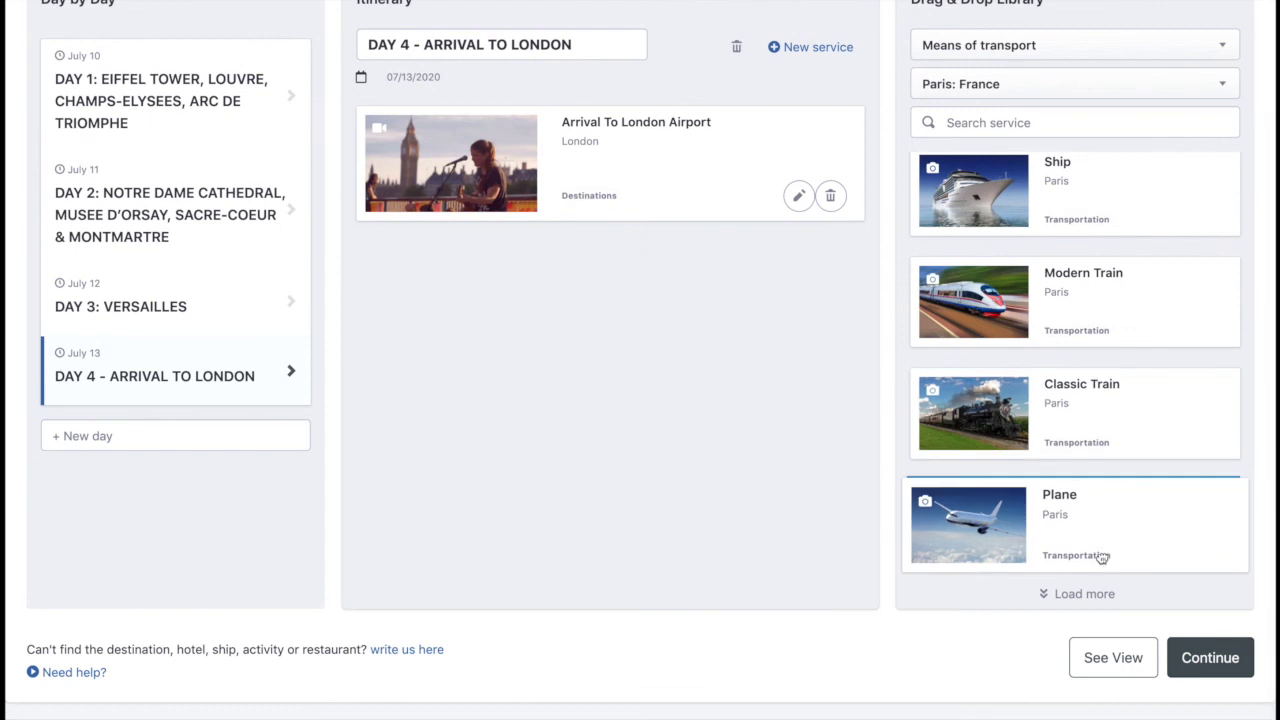
scroll(1080, 423, "up", 1)
scroll(1080, 423, "up", 2)
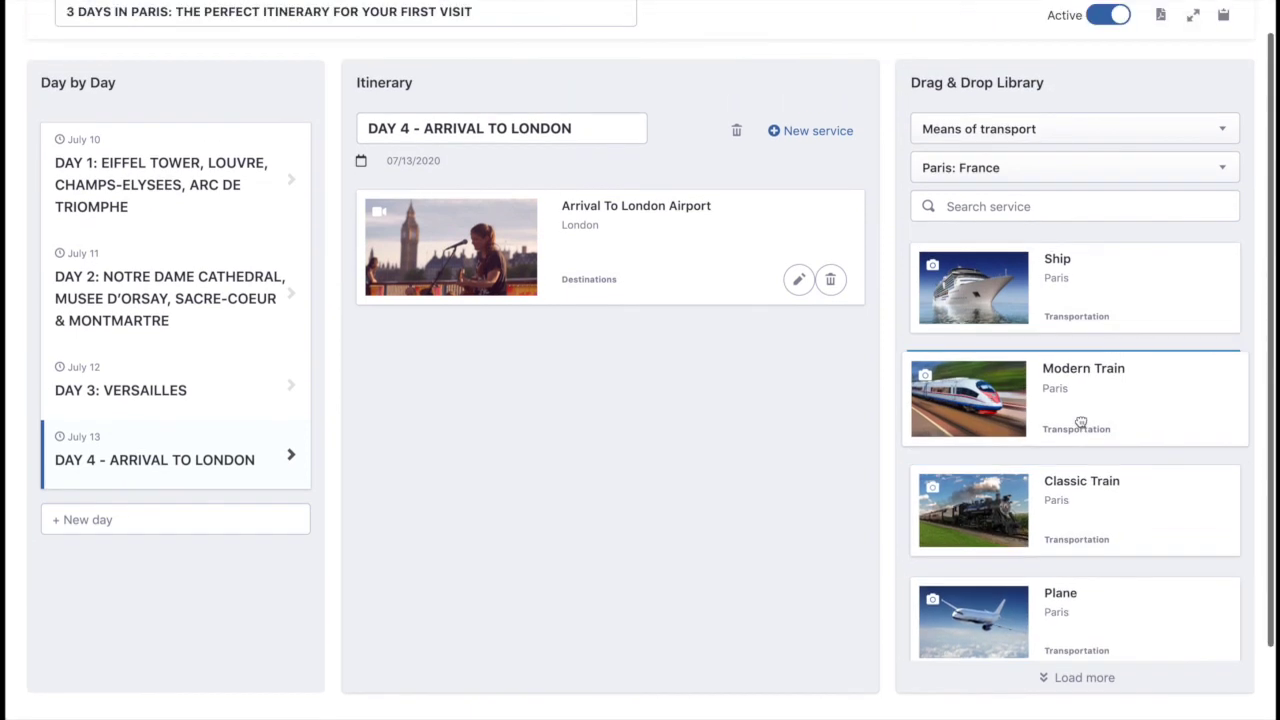
scroll(1080, 423, "down", 1)
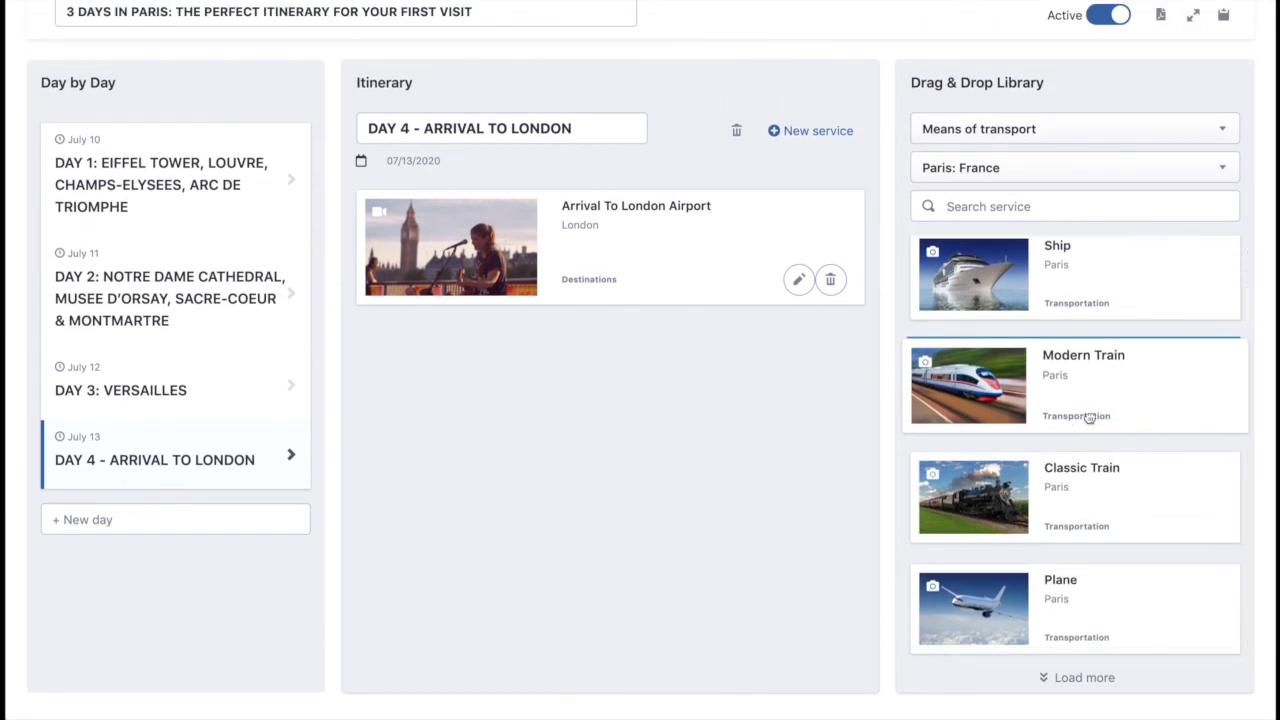
left_click_drag(1146, 379, 636, 356)
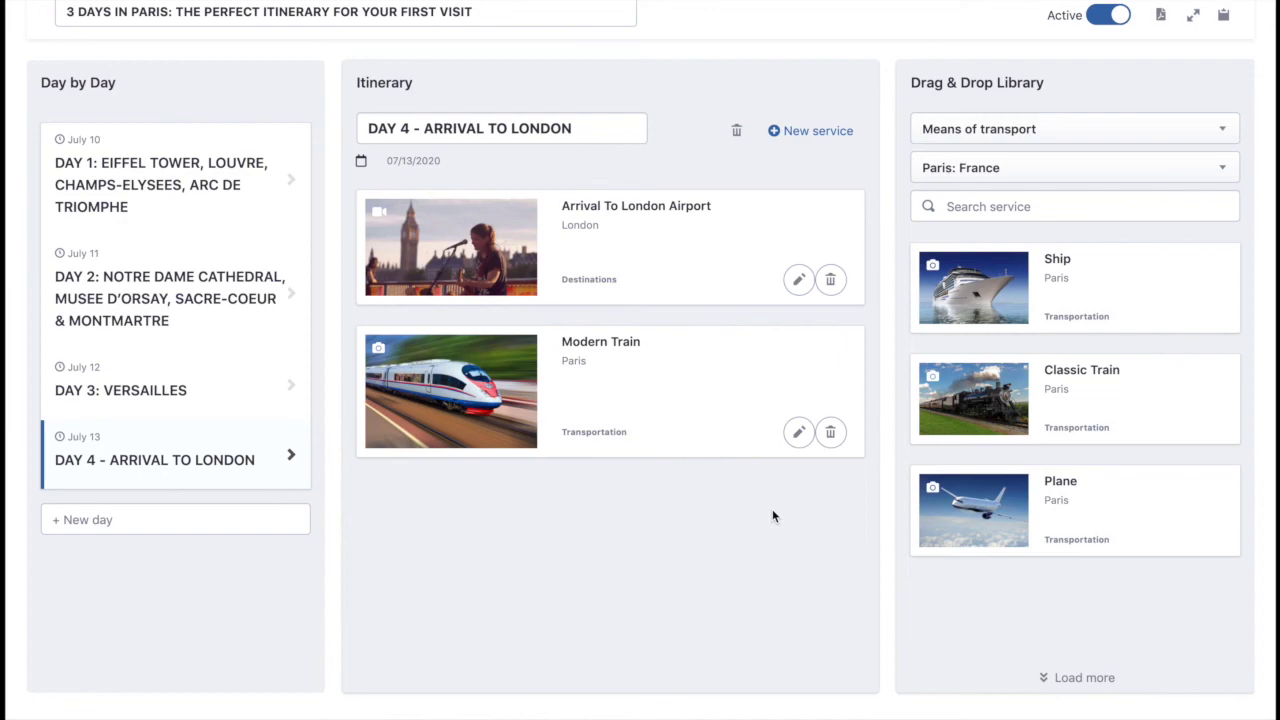
left_click(798, 432)
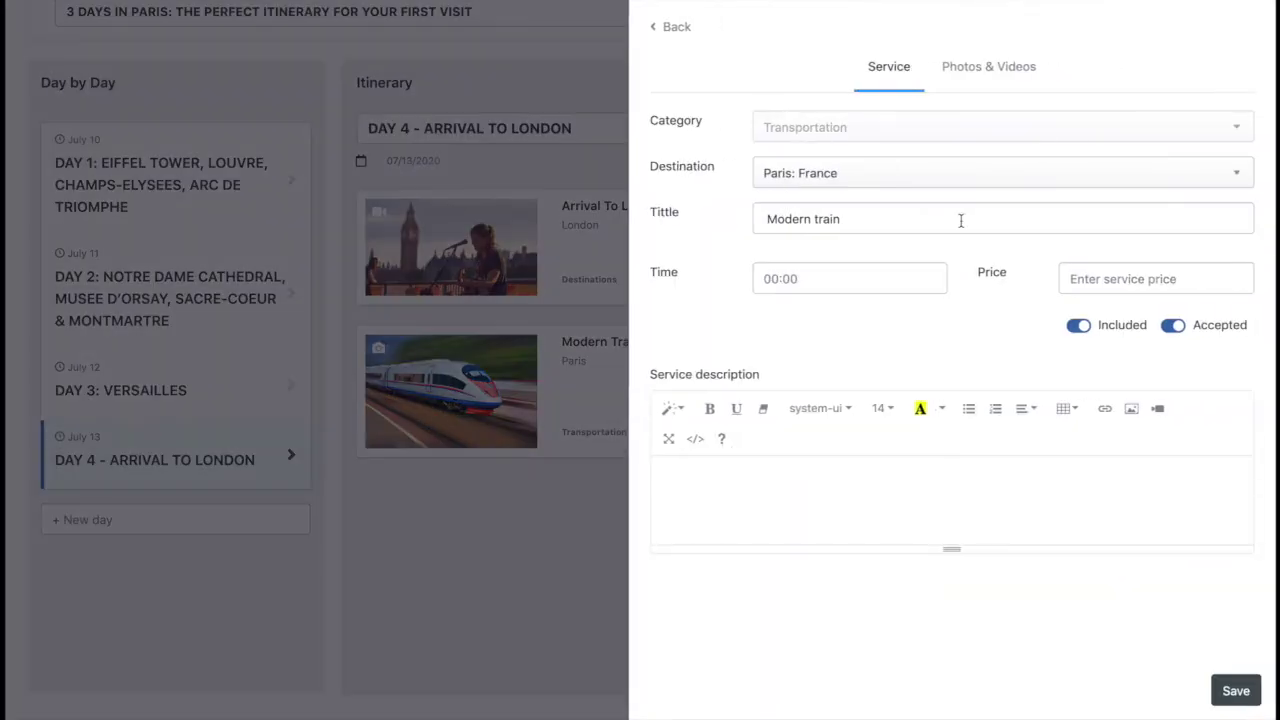
left_click(677, 28)
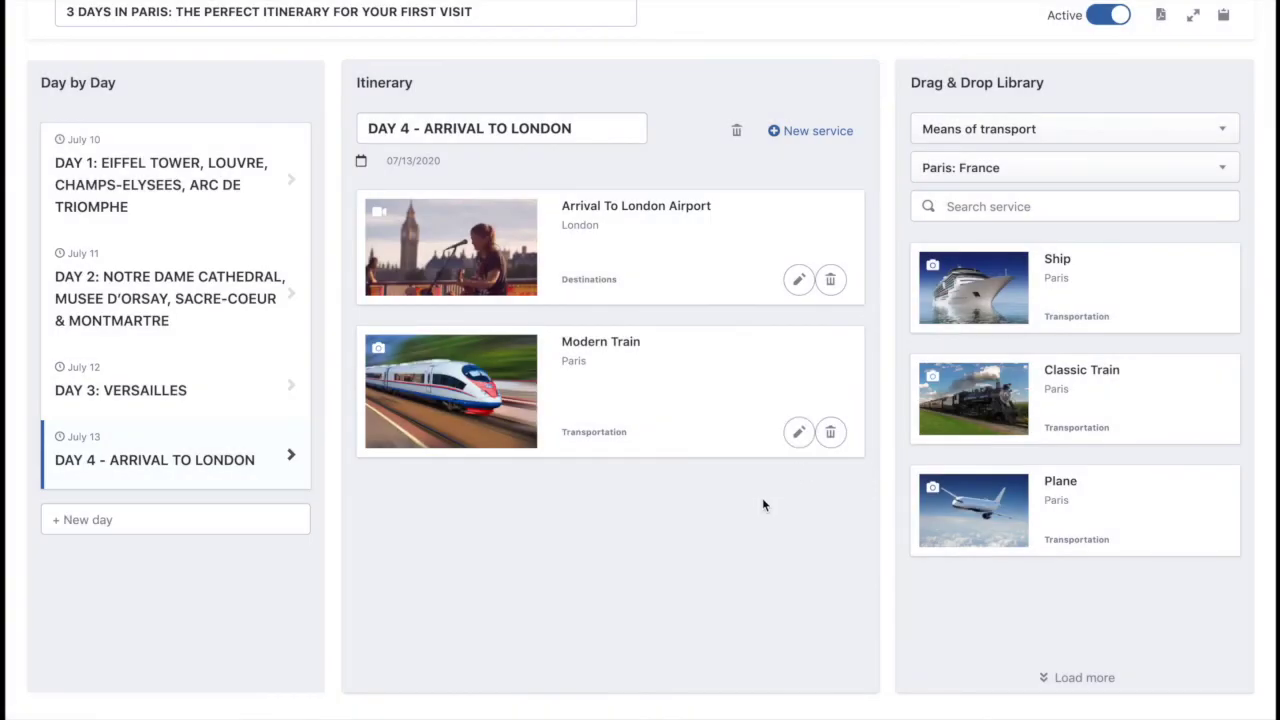
- Preview the itinerary, open Day 4's "Arrival To London Airport" service and play its video
scroll(763, 505, "up", 1)
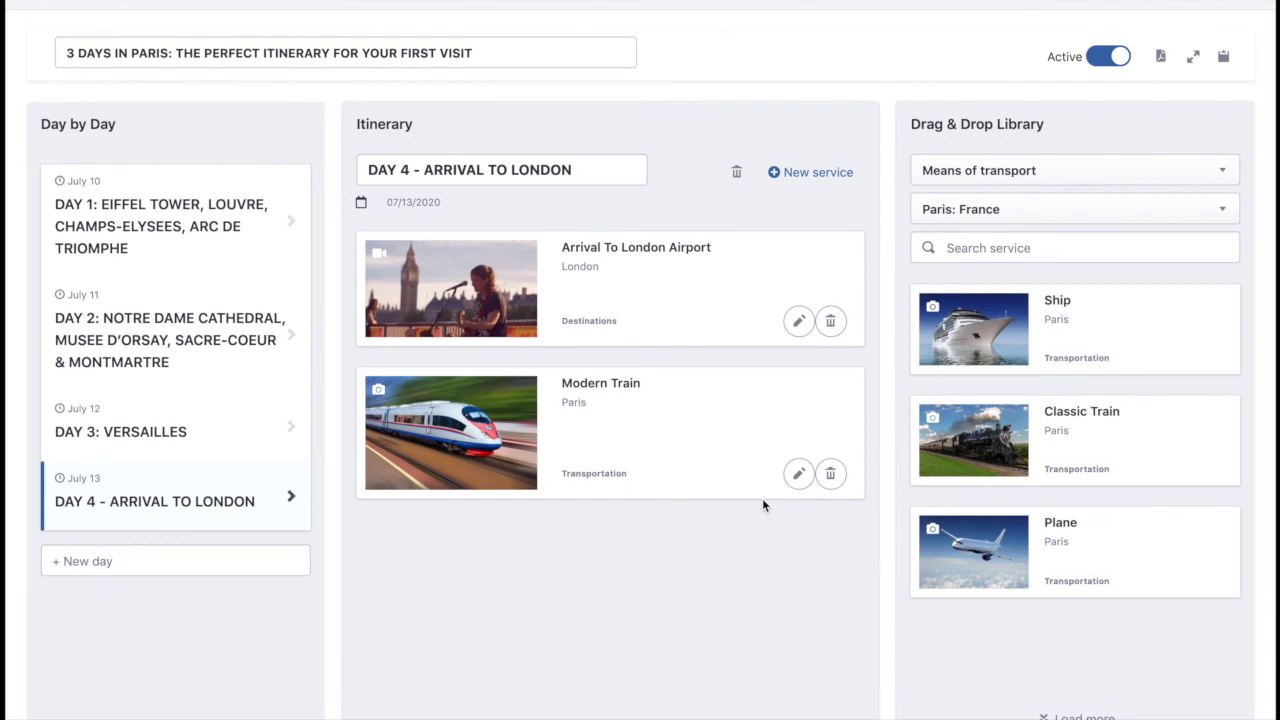
left_click(1224, 58)
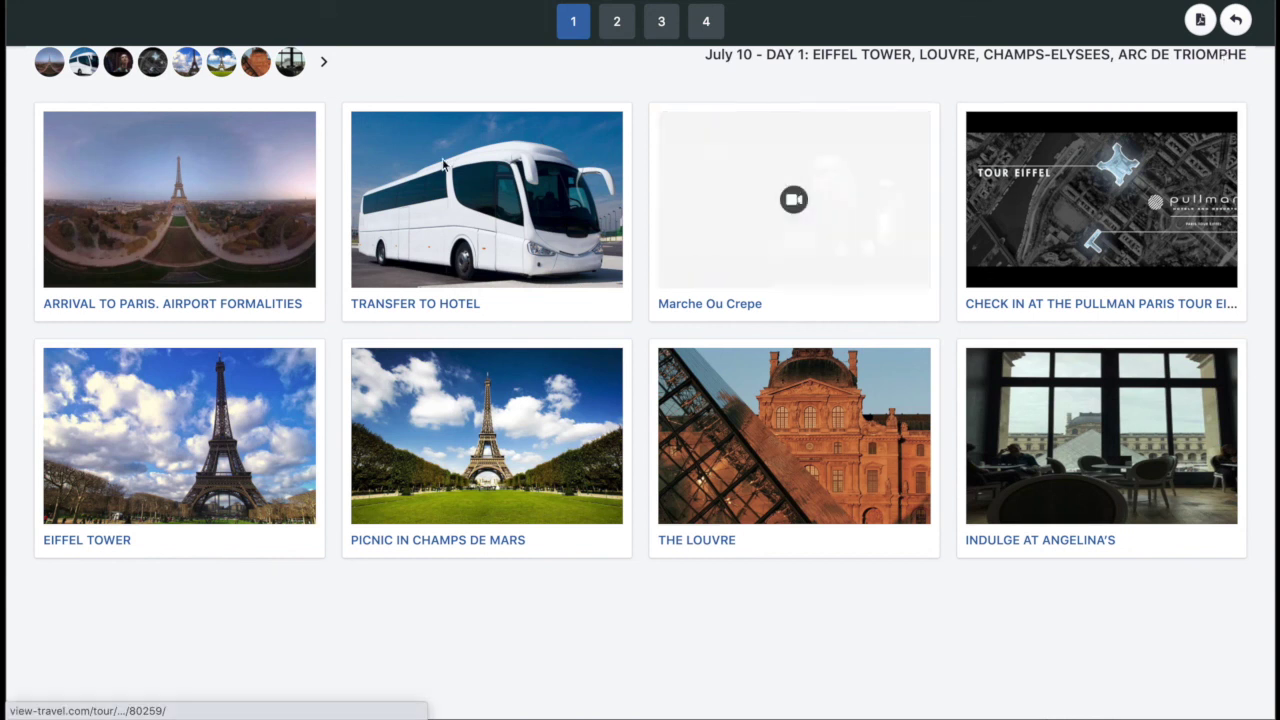
left_click(705, 23)
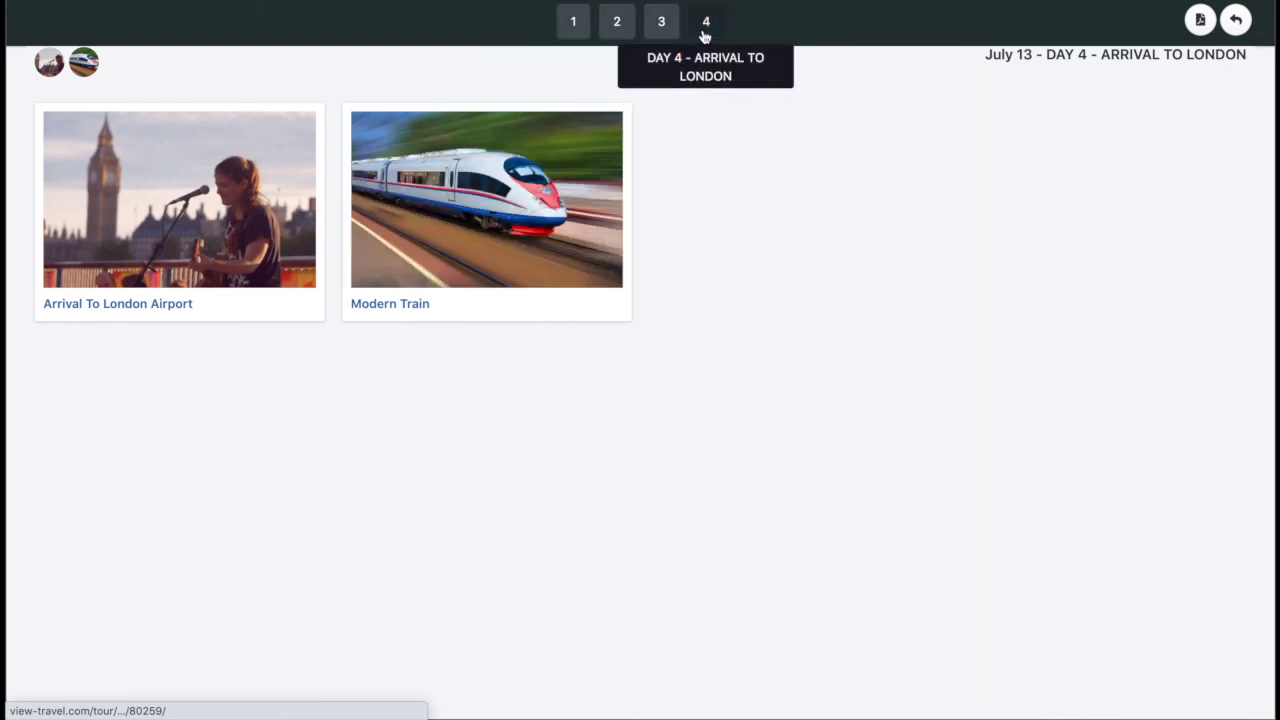
left_click(172, 206)
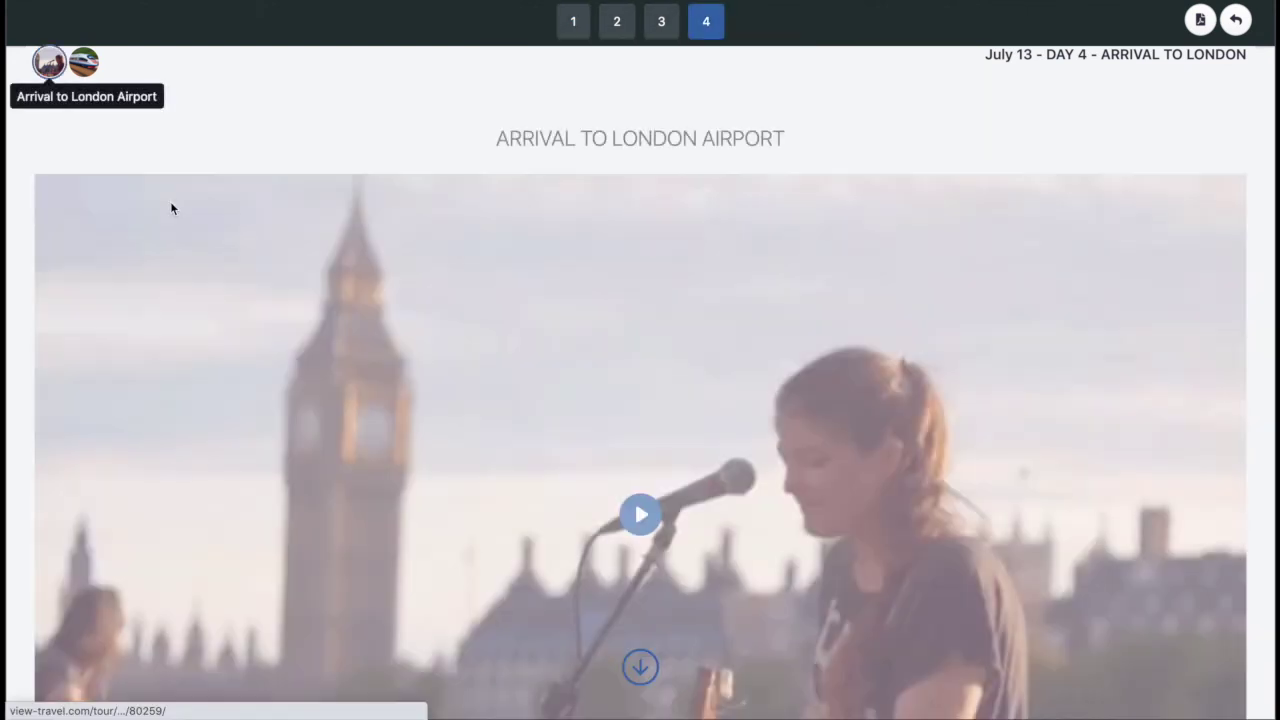
scroll(625, 382, "down", 2)
scroll(625, 382, "down", 2)
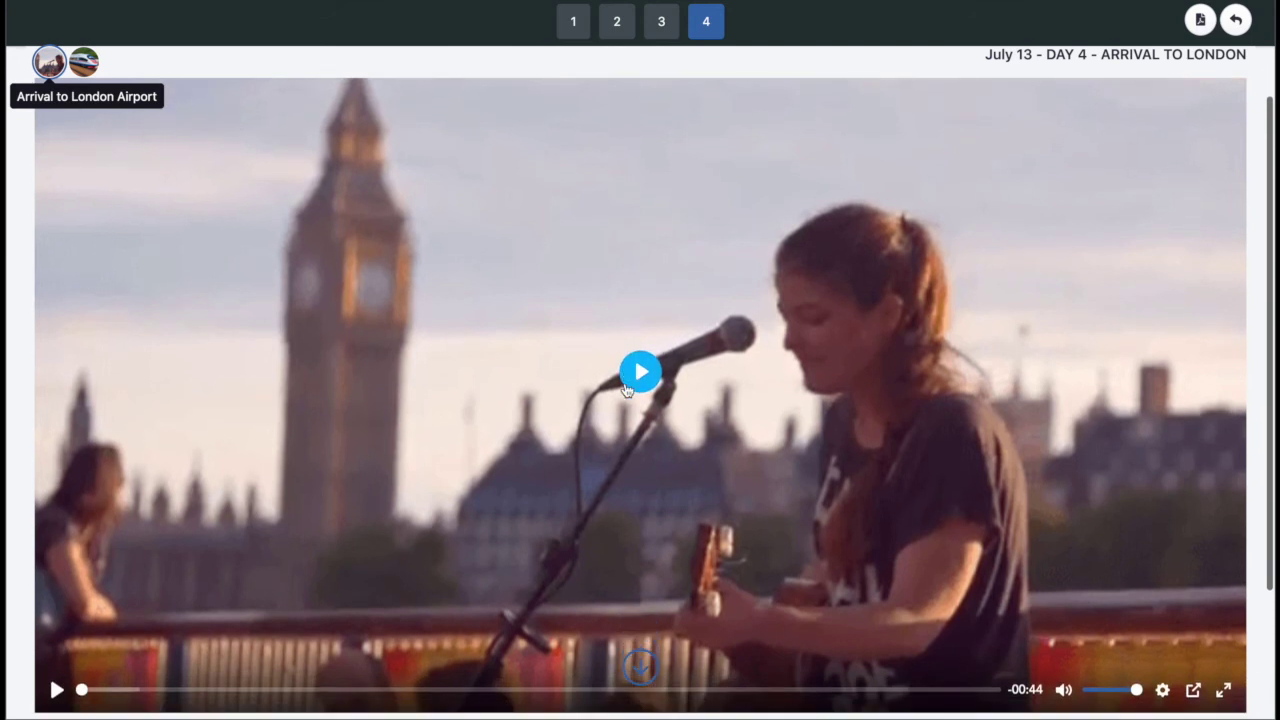
left_click(638, 366)
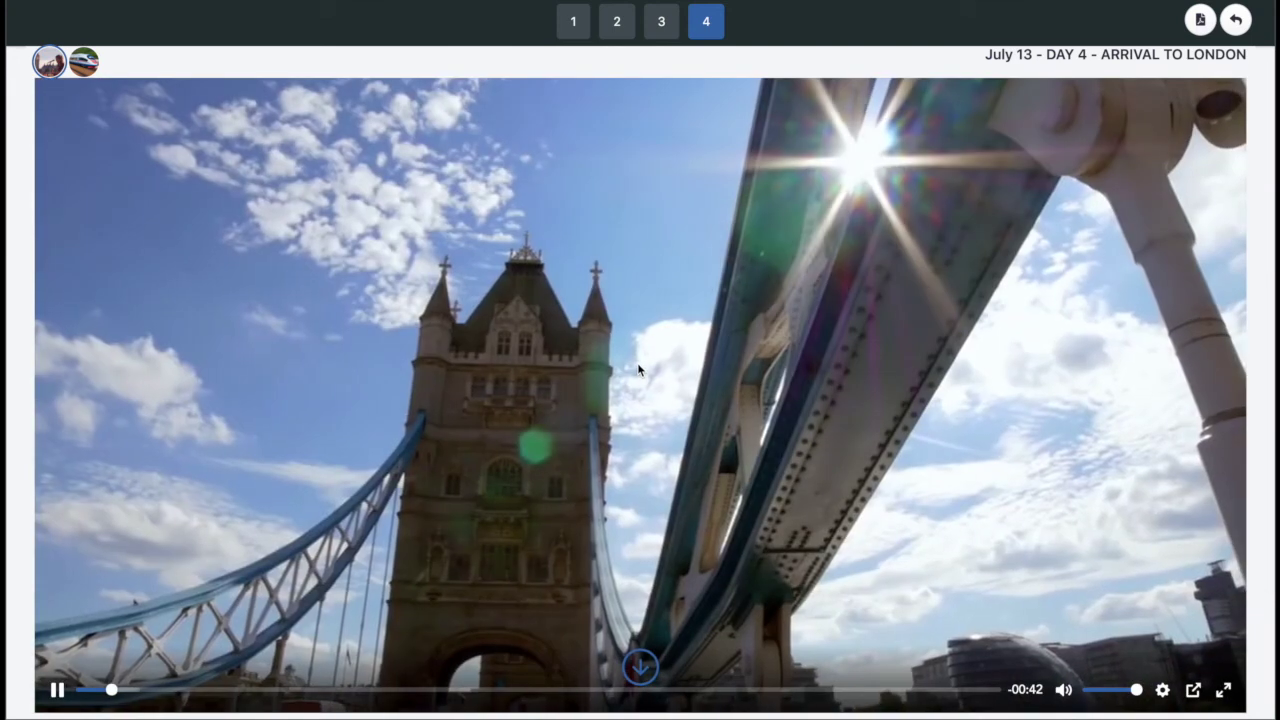